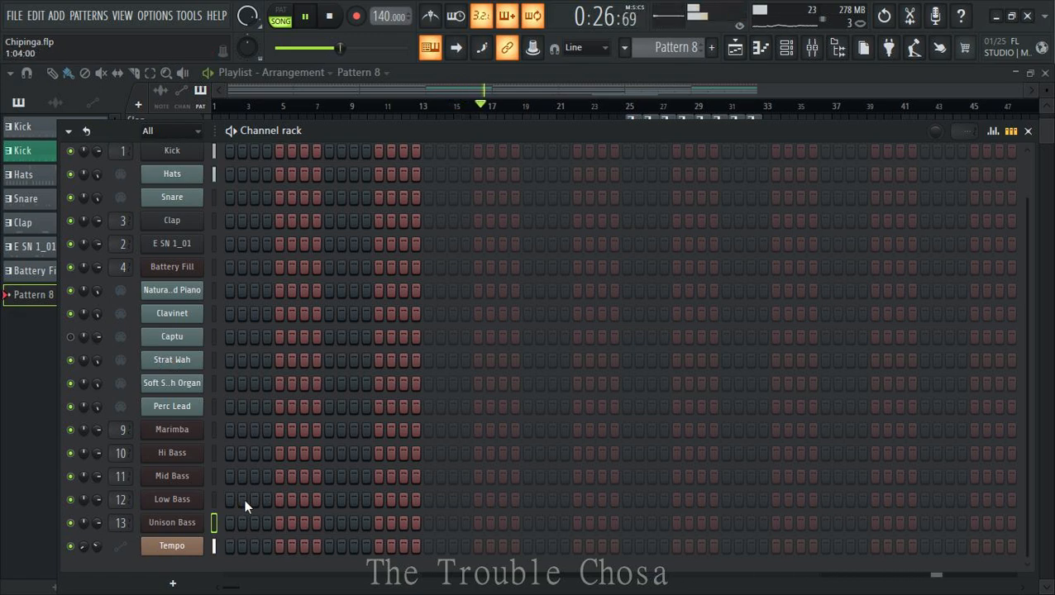
# - Open the Unison Bass channel's piano roll in Pattern 8 and audition notes in the second octave
pyautogui.rightClick(194, 522)
pyautogui.click(234, 375)
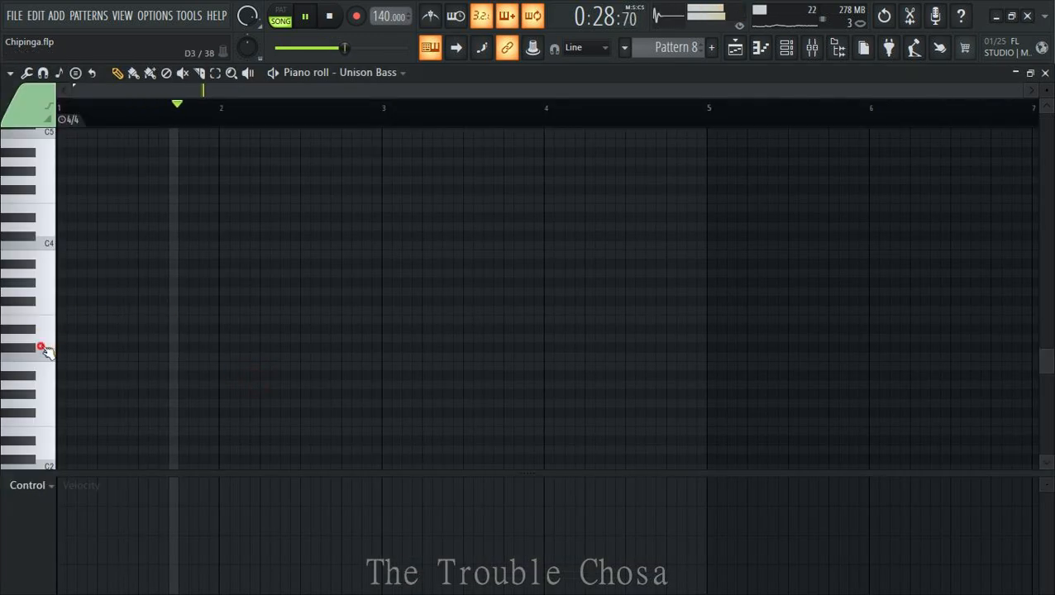
pyautogui.click(74, 419)
pyautogui.rightClick(75, 419)
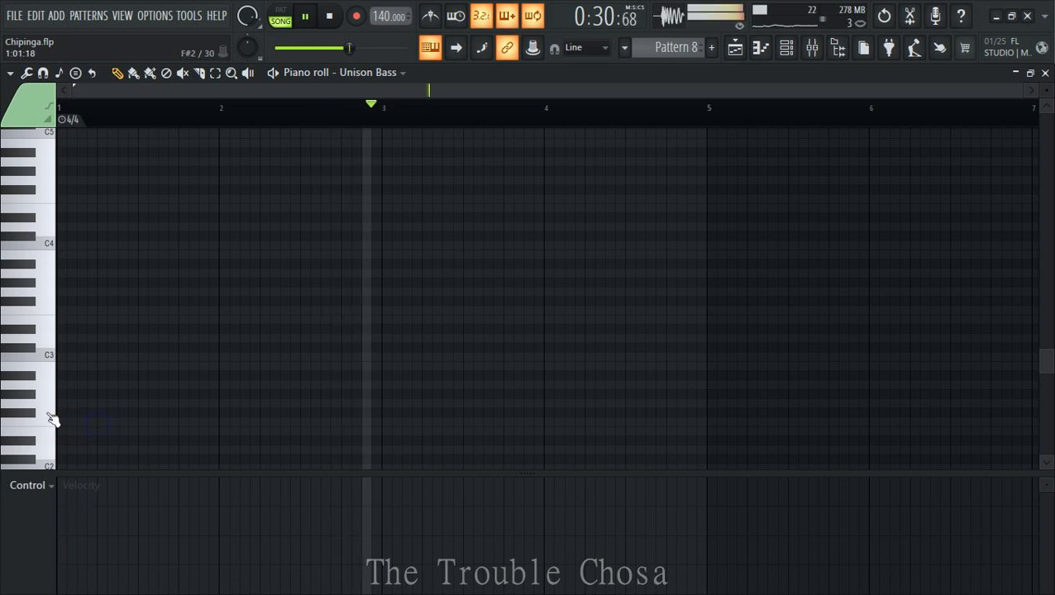
pyautogui.click(50, 418)
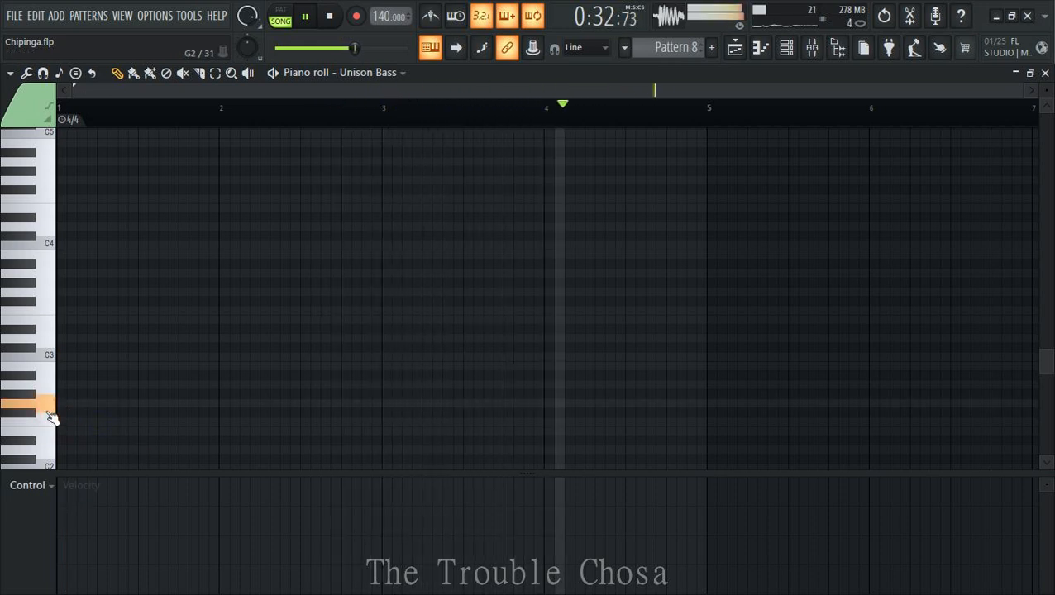
# - Place five-step-long notes F#3, B3, C#3 and D#3 on beat 3 of bars 1 to 4 respectively, and close the piano roll
pyautogui.click(137, 348)
pyautogui.moveTo(137, 328); pyautogui.dragTo(188, 302)
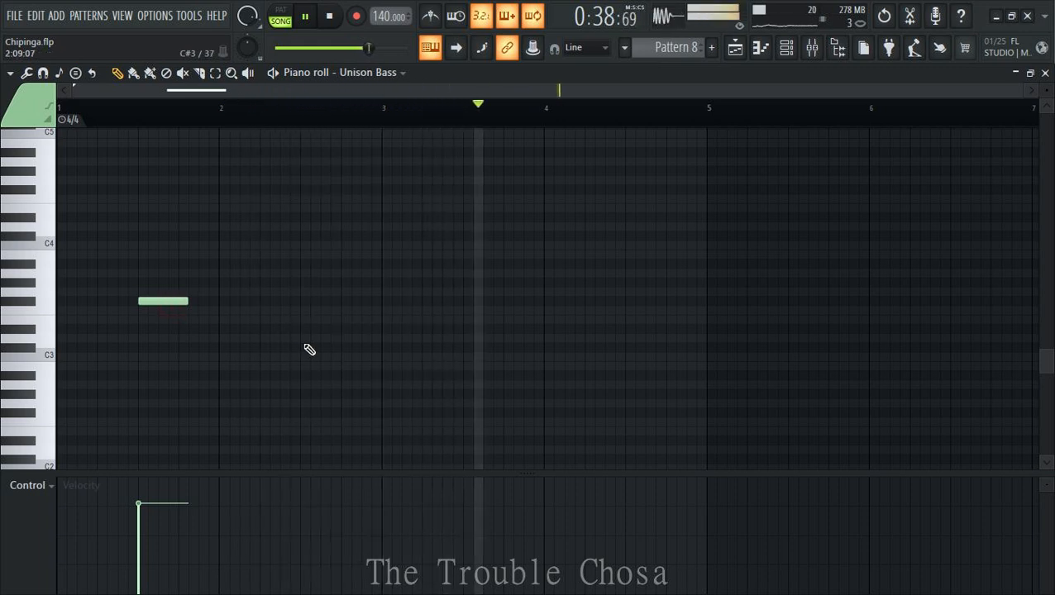
pyautogui.click(302, 254)
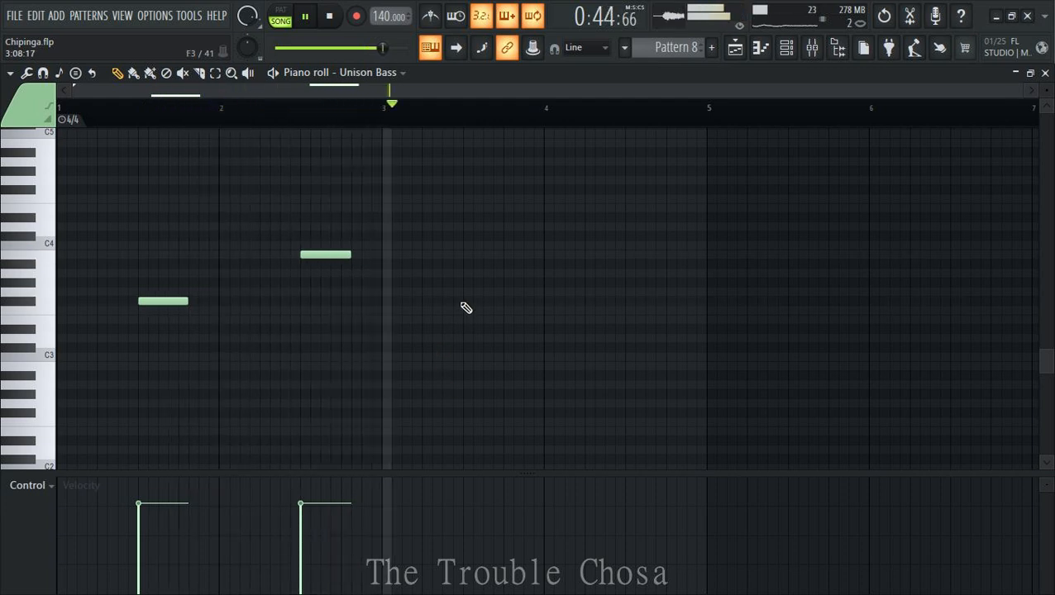
pyautogui.click(465, 347)
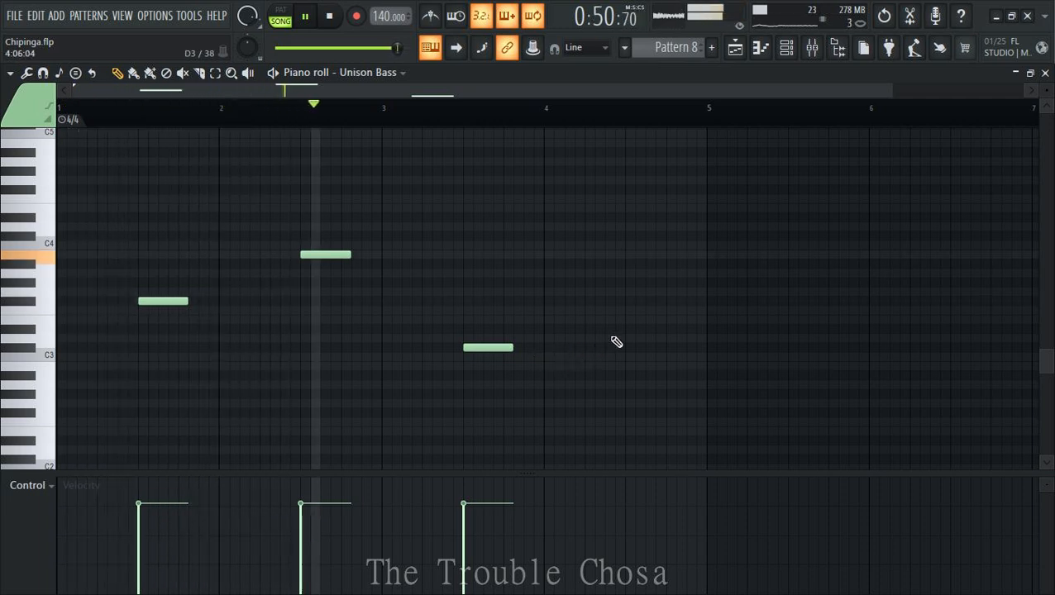
pyautogui.click(631, 329)
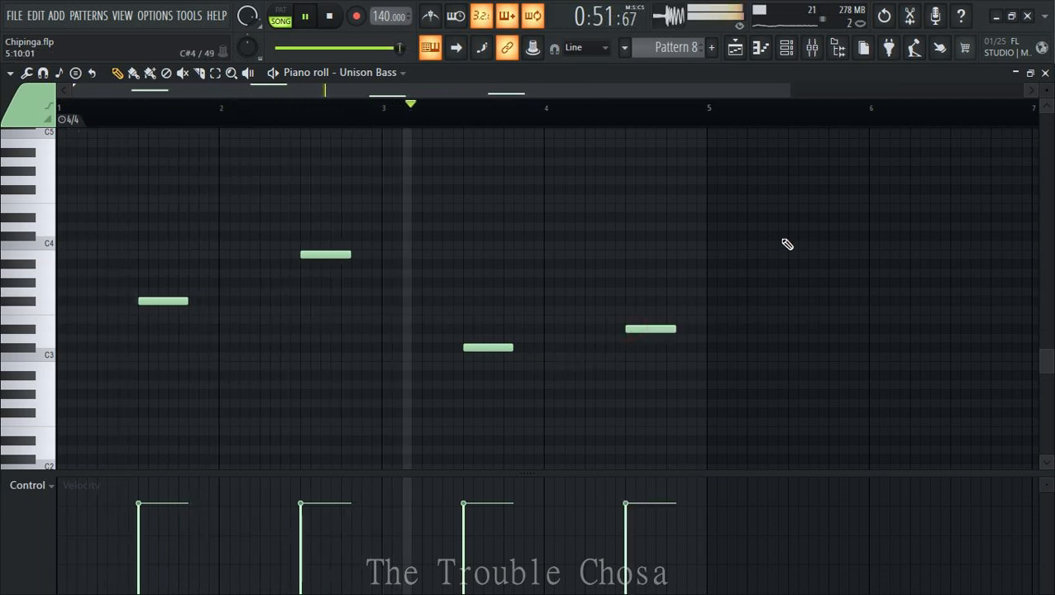
pyautogui.click(1045, 73)
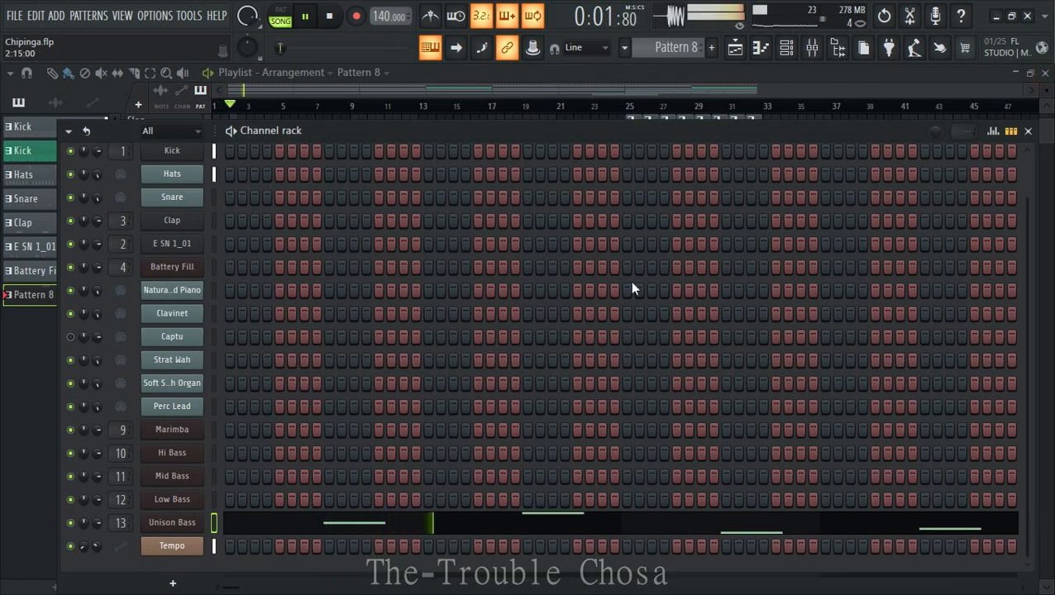
# - Check the Pattern 8 clips in the playlist and open the Hi Bass channel's piano roll
pyautogui.click(736, 48)
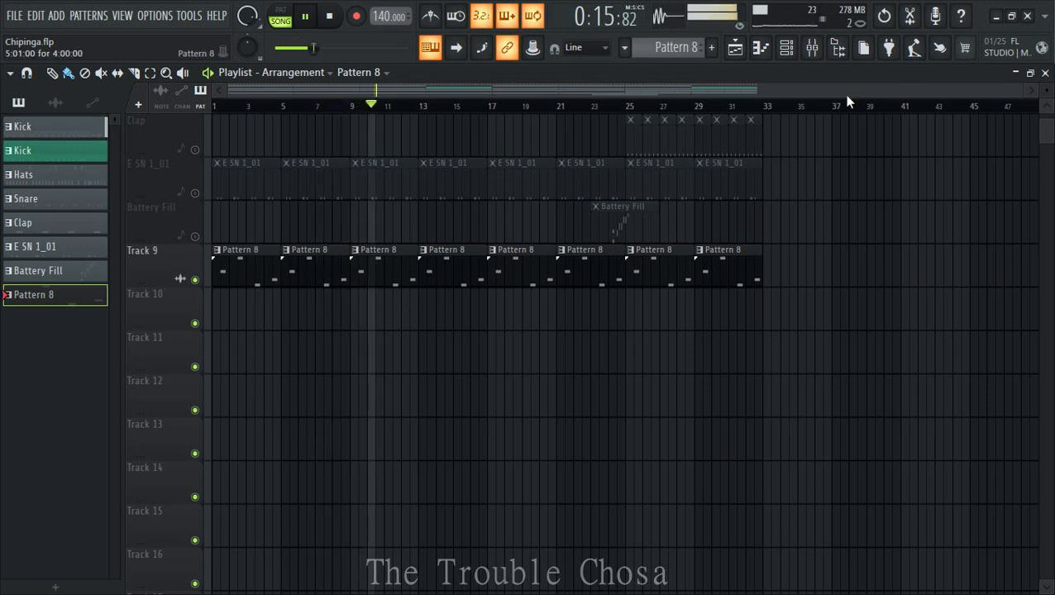
pyautogui.click(786, 48)
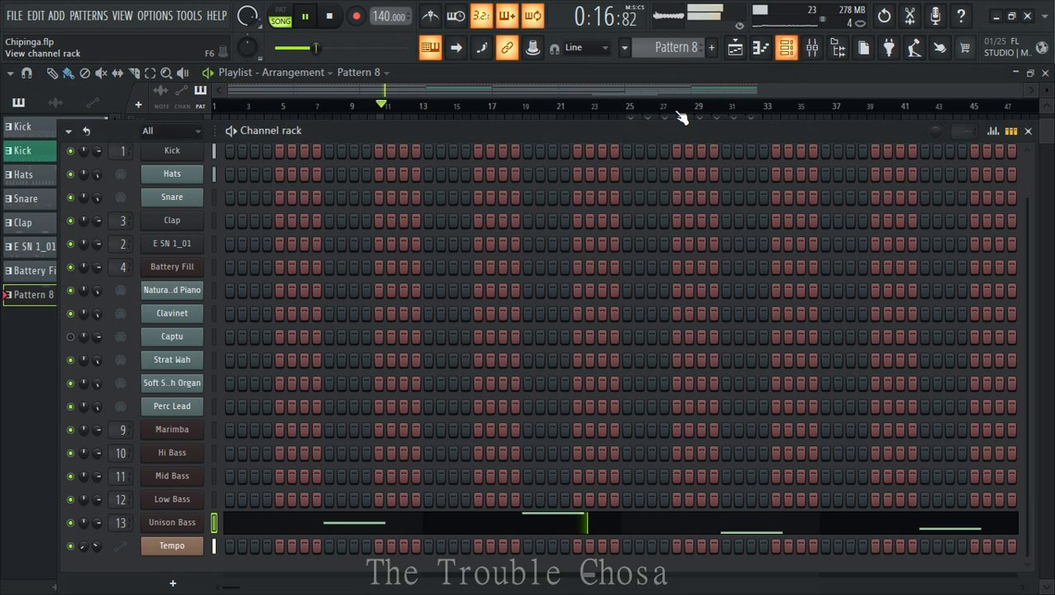
pyautogui.rightClick(189, 458)
pyautogui.click(234, 374)
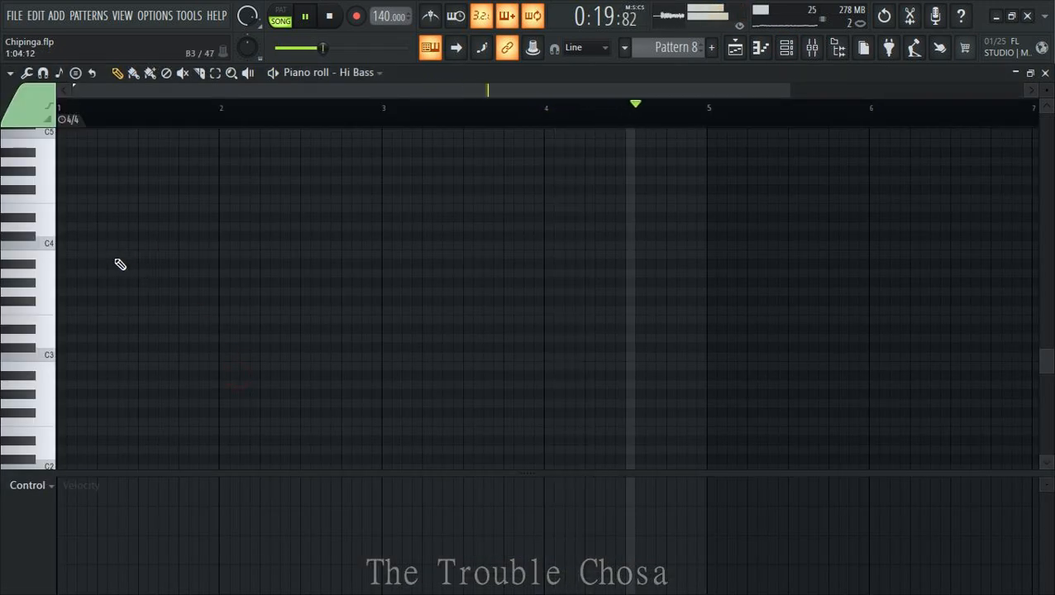
pyautogui.scroll(2, 96, 264)
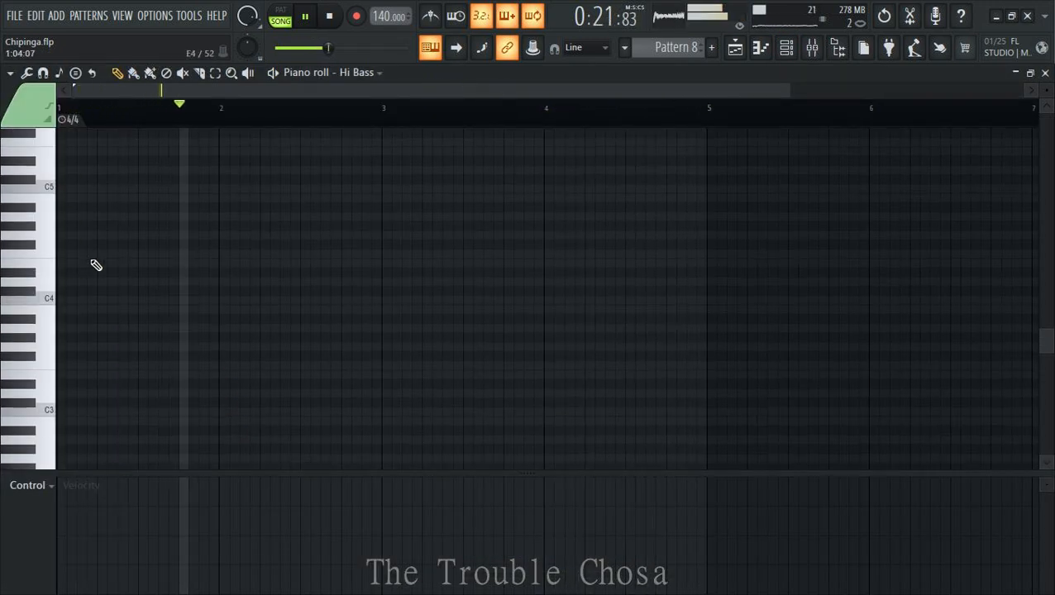
# - Place three one-step-long F#4 notes on steps 1, 3 and 4 of bar 1
pyautogui.click(82, 247)
pyautogui.moveTo(99, 246); pyautogui.dragTo(64, 244)
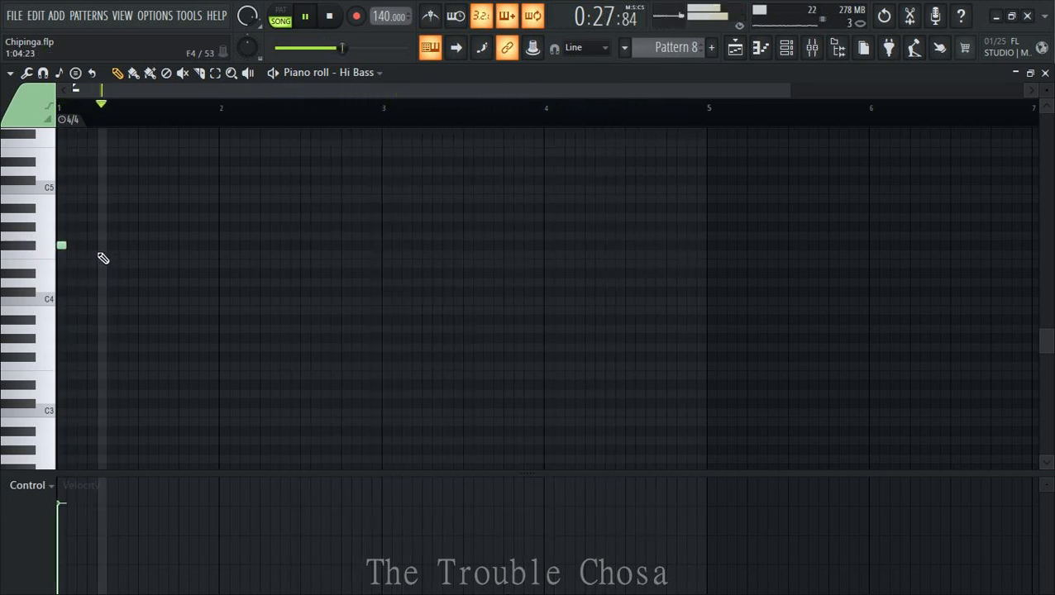
pyautogui.click(81, 245)
pyautogui.click(91, 245)
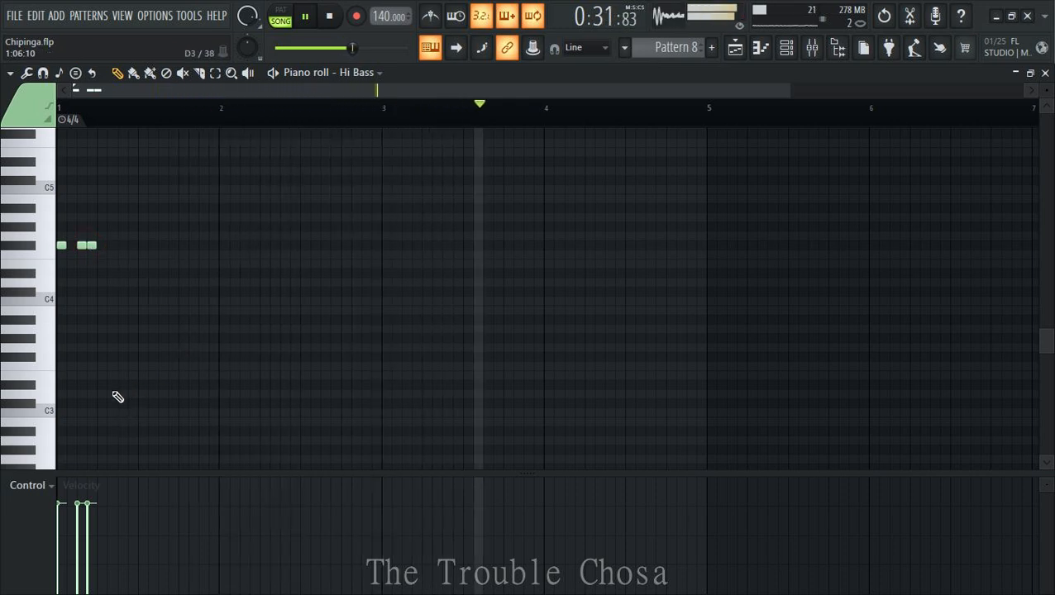
# - Add F#3 on bar 1 steps 6 and 14 and bar 2 step 1, B3 on bar 2 step 4, and transpose all notes up one octave
pyautogui.click(111, 356)
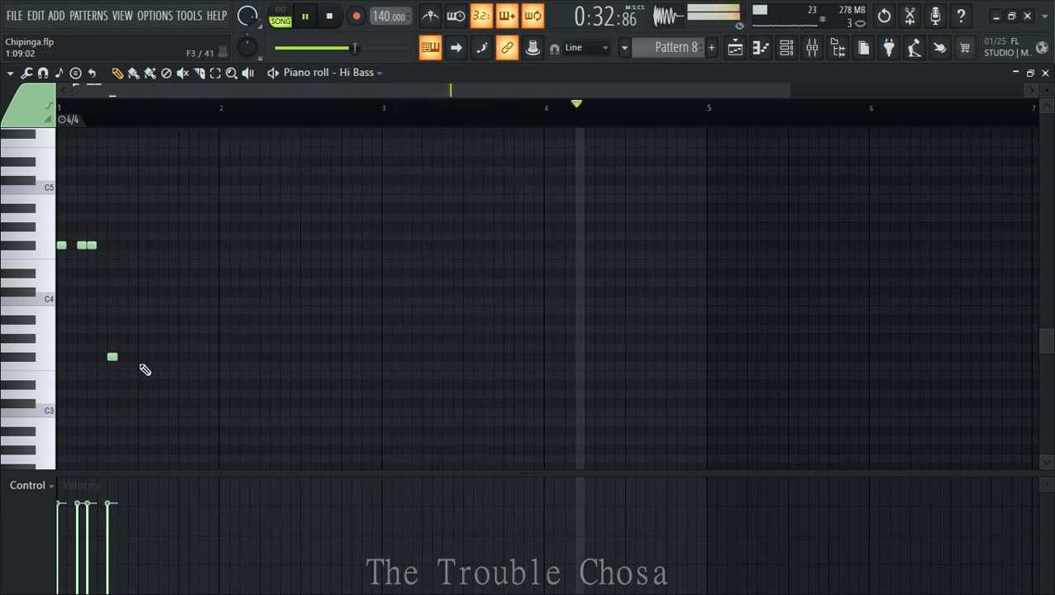
pyautogui.click(191, 358)
pyautogui.click(223, 358)
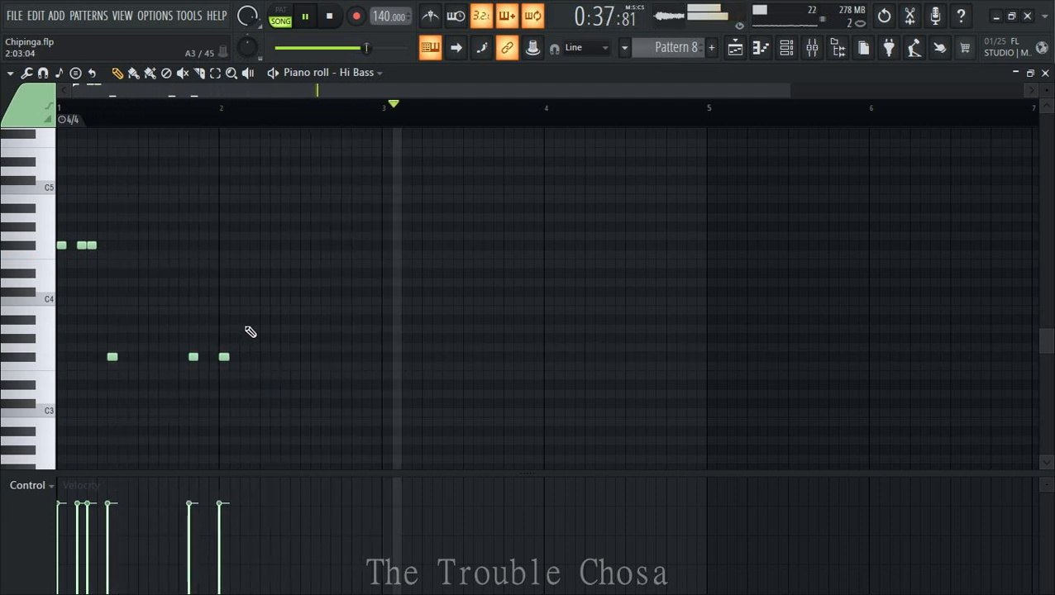
pyautogui.click(254, 310)
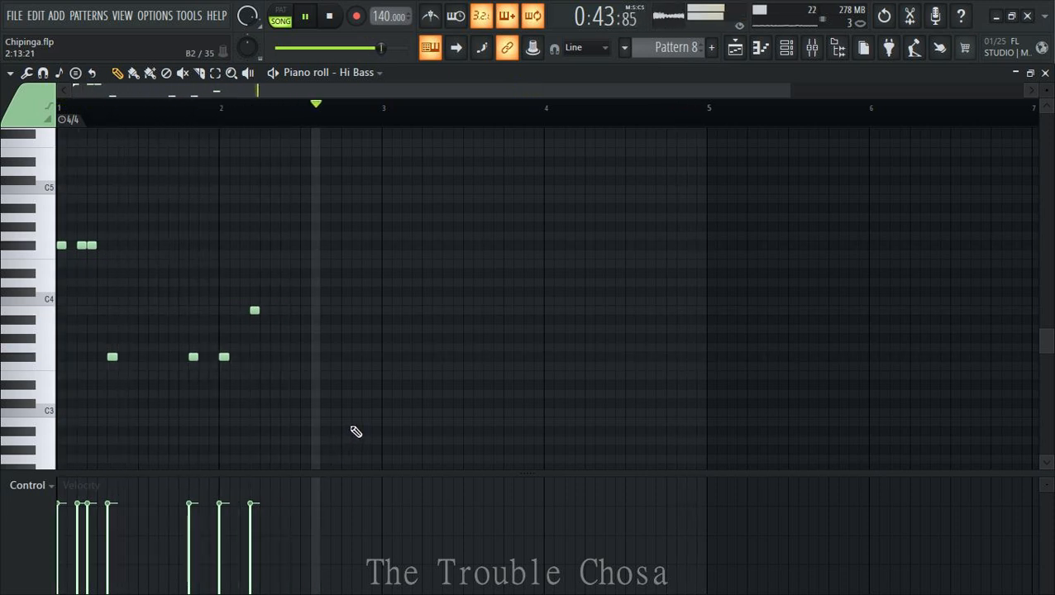
pyautogui.hotkey('ctrl', 'Up')
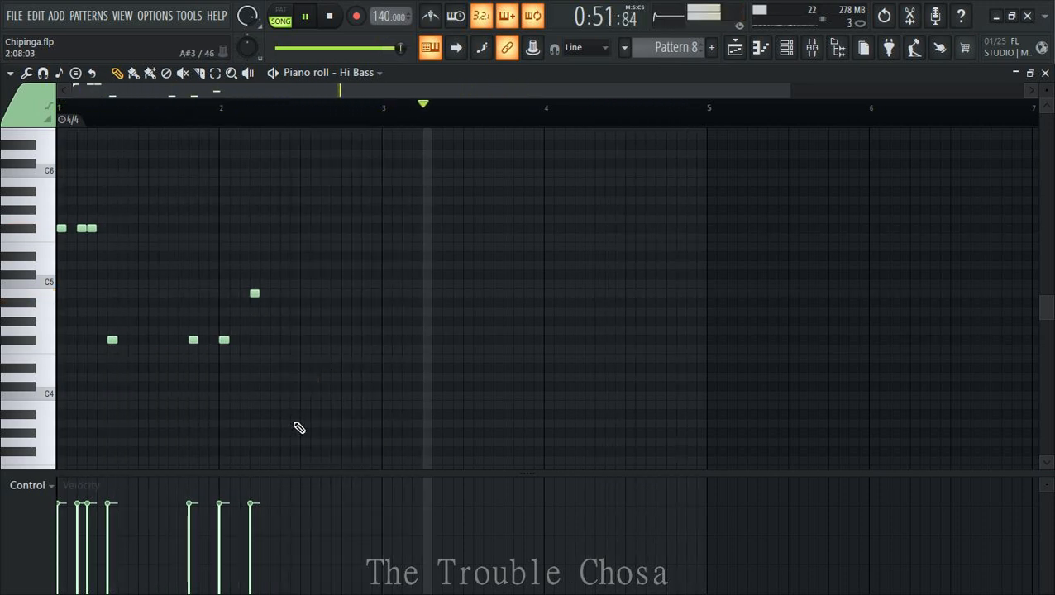
# - Complete bar 2 with B3 on steps 6 and 11, B4 on steps 9 and 12, and C#5 on step 14
pyautogui.click(276, 405)
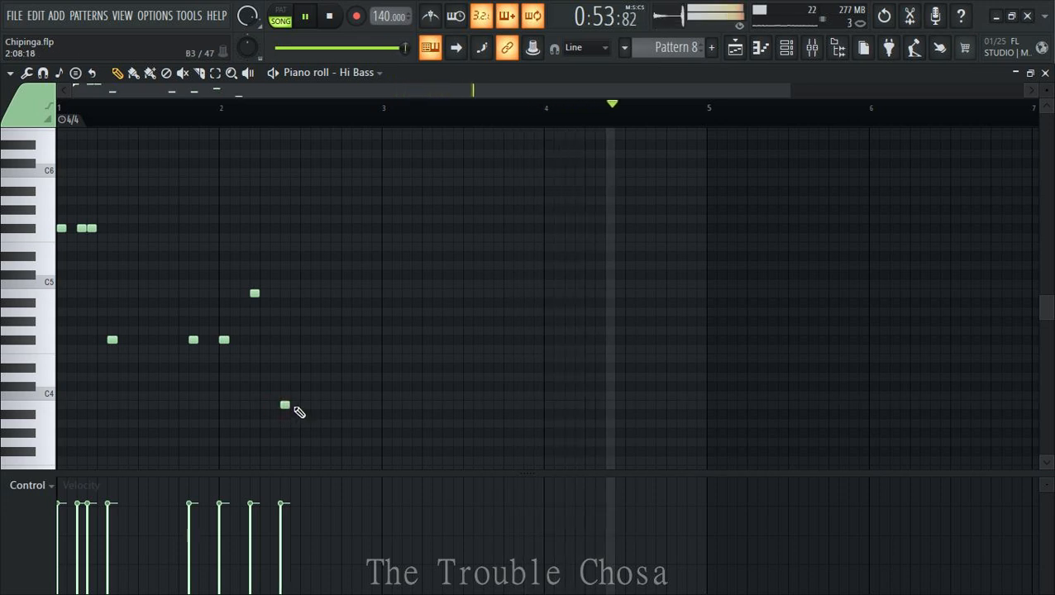
pyautogui.click(305, 406)
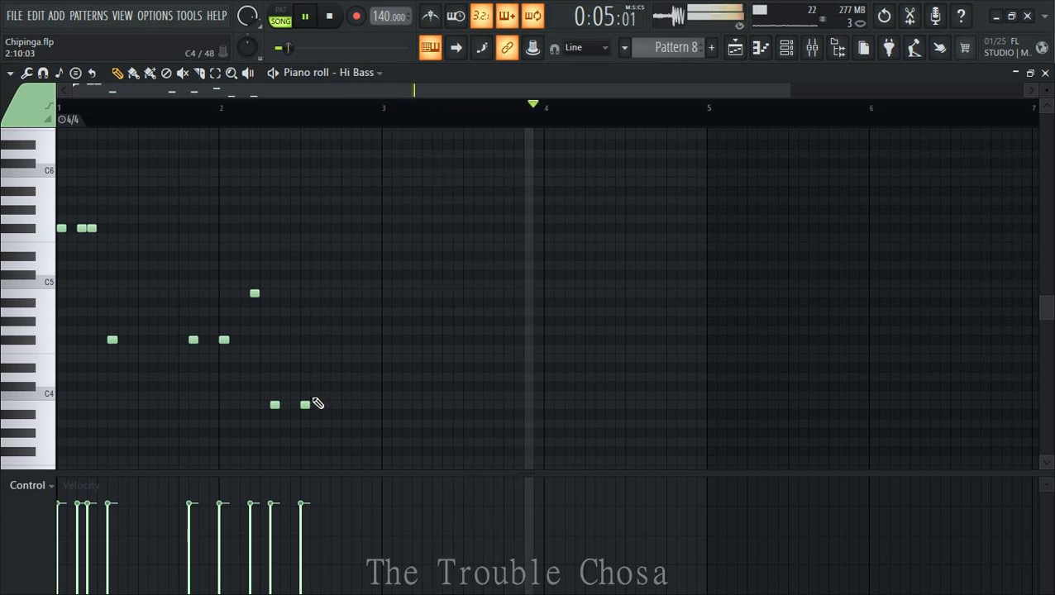
pyautogui.rightClick(304, 404)
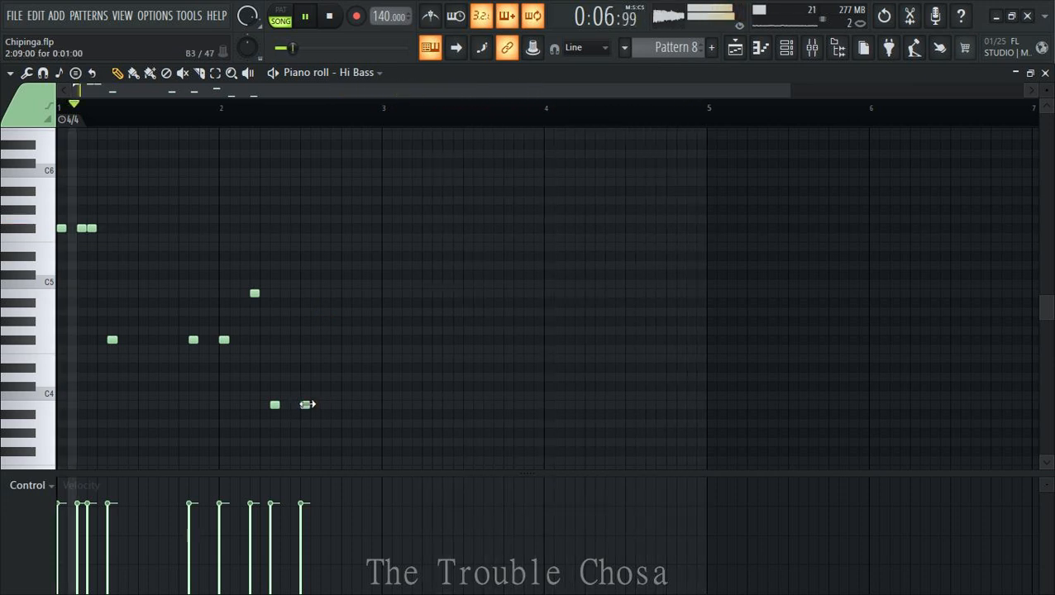
pyautogui.rightClick(306, 405)
pyautogui.click(304, 295)
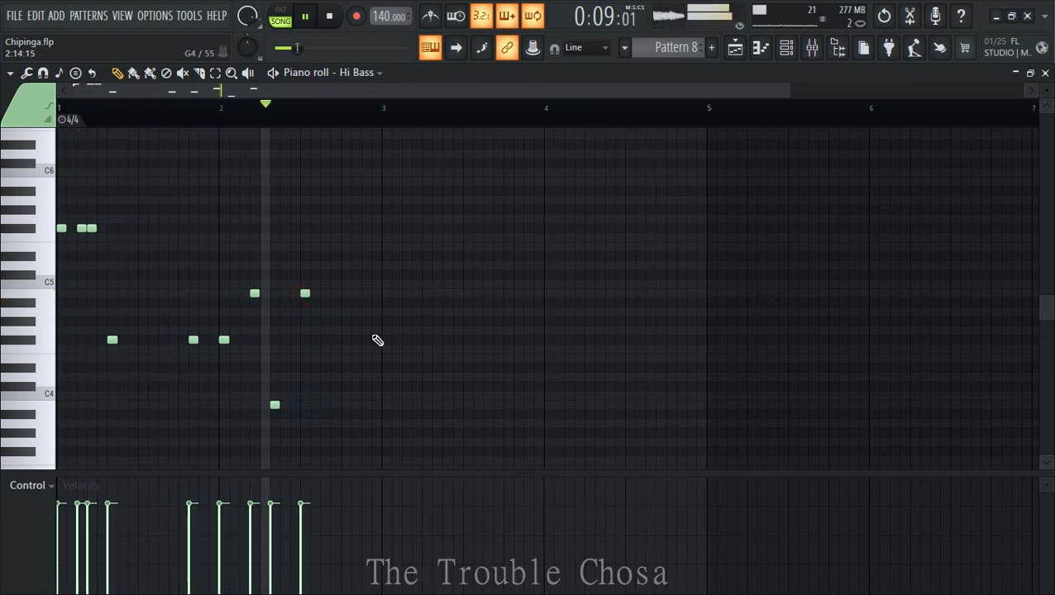
pyautogui.click(326, 405)
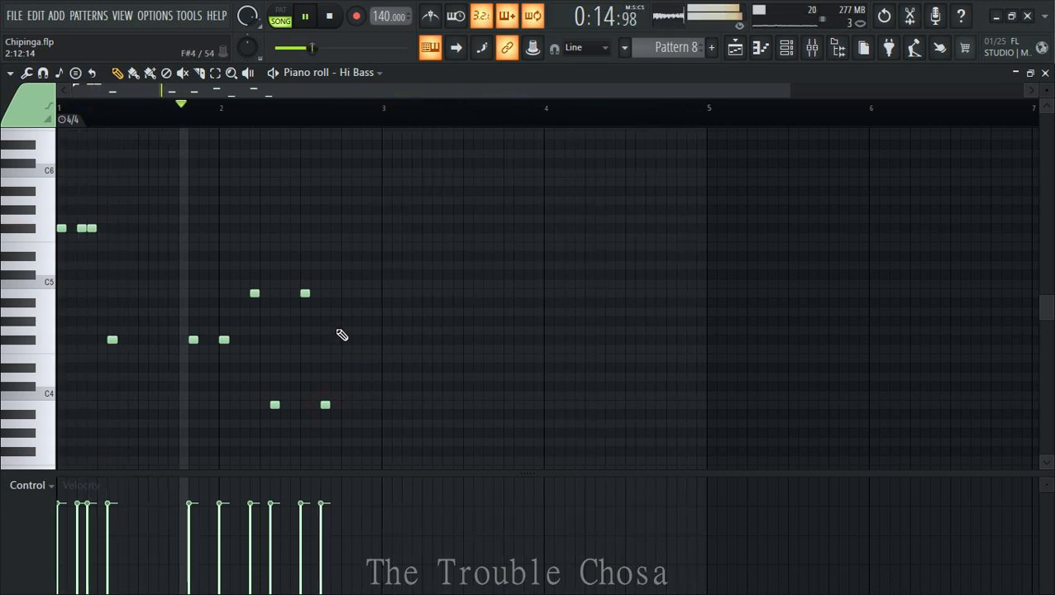
pyautogui.click(335, 293)
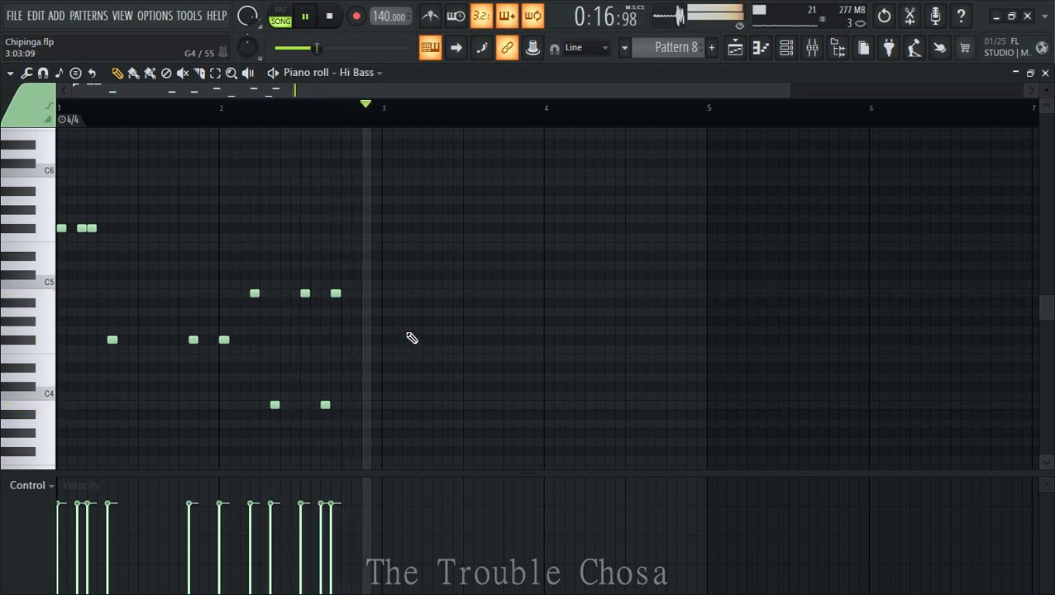
pyautogui.click(356, 275)
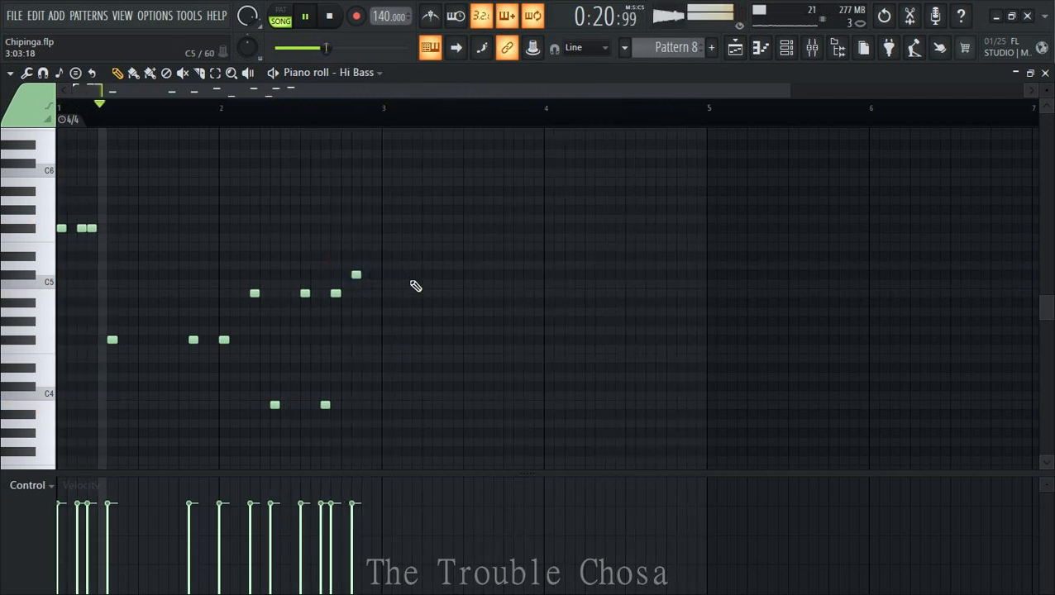
# - Fill bar 3 with C#5 notes on steps 1 and 4 and C#4 notes on steps 6 and 14
pyautogui.click(386, 275)
pyautogui.click(416, 274)
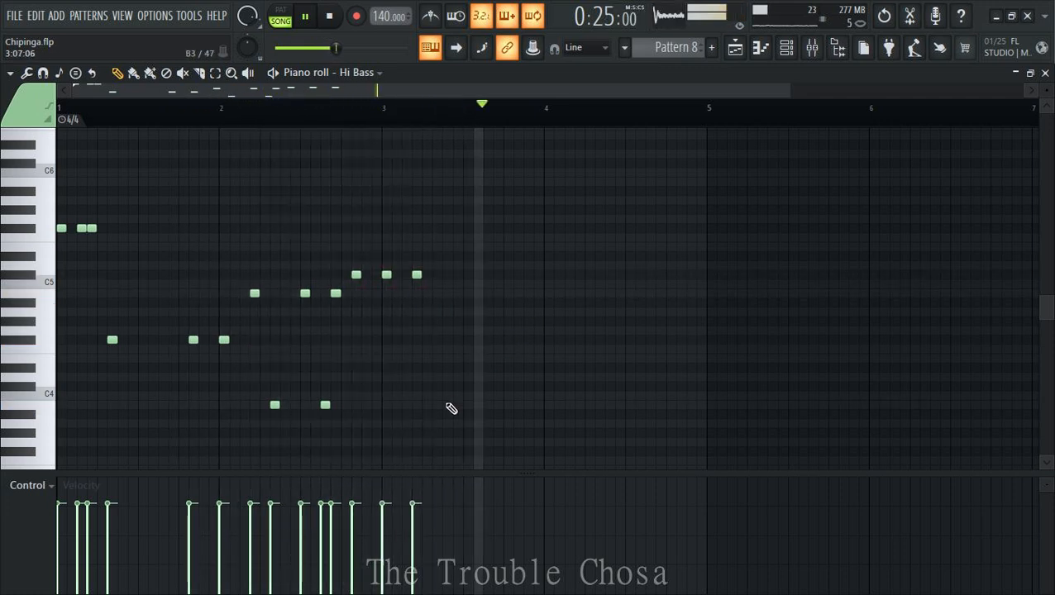
pyautogui.click(442, 386)
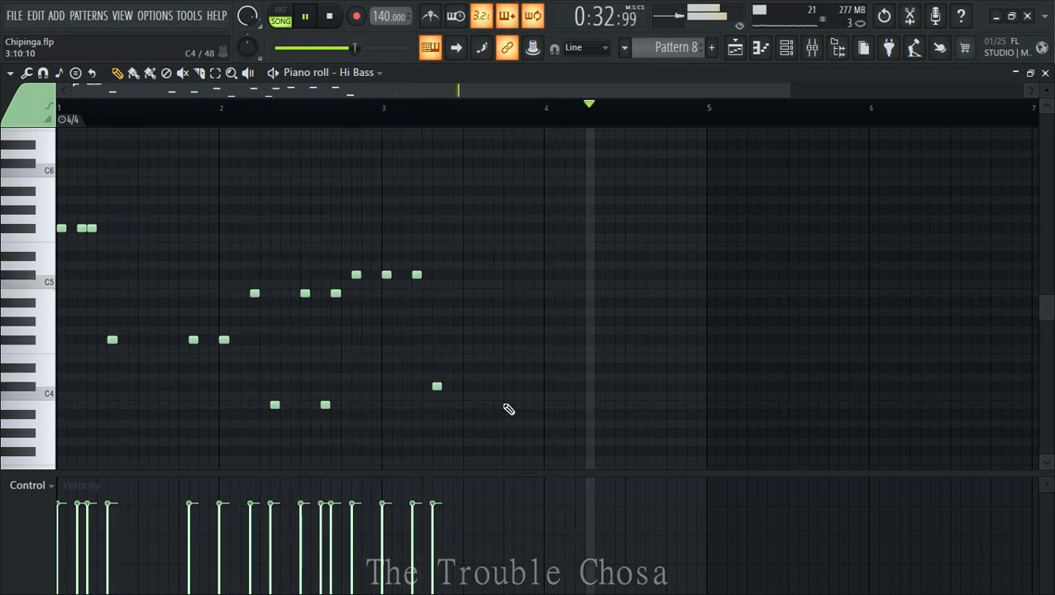
pyautogui.click(518, 386)
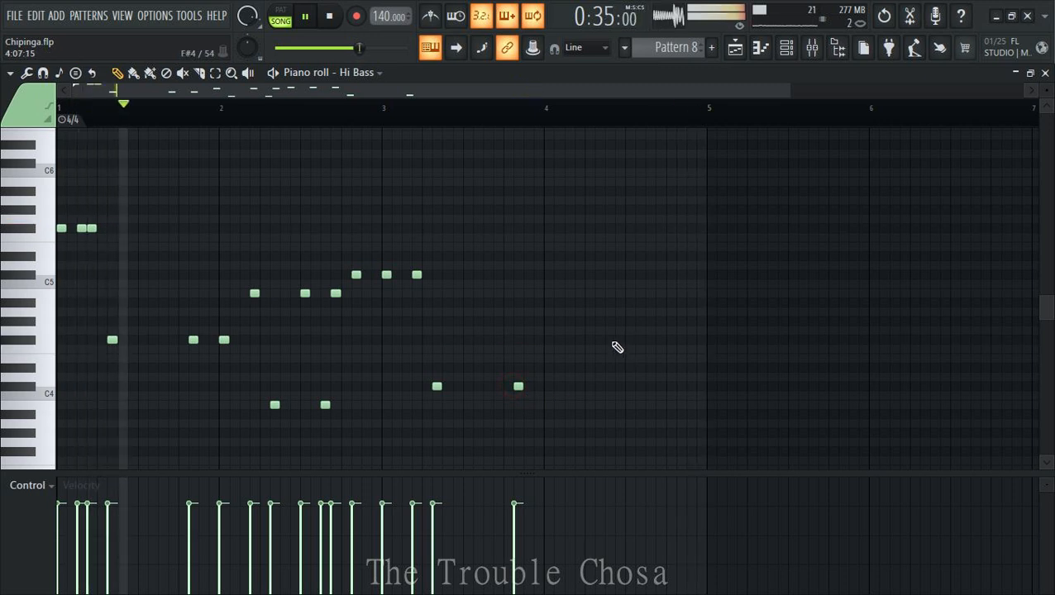
# - Fill bar 4 with C#5 on steps 1 and 4, C#4 on step 6, and D#5 on steps 9, 12 and 14, and close the piano roll
pyautogui.click(548, 274)
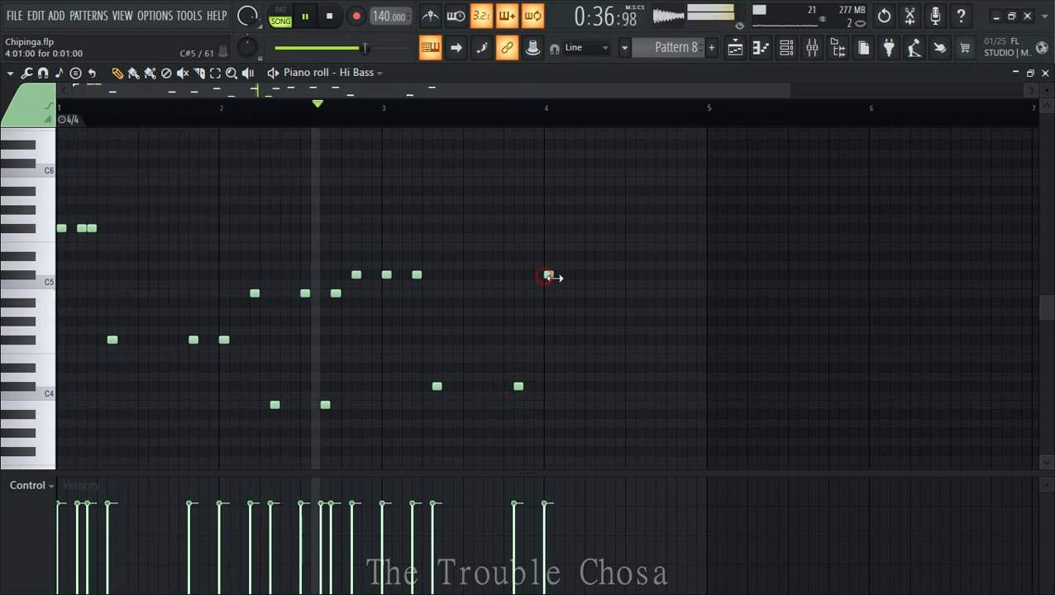
pyautogui.click(579, 274)
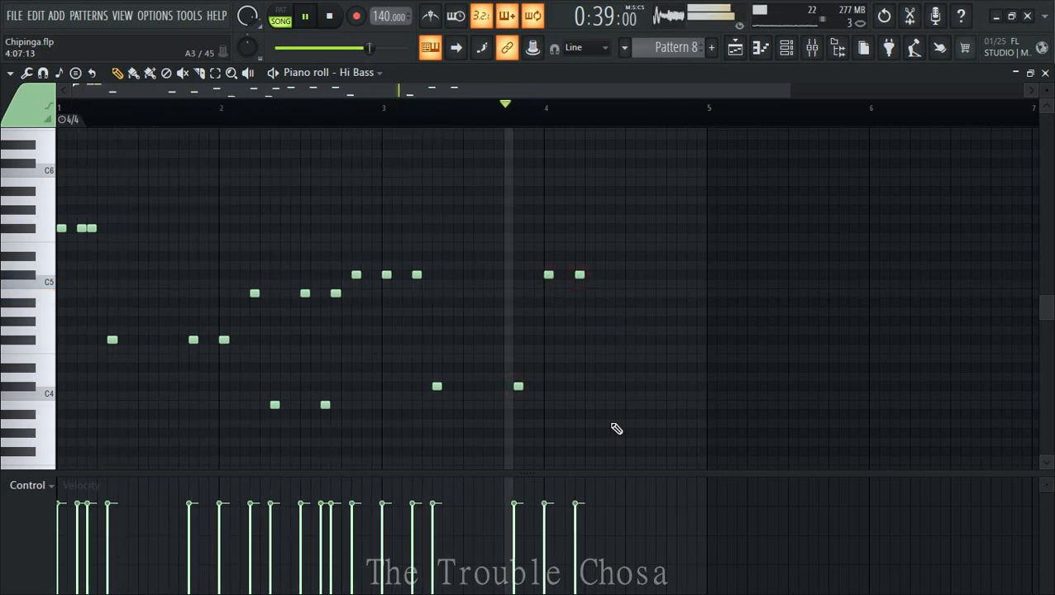
pyautogui.click(599, 386)
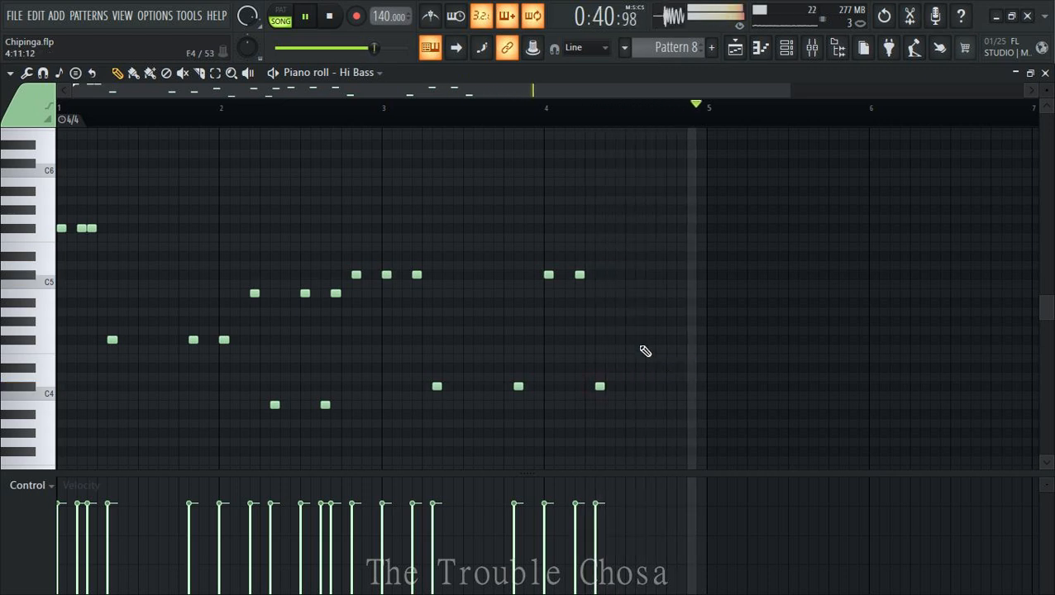
pyautogui.click(630, 256)
pyautogui.click(661, 257)
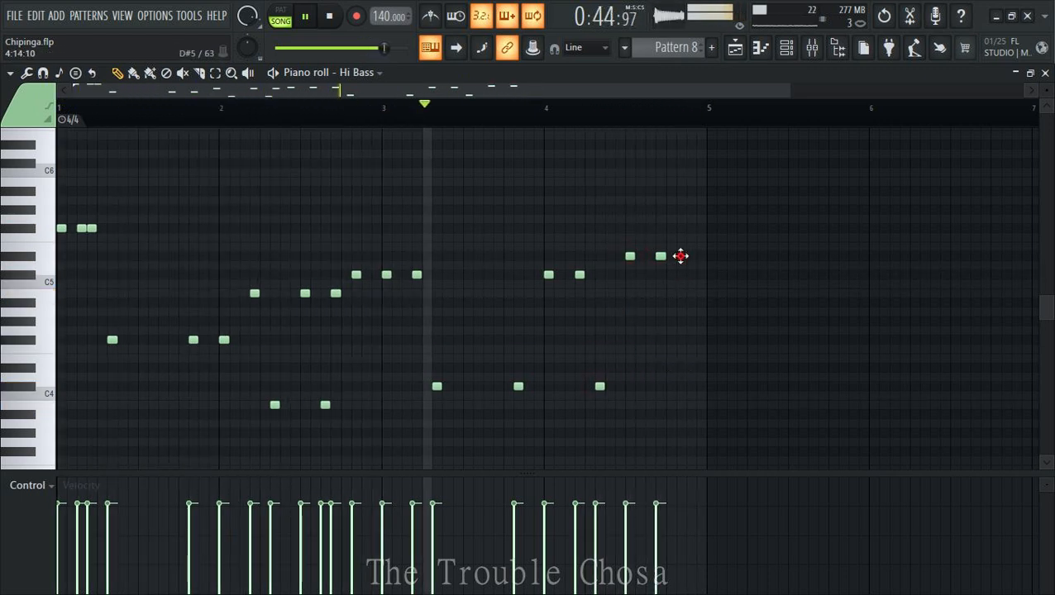
pyautogui.click(680, 257)
pyautogui.click(1045, 73)
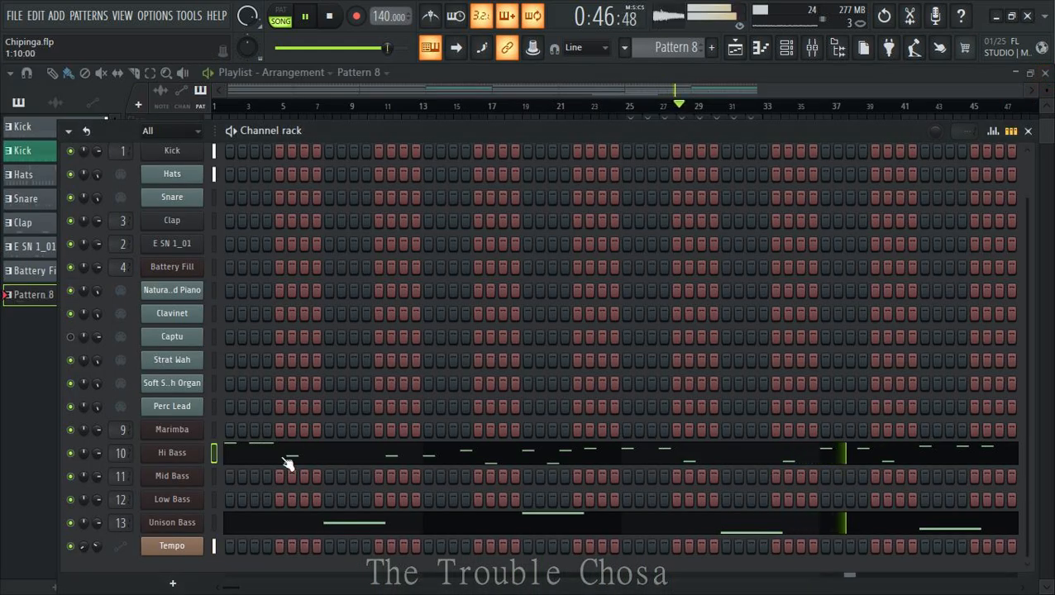
# - Copy the Hi Bass notes and paste them into the Mid Bass and Low Bass channels
pyautogui.rightClick(172, 456)
pyautogui.click(368, 390)
pyautogui.rightClick(172, 476)
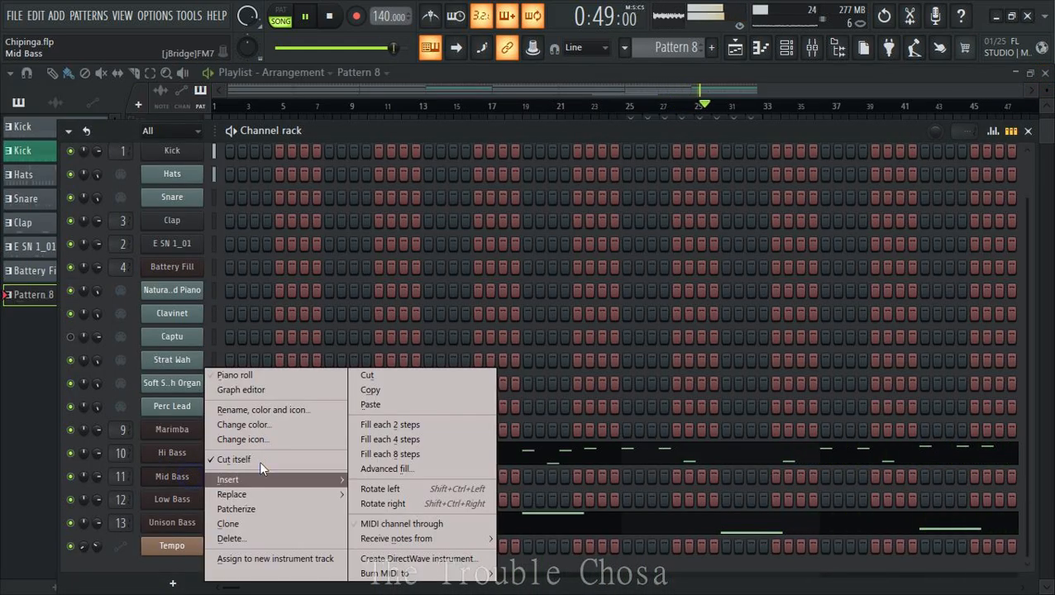
pyautogui.click(370, 405)
pyautogui.rightClick(189, 502)
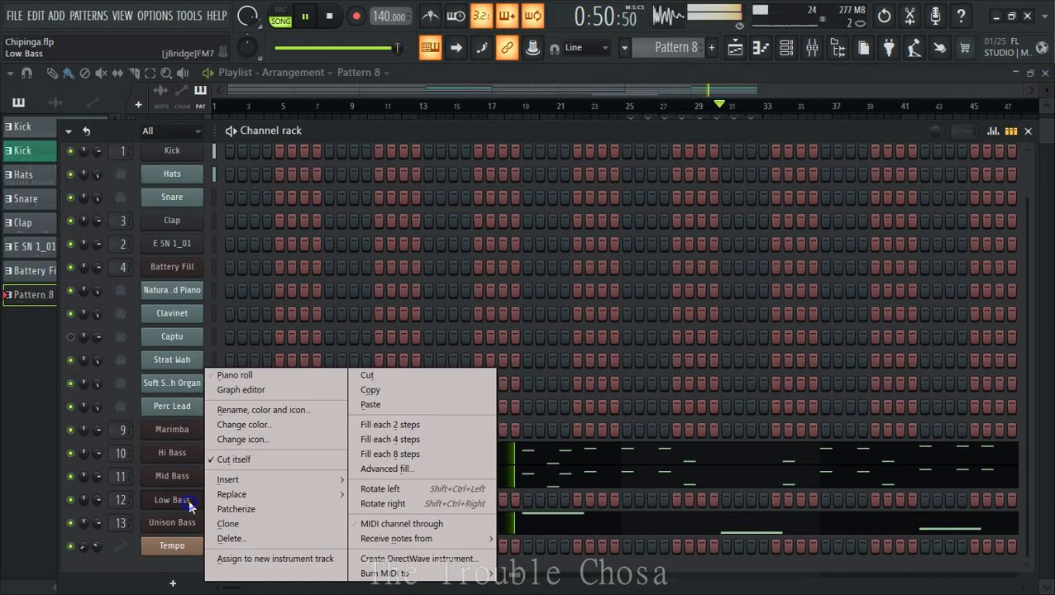
pyautogui.click(383, 409)
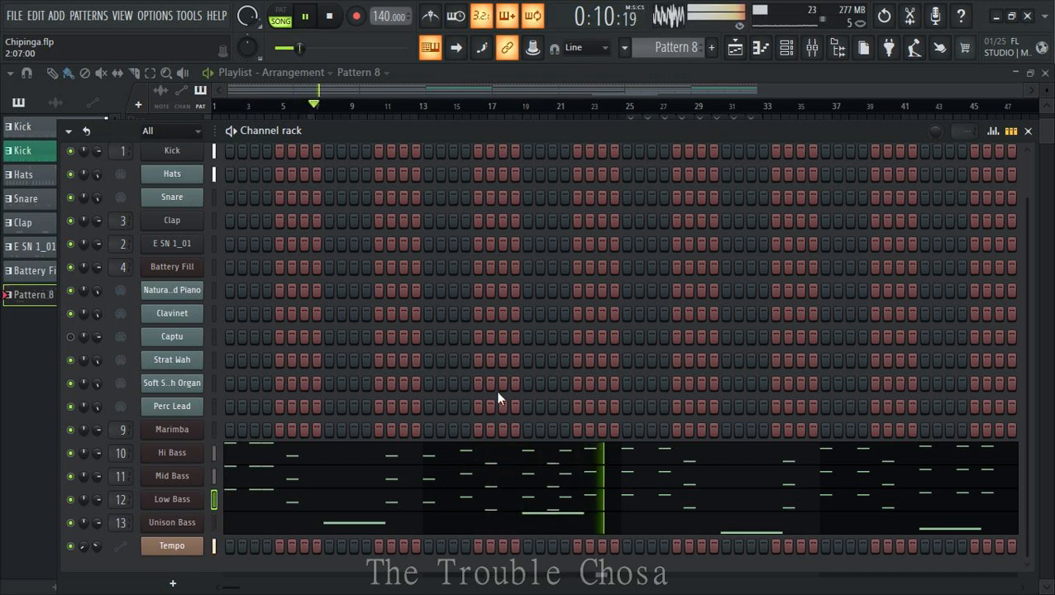
# - In the Soft Swoosh Organ piano roll, add two-step C#4 and F#4 notes on step 1 of bars 1 and 2
pyautogui.rightClick(179, 387)
pyautogui.click(248, 376)
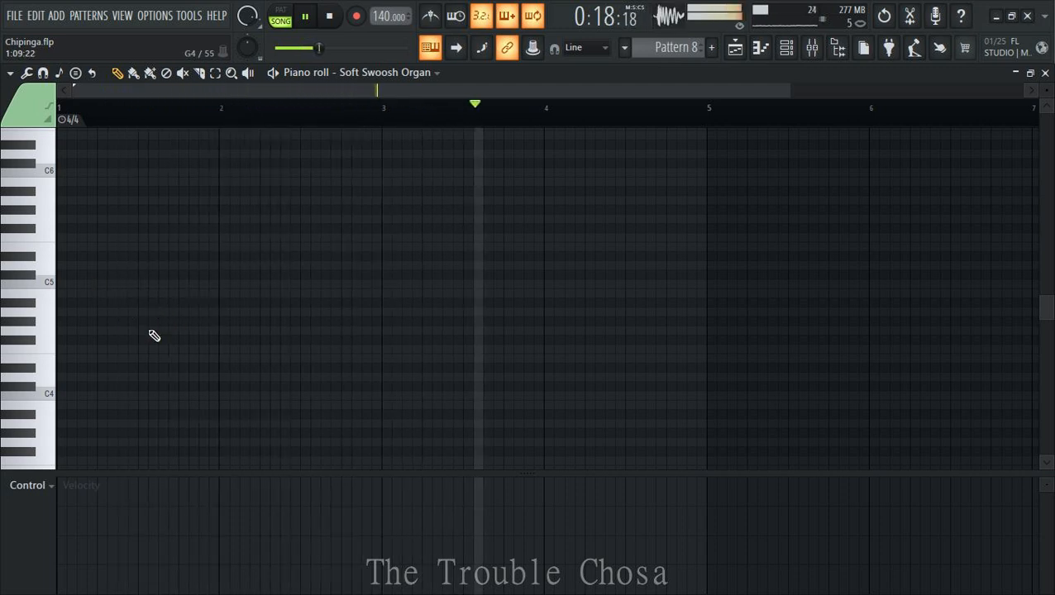
pyautogui.moveTo(121, 376)
pyautogui.mouseDown()
pyautogui.moveTo(58, 376)
pyautogui.moveTo(57, 395)
pyautogui.mouseUp()
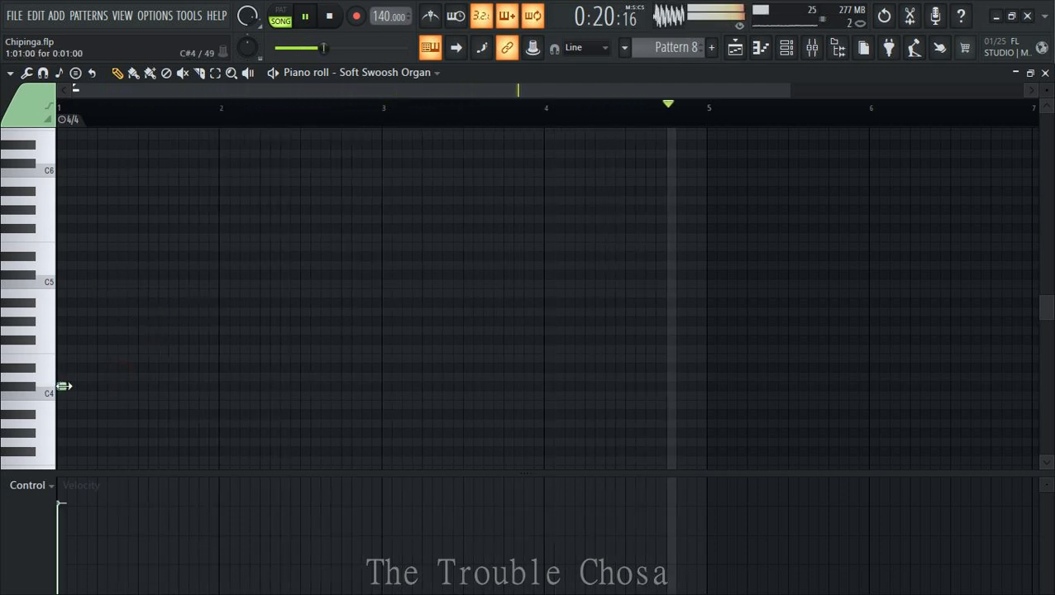
pyautogui.click(59, 341)
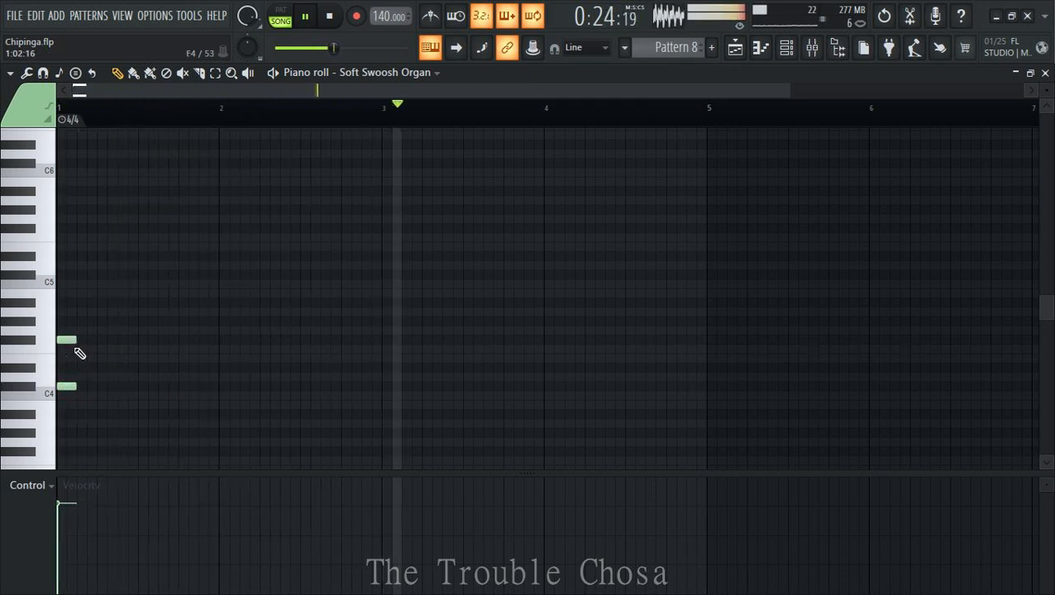
pyautogui.click(221, 386)
pyautogui.moveTo(221, 355); pyautogui.dragTo(226, 342)
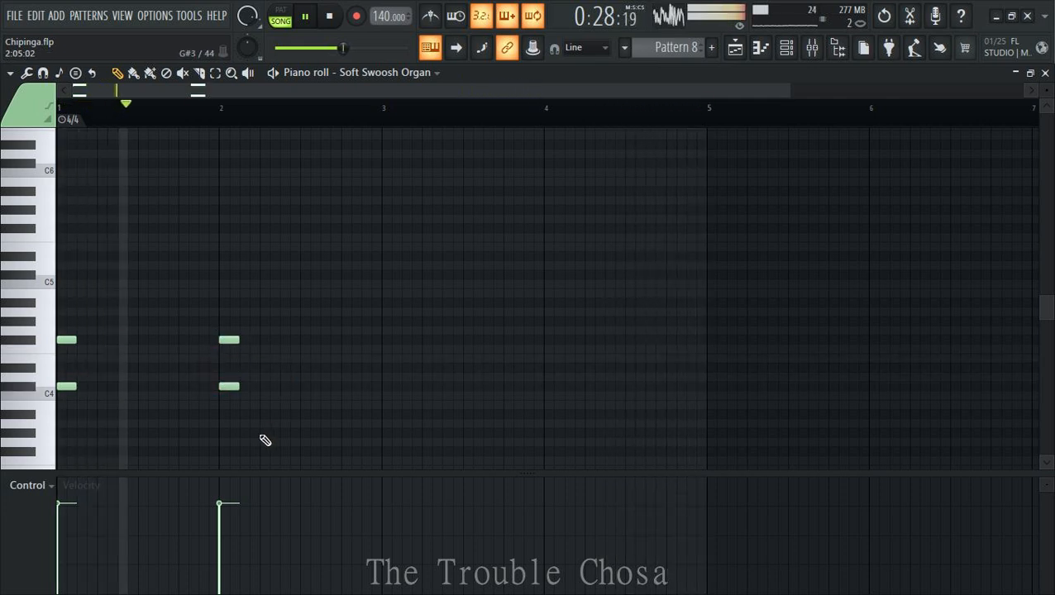
# - Add one-step D#4 and B3 notes on bar 2 step 4, and two-step C#4 and F4 notes on bar 3 step 1
pyautogui.click(258, 369)
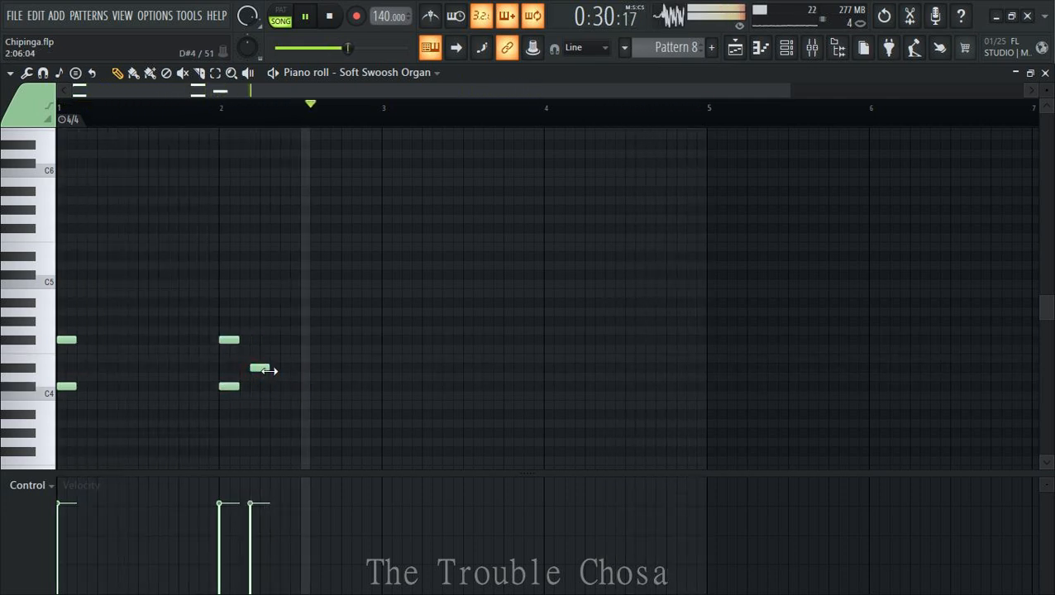
pyautogui.moveTo(267, 370); pyautogui.dragTo(250, 370)
pyautogui.click(253, 406)
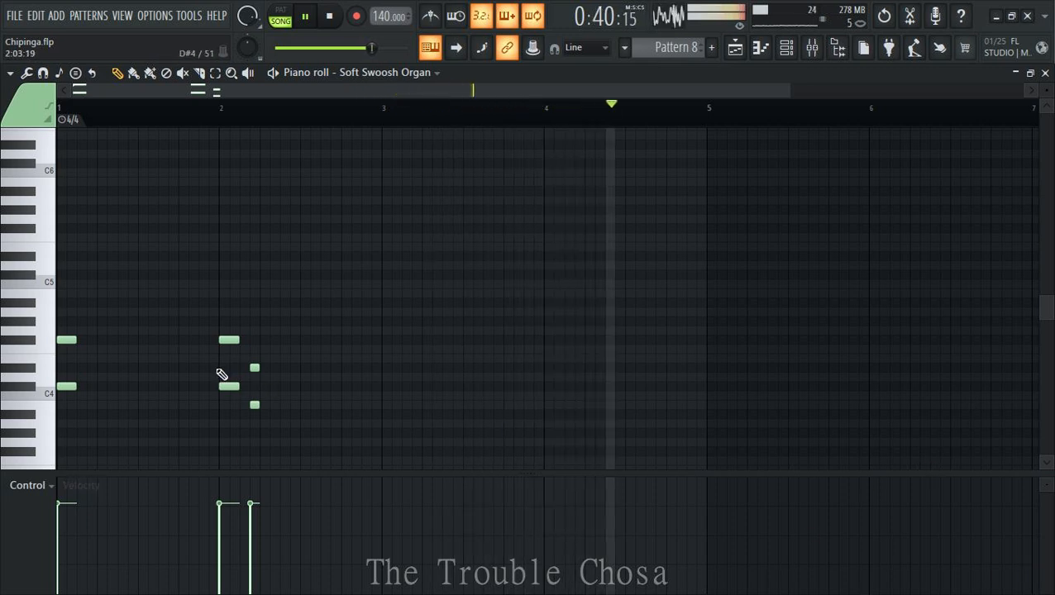
pyautogui.click(385, 386)
pyautogui.click(382, 350)
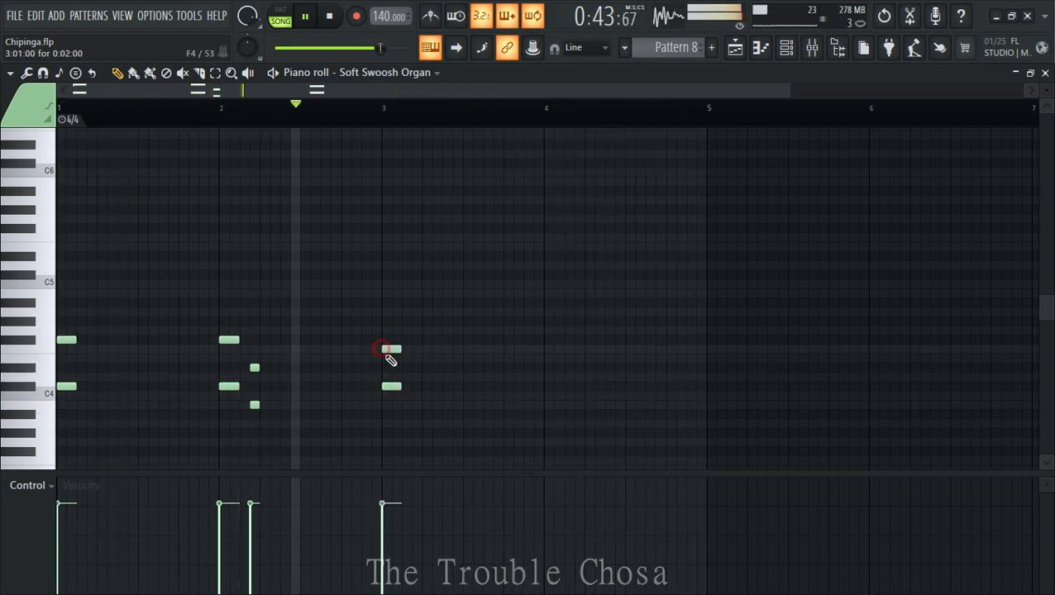
# - Fill organ bar 4 with C#4 and F4, two steps long on step 1 and one step long on step 4, and save the project
pyautogui.click(549, 386)
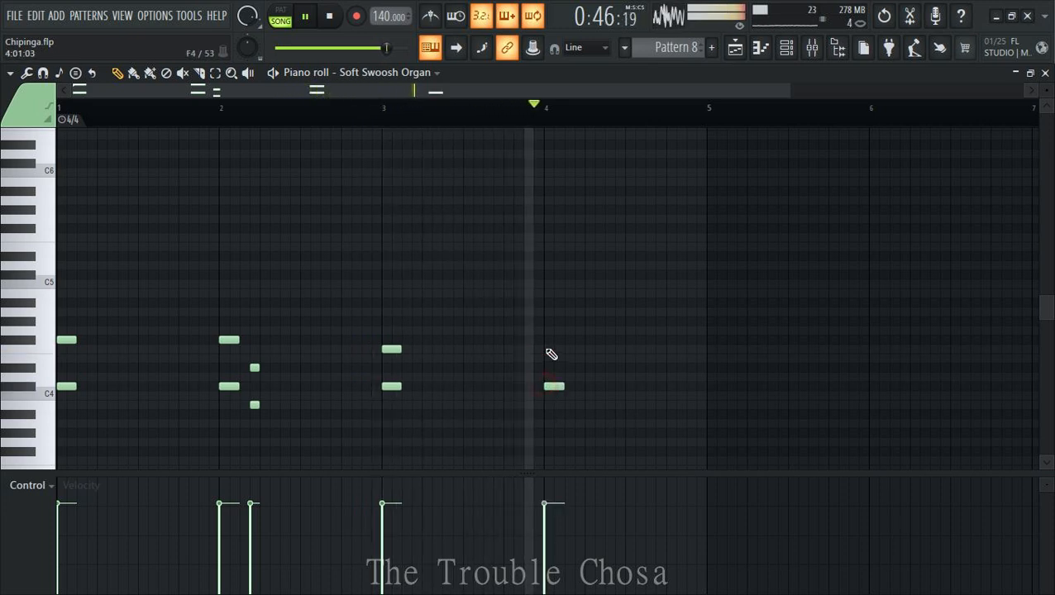
pyautogui.click(551, 350)
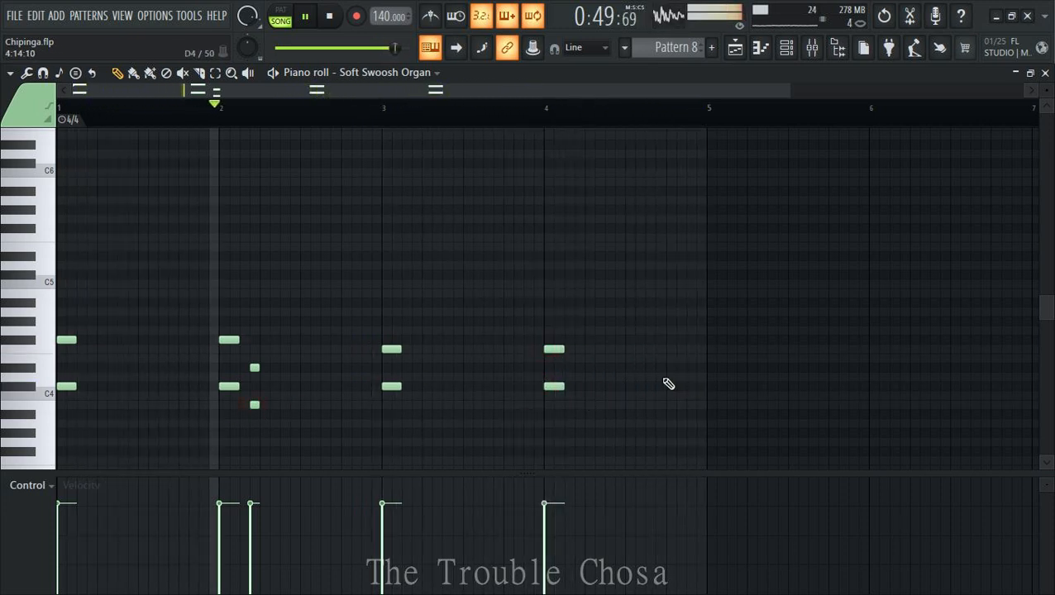
pyautogui.click(578, 386)
pyautogui.click(579, 349)
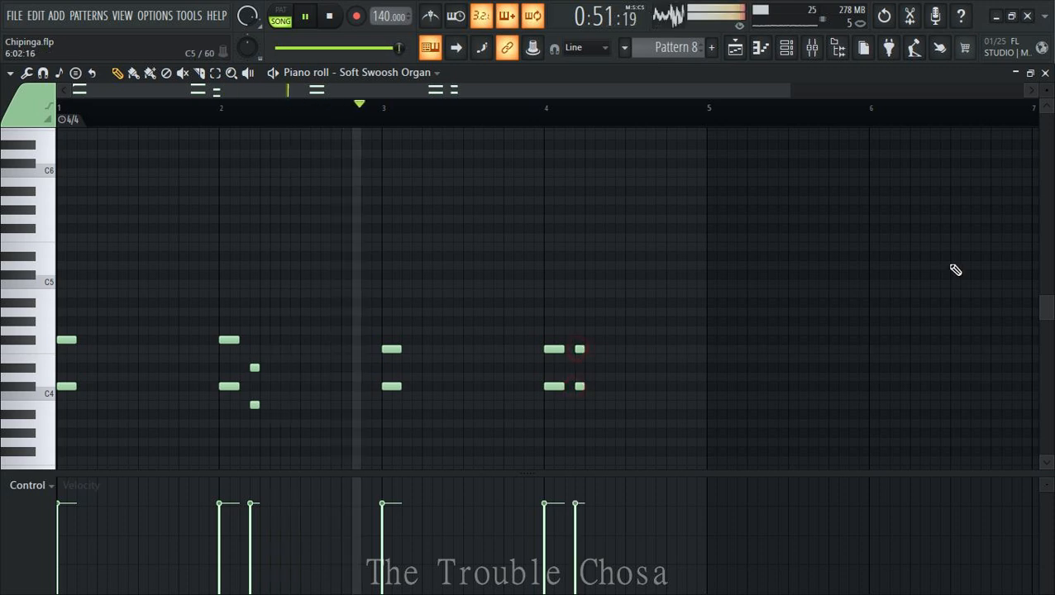
pyautogui.click(1045, 73)
pyautogui.hotkey('ctrl', 's')
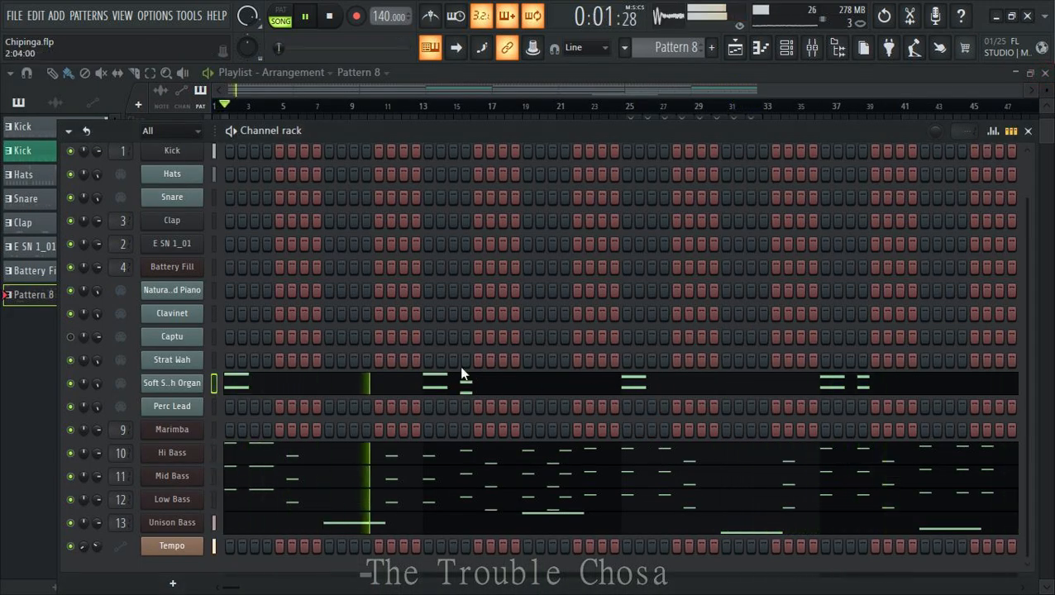
pyautogui.rightClick(177, 413)
pyautogui.click(225, 372)
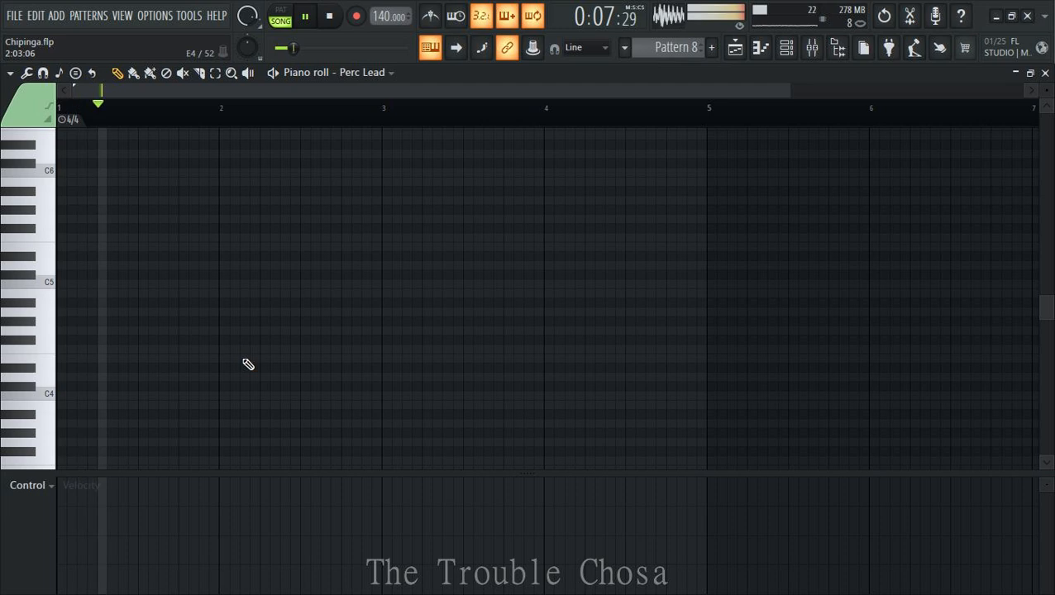
pyautogui.click(1045, 73)
# - In the Clavinet piano roll, add five-step B4 and D#5 notes on bar 2 step 9, and transpose them down one octave
pyautogui.rightClick(192, 314)
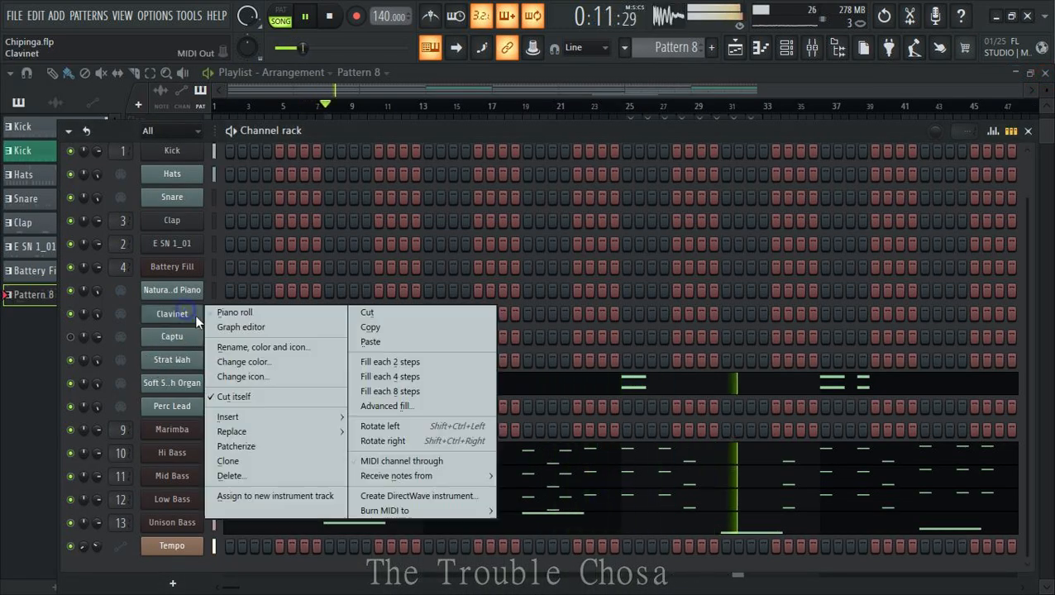
pyautogui.click(240, 310)
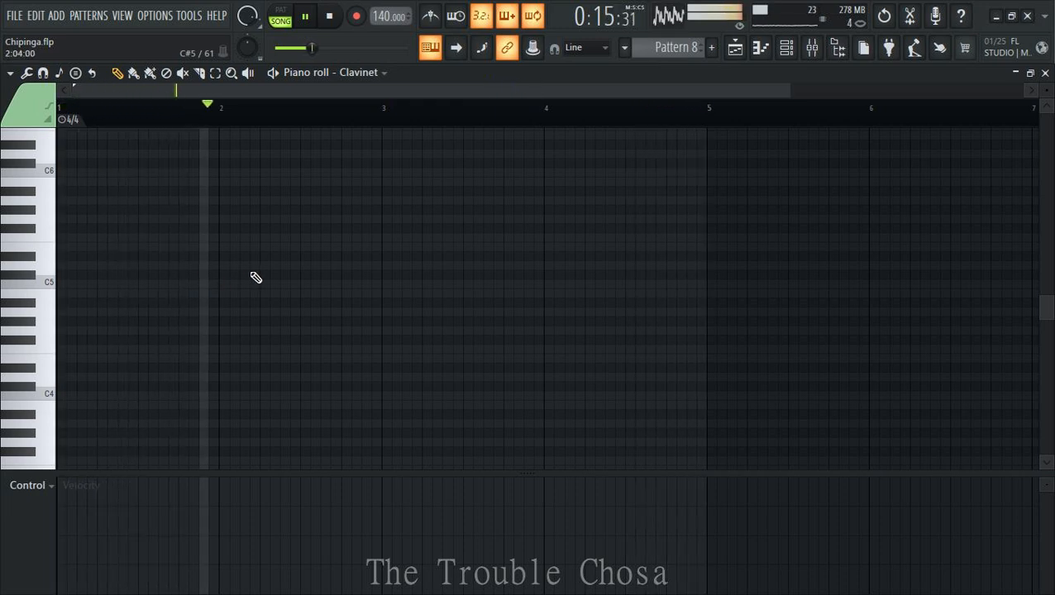
pyautogui.click(306, 294)
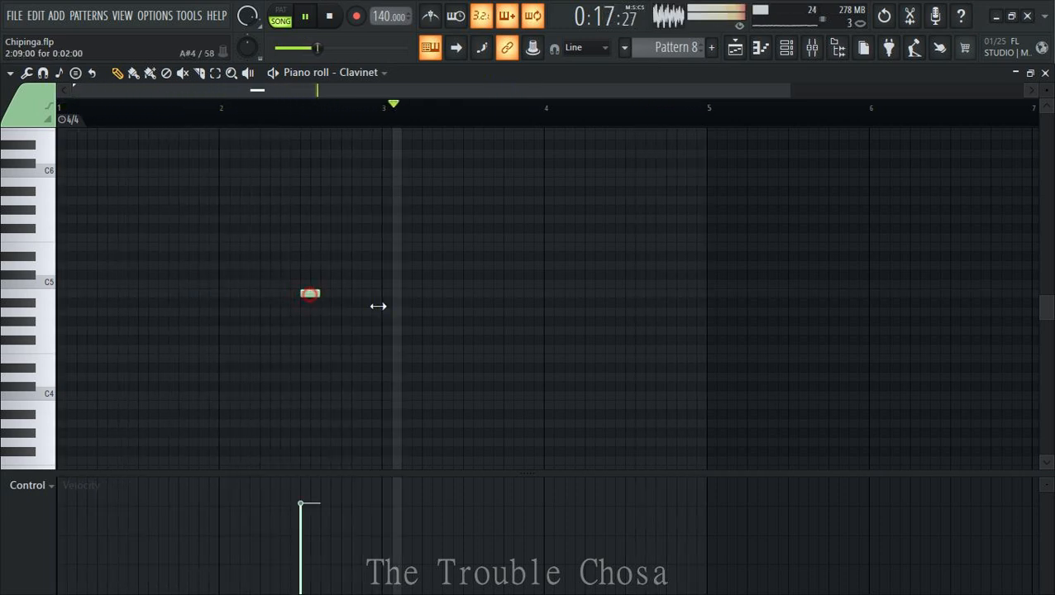
pyautogui.moveTo(319, 294); pyautogui.dragTo(352, 295)
pyautogui.moveTo(289, 248); pyautogui.dragTo(304, 258)
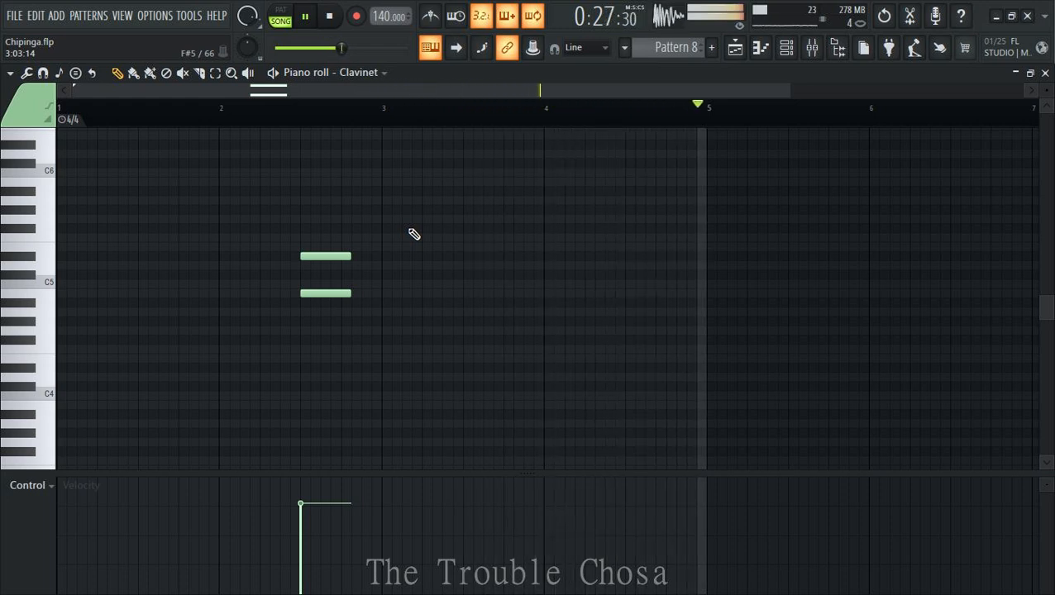
pyautogui.hotkey('ctrl', 'Down')
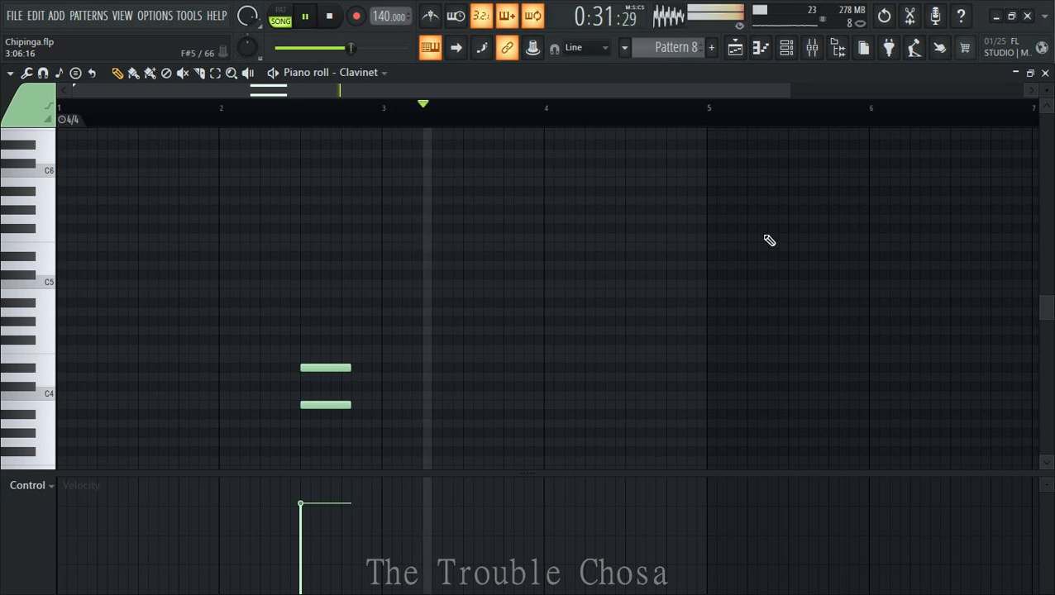
pyautogui.press('F7')
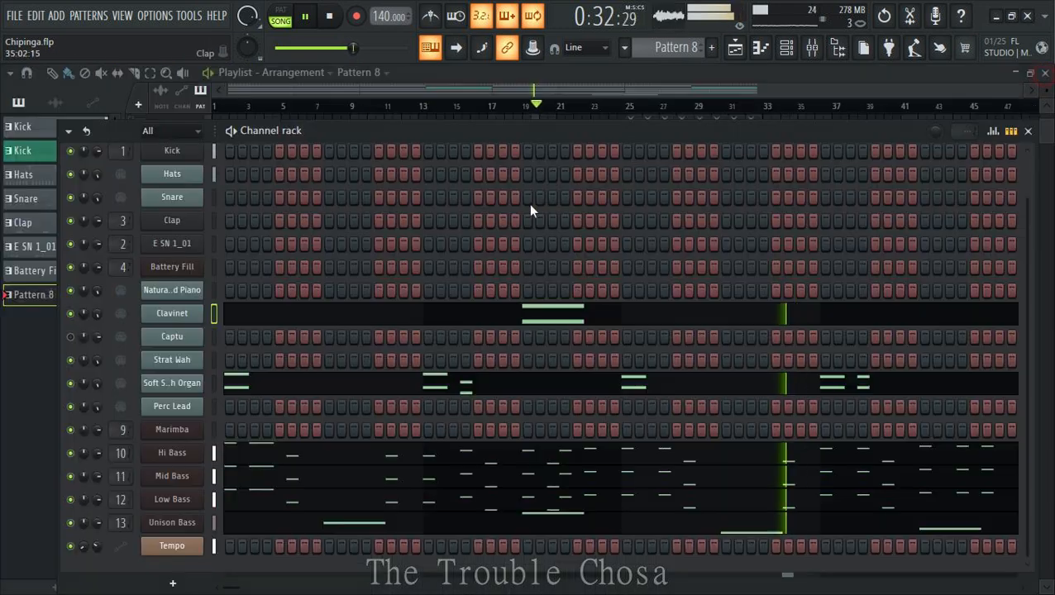
# - Move the notes from Clavinet to the Strat Wah channel, check them in its piano roll, and save the project
pyautogui.rightClick(178, 321)
pyautogui.click(369, 314)
pyautogui.rightClick(173, 360)
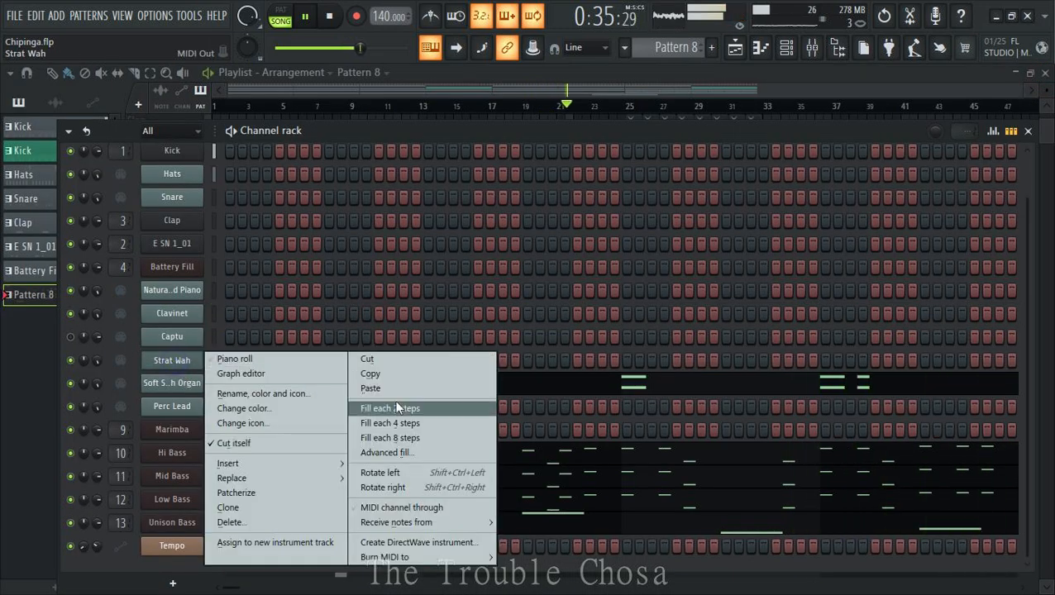
pyautogui.click(396, 391)
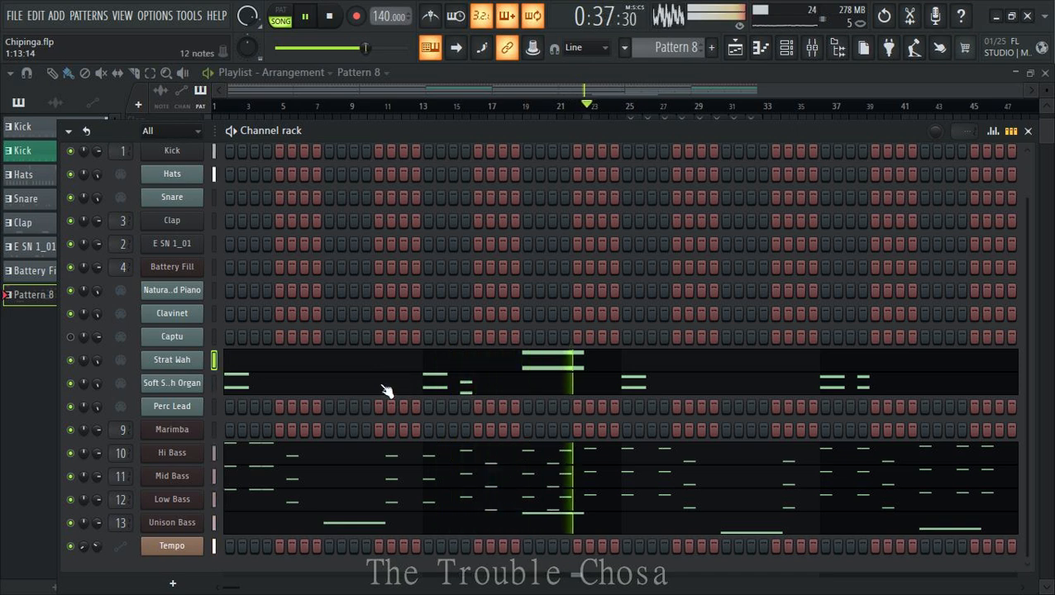
pyautogui.click(387, 369)
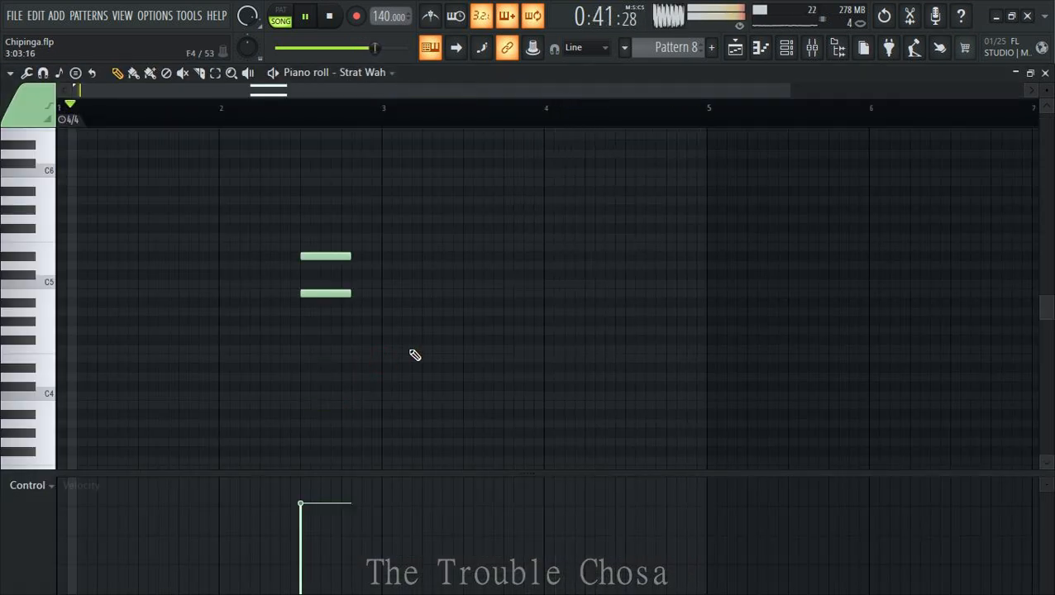
pyautogui.hotkey('ctrl', 's')
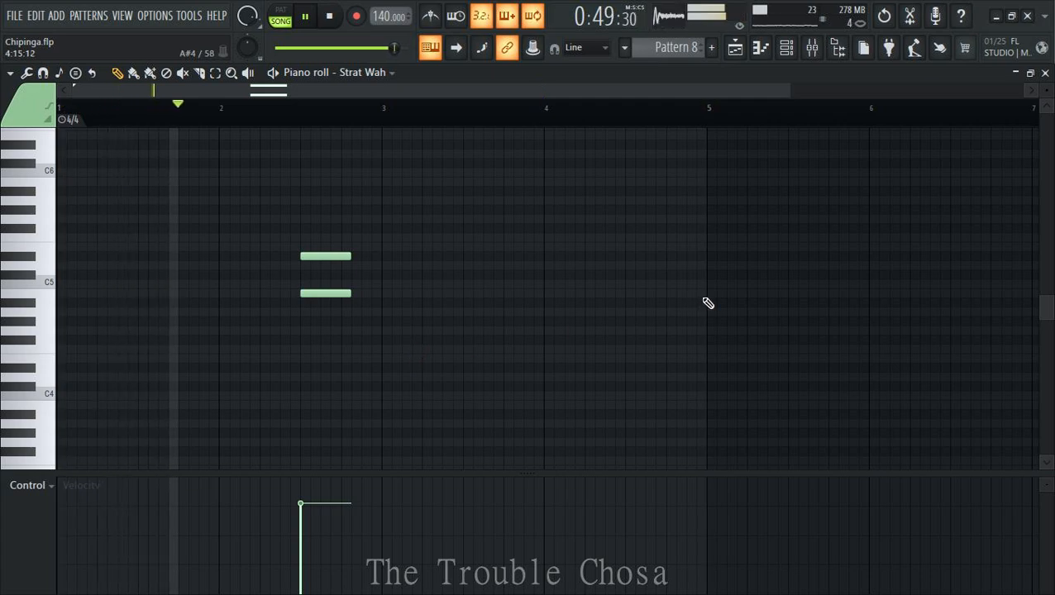
pyautogui.press('Escape')
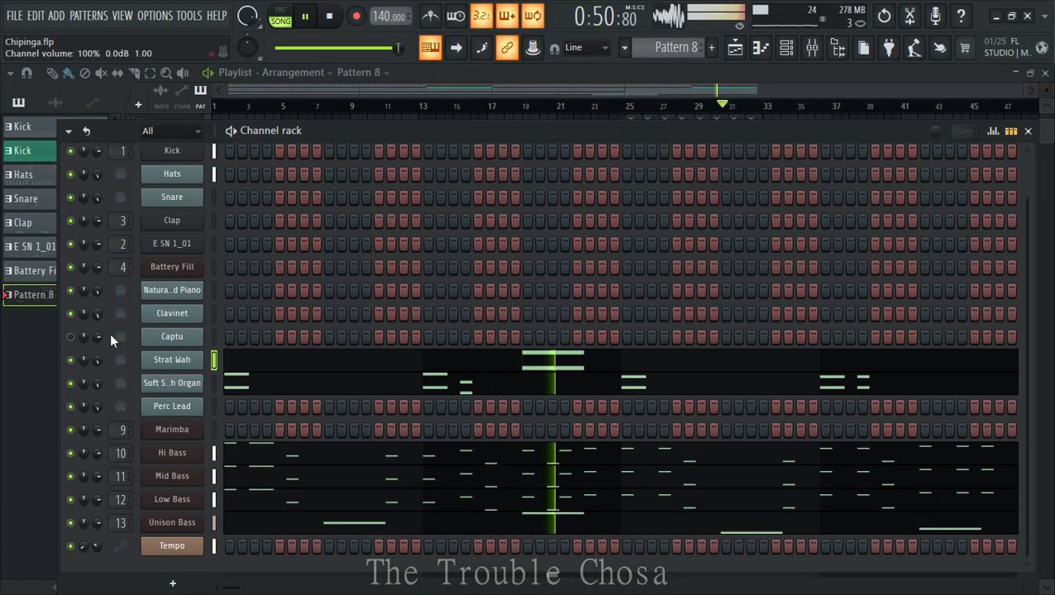
# - In the Clavinet piano roll, add one-step C#5 and F#5 on bar 1 step 9, and B4 and D#5 on bar 2 step 9
pyautogui.rightClick(183, 320)
pyautogui.click(233, 309)
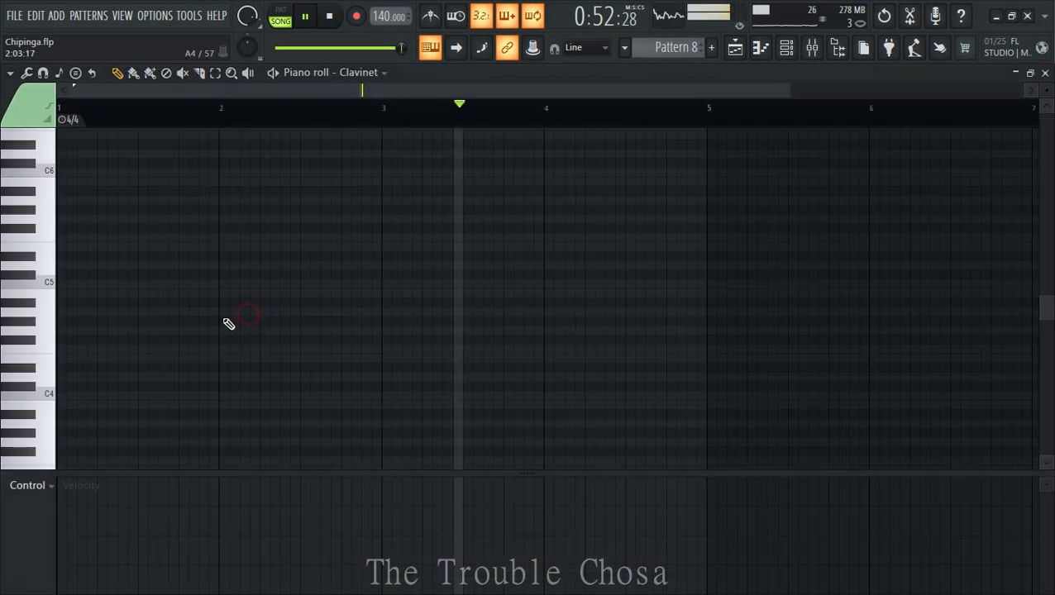
pyautogui.click(143, 276)
pyautogui.moveTo(183, 275); pyautogui.dragTo(147, 276)
pyautogui.click(142, 228)
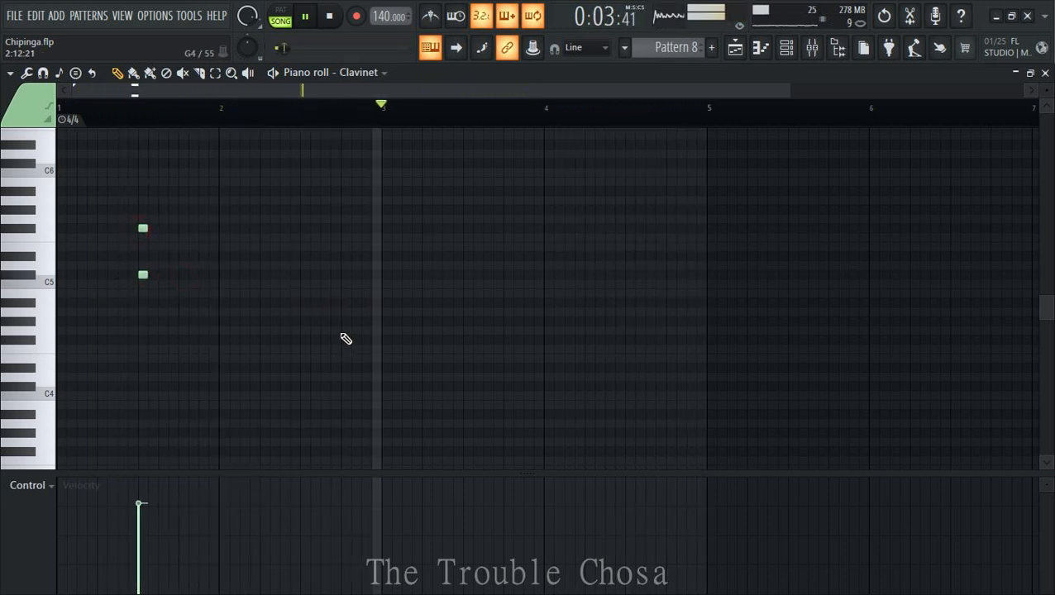
pyautogui.click(305, 257)
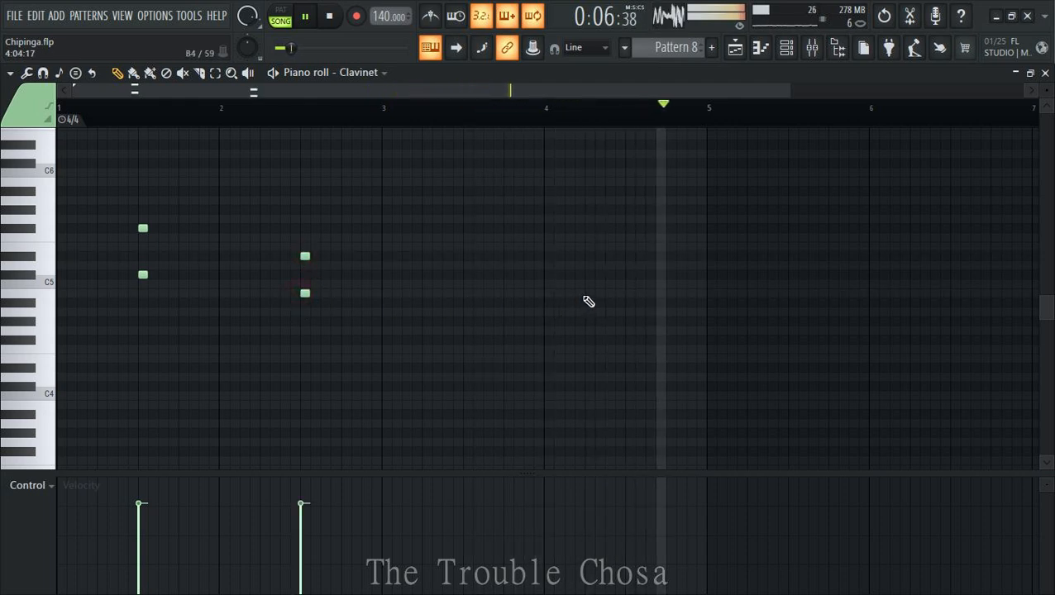
# - Add one-step C#5 and F5 on bar 3 step 9 and D#5 and F#5 on bar 4 step 9, and close the piano roll
pyautogui.click(468, 275)
pyautogui.click(468, 237)
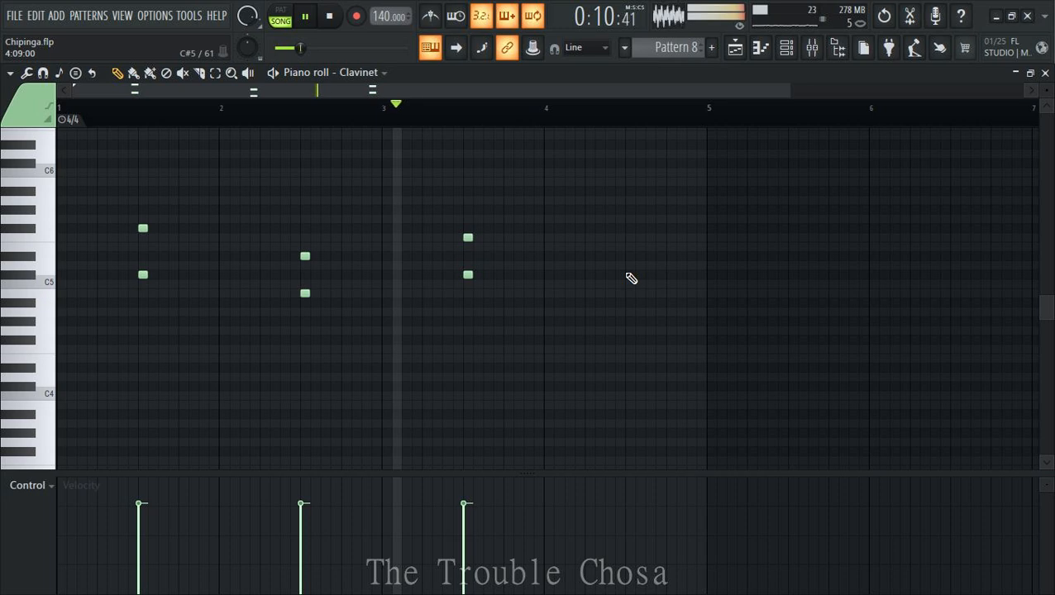
pyautogui.click(630, 257)
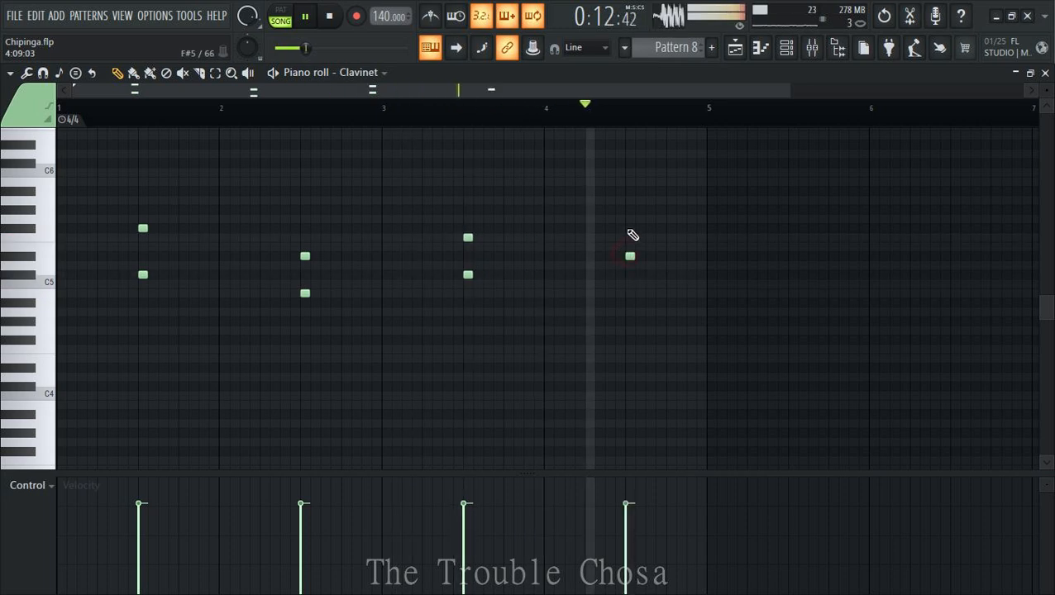
pyautogui.click(630, 230)
pyautogui.press('F7')
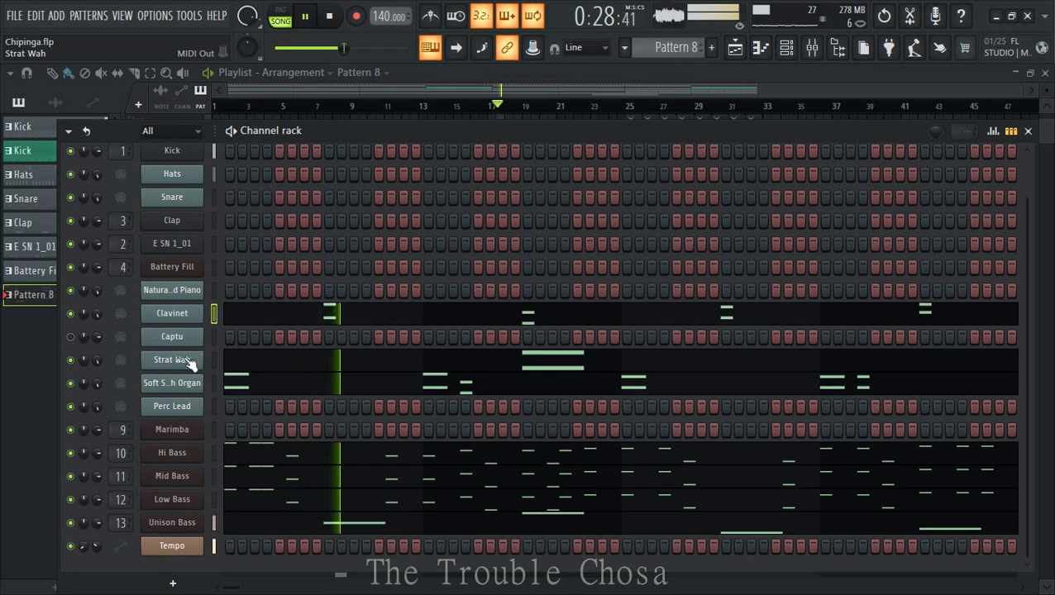
# - In the Perc Lead piano roll, add a two-step F#5 on bar 1 step 9 and a four-step F#5 on step 12
pyautogui.rightClick(172, 336)
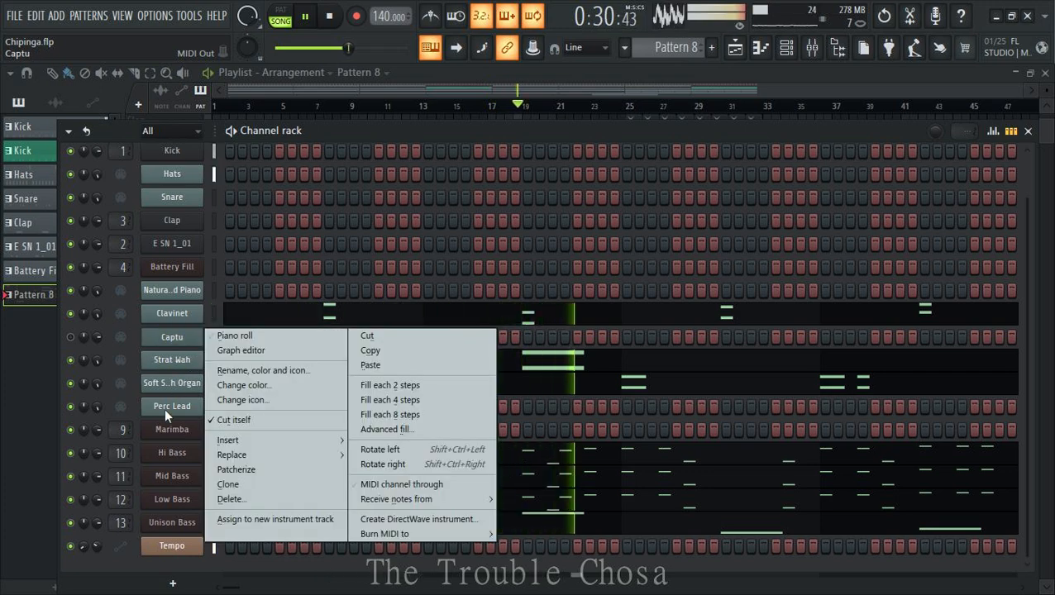
pyautogui.click(240, 336)
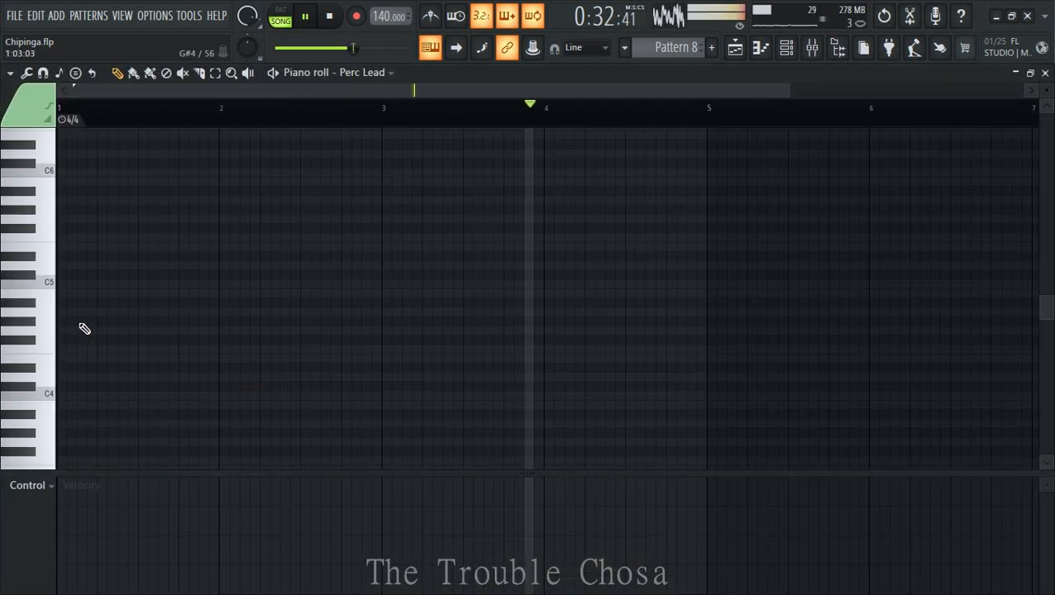
pyautogui.click(143, 229)
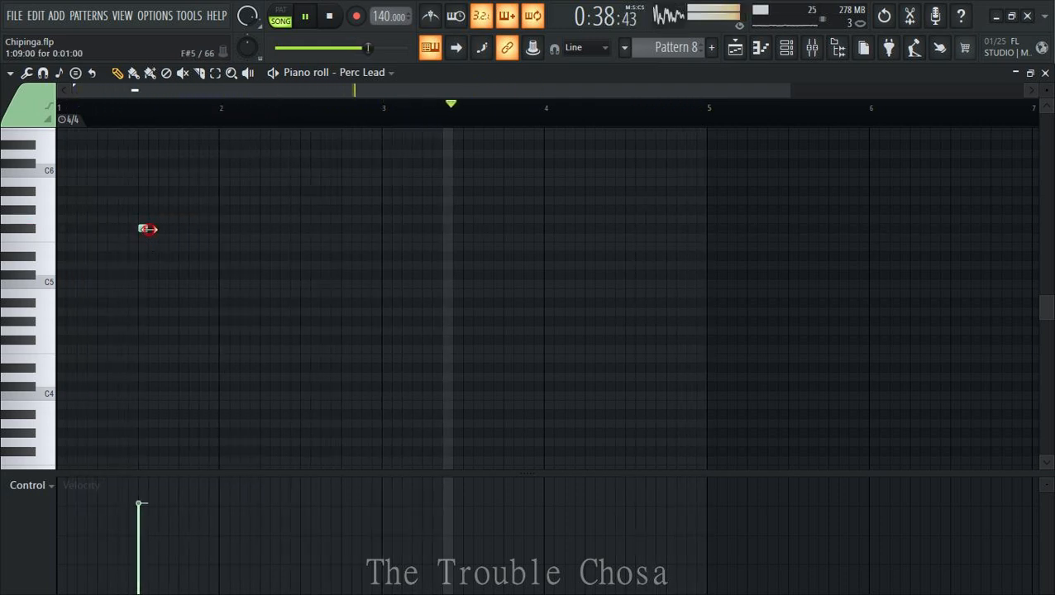
pyautogui.click(177, 229)
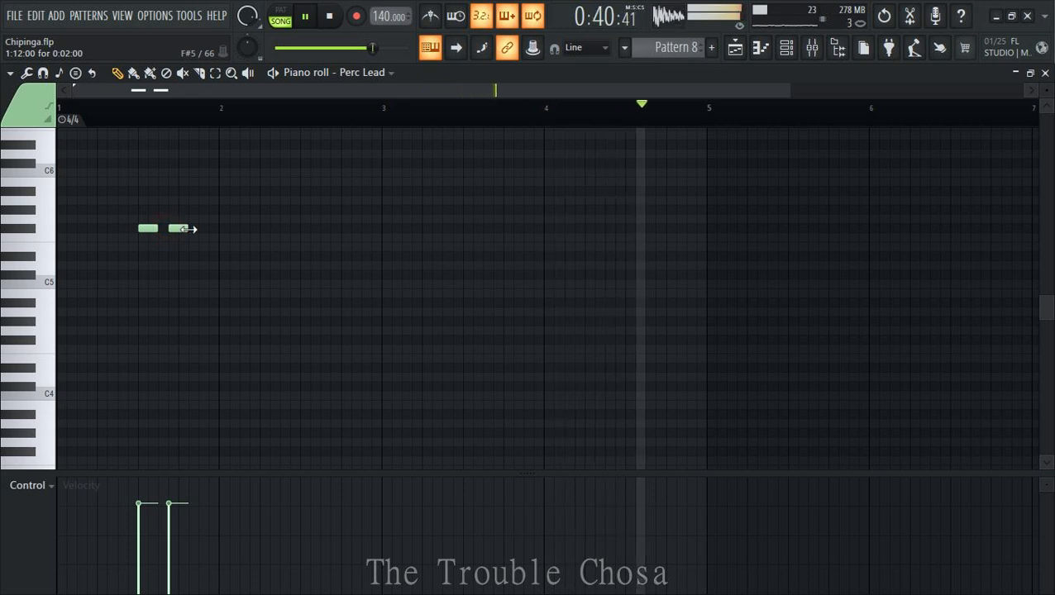
pyautogui.moveTo(196, 229); pyautogui.dragTo(208, 230)
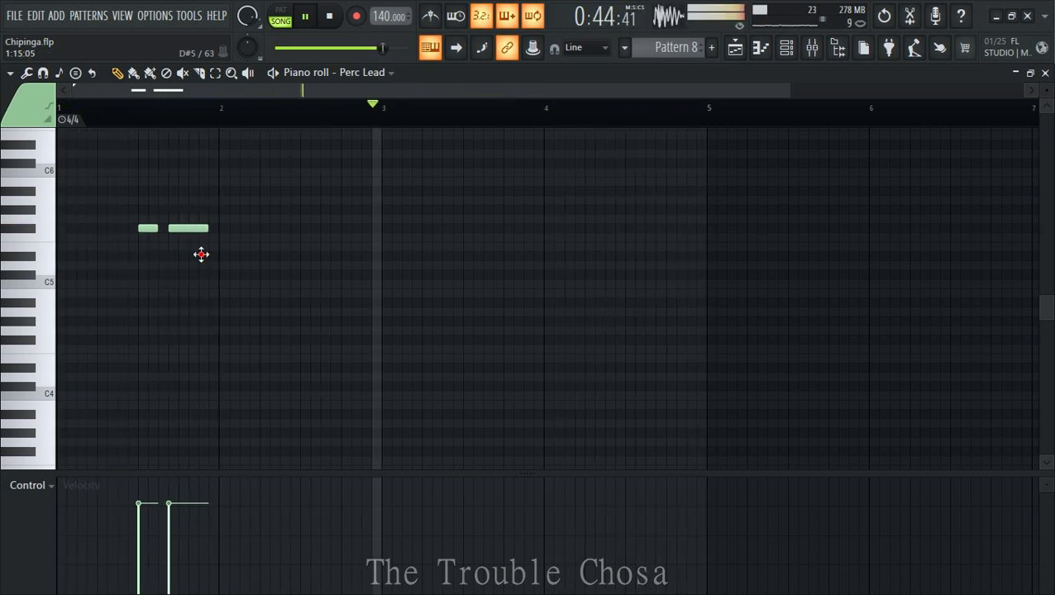
# - Add a two-step D#5 on bar 1 step 15 and a two-step C#5 on bar 2 step 1
pyautogui.click(201, 255)
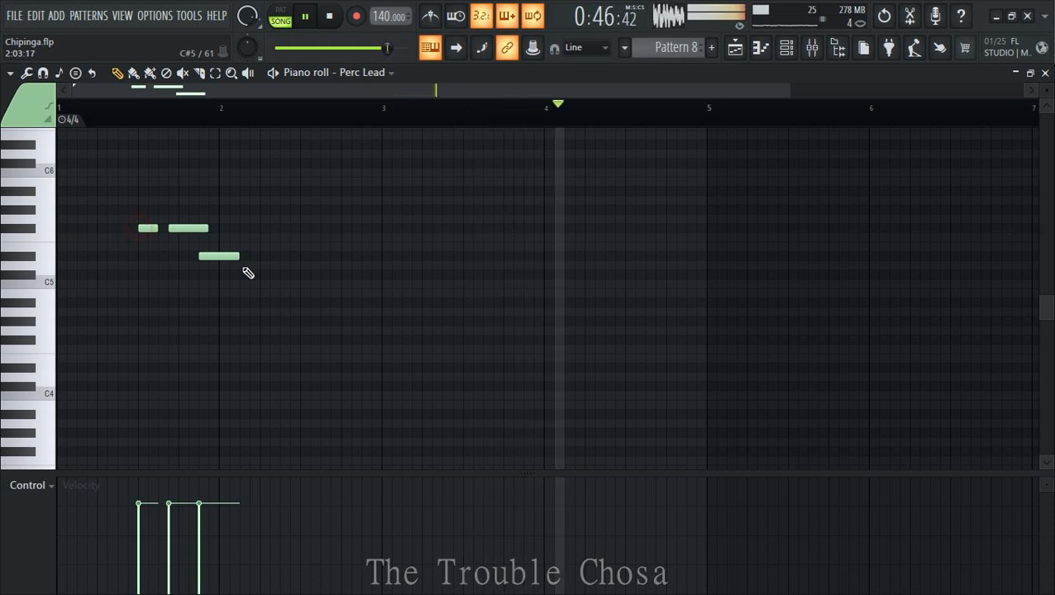
pyautogui.moveTo(239, 257); pyautogui.dragTo(217, 257)
pyautogui.click(221, 274)
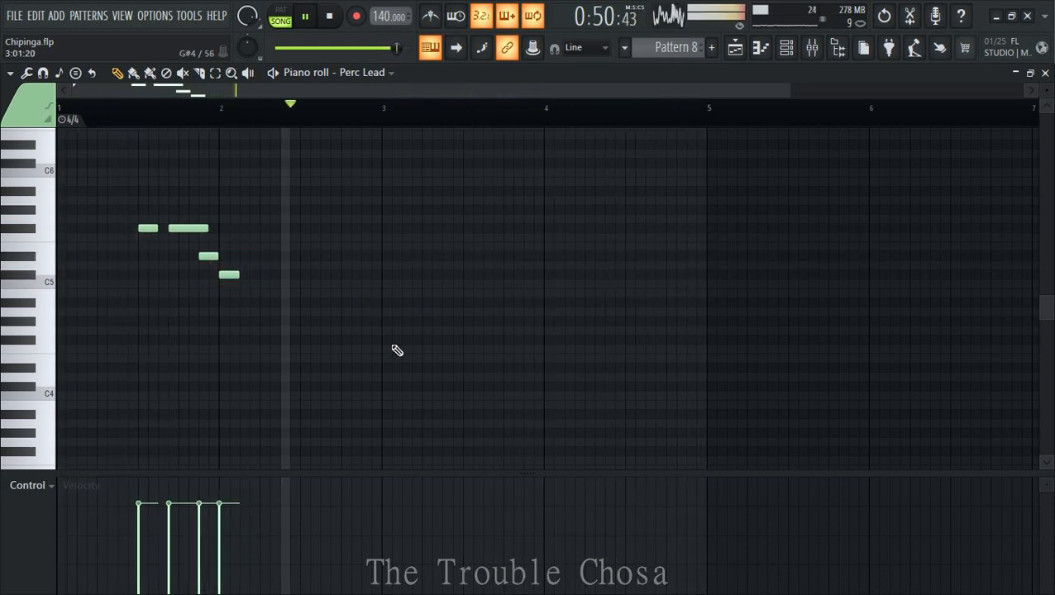
# - Select bars 1 and 2 of the Perc Lead part and duplicate them into bars 3 and 4
pyautogui.click(215, 72)
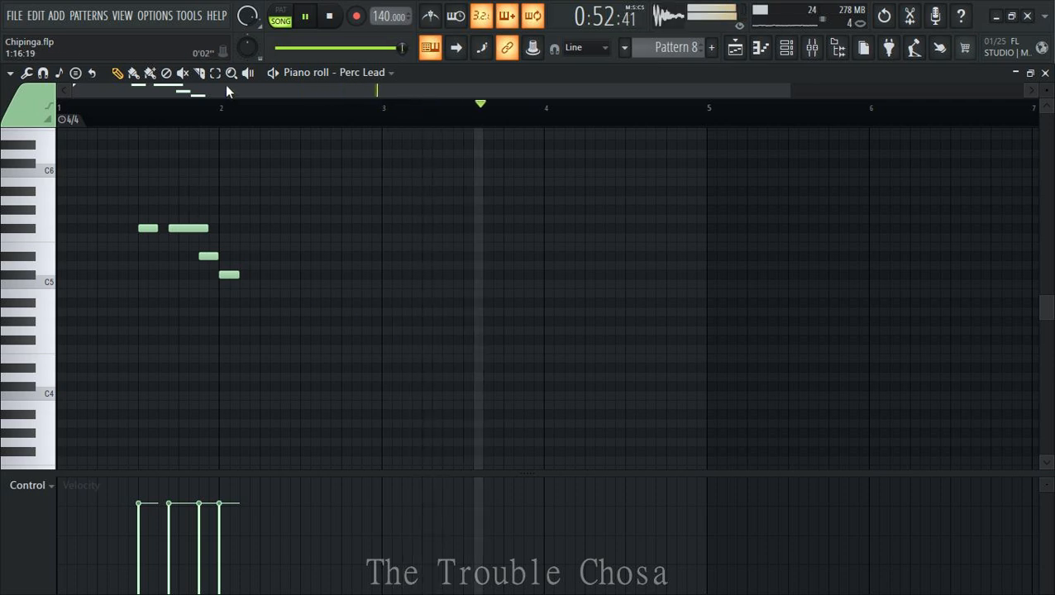
pyautogui.moveTo(383, 116); pyautogui.dragTo(60, 267)
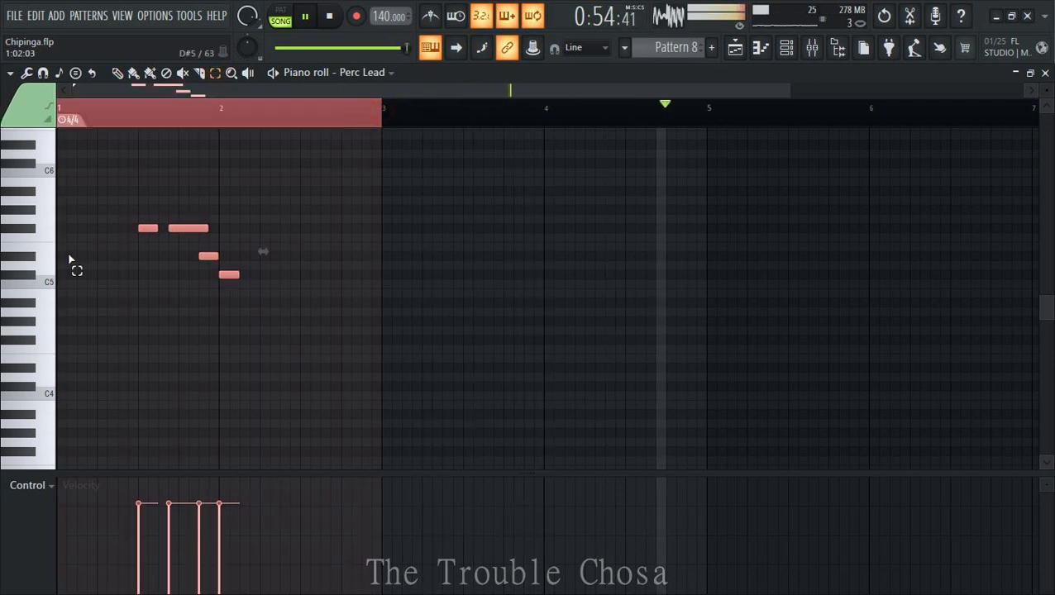
pyautogui.hotkey('ctrl', 'b')
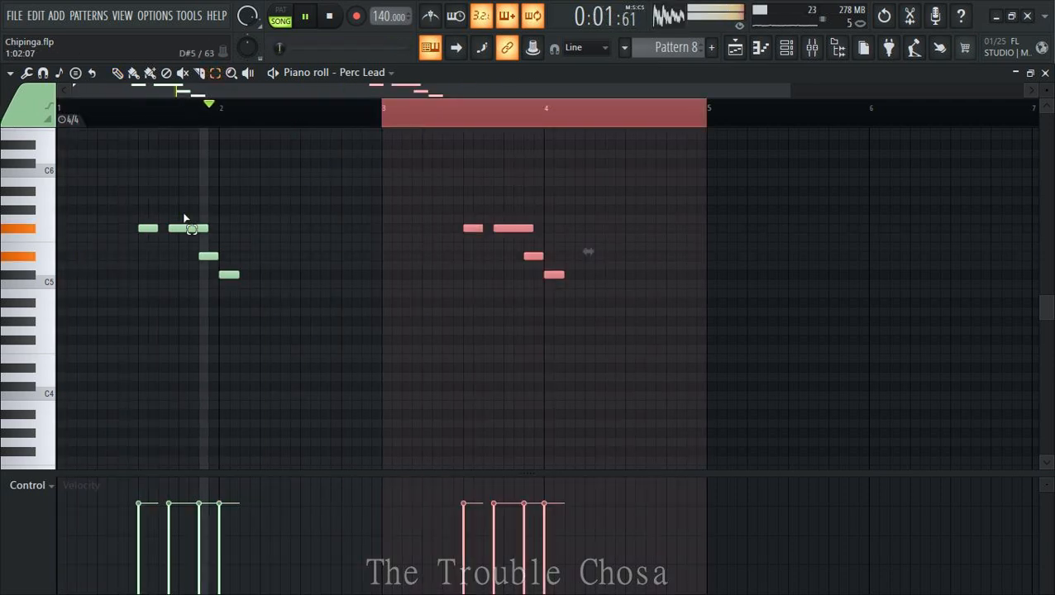
# - Lower bar 3's two F#5 notes to F5, add a three-step C#5 on bar 3 step 7, and close the piano roll
pyautogui.click(388, 355)
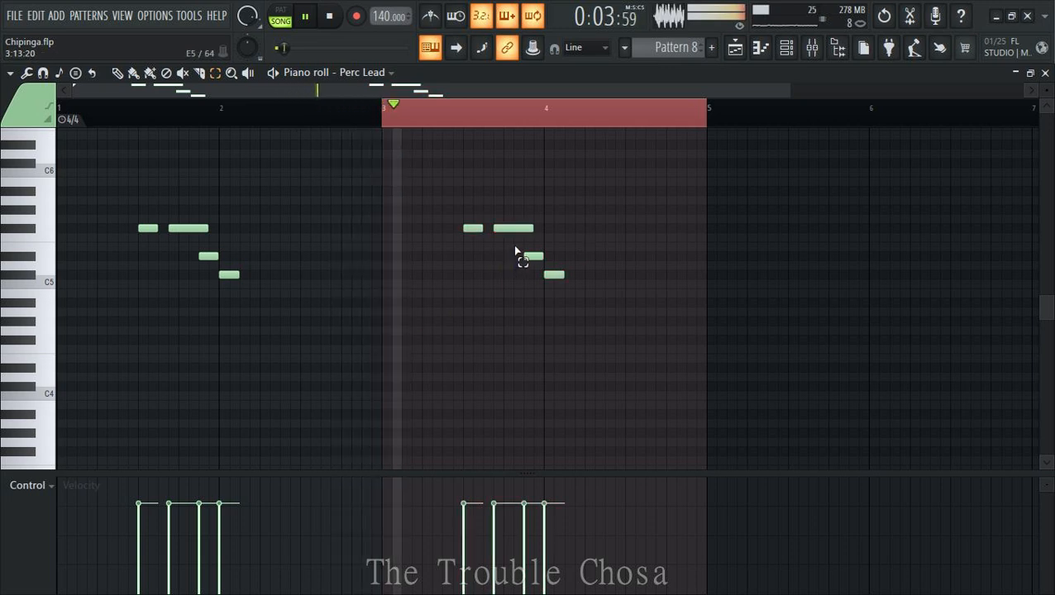
pyautogui.moveTo(541, 216); pyautogui.dragTo(447, 237)
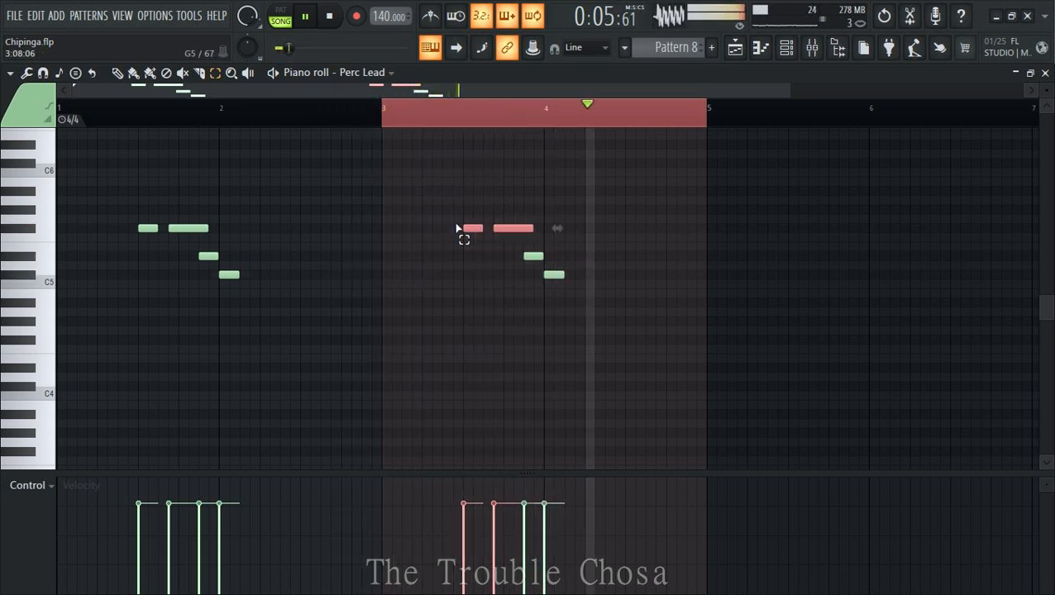
pyautogui.press('Down')
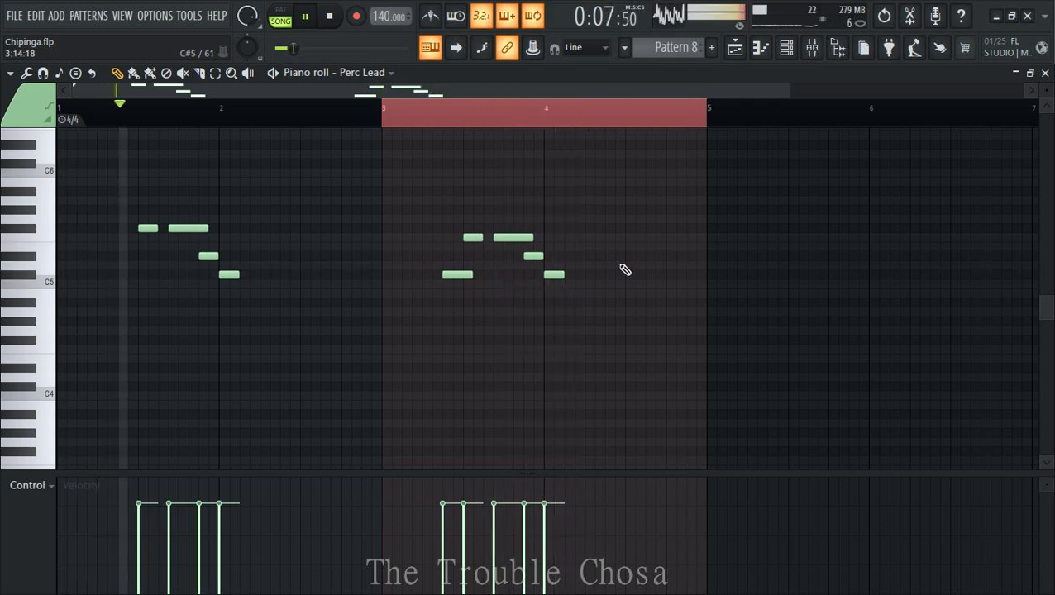
pyautogui.click(1046, 73)
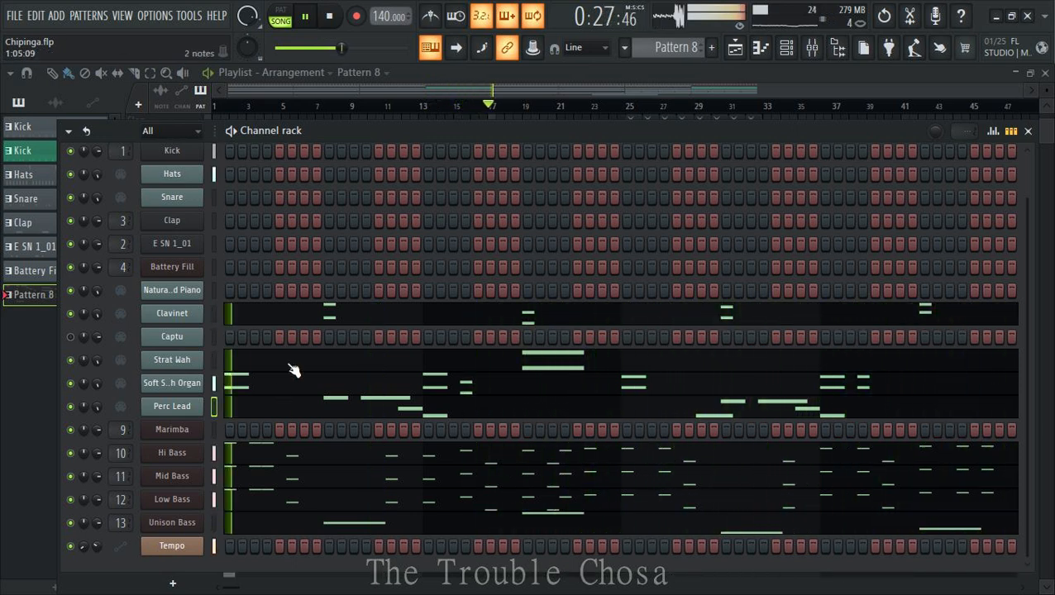
# - In the Natural Grand Piano piano roll, add one-step F#4 and C#5 notes on bar 1 steps 1 and 4
pyautogui.rightClick(180, 289)
pyautogui.click(230, 288)
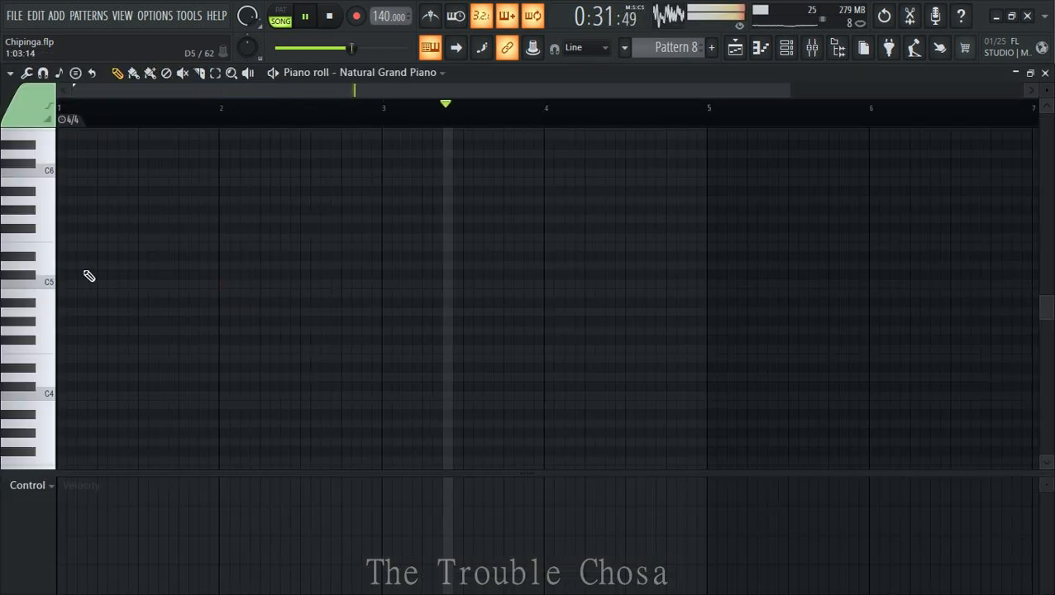
pyautogui.click(71, 340)
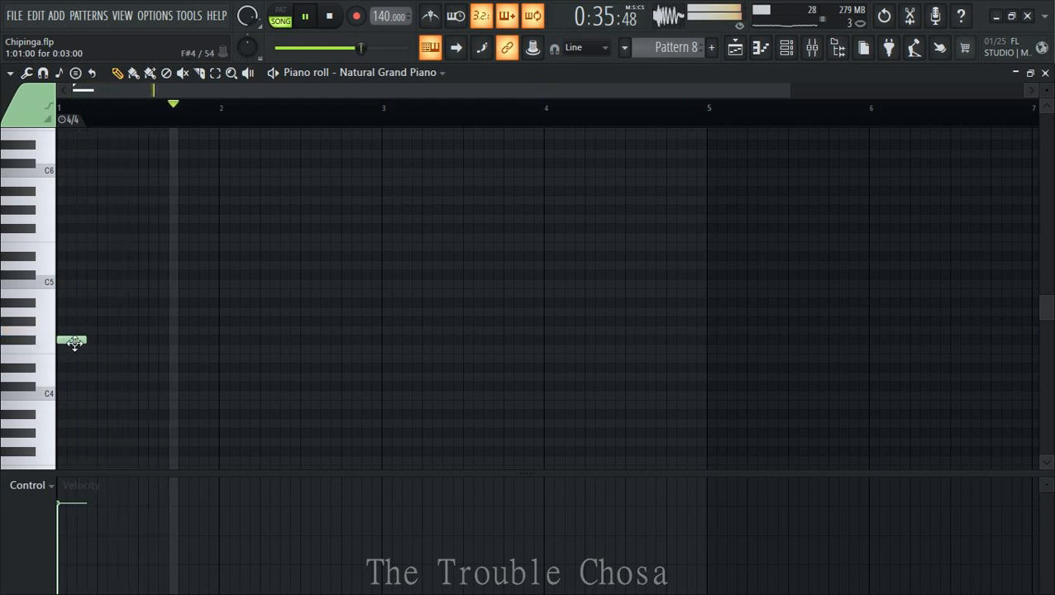
pyautogui.moveTo(84, 341); pyautogui.dragTo(7, 343)
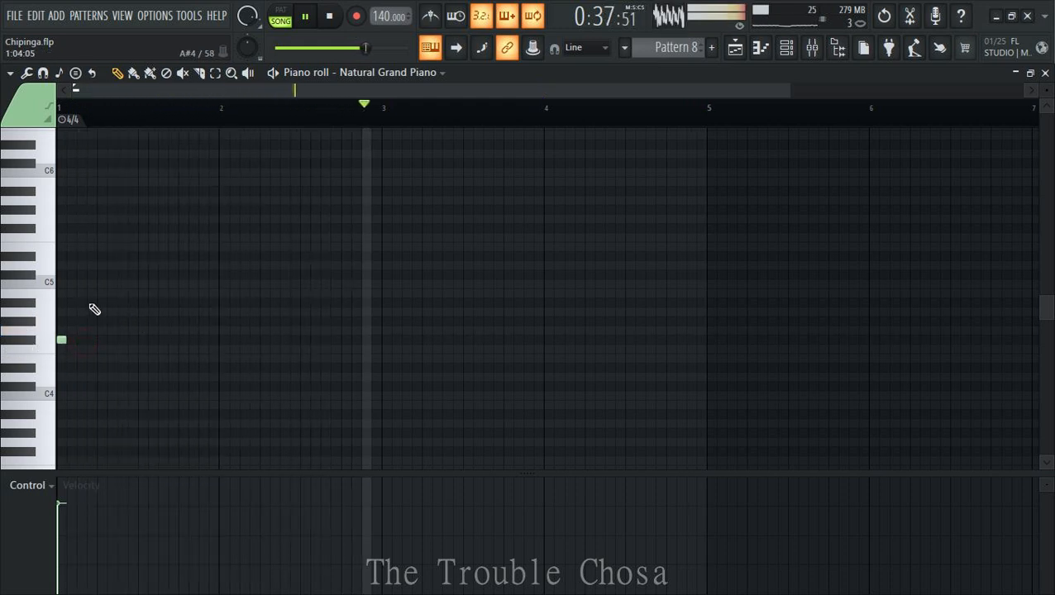
pyautogui.click(62, 245)
pyautogui.rightClick(58, 241)
pyautogui.click(62, 275)
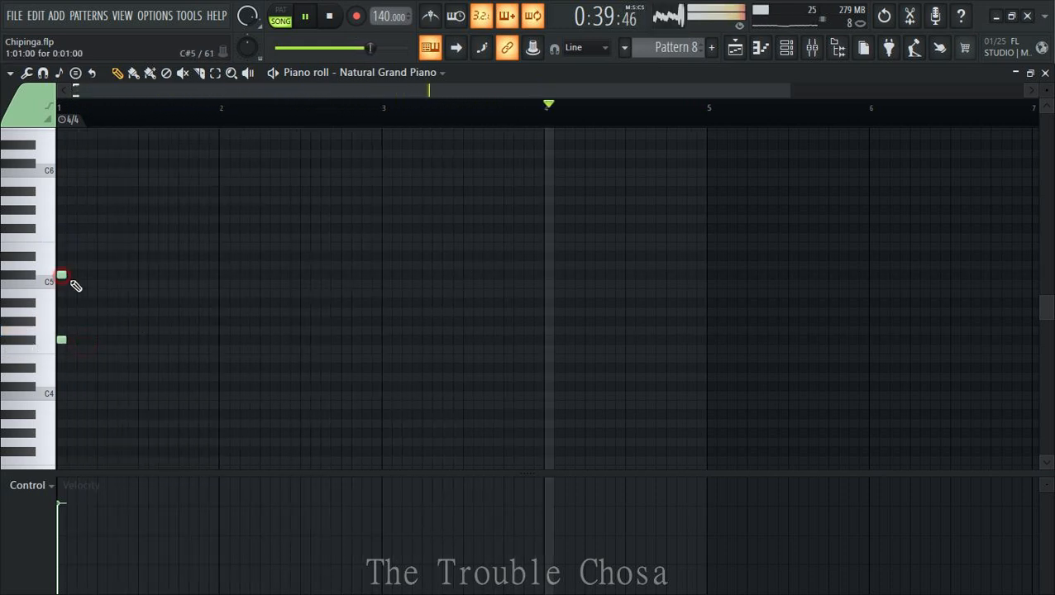
pyautogui.click(91, 275)
pyautogui.click(89, 339)
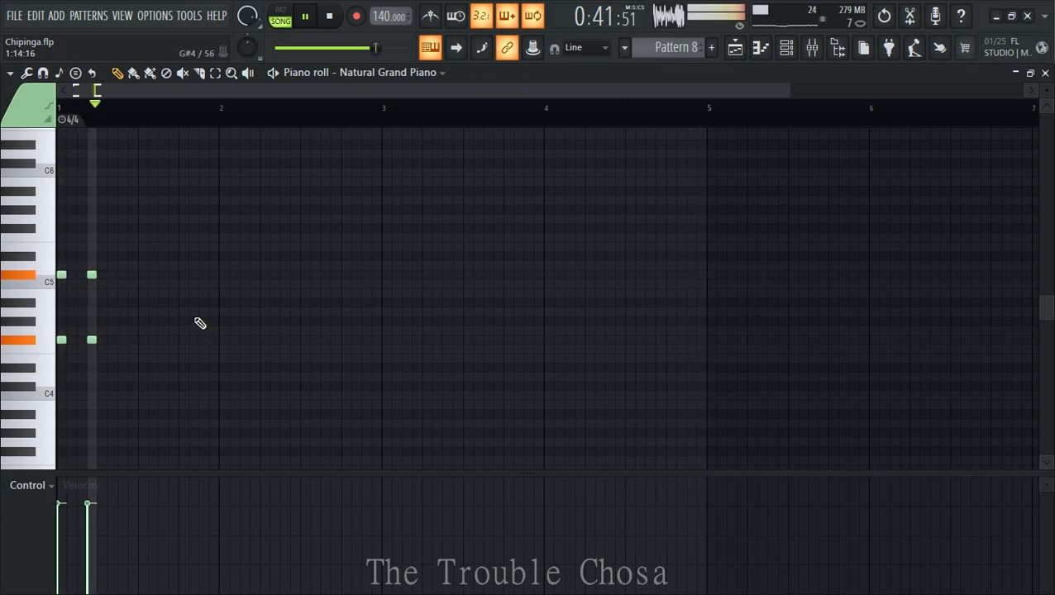
# - Add a one-step C#5 on bar 1 step 6 and two-step C#5 and F#5 notes on step 12
pyautogui.click(114, 276)
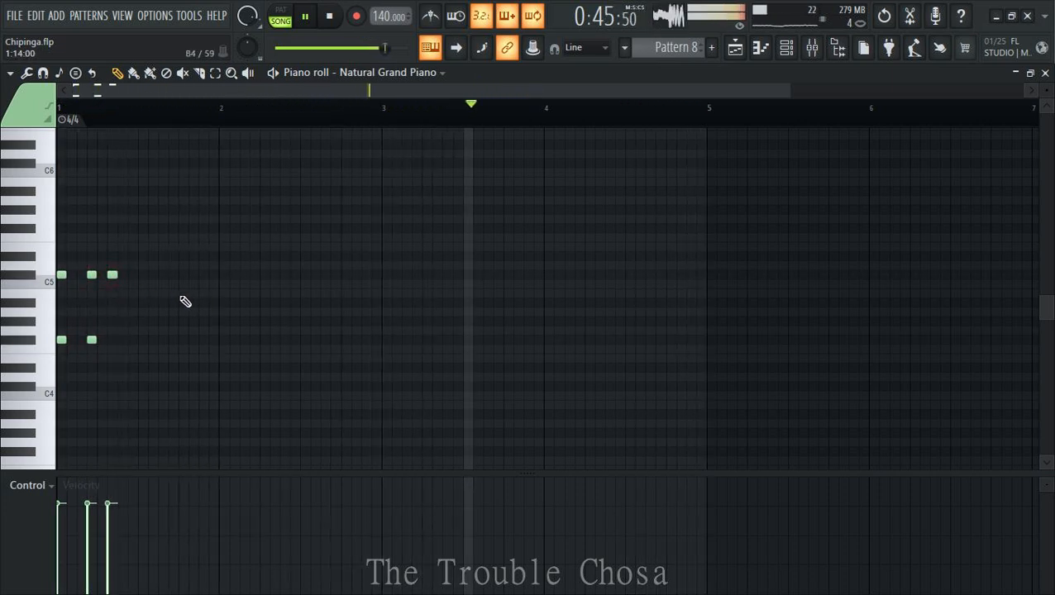
pyautogui.click(172, 275)
pyautogui.moveTo(179, 276); pyautogui.dragTo(189, 275)
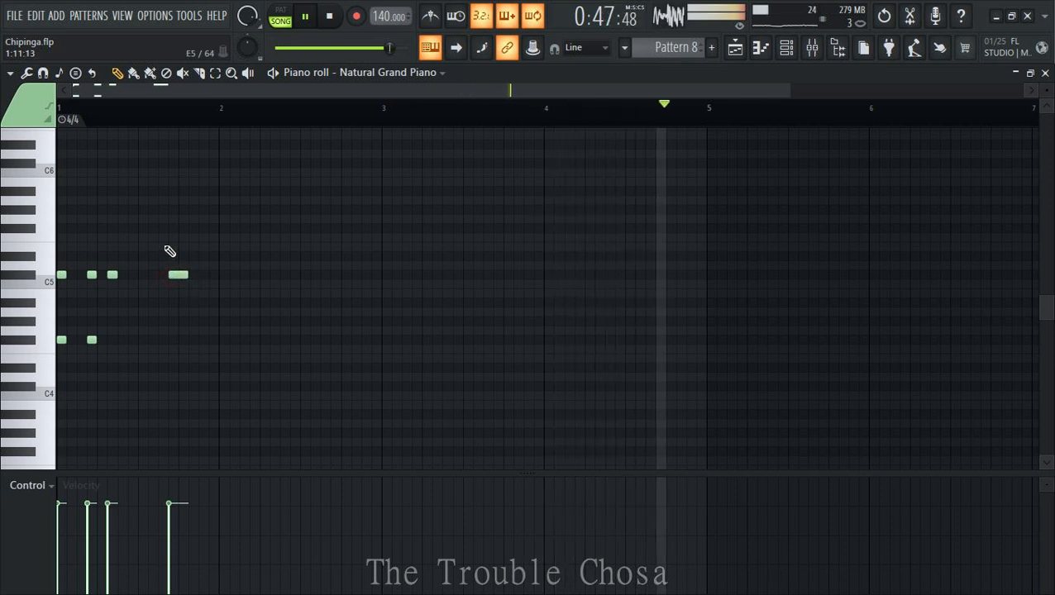
pyautogui.click(169, 228)
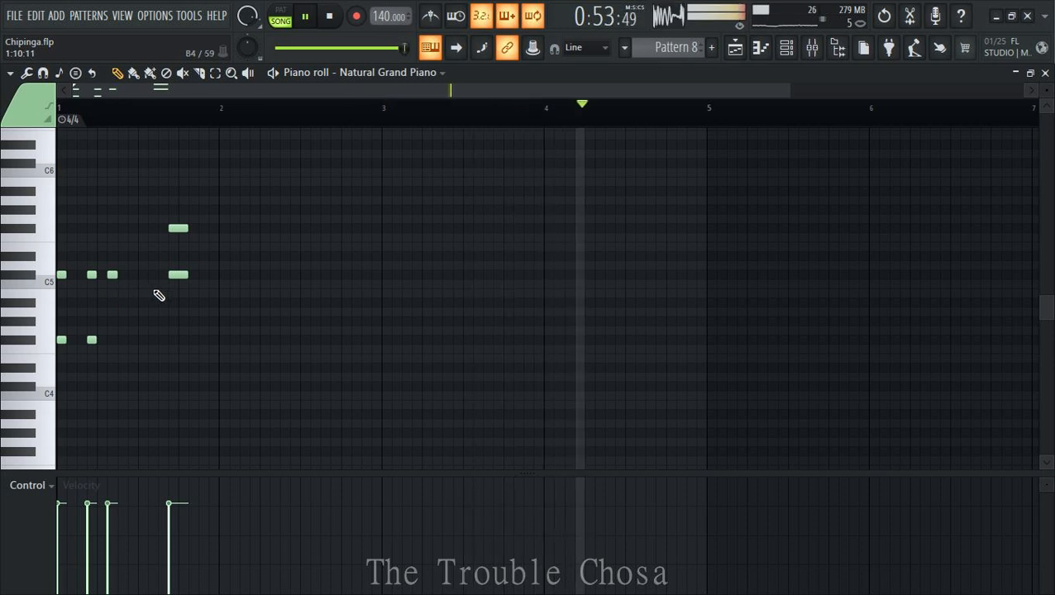
# - Add one-step C#5 and F#4 notes on bar 1 step 14 and on bar 2 step 1
pyautogui.click(193, 275)
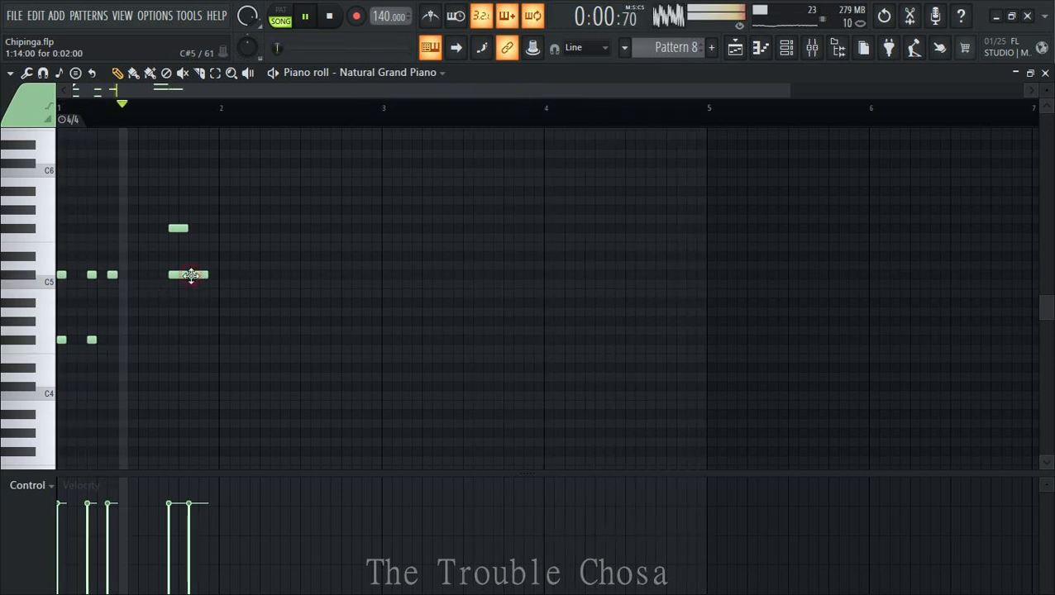
pyautogui.click(194, 340)
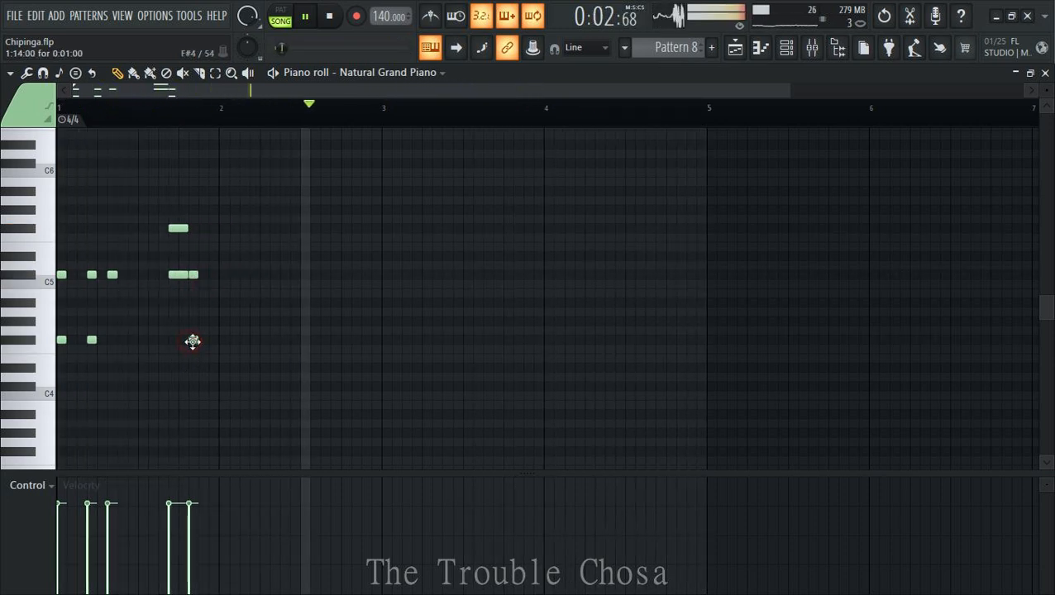
pyautogui.click(224, 340)
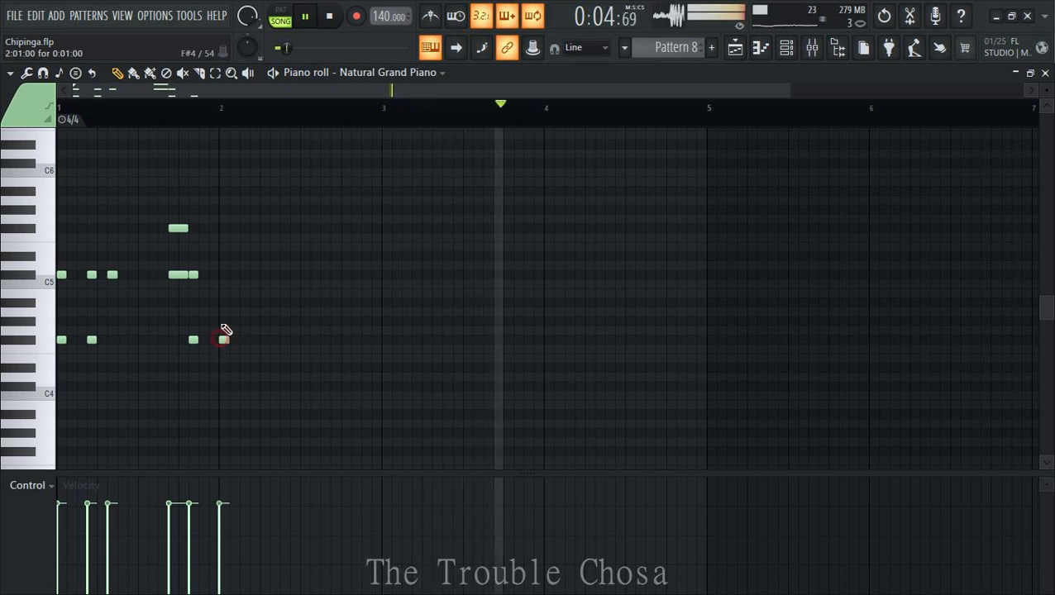
pyautogui.click(225, 275)
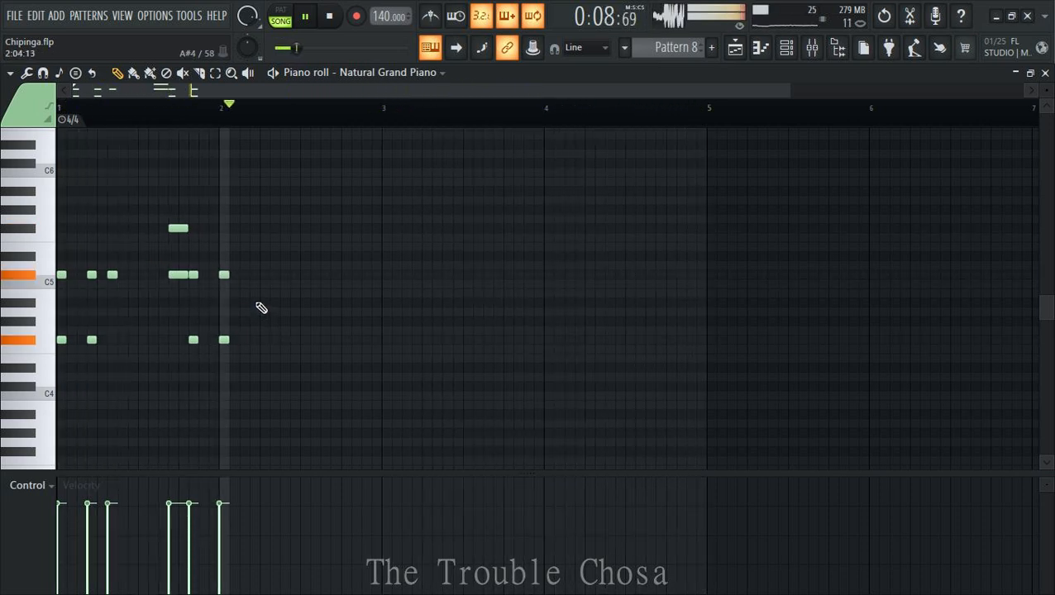
# - Add one-step B4 and D#5 on bar 2 step 4, and F#5 and B5 on bar 2 step 6
pyautogui.click(253, 293)
pyautogui.click(253, 256)
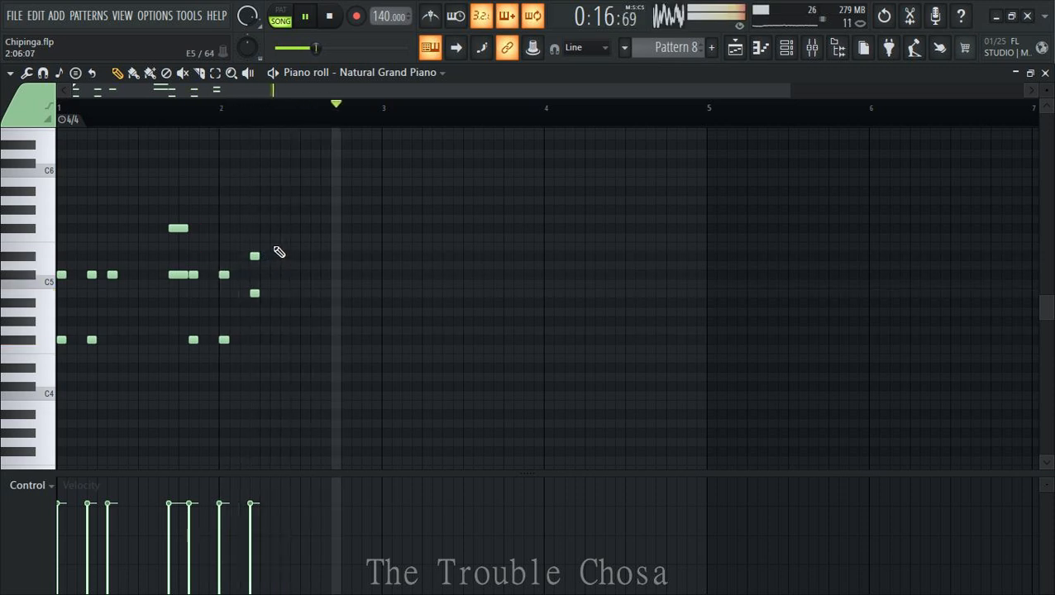
pyautogui.click(274, 228)
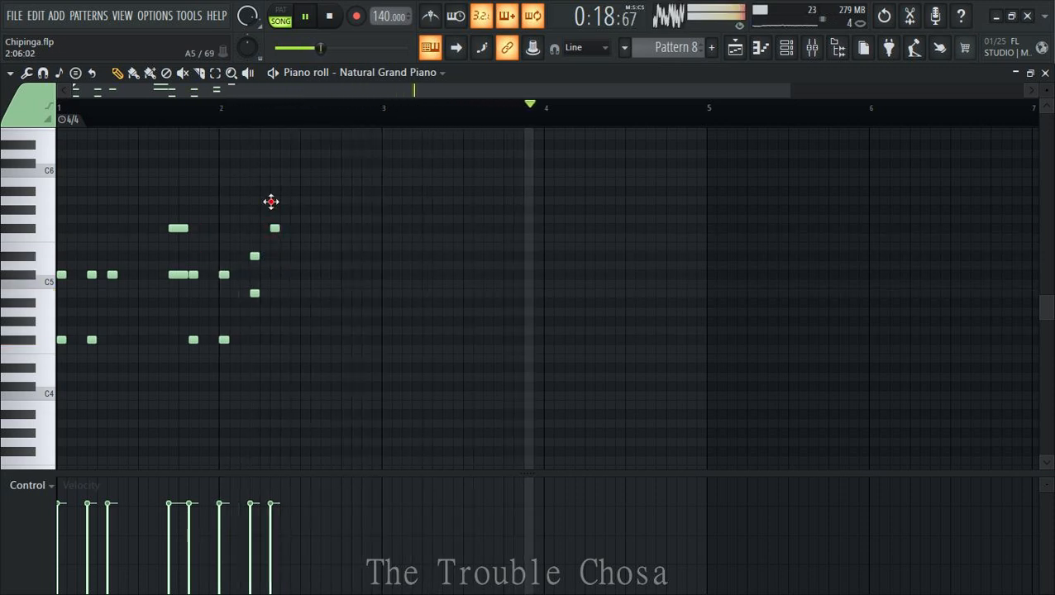
pyautogui.click(275, 182)
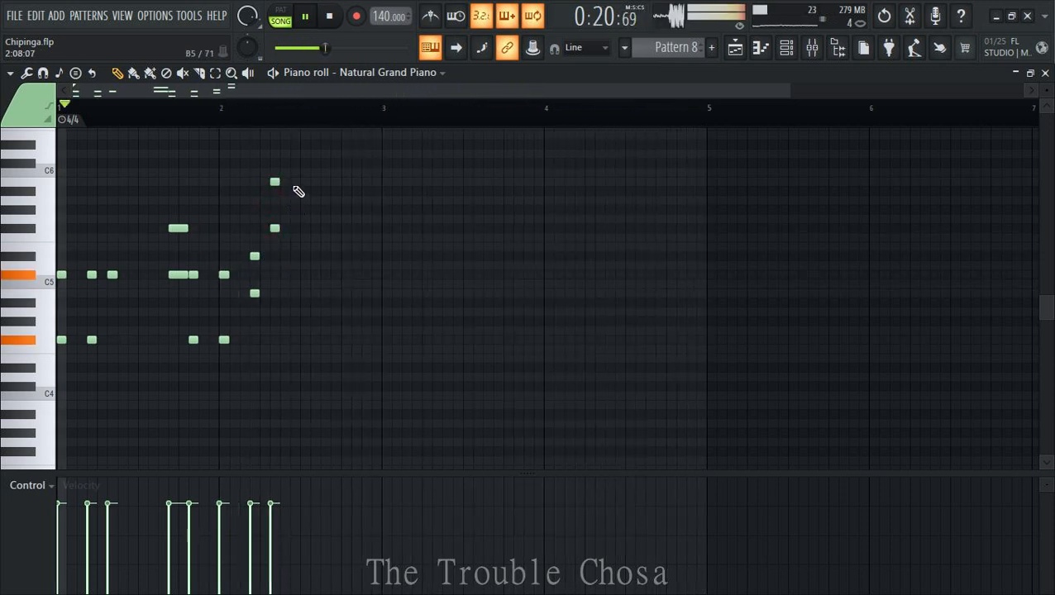
# - Add one-step B5 and D#5 on bar 2 step 9, and F#5 and B4 on bar 2 step 12
pyautogui.click(305, 182)
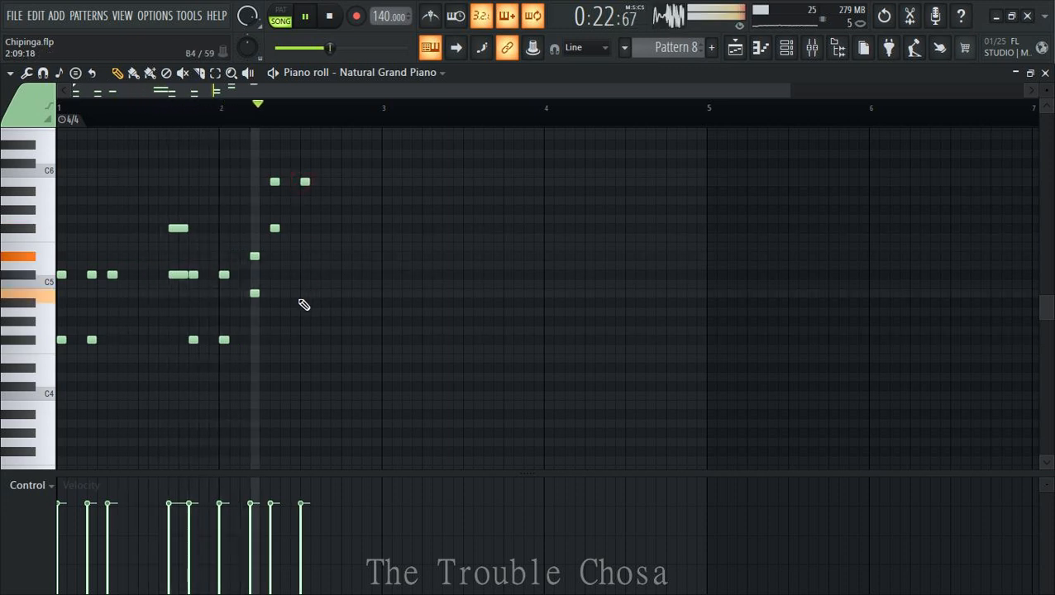
pyautogui.click(304, 251)
pyautogui.moveTo(305, 263); pyautogui.dragTo(305, 273)
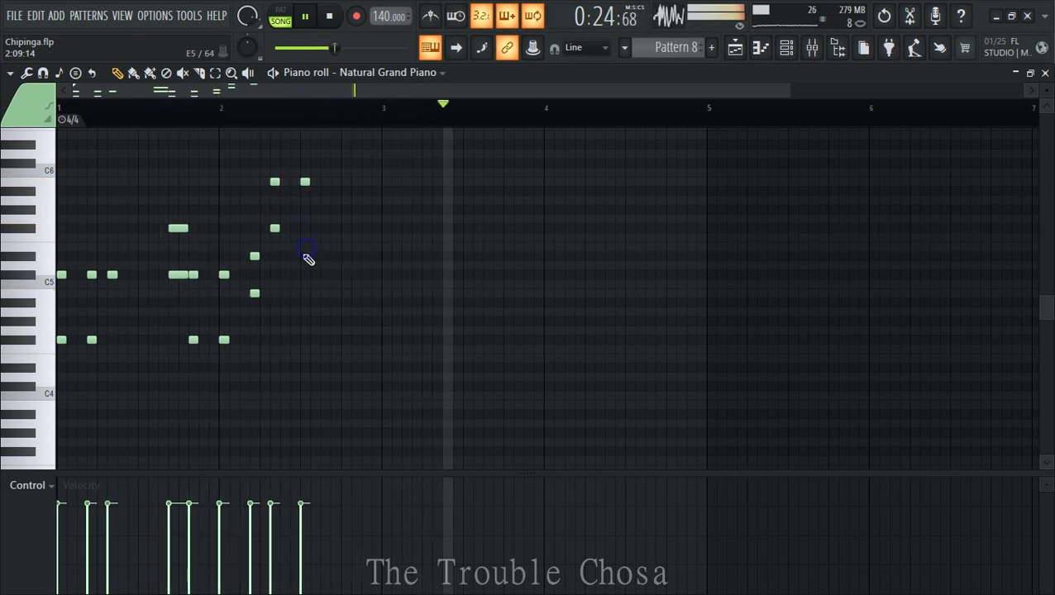
pyautogui.click(335, 228)
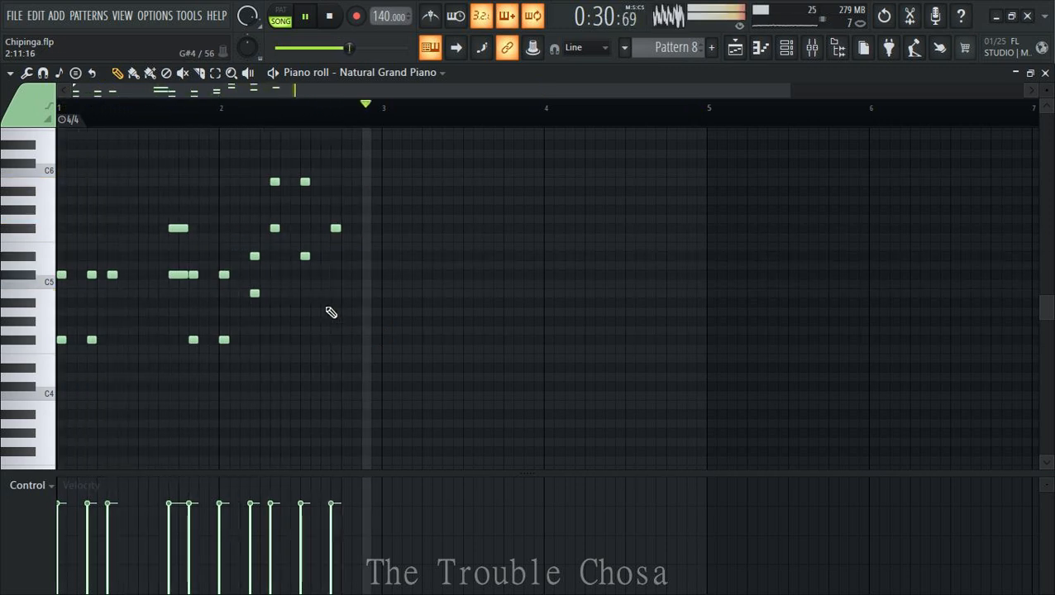
pyautogui.click(336, 294)
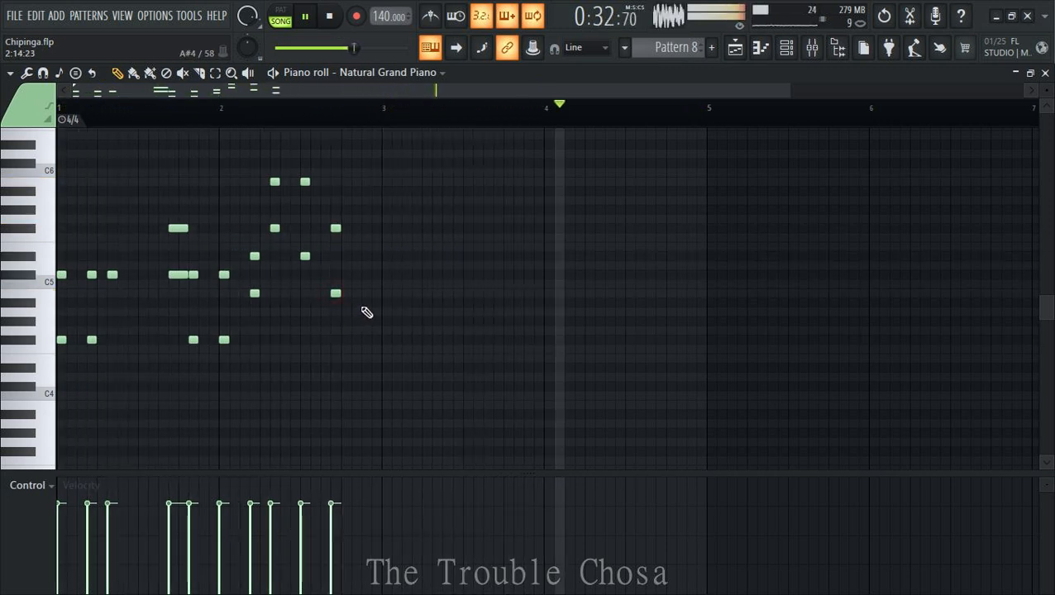
# - Add one-step D#5 and A#4 on bar 2 step 14, and a one-step C#5 on bar 3 step 1
pyautogui.click(355, 257)
pyautogui.click(355, 302)
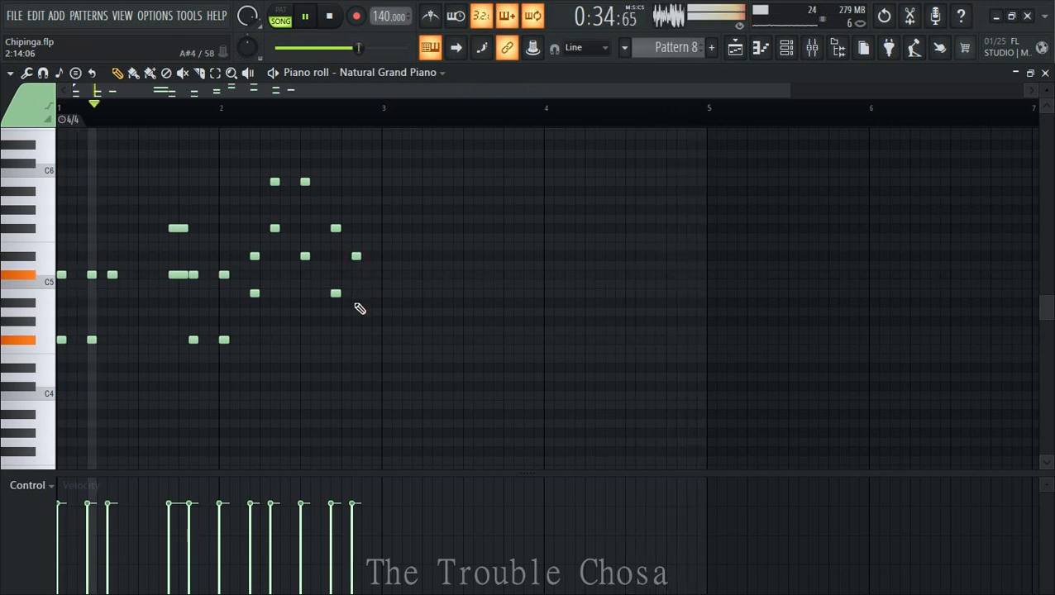
pyautogui.click(385, 275)
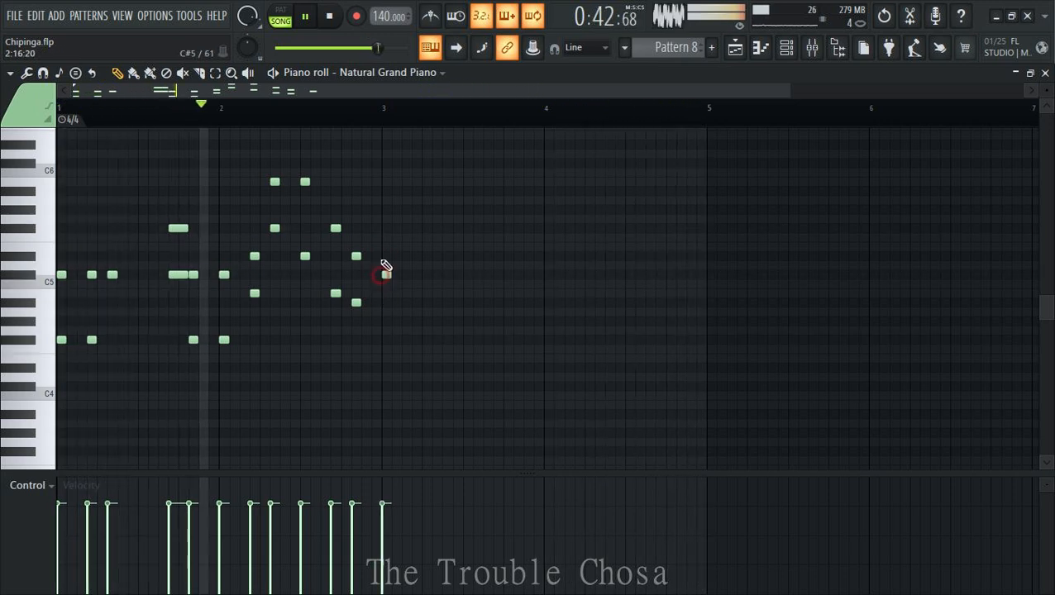
# - Add one-step notes in bar 3: F5 on step 1, F5 and C#5 on step 4, and F5 and G#5 on step 6
pyautogui.click(386, 228)
pyautogui.rightClick(388, 230)
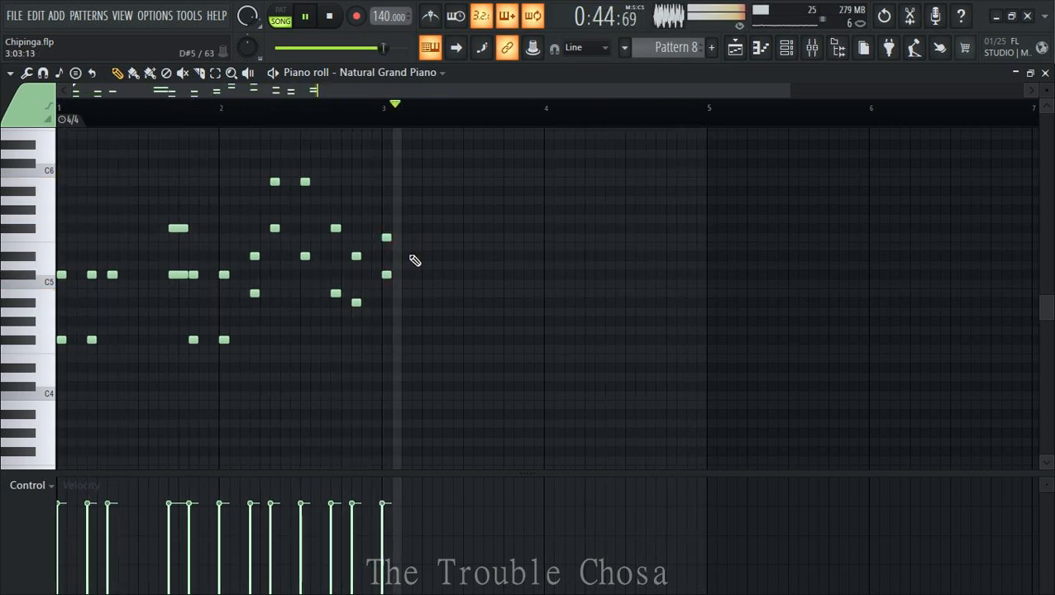
pyautogui.click(415, 238)
pyautogui.click(415, 274)
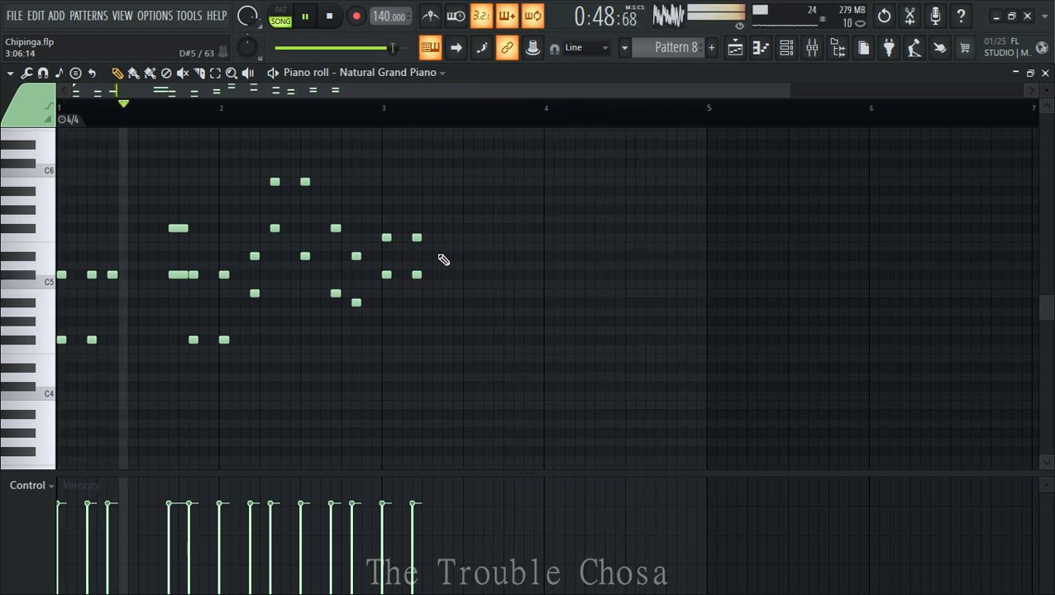
pyautogui.click(436, 238)
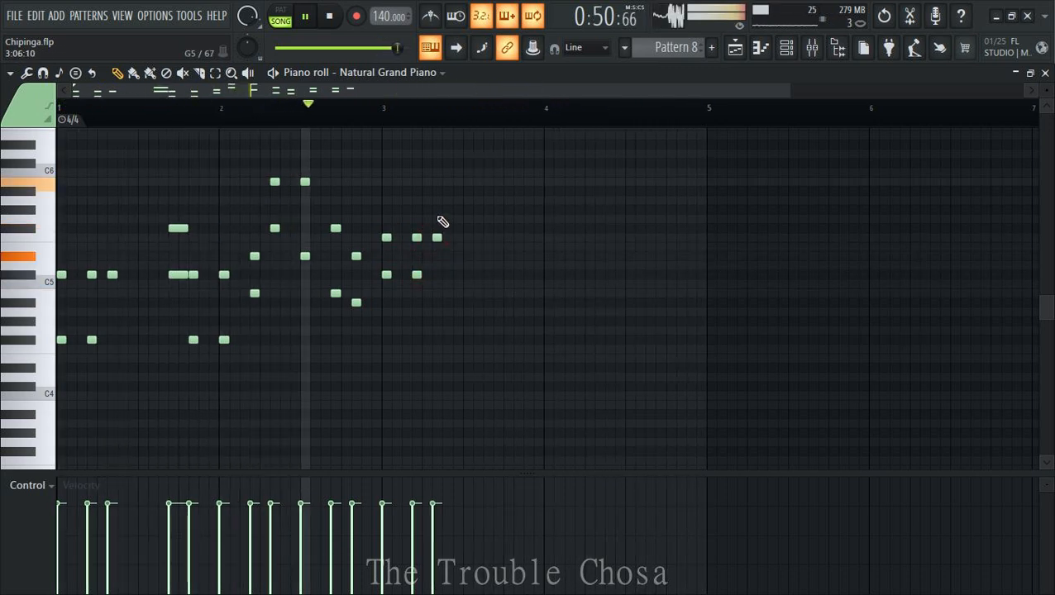
pyautogui.click(437, 209)
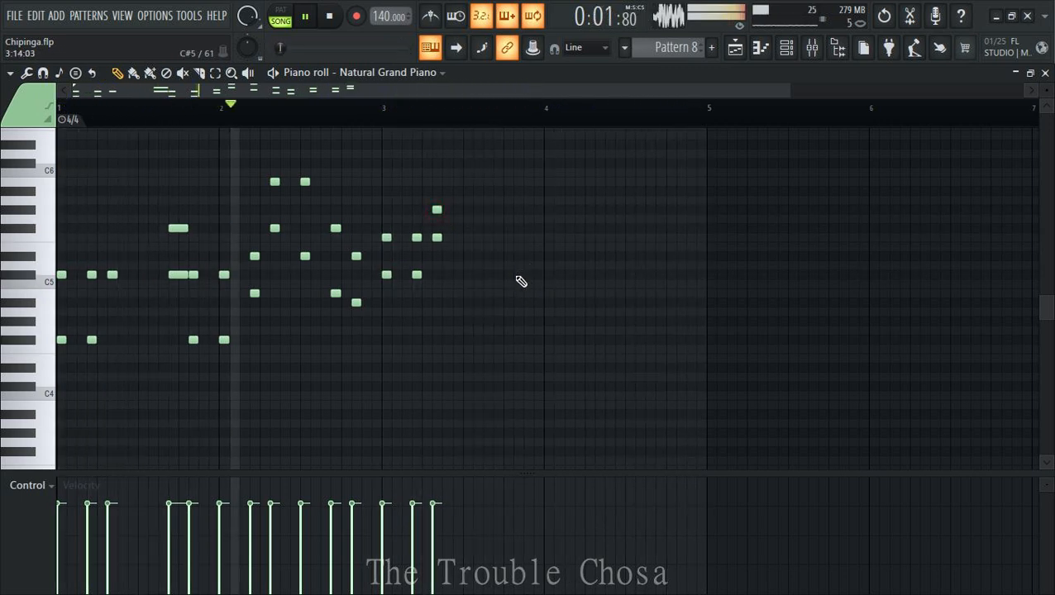
# - Add one-step C#5 and G#4 on bar 3 step 14, and G#4, C#5 and F5 on bar 4 step 1
pyautogui.click(519, 274)
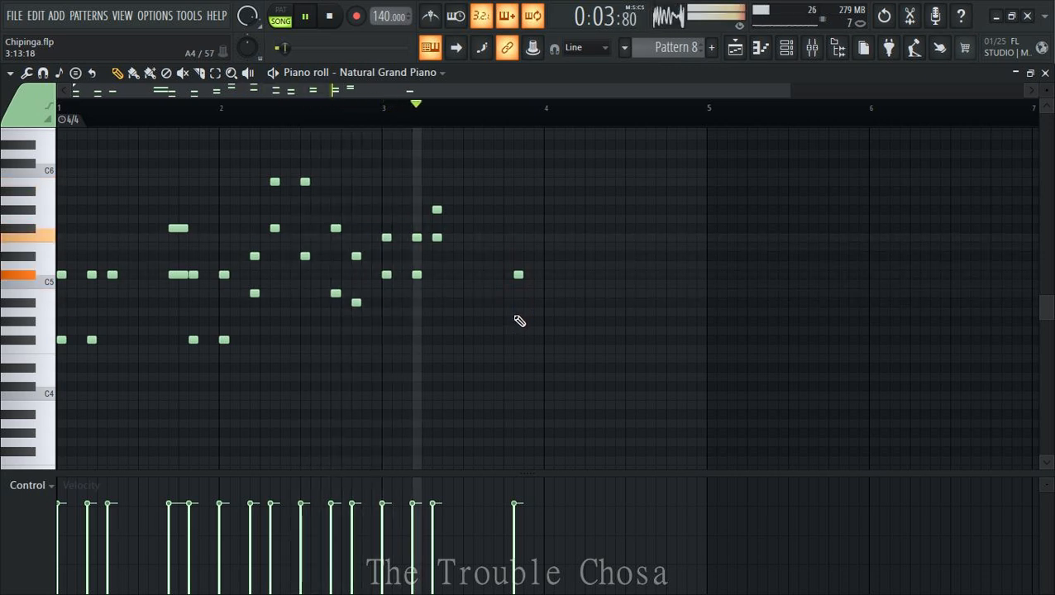
pyautogui.click(518, 321)
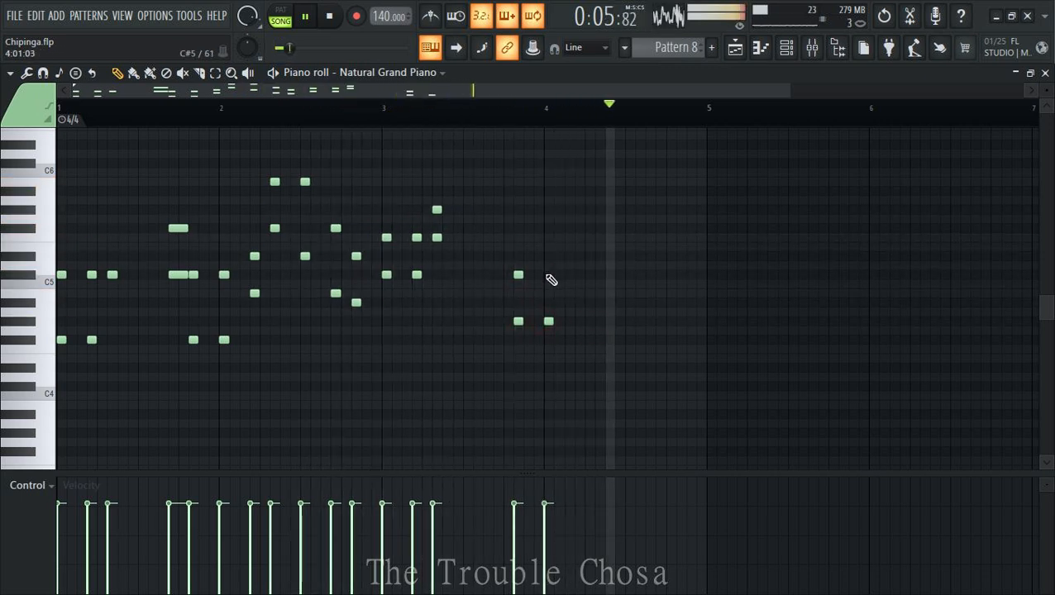
pyautogui.click(548, 275)
pyautogui.click(548, 321)
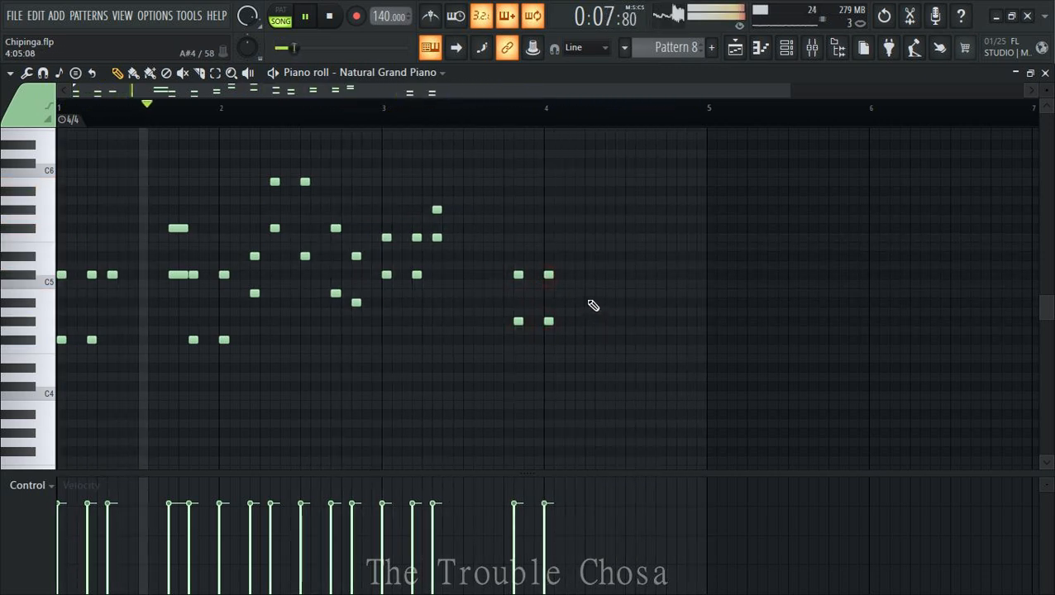
pyautogui.click(548, 238)
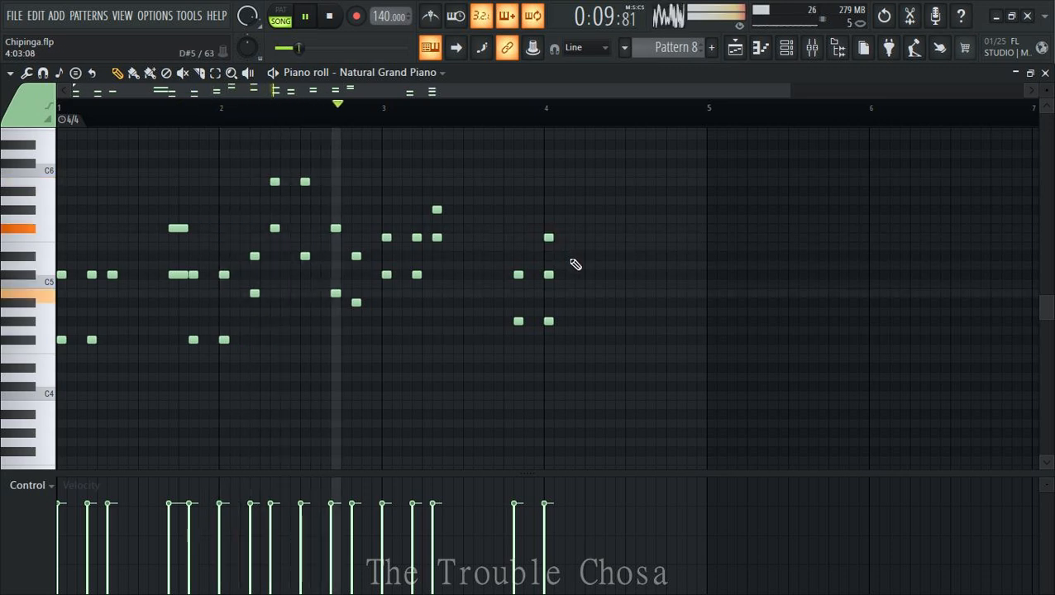
# - Add one-step C#5 and F5 on bar 4 step 4, and C#5 and G#4 on bar 4 step 6
pyautogui.click(580, 274)
pyautogui.click(579, 239)
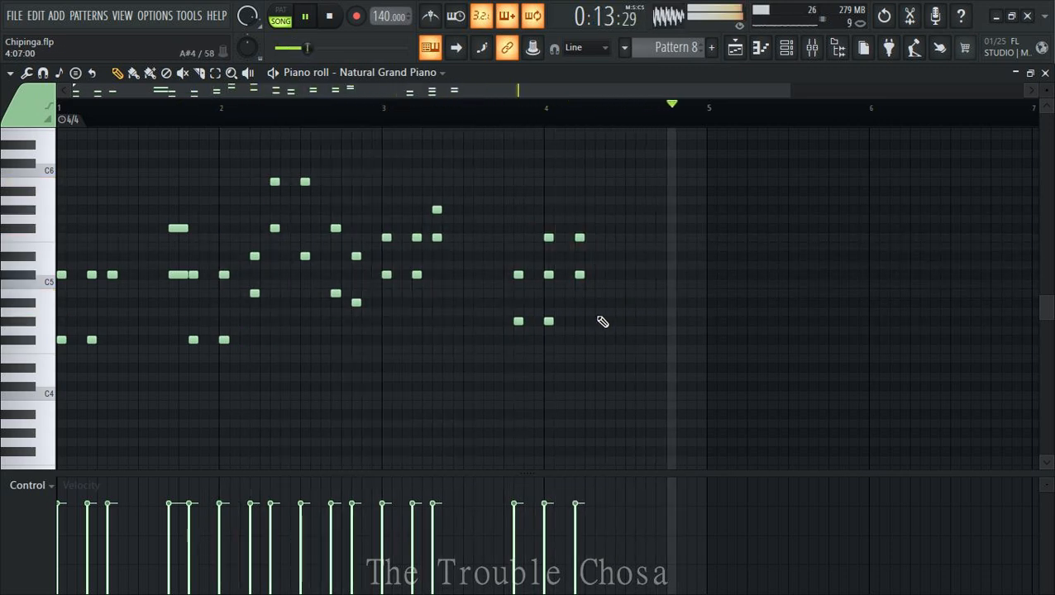
pyautogui.click(600, 274)
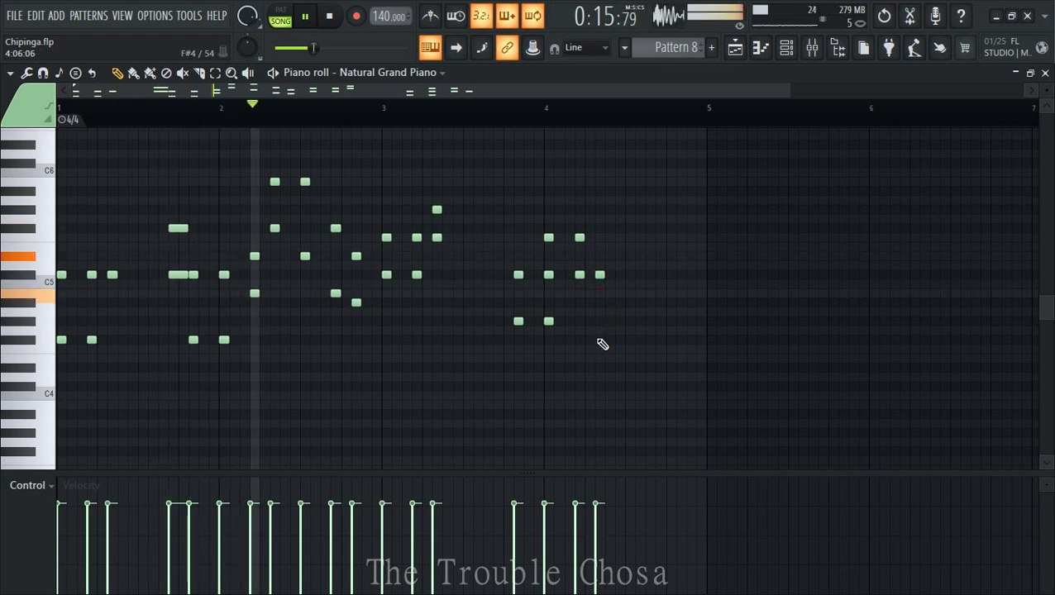
pyautogui.click(600, 322)
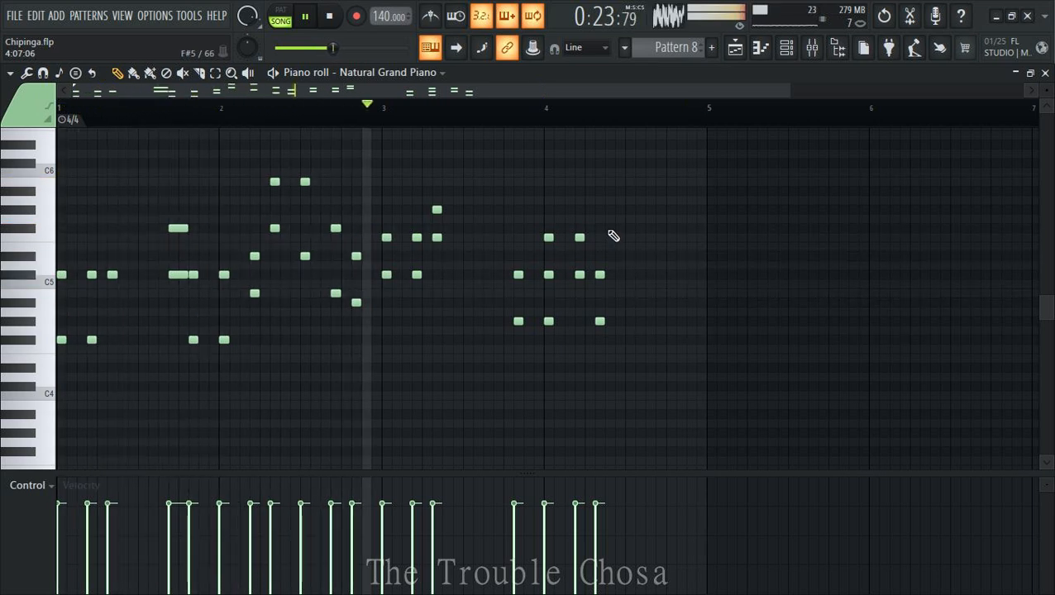
# - Add one-step notes in bar 4: F#5 on step 7, C#5 and F5 on steps 9 and 12, and A#4 on step 12
pyautogui.click(610, 229)
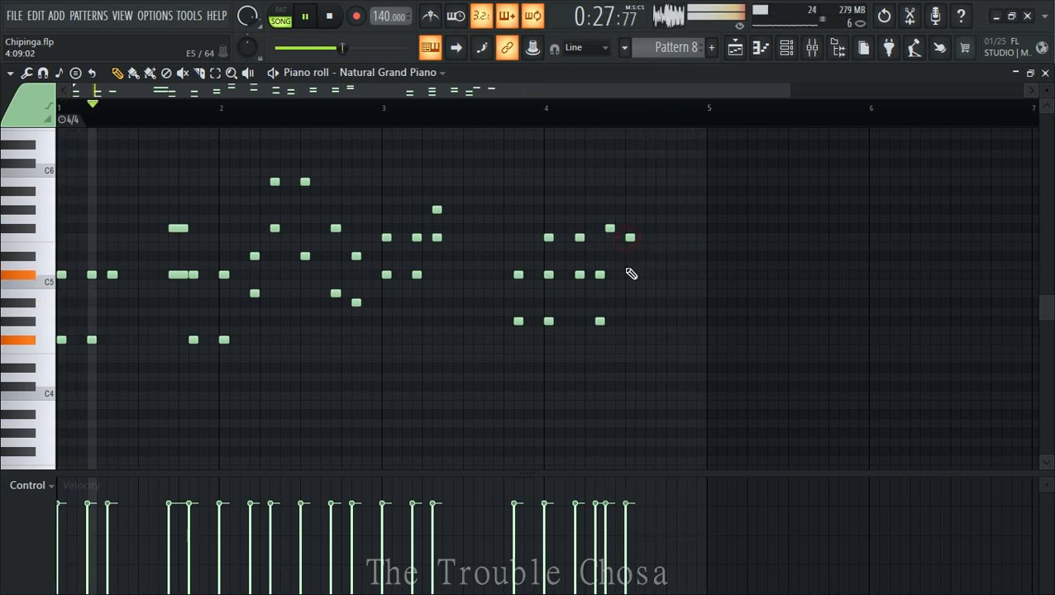
pyautogui.click(630, 275)
pyautogui.click(661, 275)
pyautogui.click(630, 237)
pyautogui.click(660, 237)
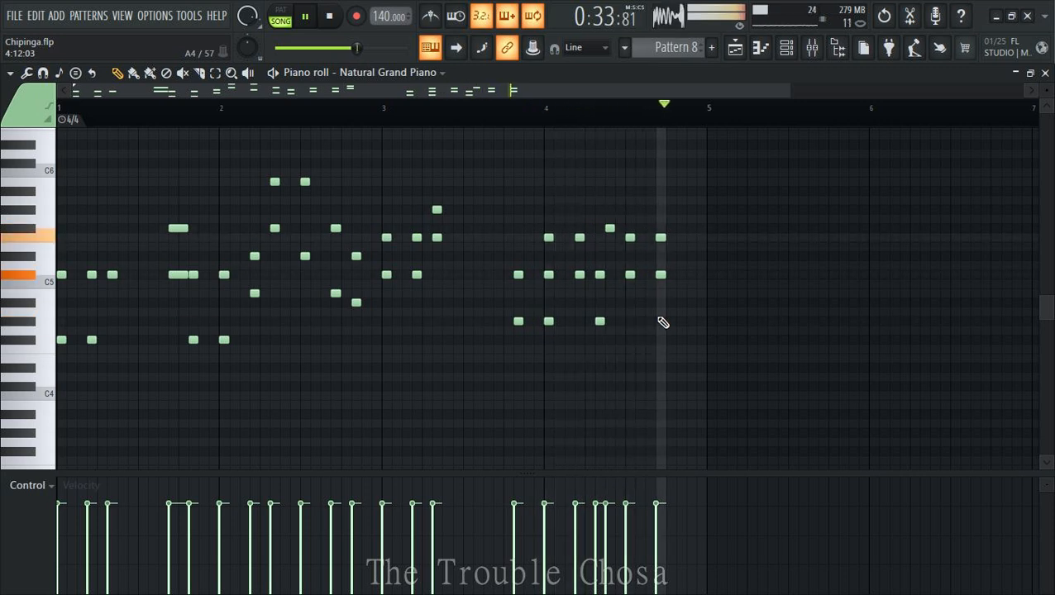
pyautogui.click(658, 303)
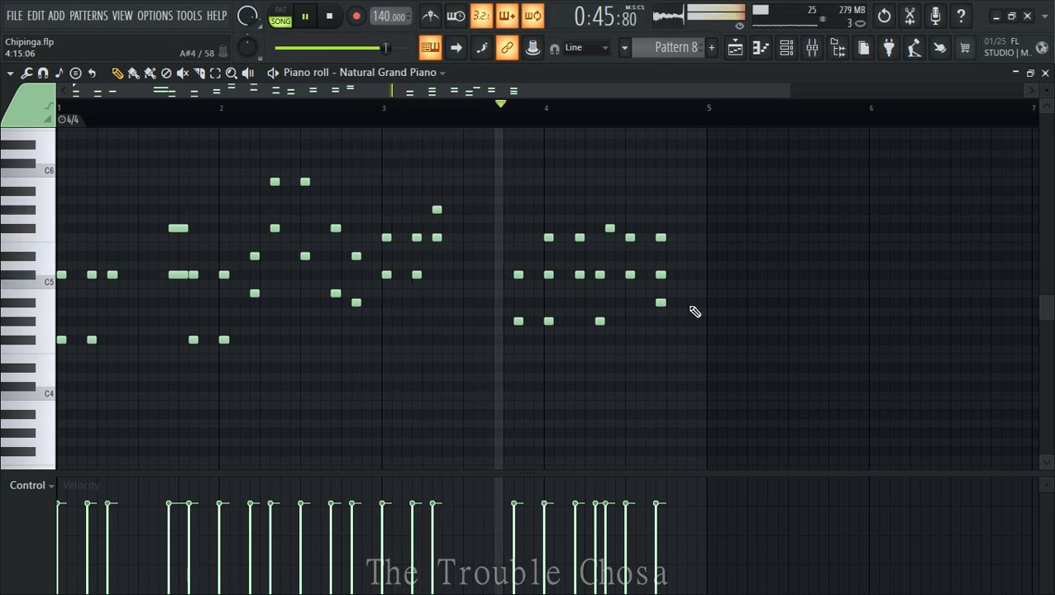
# - Extend the D#5 and A#5 notes on bar 4 step 14 to two steps, save the project and close the piano roll
pyautogui.press('space')
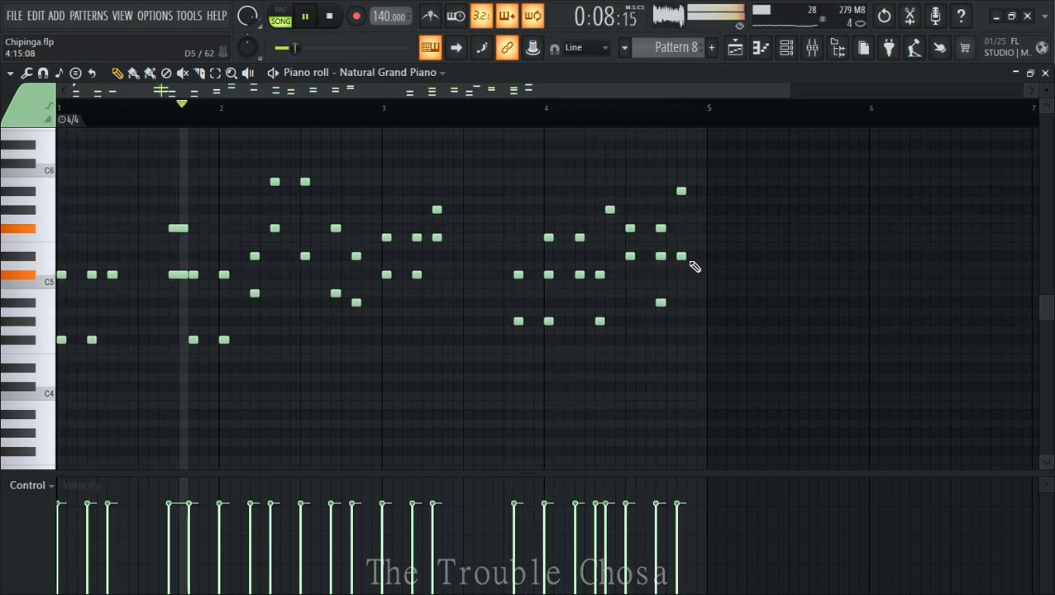
pyautogui.moveTo(685, 256); pyautogui.dragTo(697, 256)
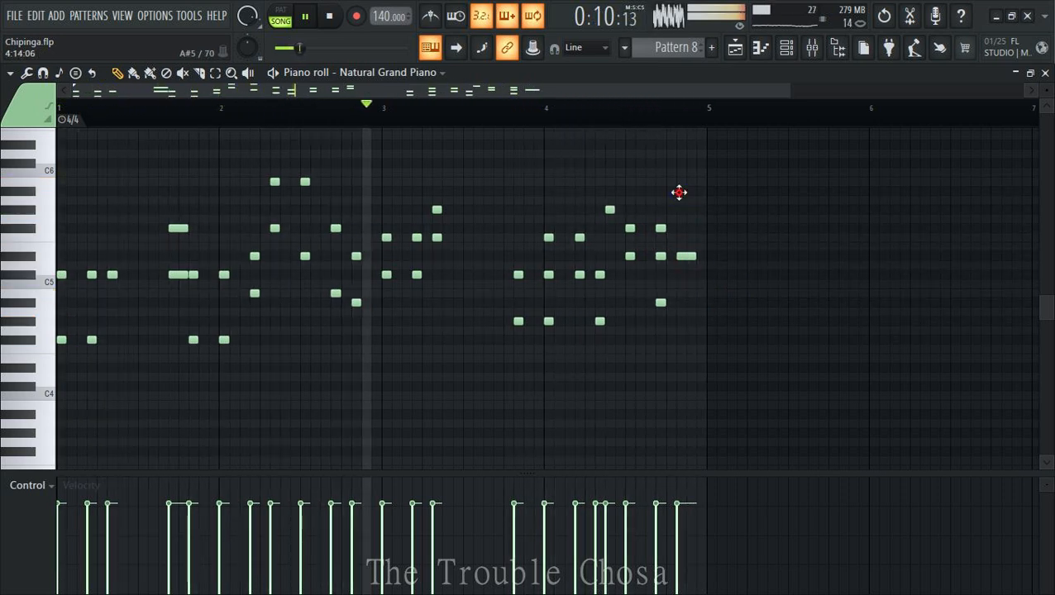
pyautogui.click(679, 193)
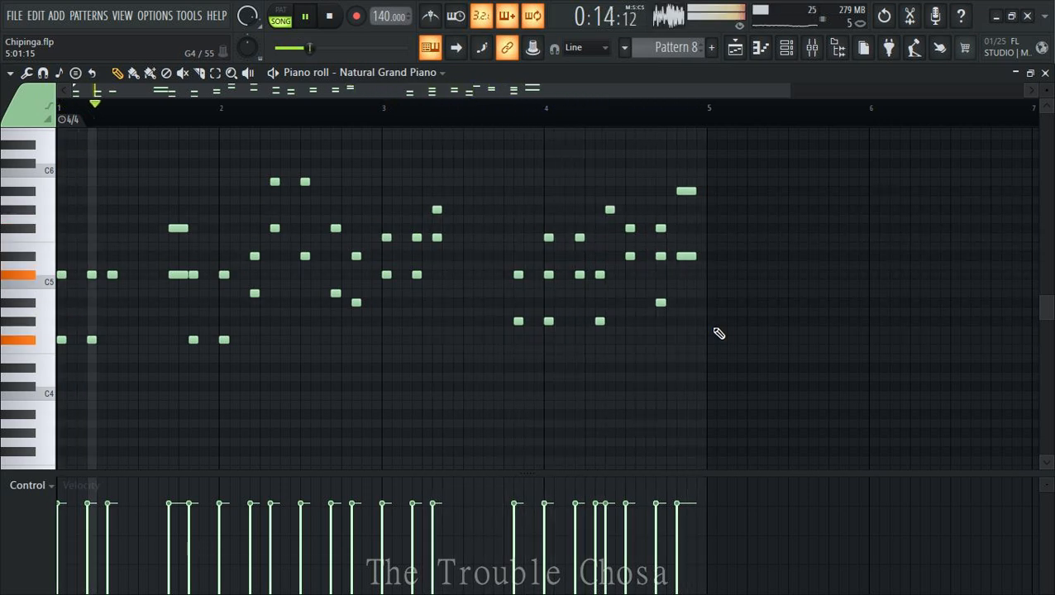
pyautogui.hotkey('ctrl', 's')
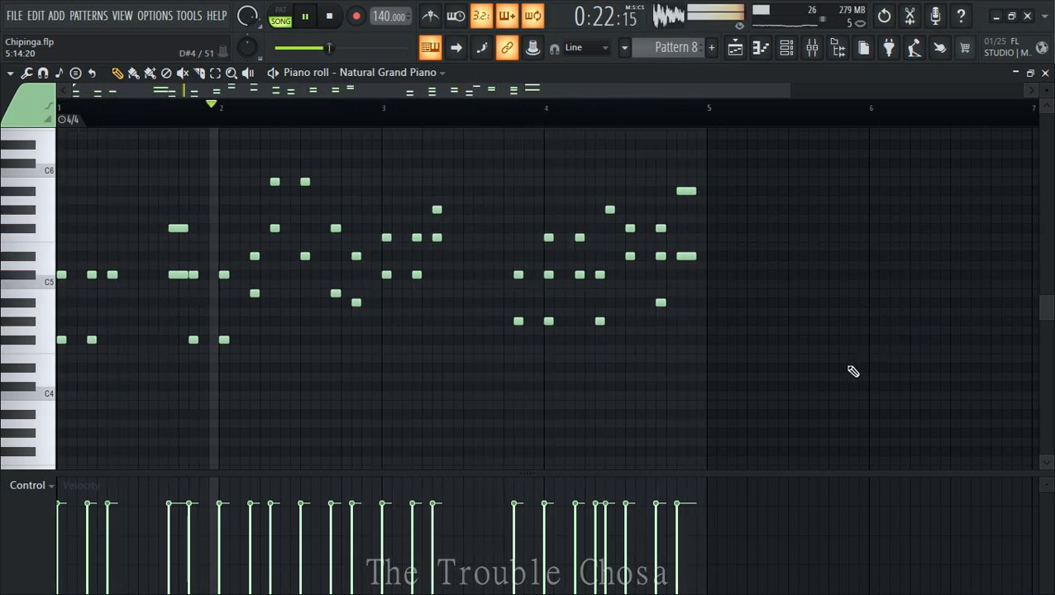
pyautogui.click(1045, 73)
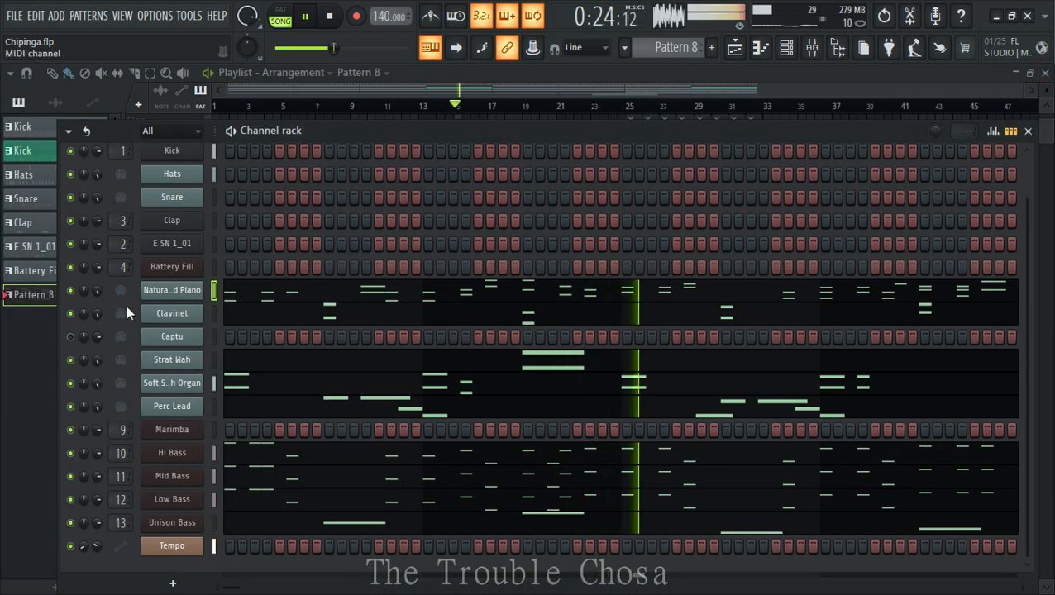
# - Audition the Natural Grand Piano notes one octave lower and return them to their original octave
pyautogui.rightClick(160, 294)
pyautogui.click(235, 289)
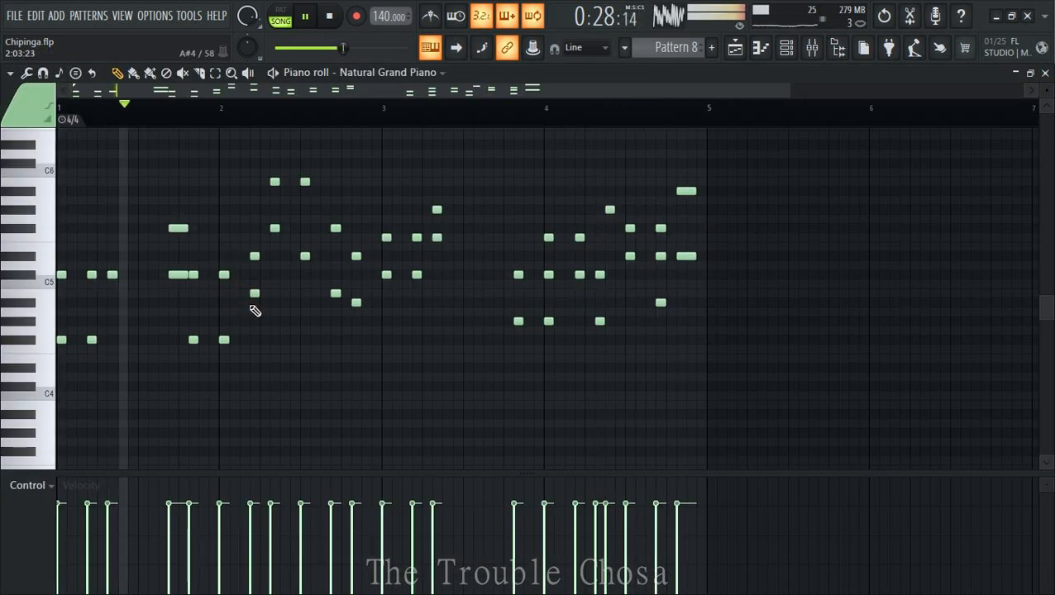
pyautogui.hotkey('ctrl', 'Down')
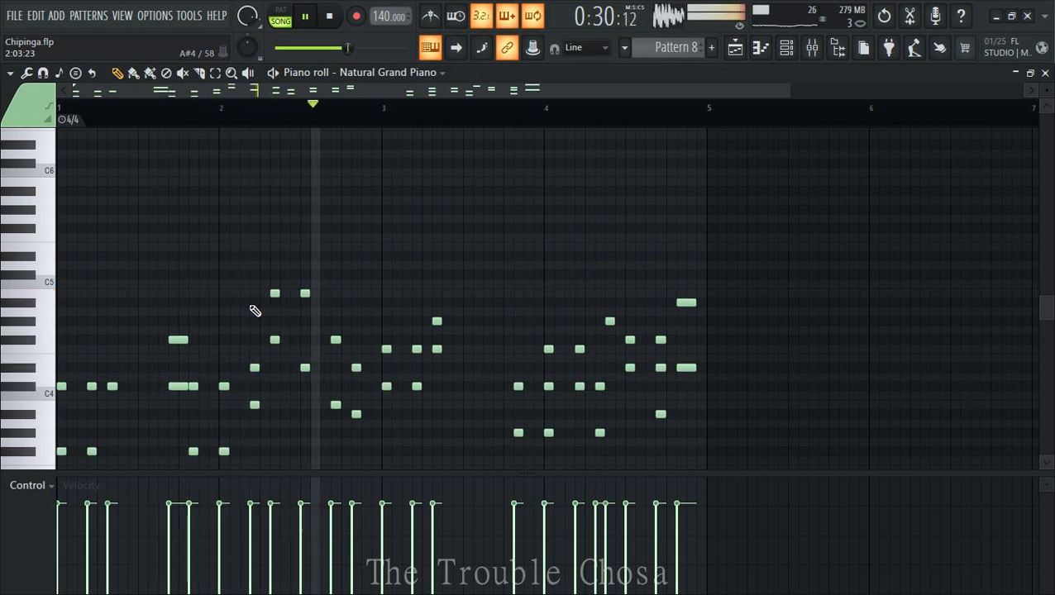
pyautogui.hotkey('ctrl', 'Up')
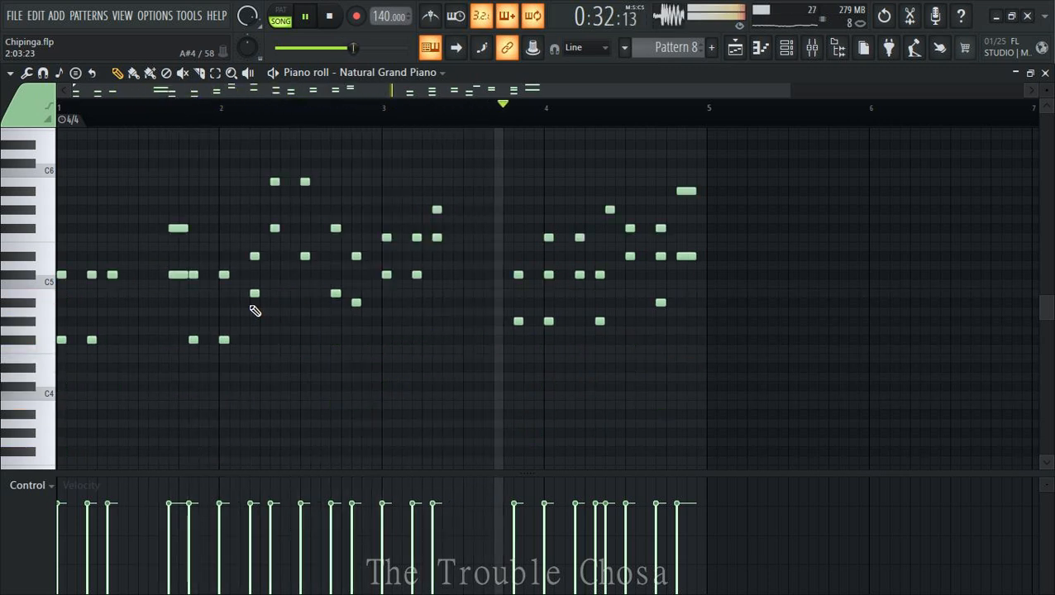
pyautogui.click(1044, 74)
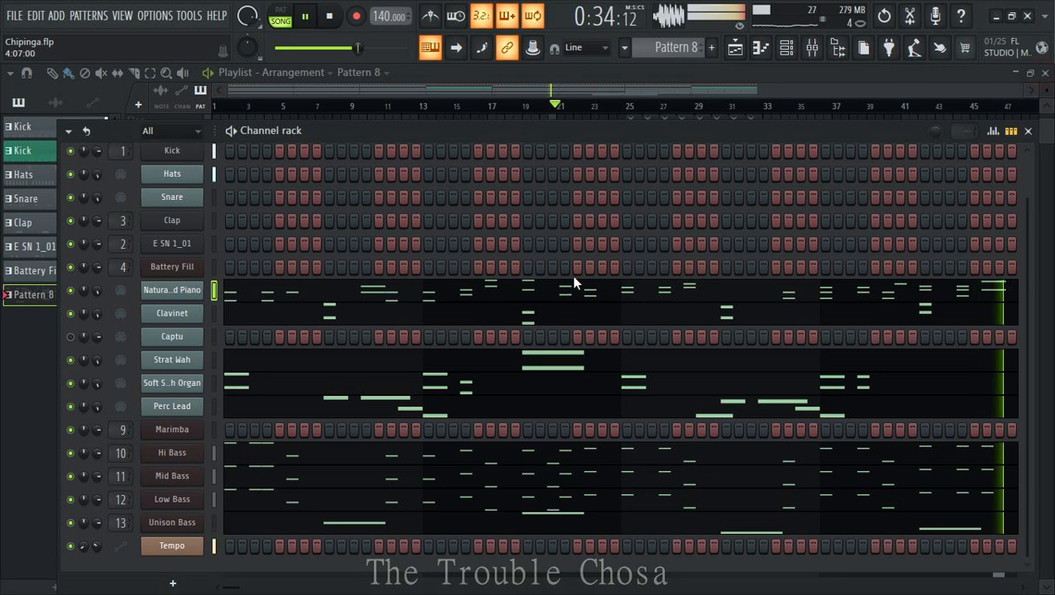
# - Copy the Natural Grand Piano notes and paste them into the Marimba channel
pyautogui.rightClick(170, 290)
pyautogui.click(387, 310)
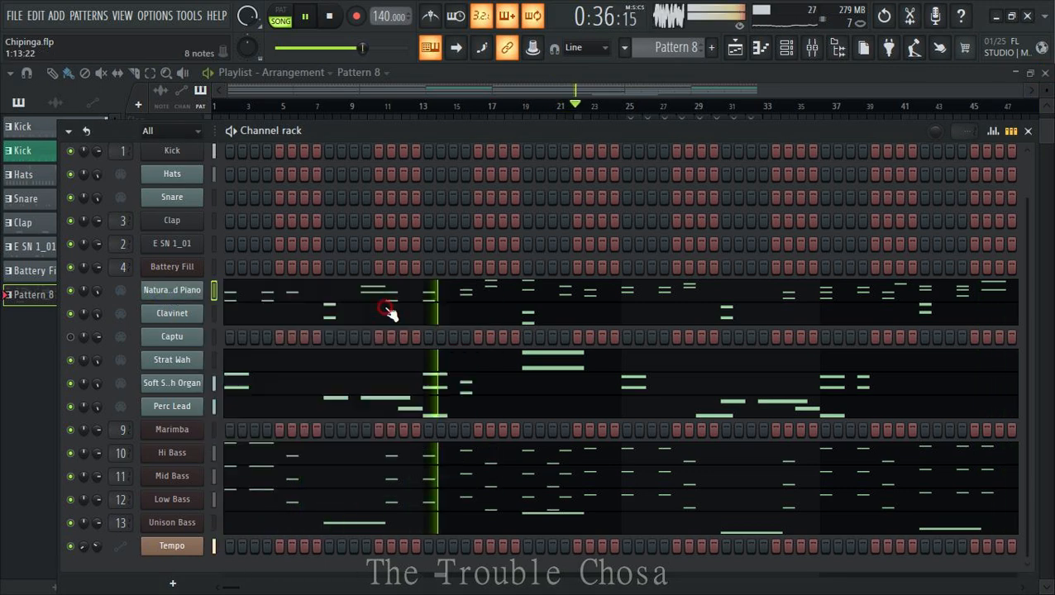
pyautogui.rightClick(172, 430)
pyautogui.click(382, 405)
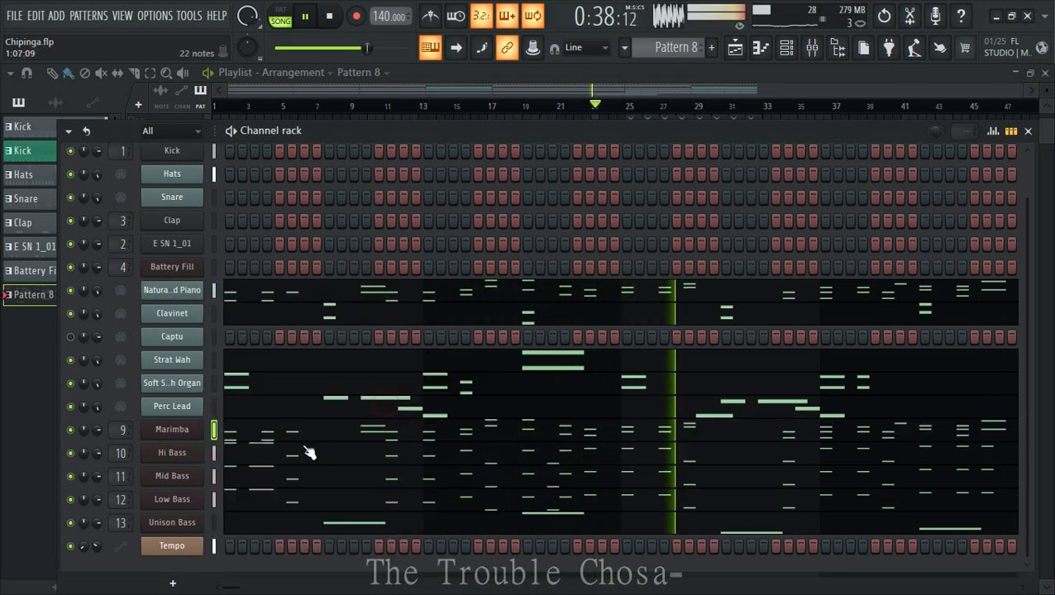
# - In the Marimba's bar 1, replace the C#5 on step 6 with G#5 and add G#5 on step 7, F#5 and C#5 on step 9
pyautogui.click(265, 440)
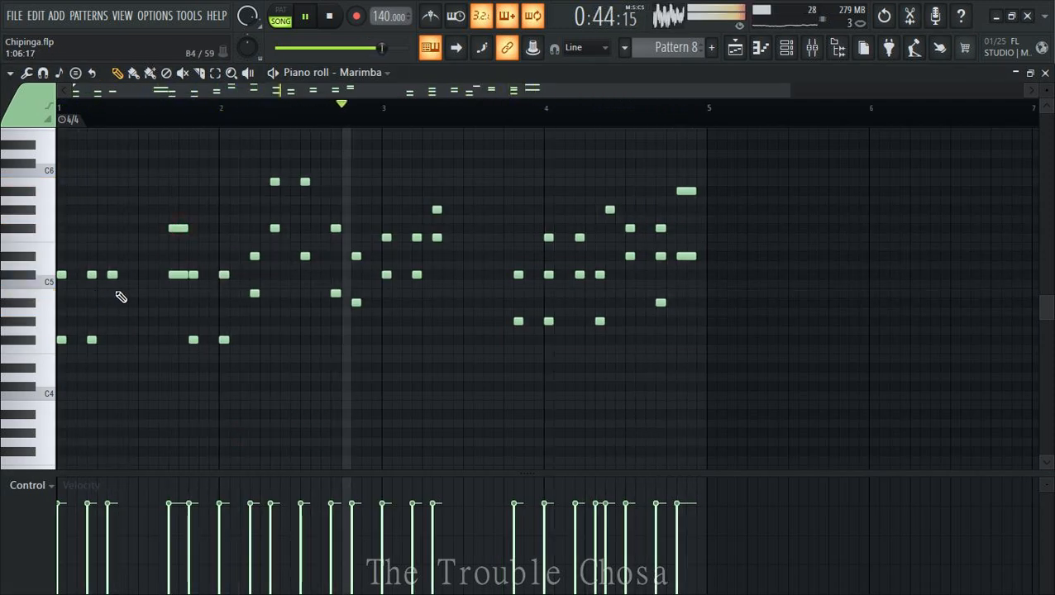
pyautogui.rightClick(112, 274)
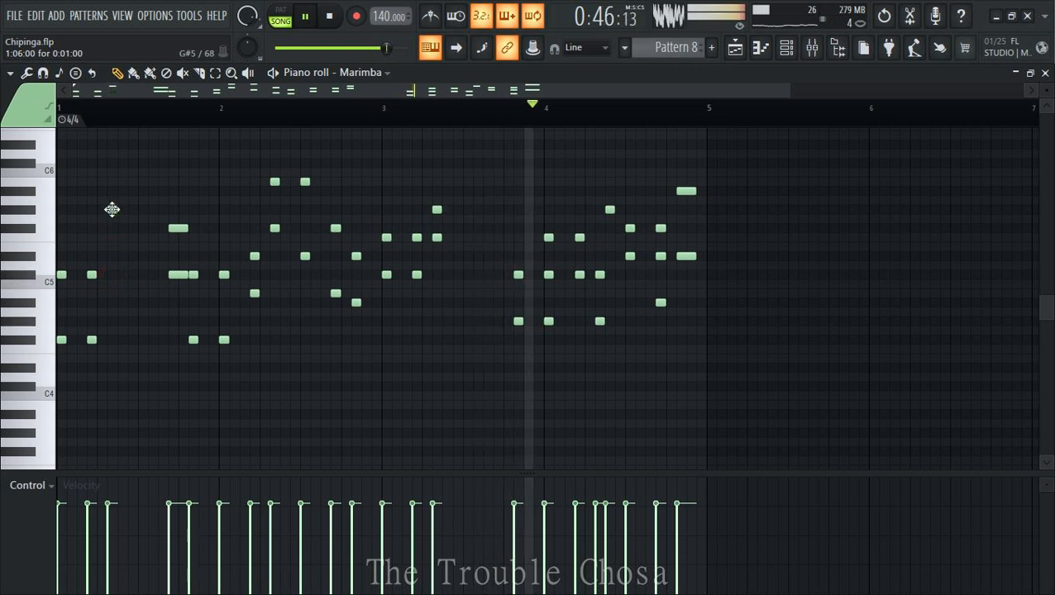
pyautogui.click(112, 209)
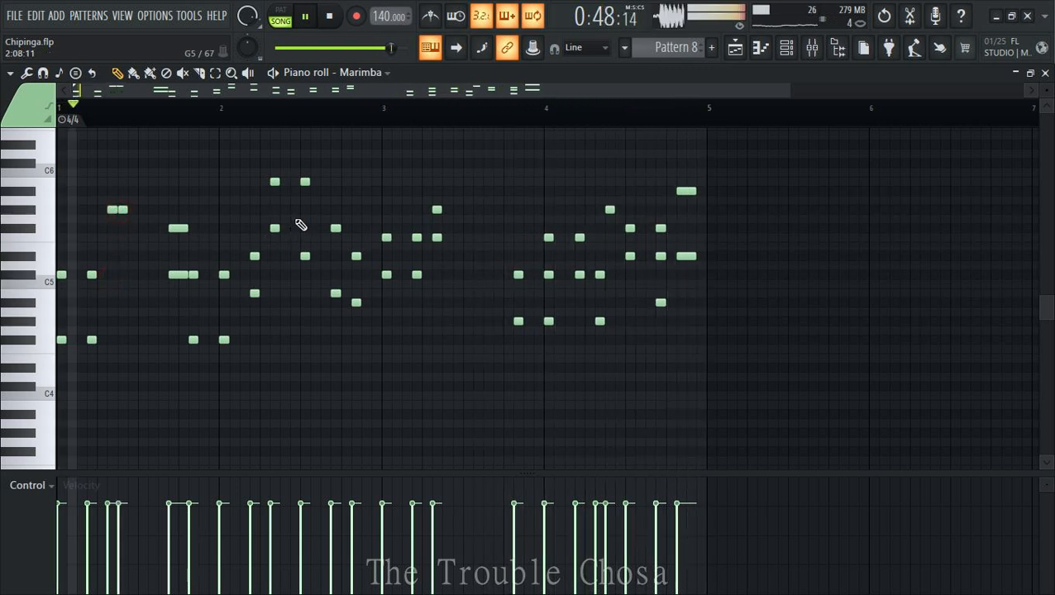
pyautogui.click(143, 229)
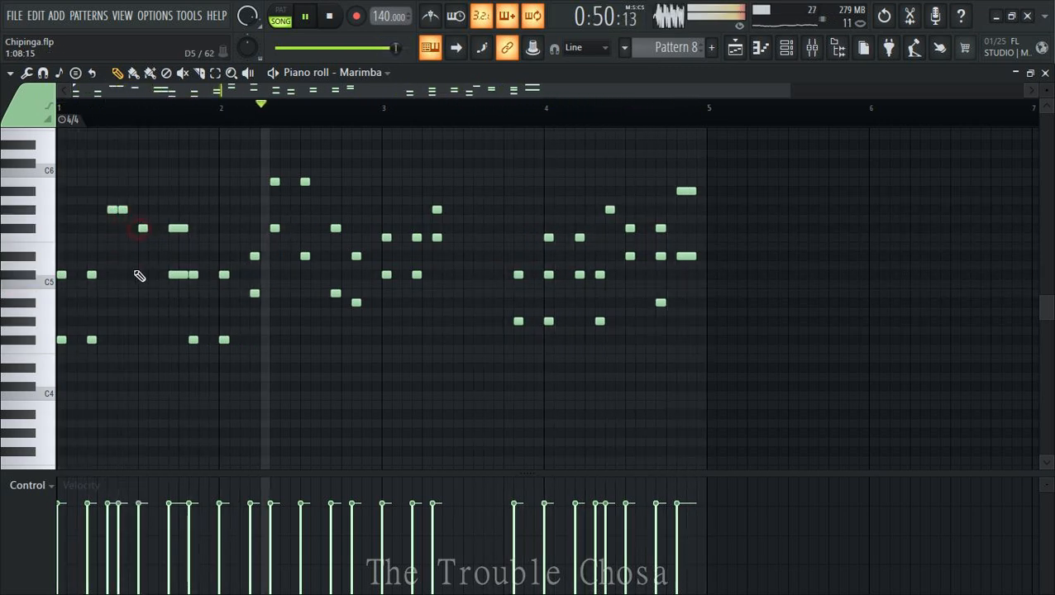
pyautogui.click(145, 276)
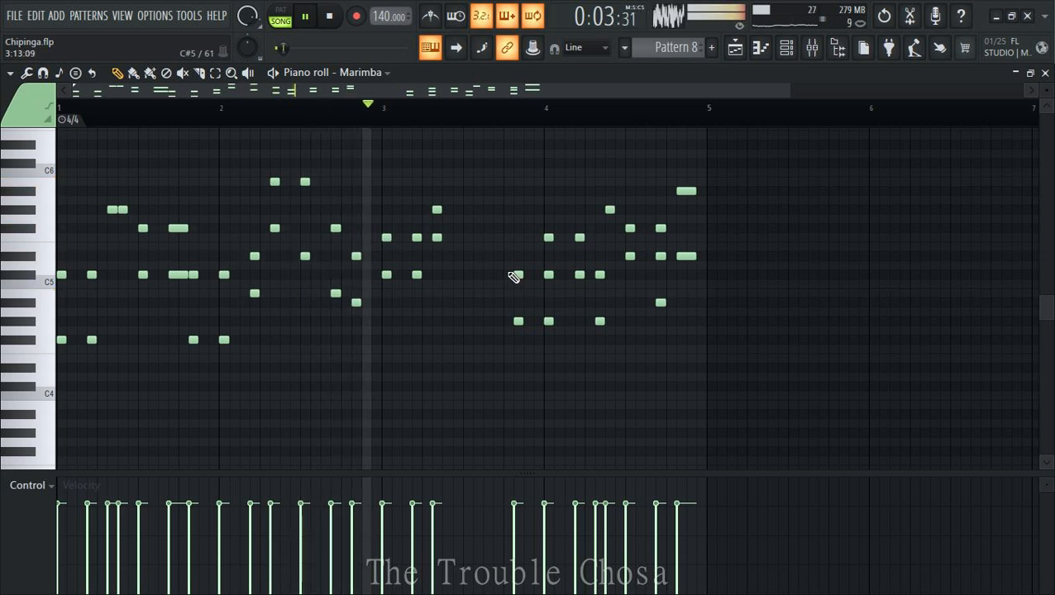
# - In the Marimba's bar 3, remove the F5 on step 6 and add G#5 on step 7, F5 and C#5 on step 9
pyautogui.moveTo(438, 238); pyautogui.dragTo(450, 217)
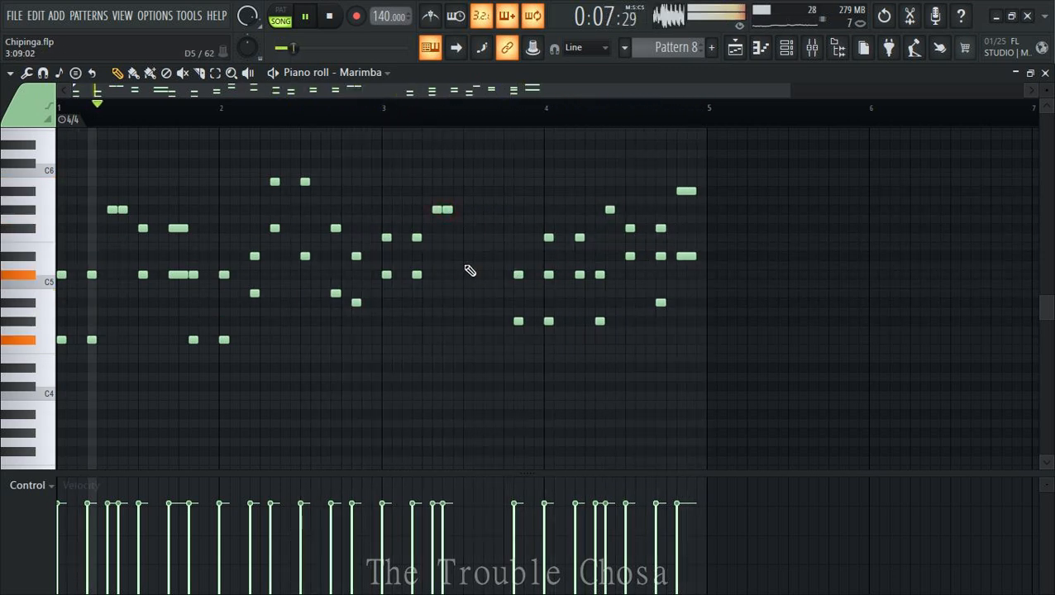
pyautogui.click(464, 238)
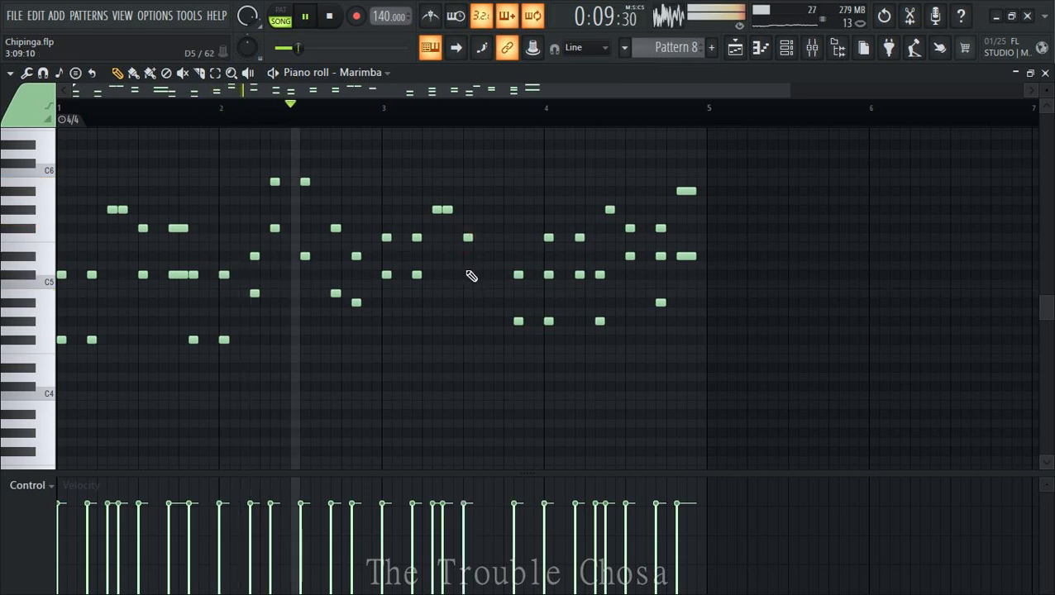
pyautogui.click(470, 275)
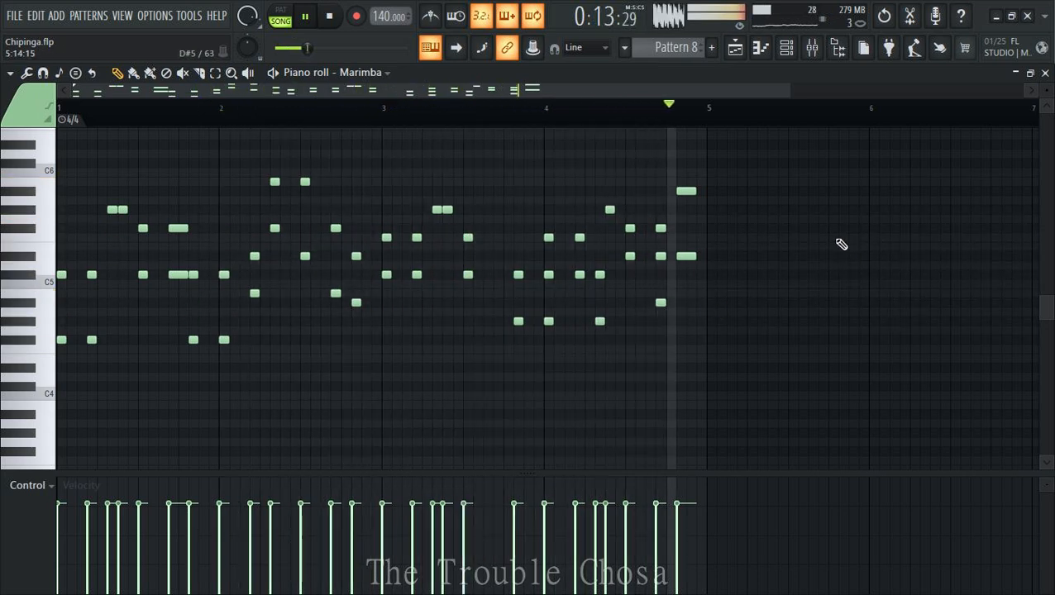
# - Audition the Marimba notes one octave higher and return them to their original octave
pyautogui.hotkey('ctrl', 'Up')
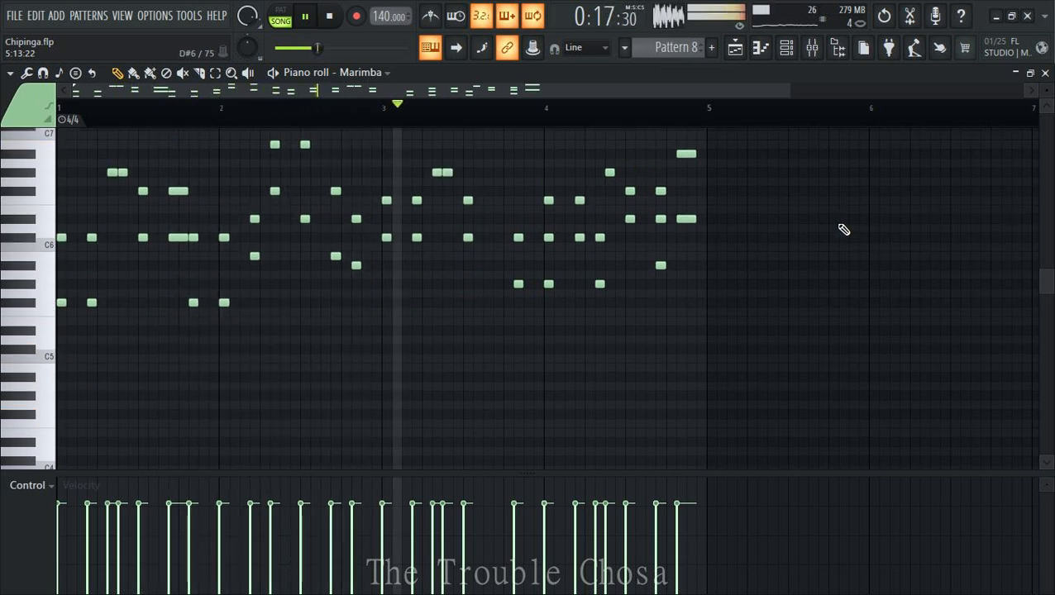
pyautogui.hotkey('ctrl', 'Down')
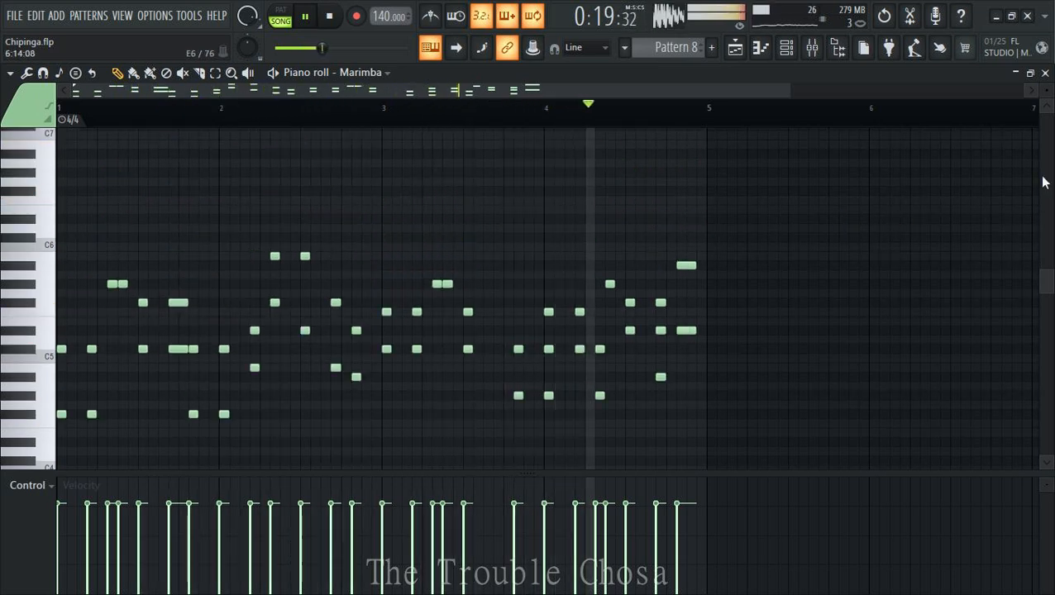
# - Close the Marimba notes and save the project under the file name Chipinga, overwriting the existing file
pyautogui.click(1044, 73)
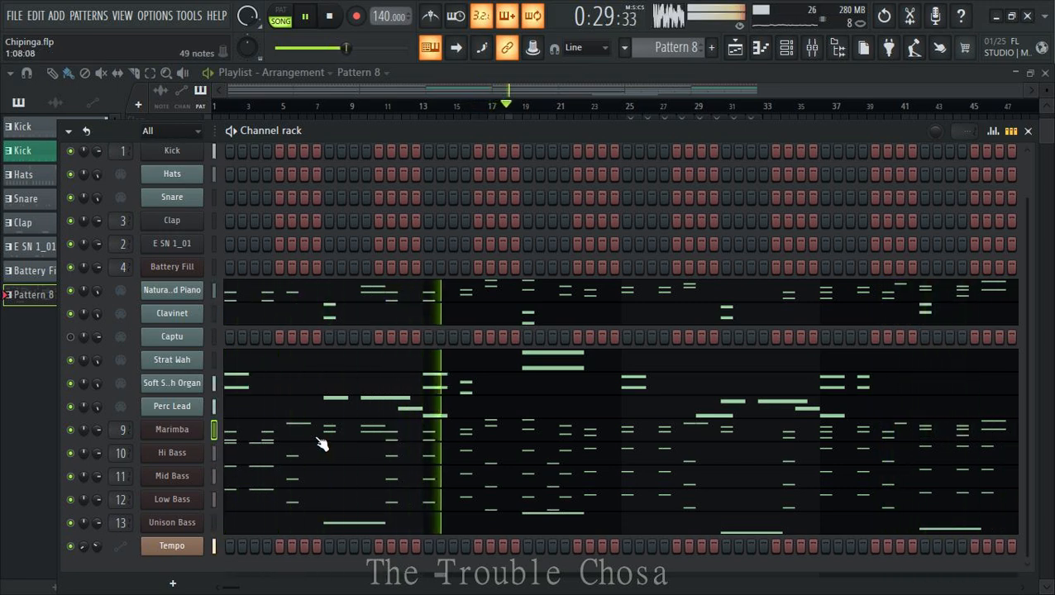
pyautogui.click(13, 15)
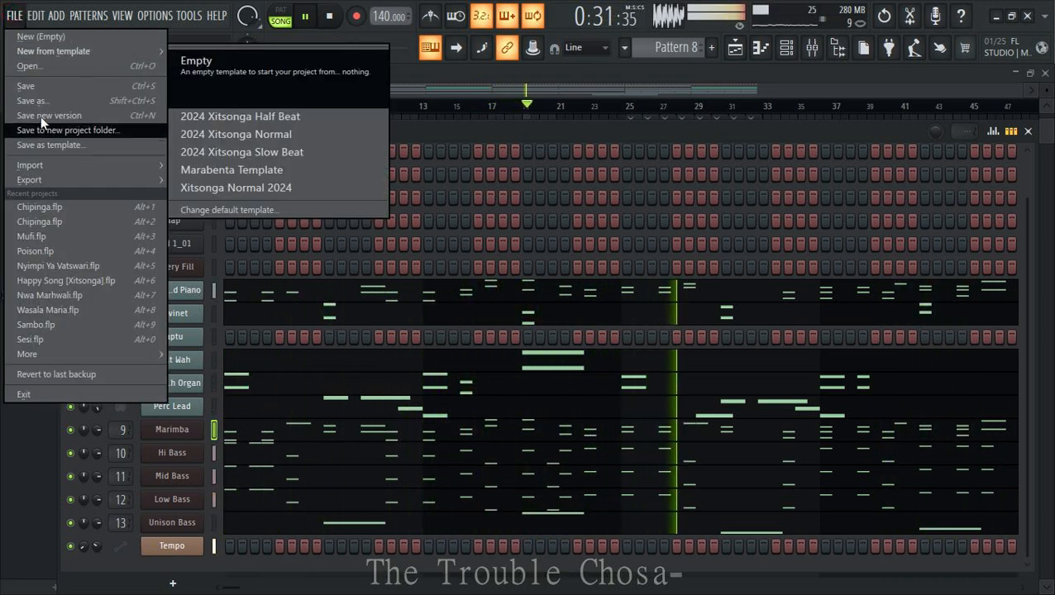
pyautogui.click(40, 97)
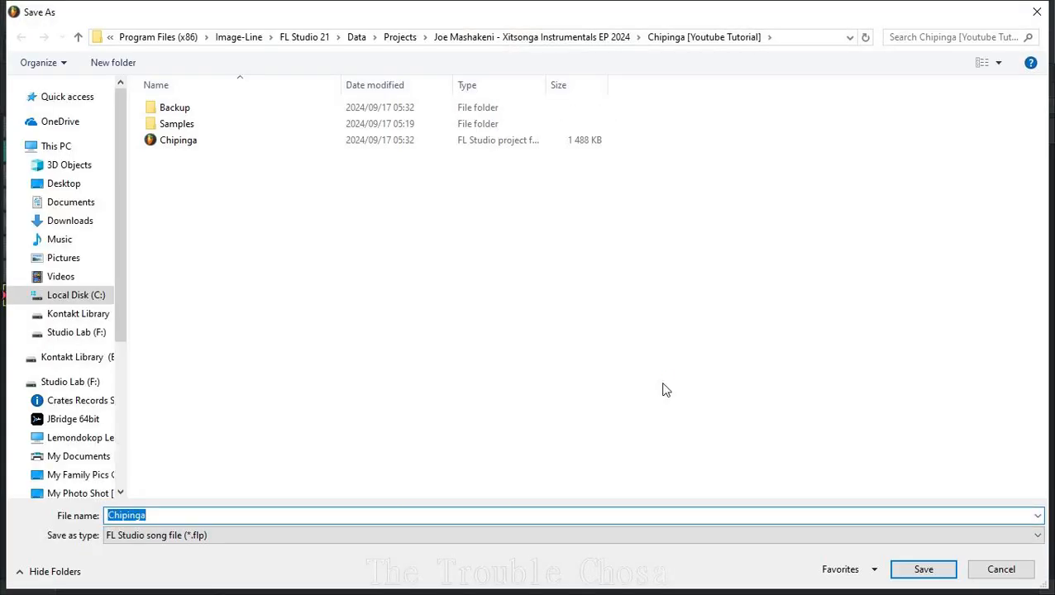
pyautogui.press('Return')
pyautogui.press('Return')
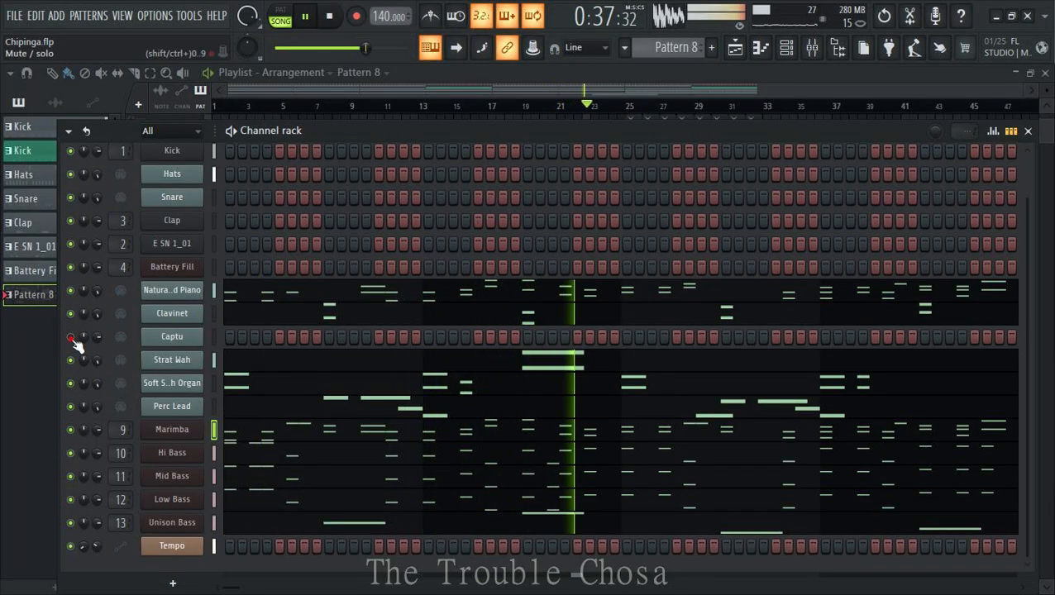
# - In the Captu channel's bar 4, add eight-step F5 and C#5 notes on step 1 and two-step D#5 and F#5 notes on step 9
pyautogui.rightClick(202, 338)
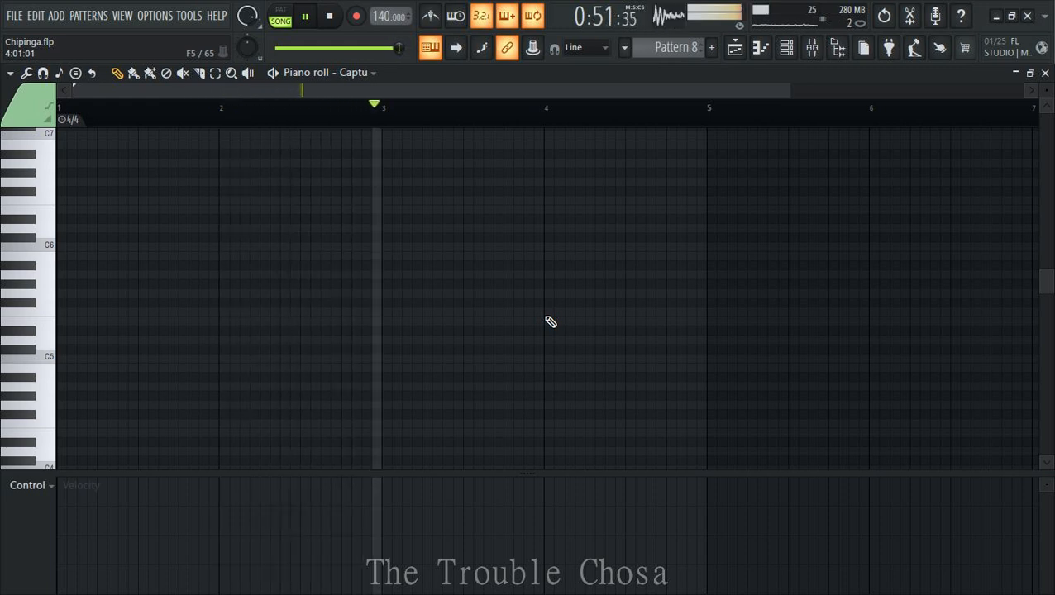
pyautogui.scroll(-3, 551, 322)
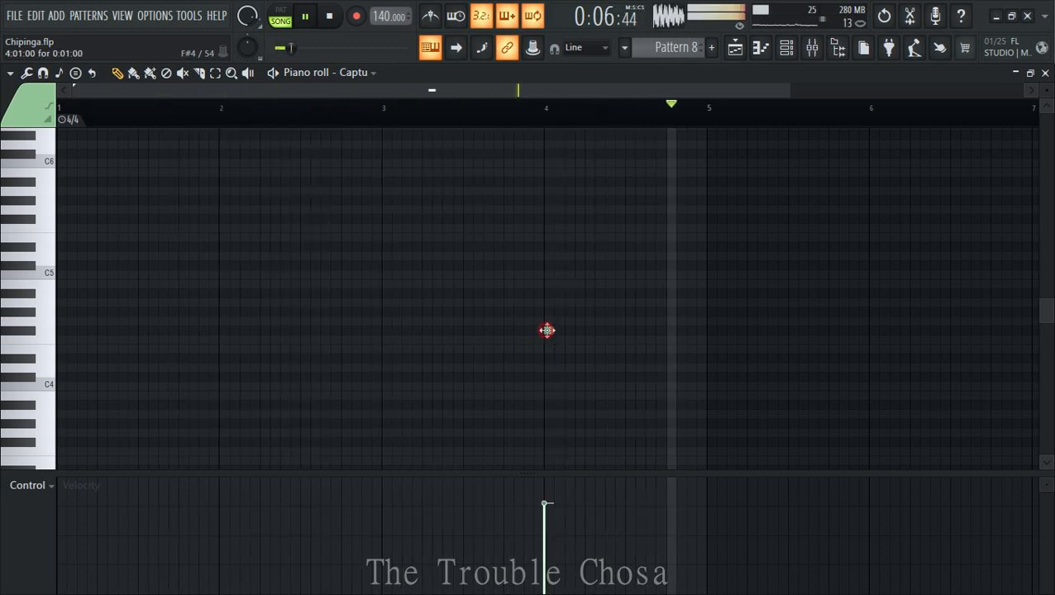
pyautogui.click(549, 331)
pyautogui.moveTo(554, 331); pyautogui.dragTo(589, 218)
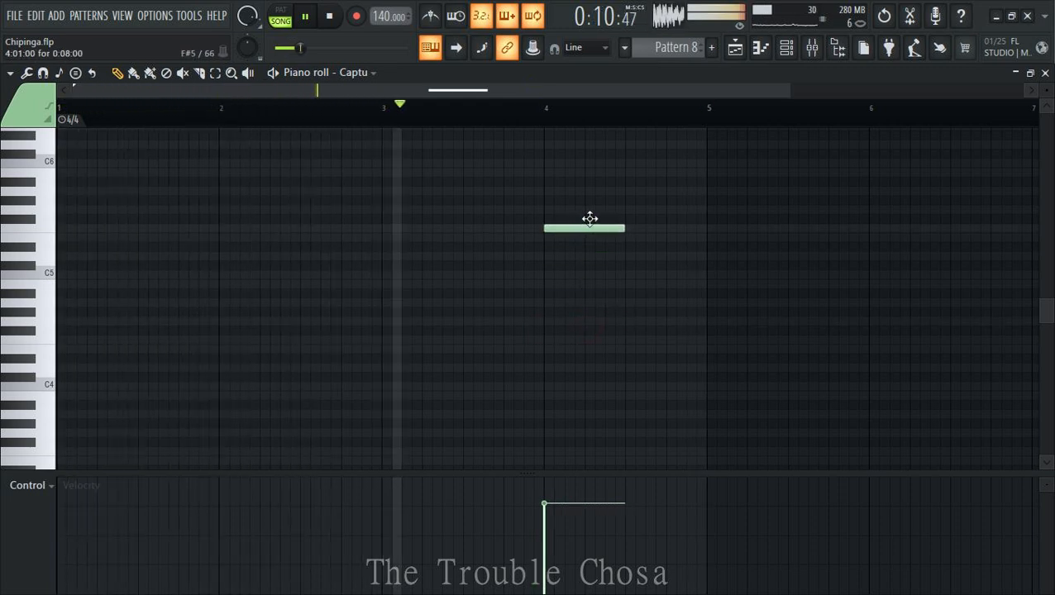
pyautogui.click(545, 266)
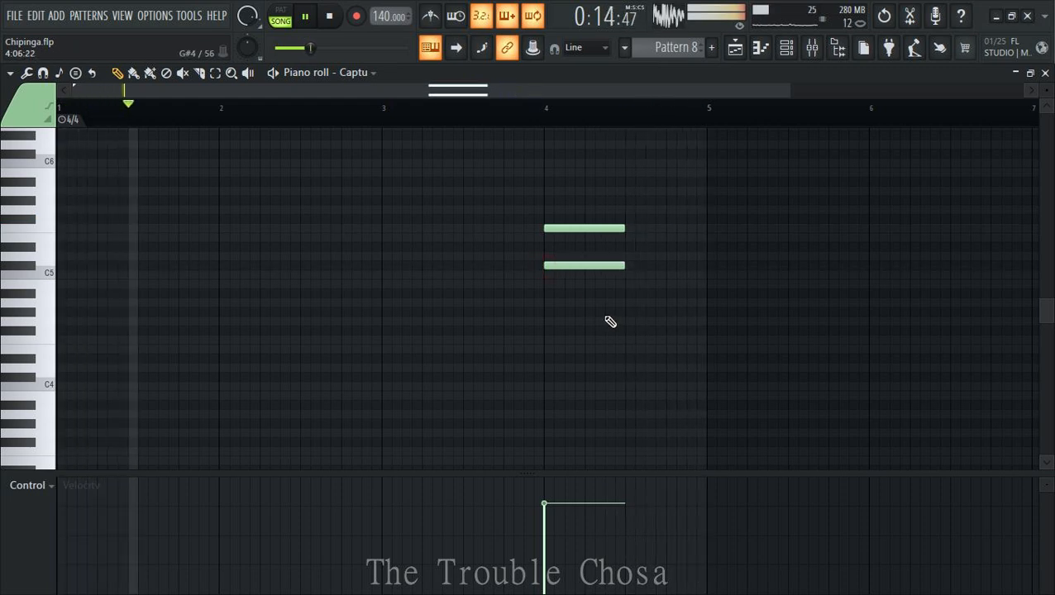
pyautogui.click(631, 247)
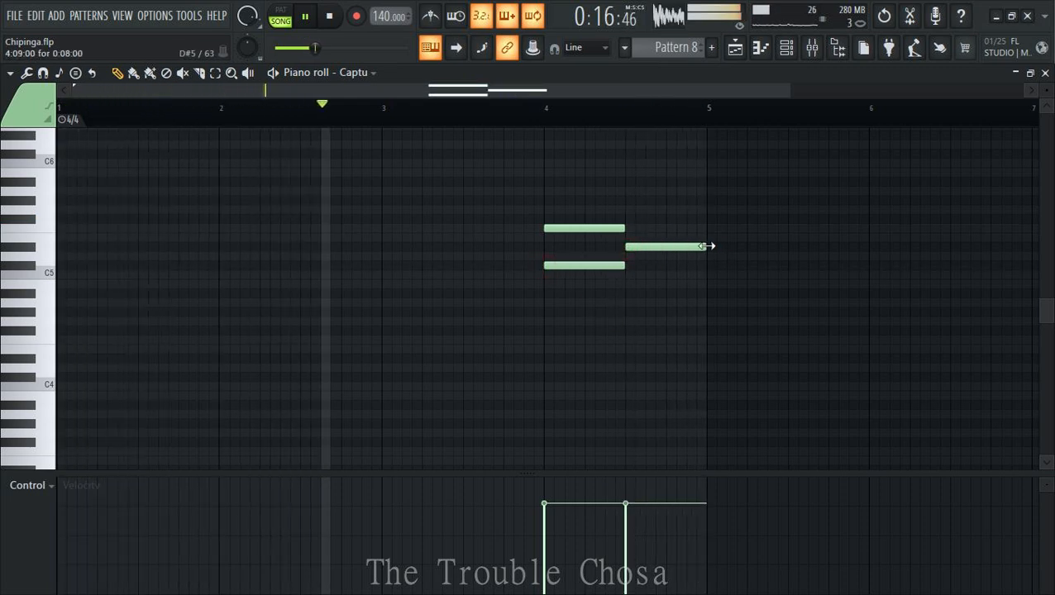
pyautogui.moveTo(711, 245); pyautogui.dragTo(632, 241)
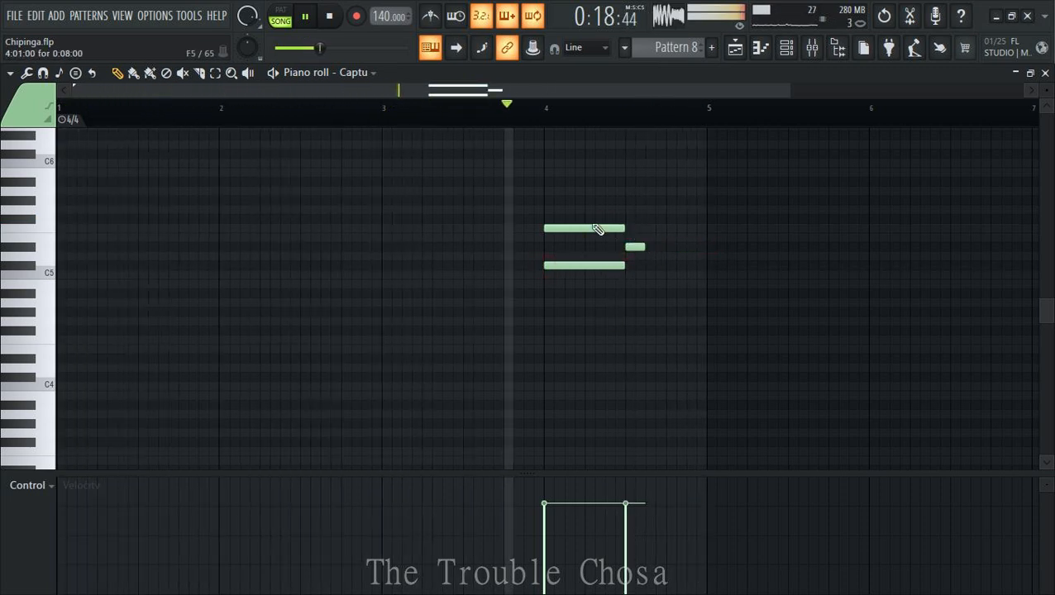
pyautogui.click(630, 219)
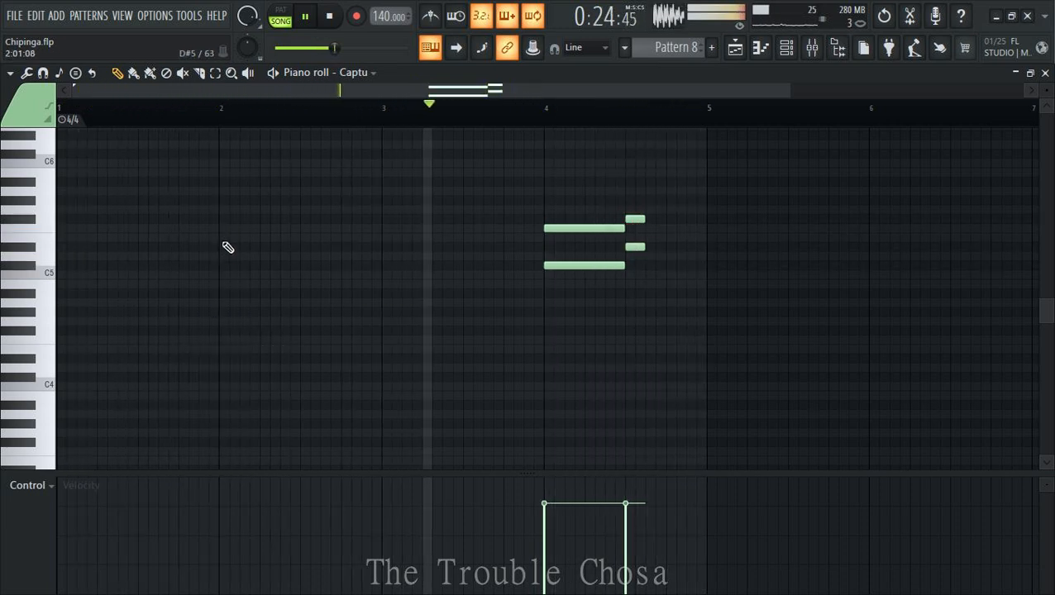
# - In Captu's bar 2, add two-step F#5 and C#5 notes on step 1 and four-step D#5 and B4 notes on step 4
pyautogui.click(639, 220)
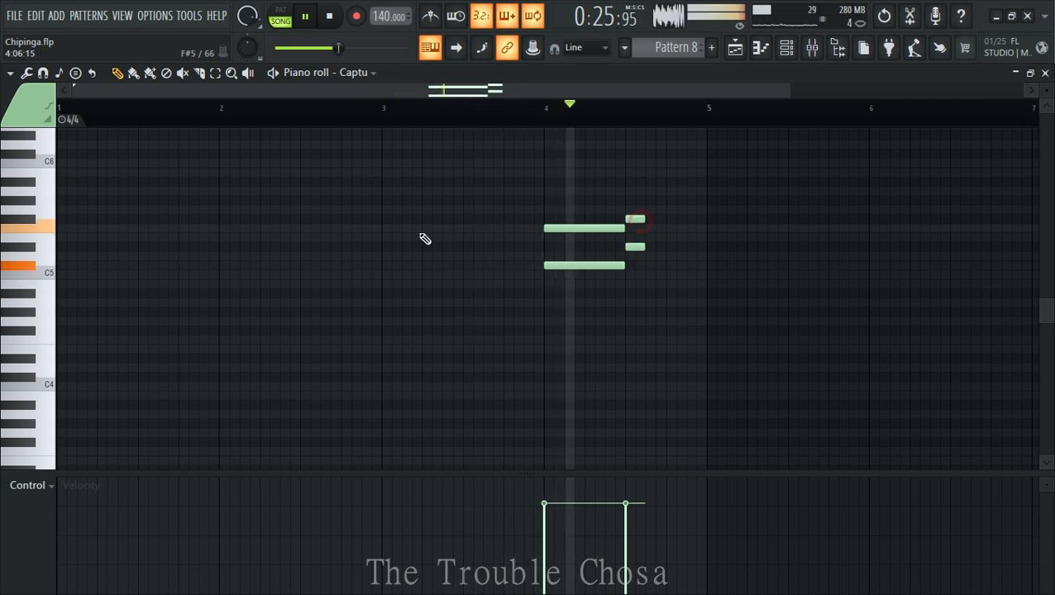
pyautogui.click(224, 219)
pyautogui.click(223, 265)
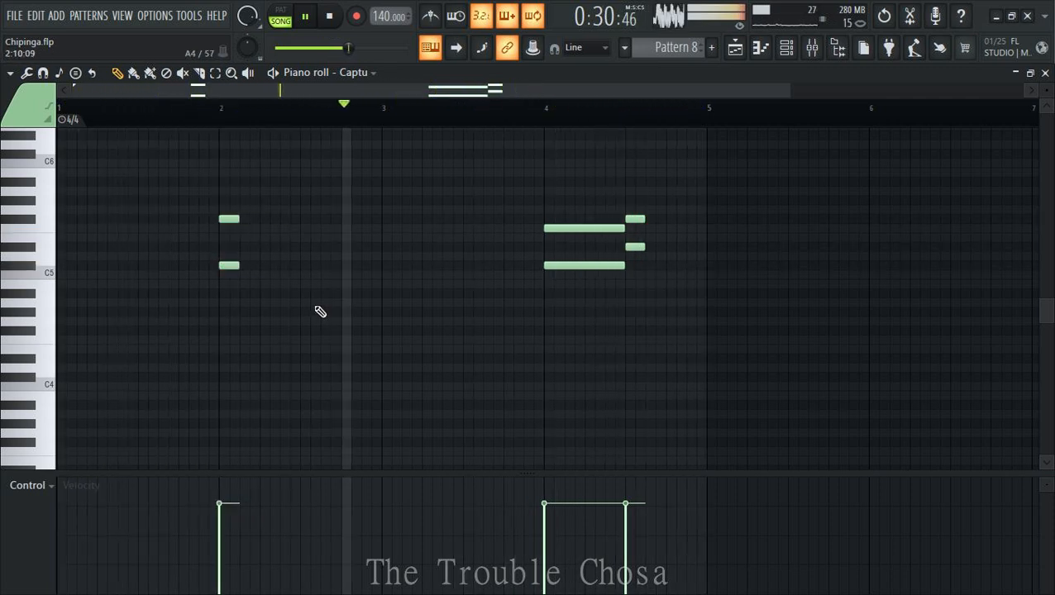
pyautogui.click(559, 229)
pyautogui.click(265, 247)
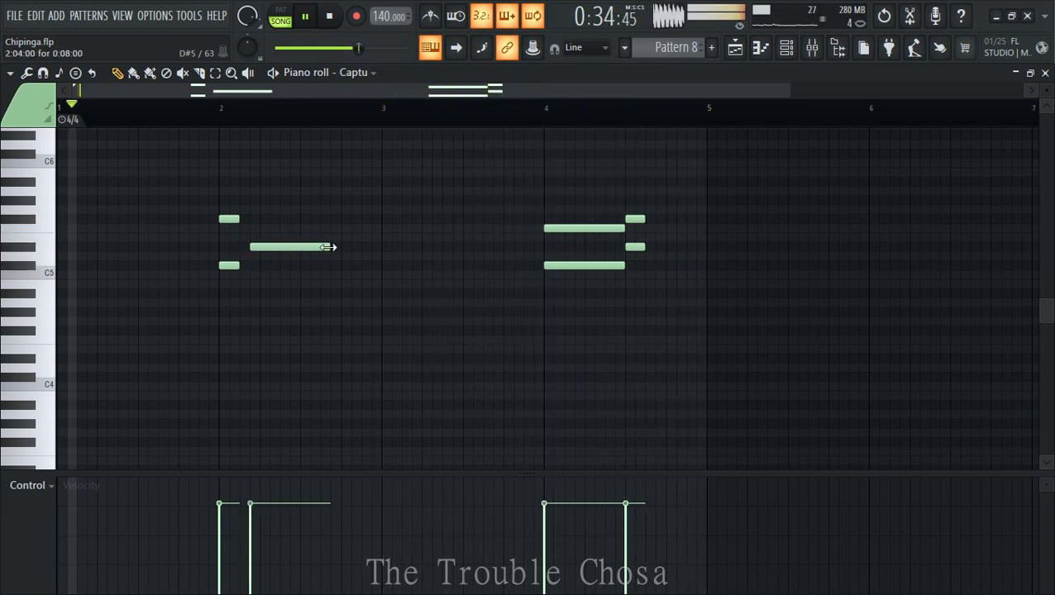
pyautogui.moveTo(321, 246); pyautogui.dragTo(283, 248)
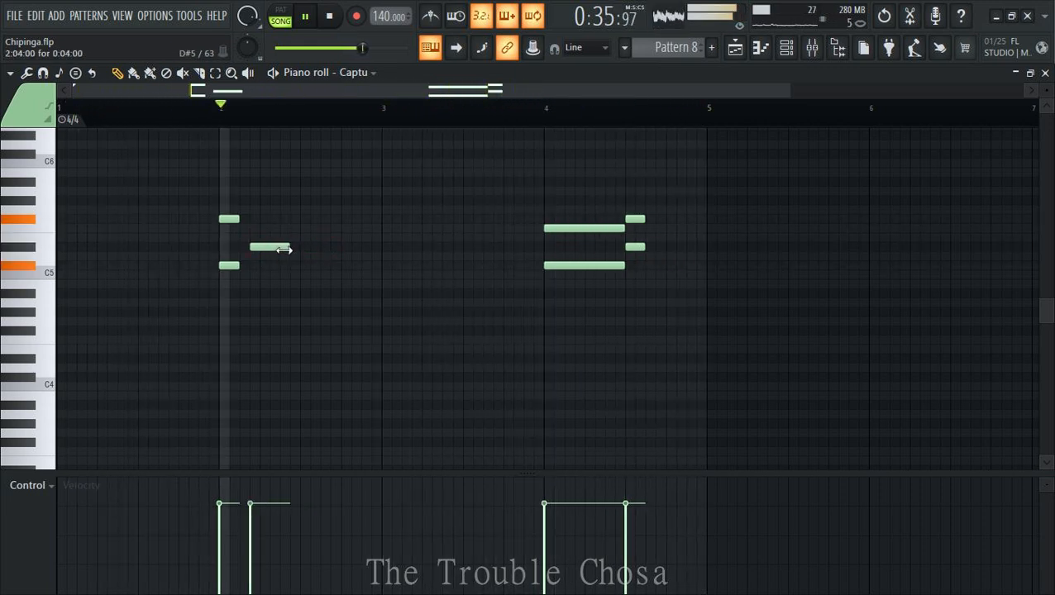
pyautogui.click(260, 284)
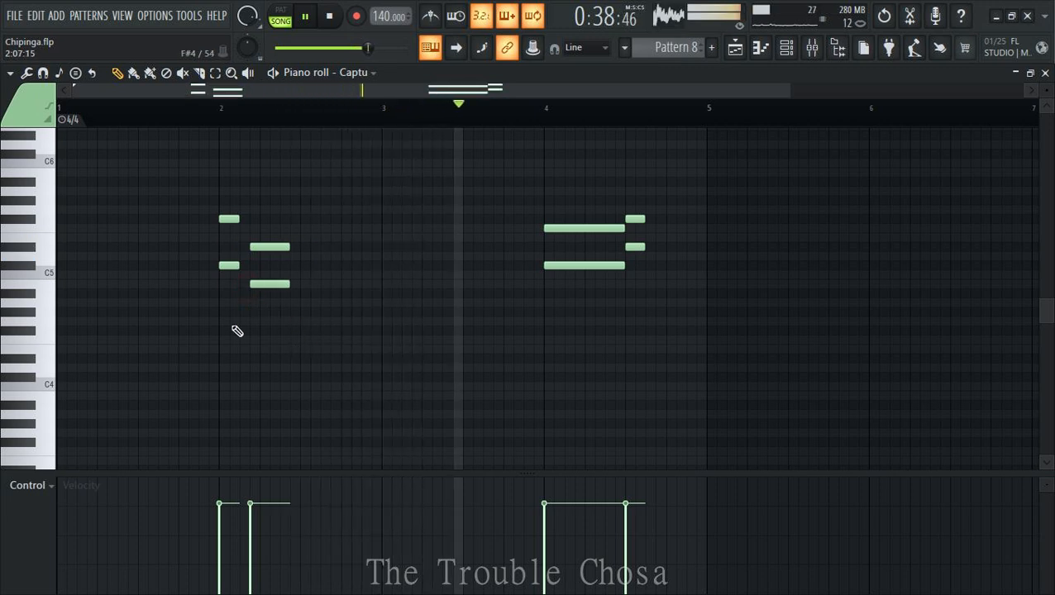
# - Continue Captu's bar 2 with two-step C#5 on step 9 and B4 on step 12, three-step A#4 on step 14, and one-step G#4 starting bar 3
pyautogui.click(228, 265)
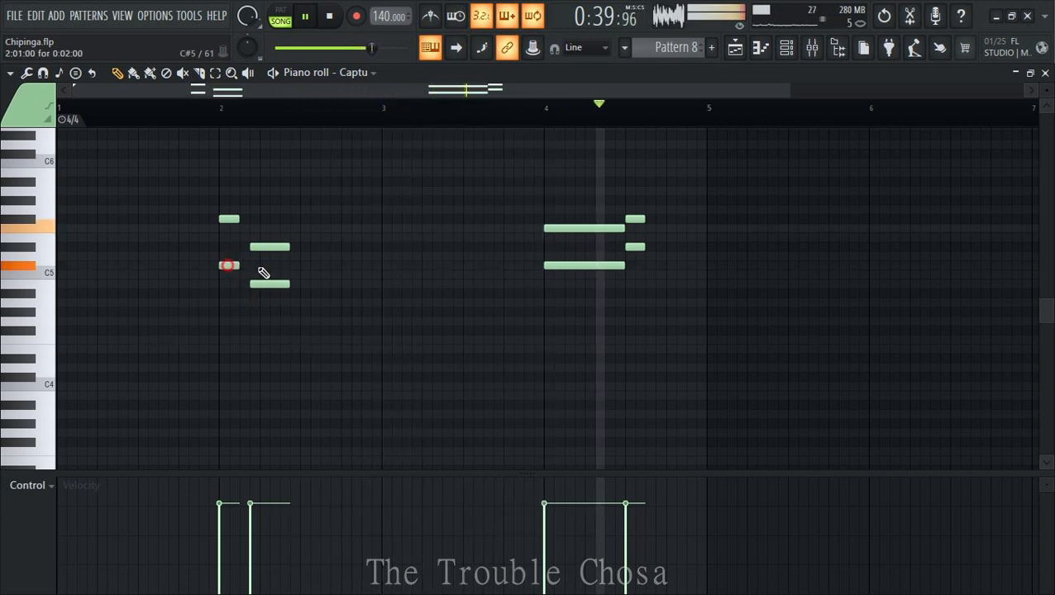
pyautogui.click(302, 267)
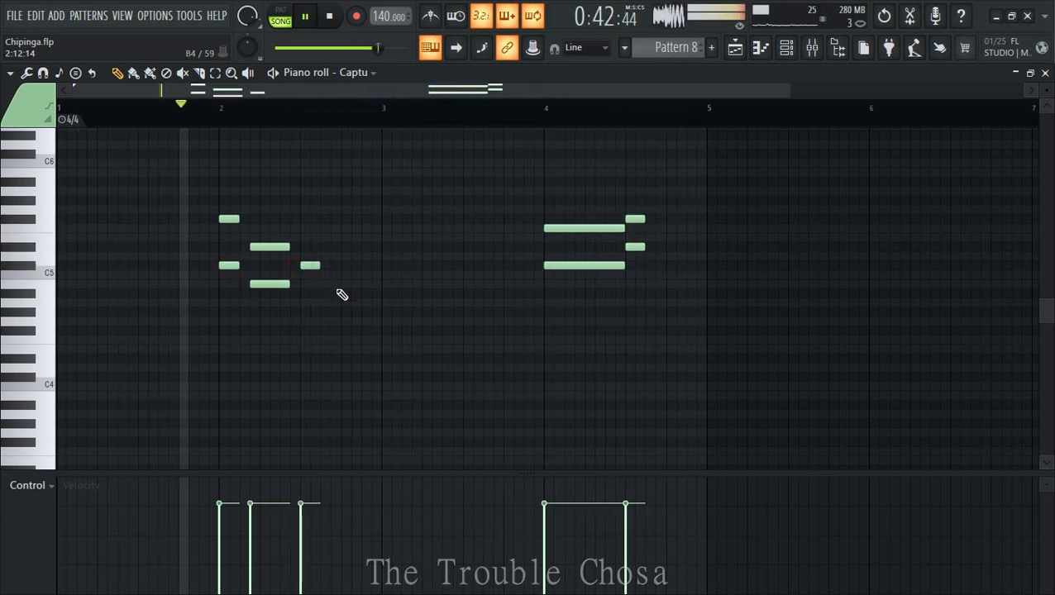
pyautogui.click(346, 284)
pyautogui.rightClick(345, 284)
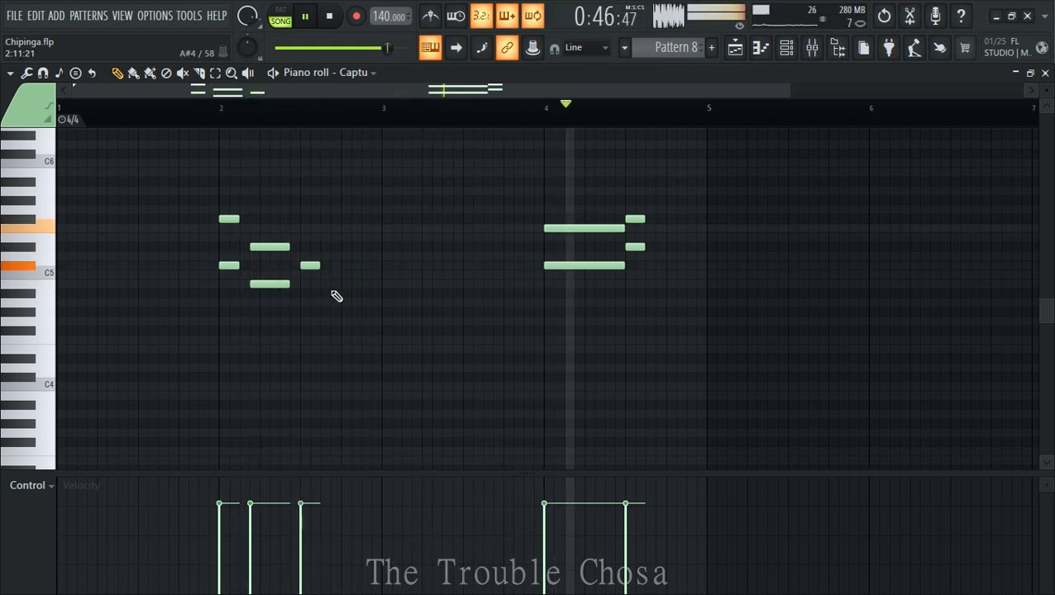
pyautogui.click(338, 285)
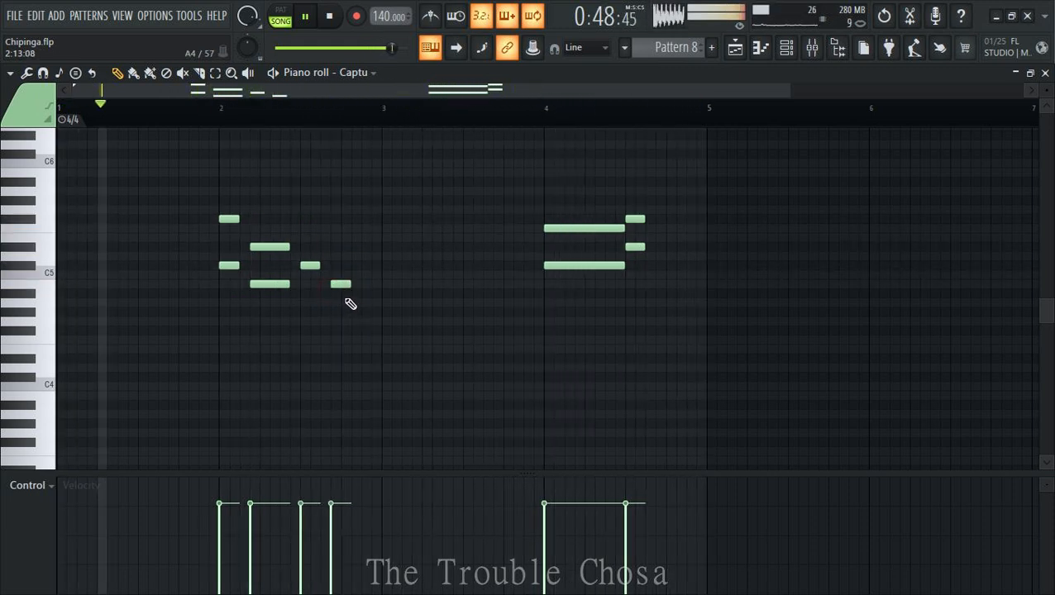
pyautogui.click(357, 293)
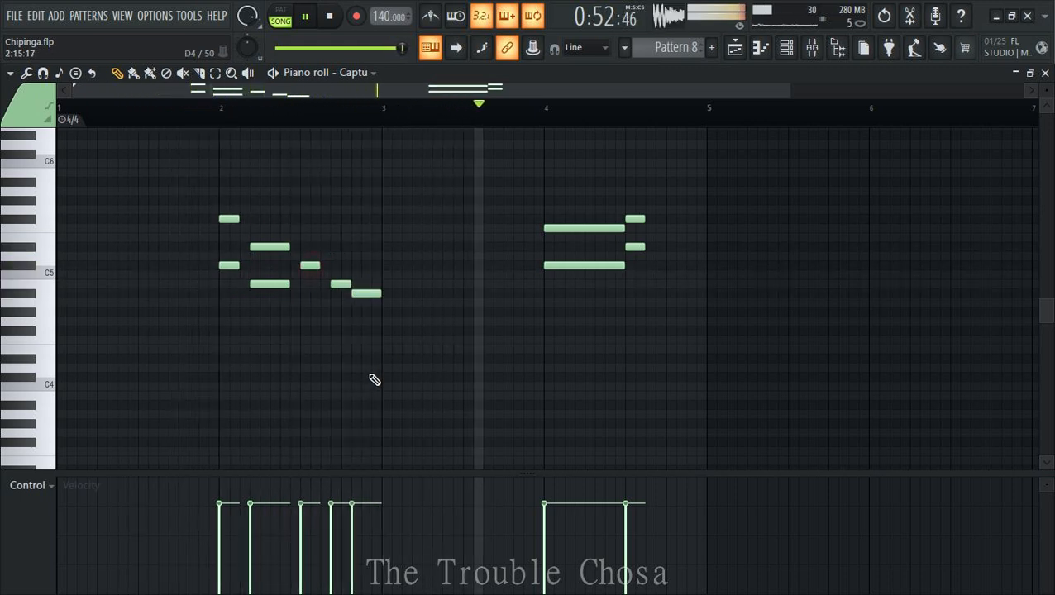
pyautogui.click(388, 312)
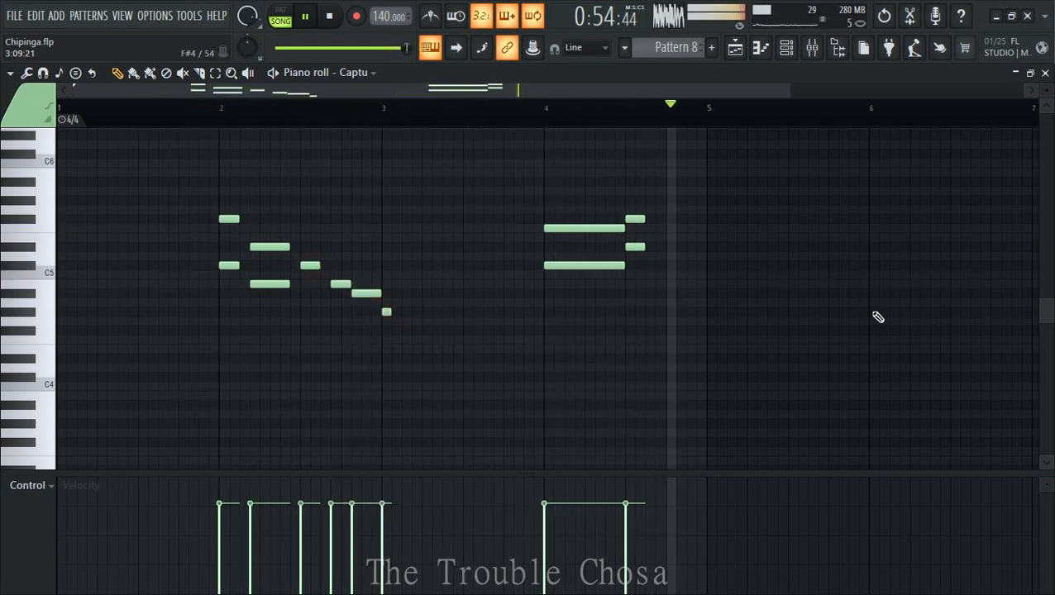
# - Save the project and bring the Pattern 8 clips into view in the playlist
pyautogui.press('F7')
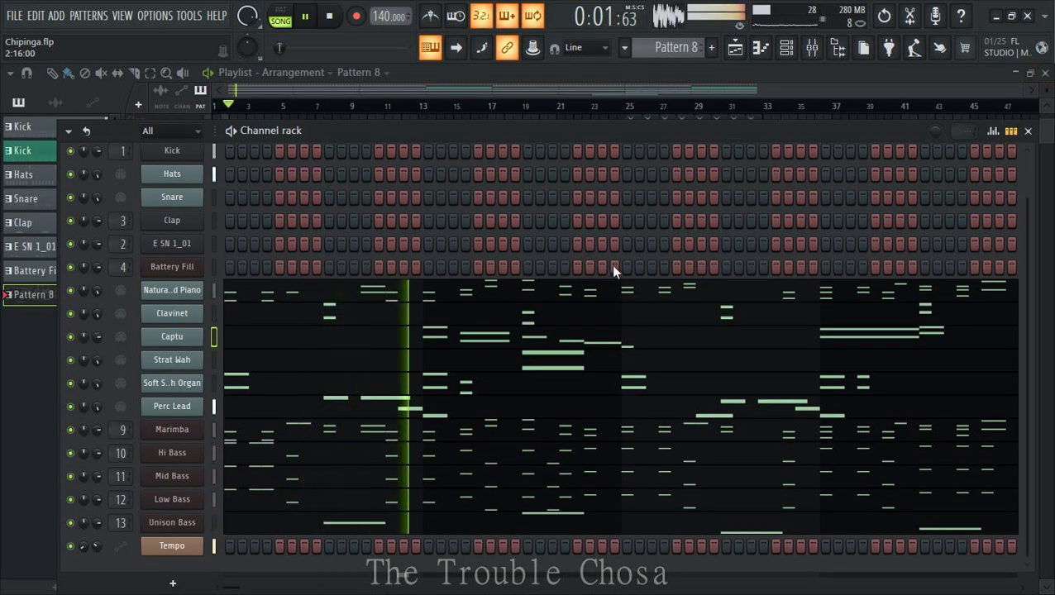
pyautogui.hotkey('ctrl', 's')
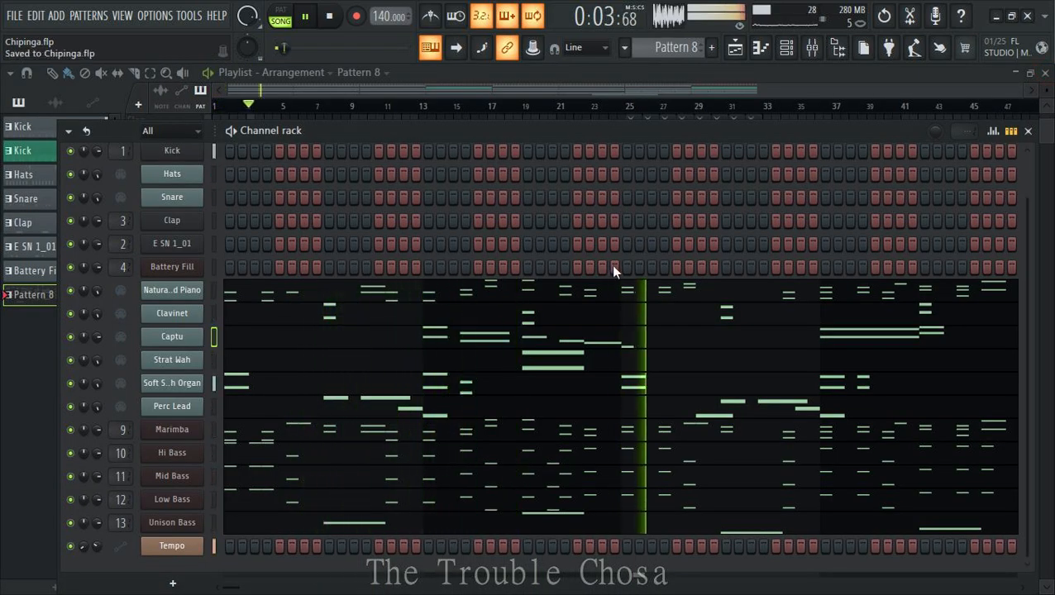
pyautogui.press('F6')
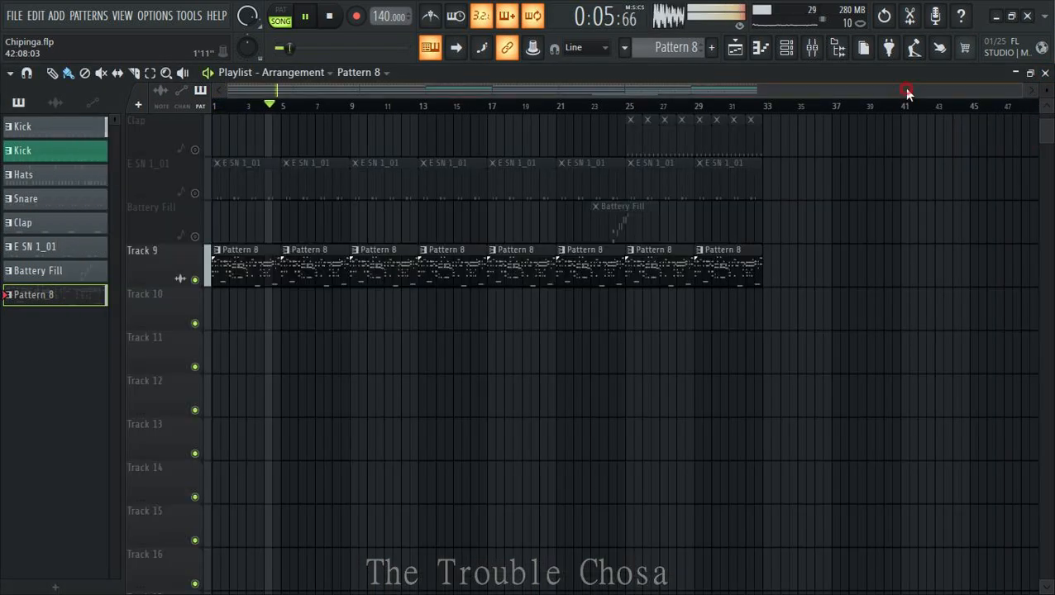
pyautogui.scroll(3, 542, 346)
pyautogui.scroll(-4, 505, 370)
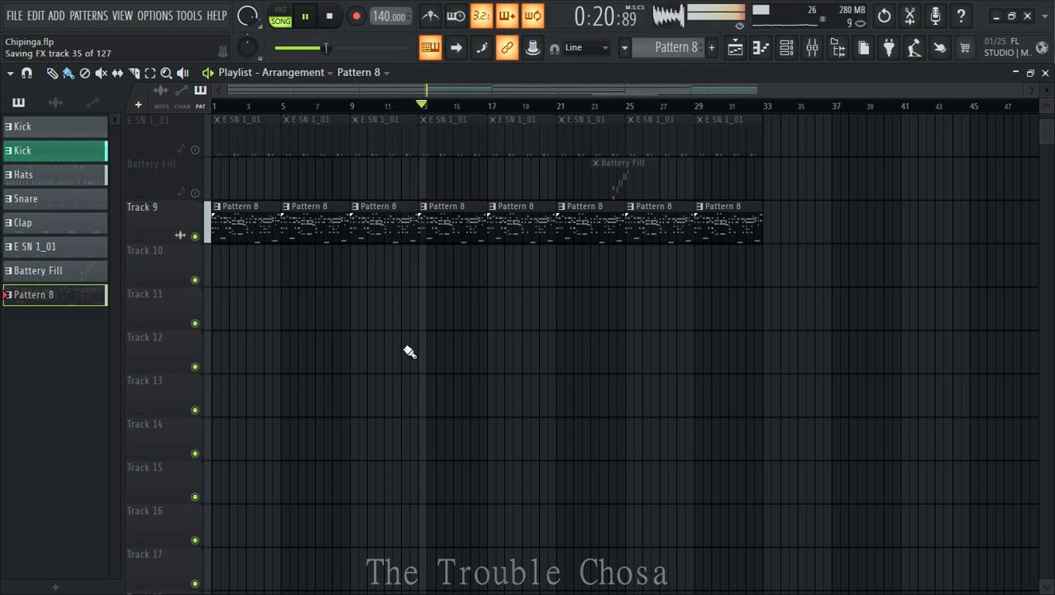
# - Split Pattern 8 by channel into separate instrument patterns
pyautogui.click(255, 230)
pyautogui.click(786, 47)
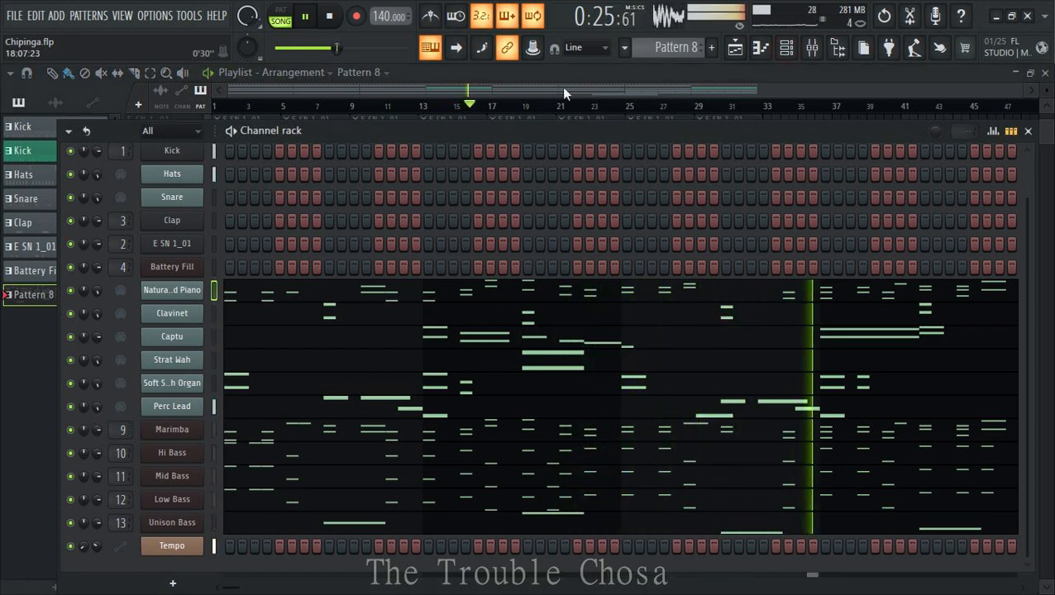
pyautogui.click(674, 48)
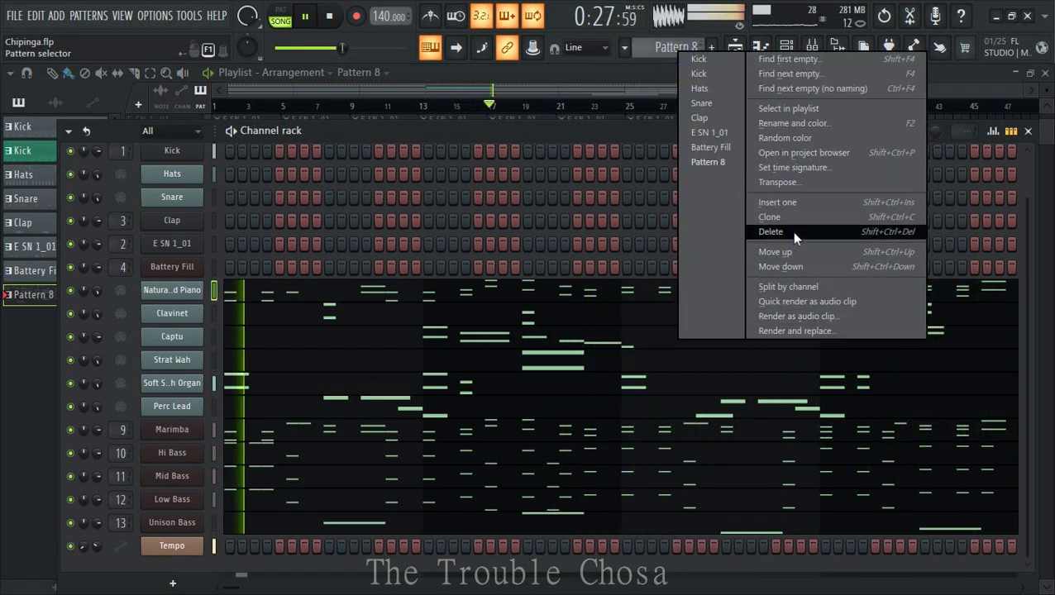
pyautogui.click(782, 289)
pyautogui.click(837, 47)
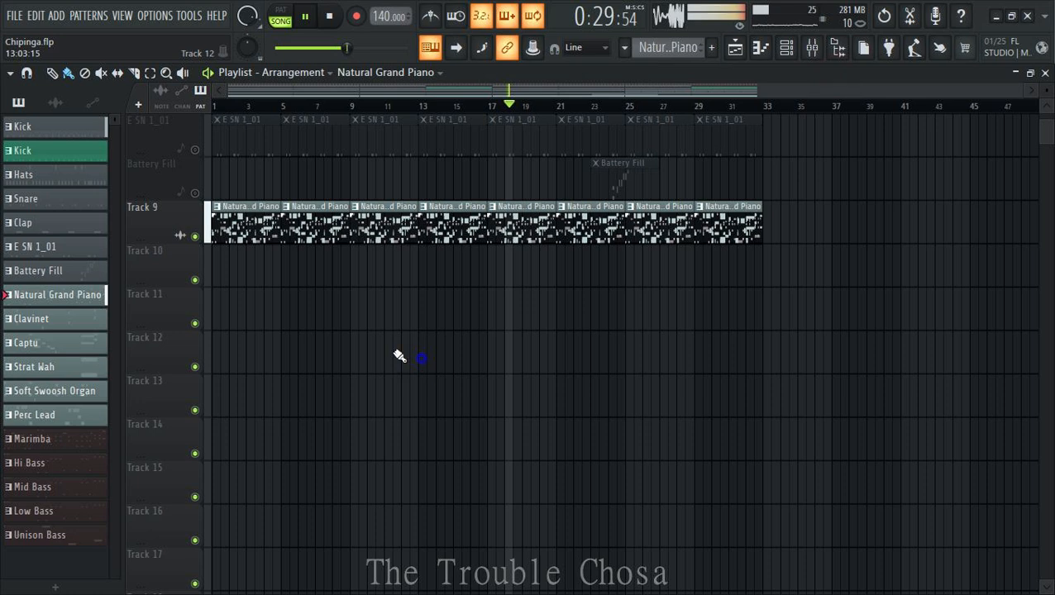
# - Move the first-block Natural Grand Piano, Clavinet, Captu, Strat Wah, Soft Swoosh Organ, Perc Lead and Marimba clips from Track 9 onto Tracks 10 to 16
pyautogui.click(225, 270)
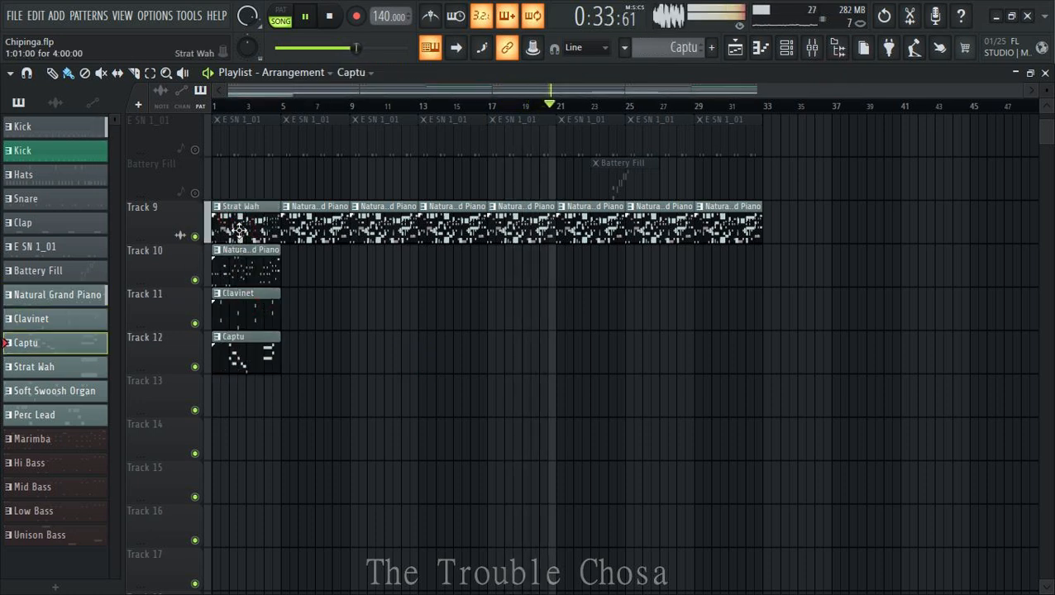
pyautogui.click(216, 443)
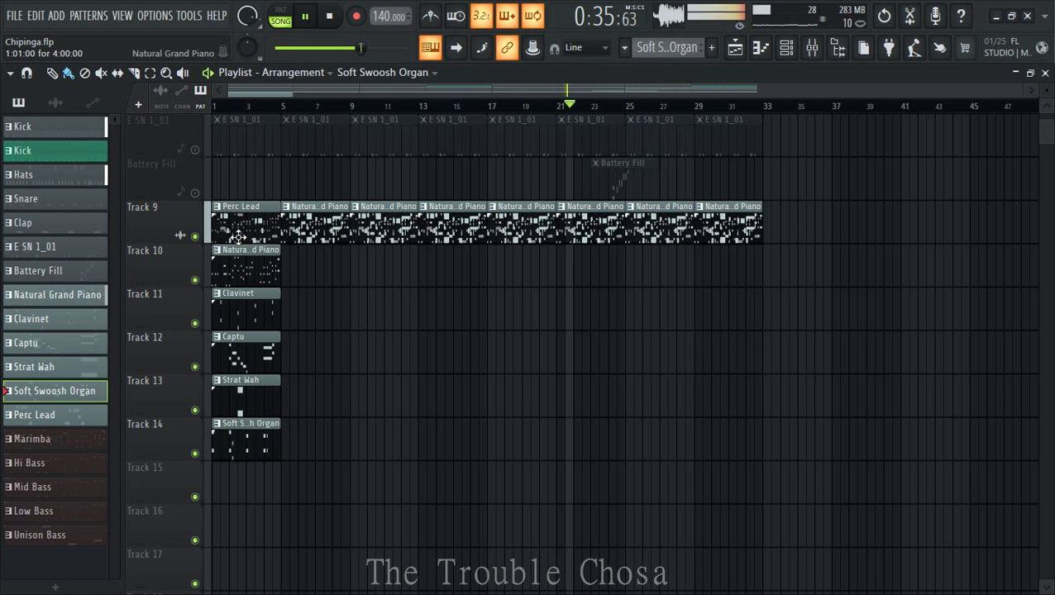
pyautogui.scroll(-1, 378, 398)
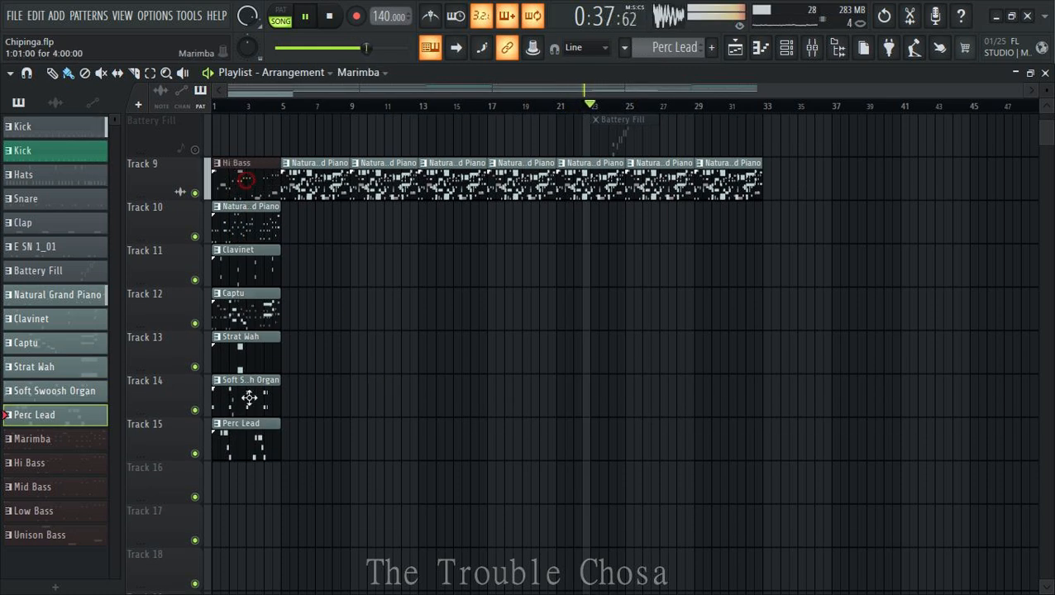
pyautogui.moveTo(249, 398); pyautogui.dragTo(247, 478)
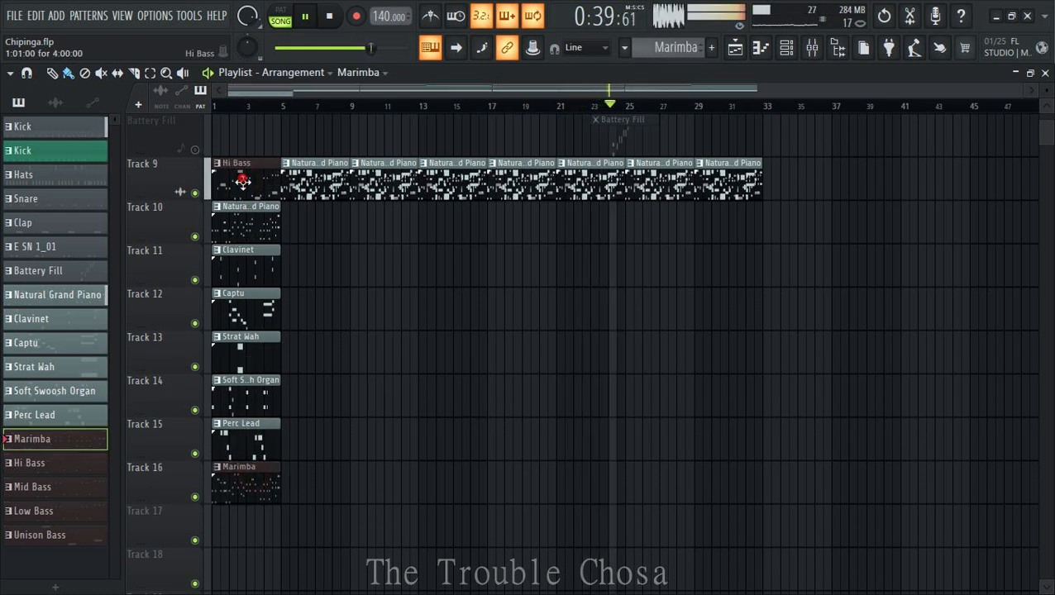
# - Move the Hi Bass, Mid Bass, Low Bass and Unison Bass clips at bar 1 from Track 9 onto Tracks 17 to 20
pyautogui.click(238, 535)
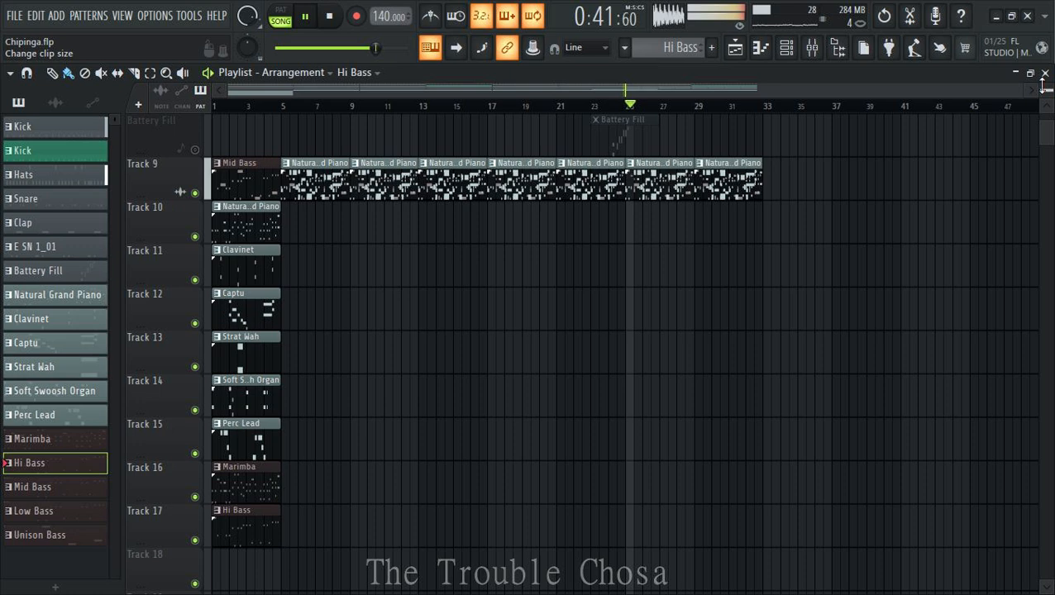
pyautogui.moveTo(1043, 87); pyautogui.dragTo(1043, 98)
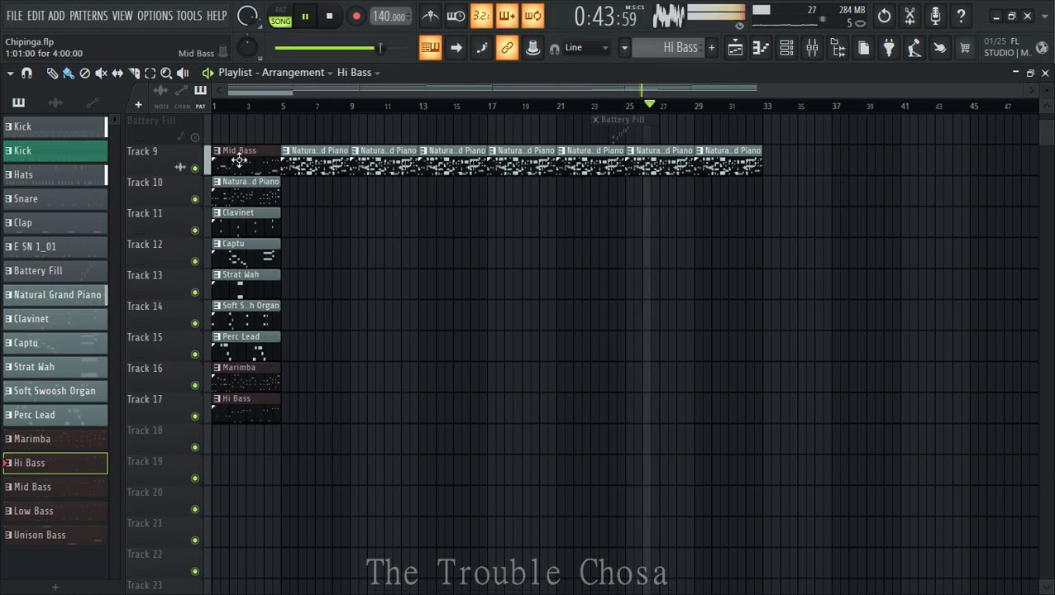
pyautogui.moveTo(238, 160); pyautogui.dragTo(236, 433)
pyautogui.moveTo(249, 164); pyautogui.dragTo(220, 500)
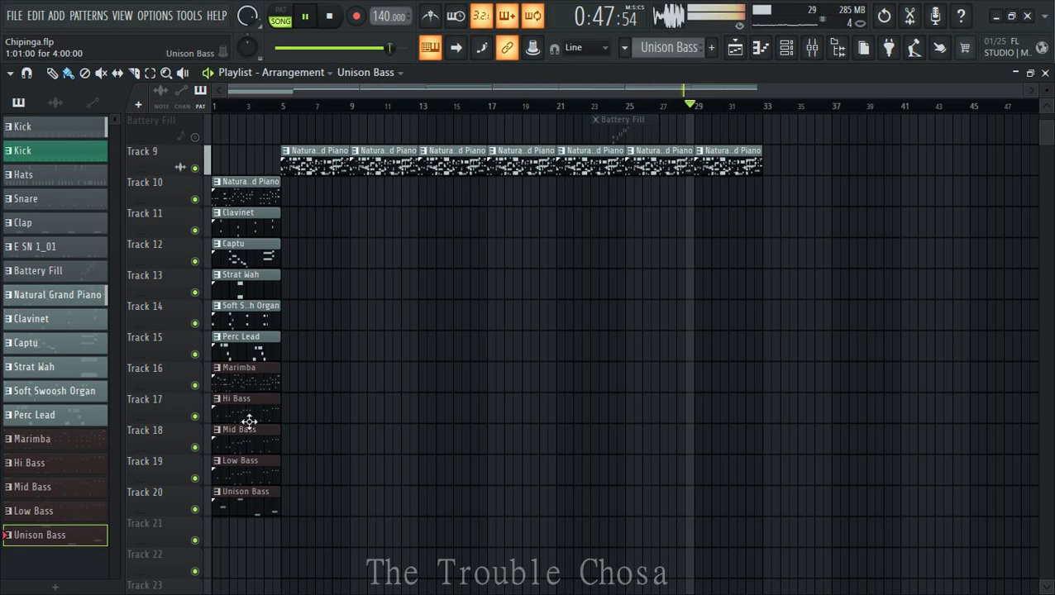
# - Duplicate the bar 1 clips on Tracks 10 to 20 seven times to fill the arrangement through bar 32
pyautogui.click(150, 74)
pyautogui.moveTo(303, 177); pyautogui.dragTo(206, 513)
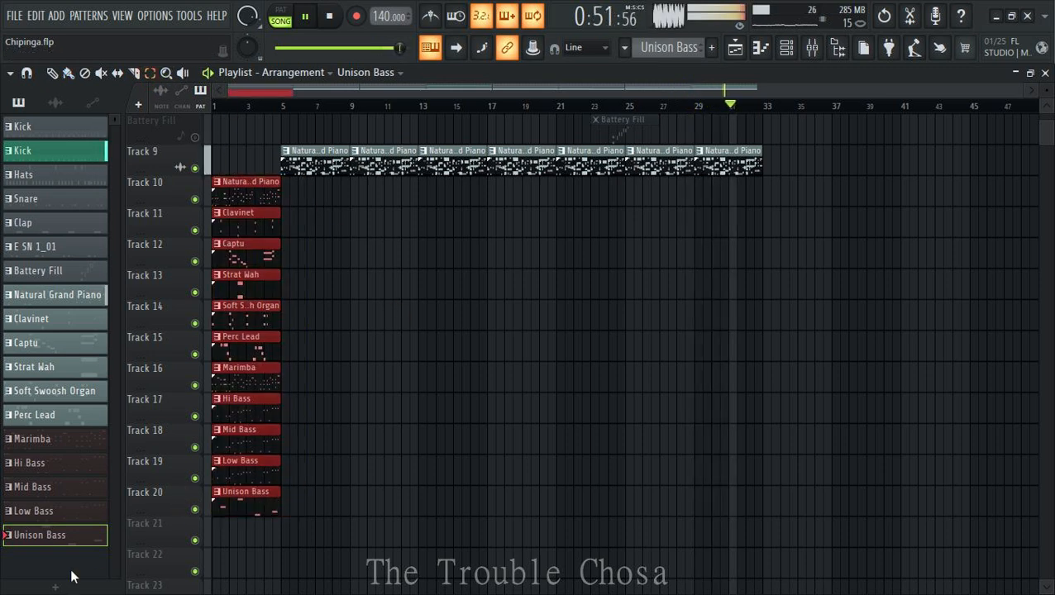
pyautogui.hotkey('ctrl', 'b')
pyautogui.hotkey('ctrl', 'b')
pyautogui.hotkey('ctrl', 'b')
pyautogui.hotkey('ctrl', 'b')
pyautogui.hotkey('ctrl', 'b')
pyautogui.hotkey('ctrl', 'b')
pyautogui.hotkey('ctrl', 'b')
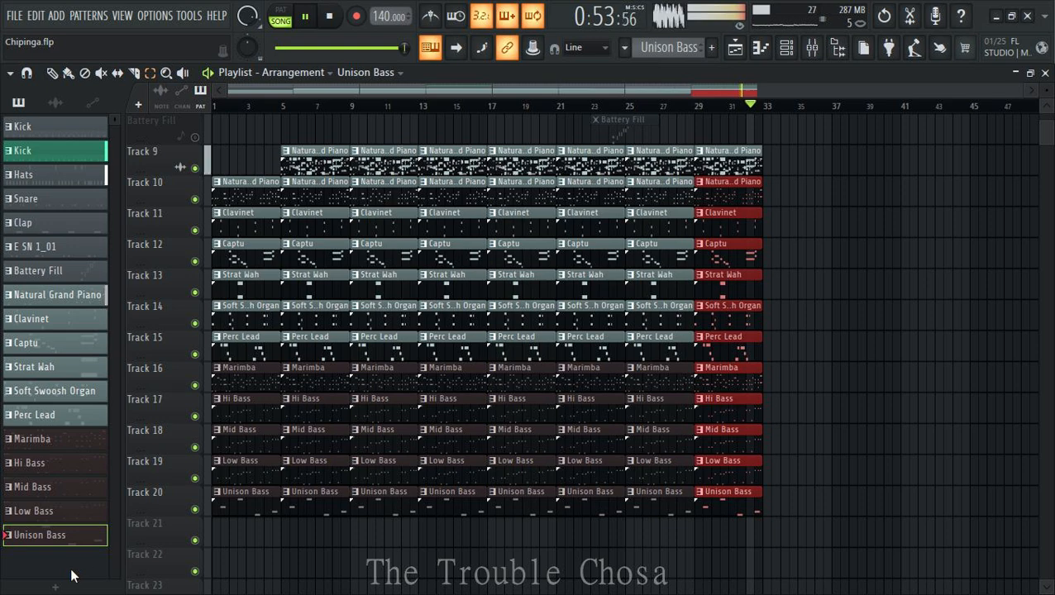
# - Delete Track 9 with its leftover combined Natural Grand Piano clips
pyautogui.rightClick(163, 163)
pyautogui.click(137, 167)
pyautogui.rightClick(170, 164)
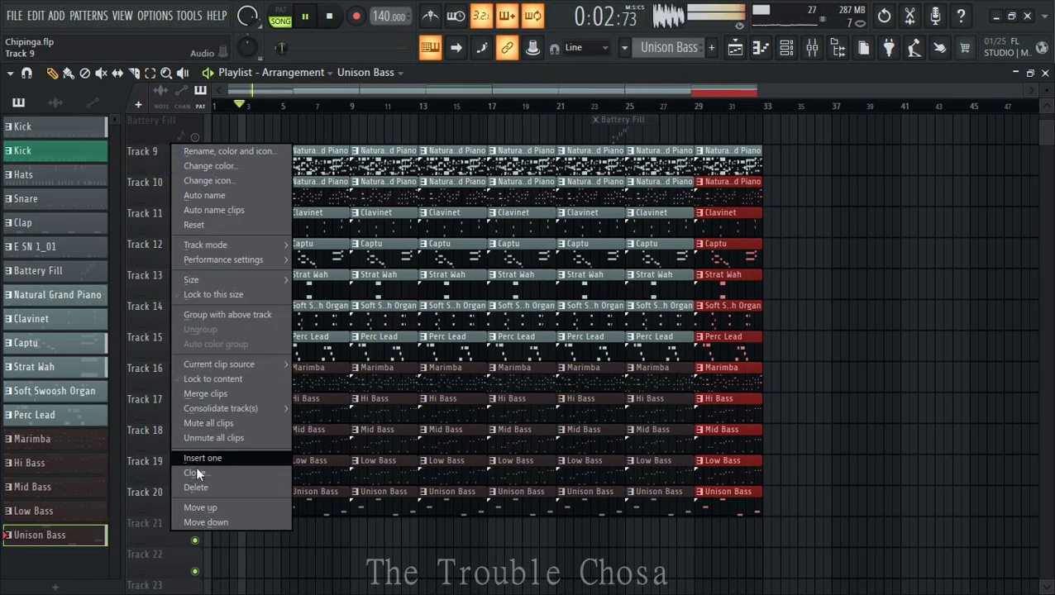
pyautogui.click(198, 490)
pyautogui.click(572, 356)
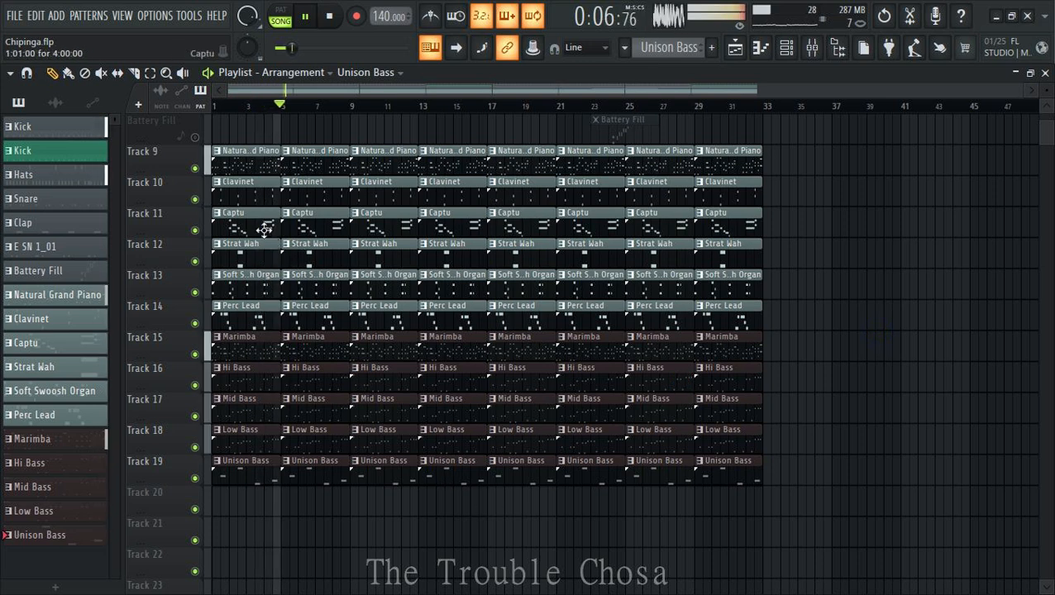
# - Remove the Captu clips at bars 1, 9, 17 and 25 and the Perc Lead clips at bars 5, 13, 21 and 29
pyautogui.rightClick(372, 228)
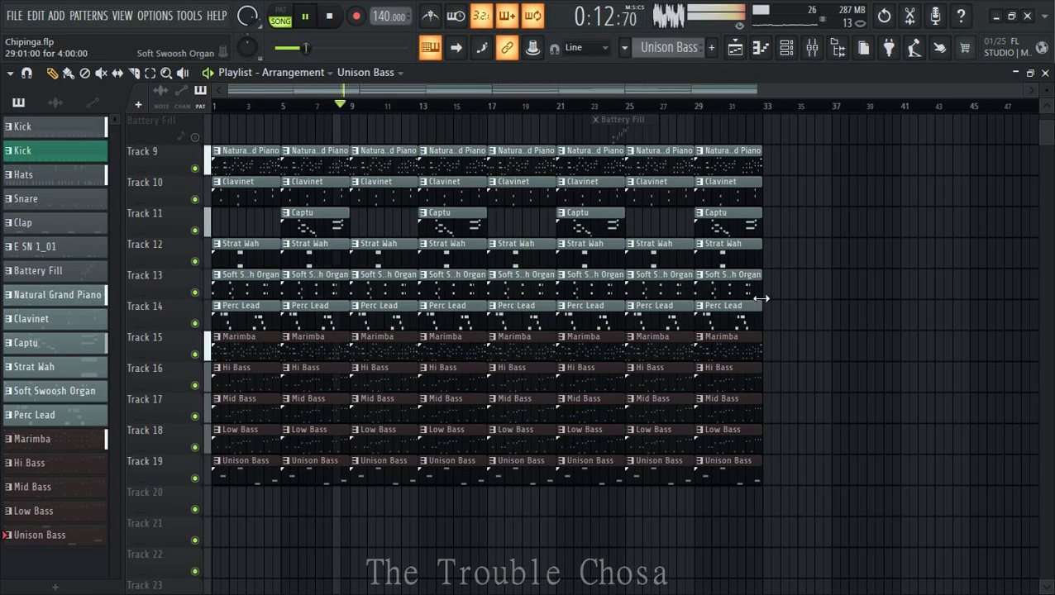
pyautogui.scroll(3, 858, 315)
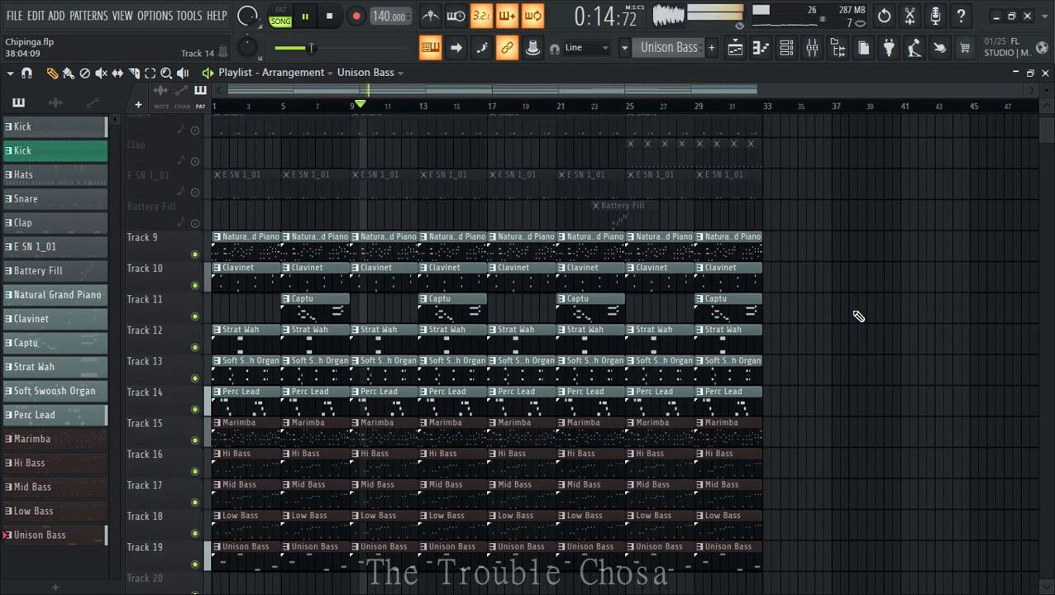
pyautogui.scroll(-3, 858, 315)
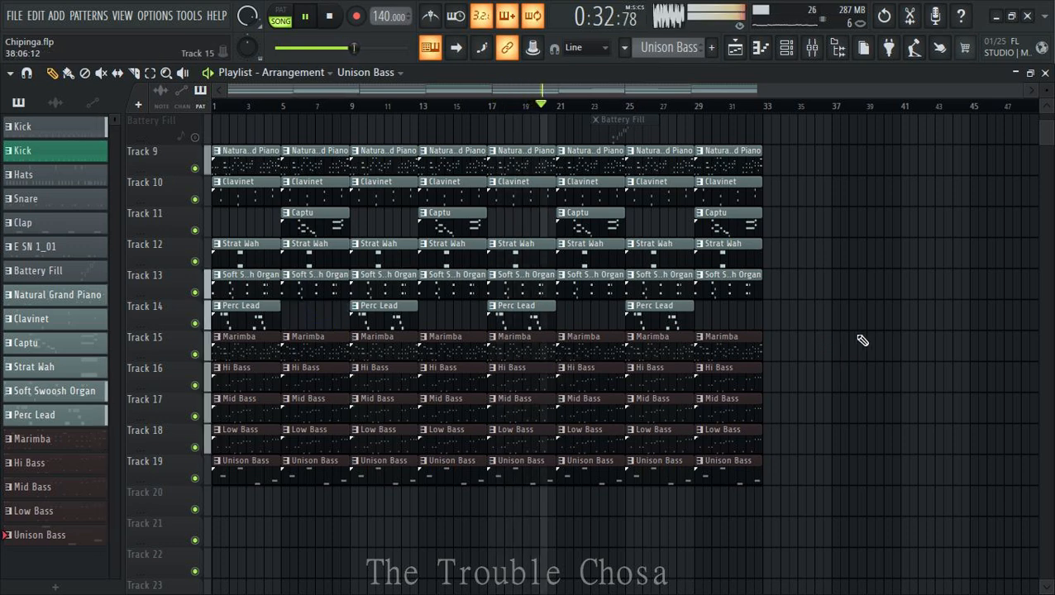
pyautogui.scroll(2, 862, 340)
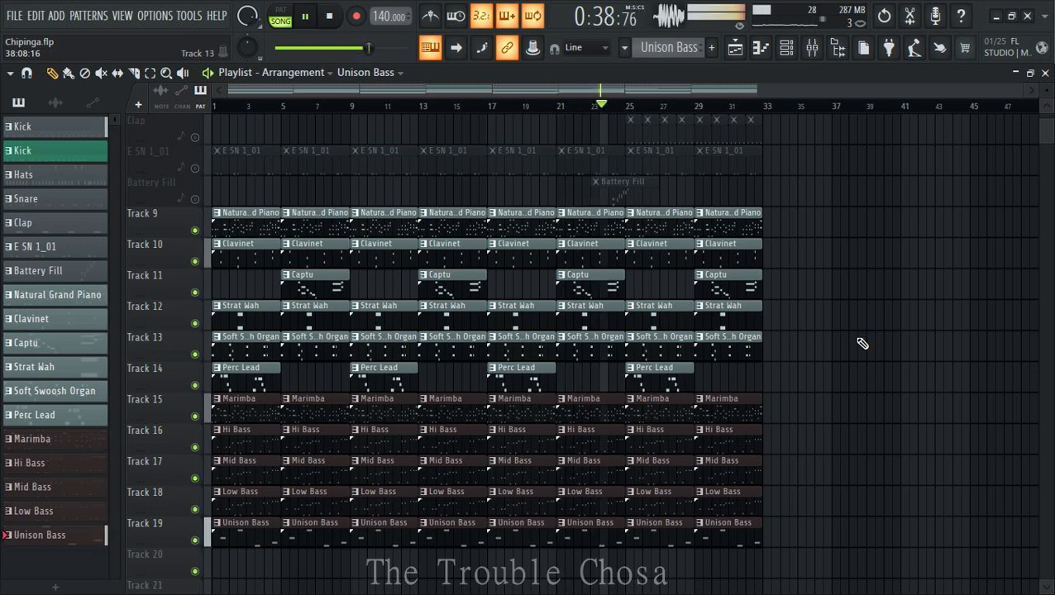
# - Unmute the Battery Fill and Snare tracks
pyautogui.scroll(1, 678, 364)
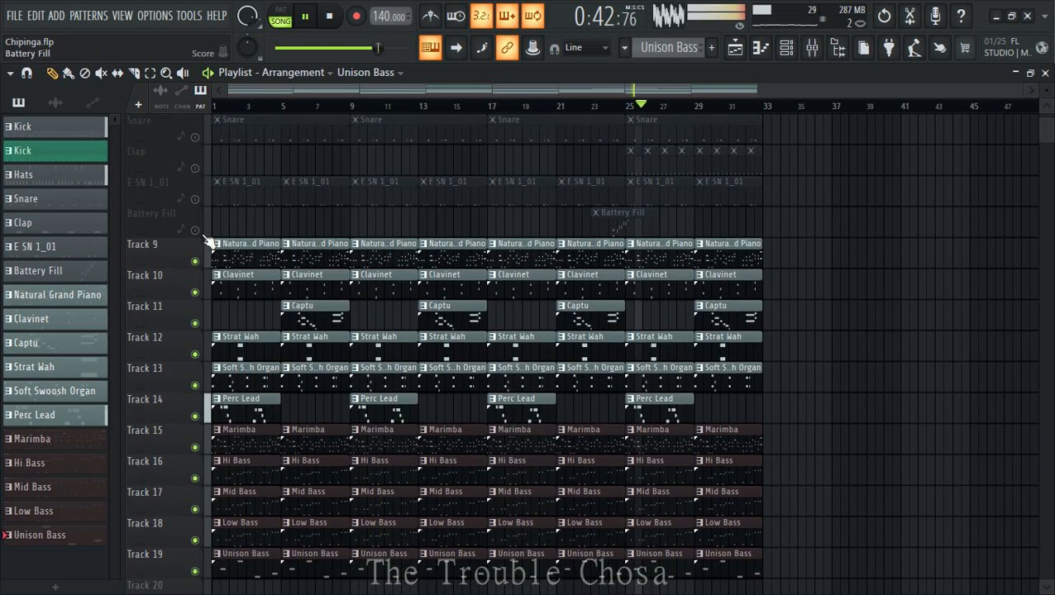
pyautogui.scroll(2, 383, 251)
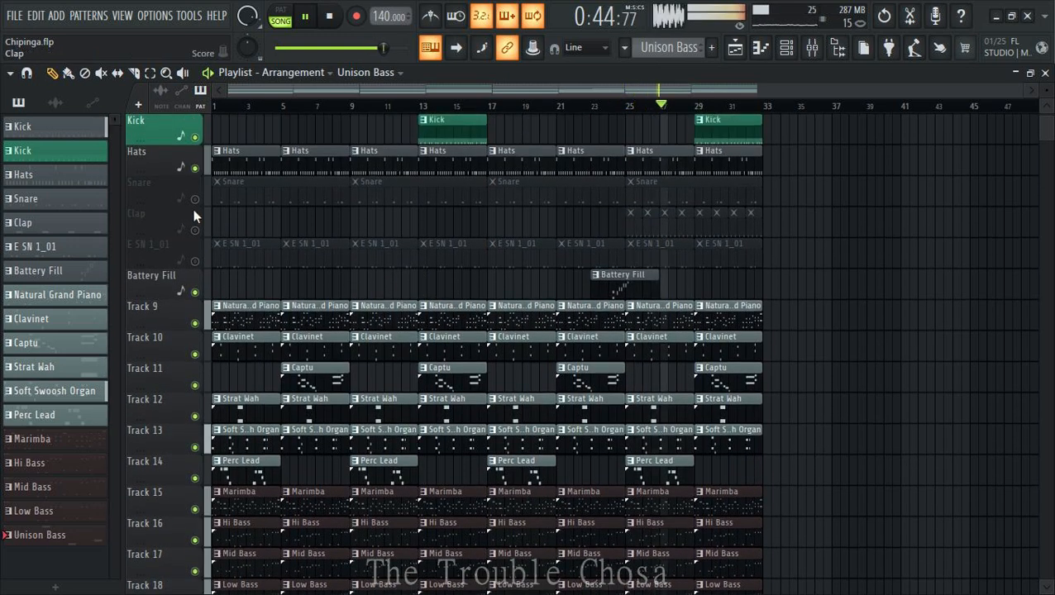
pyautogui.click(196, 200)
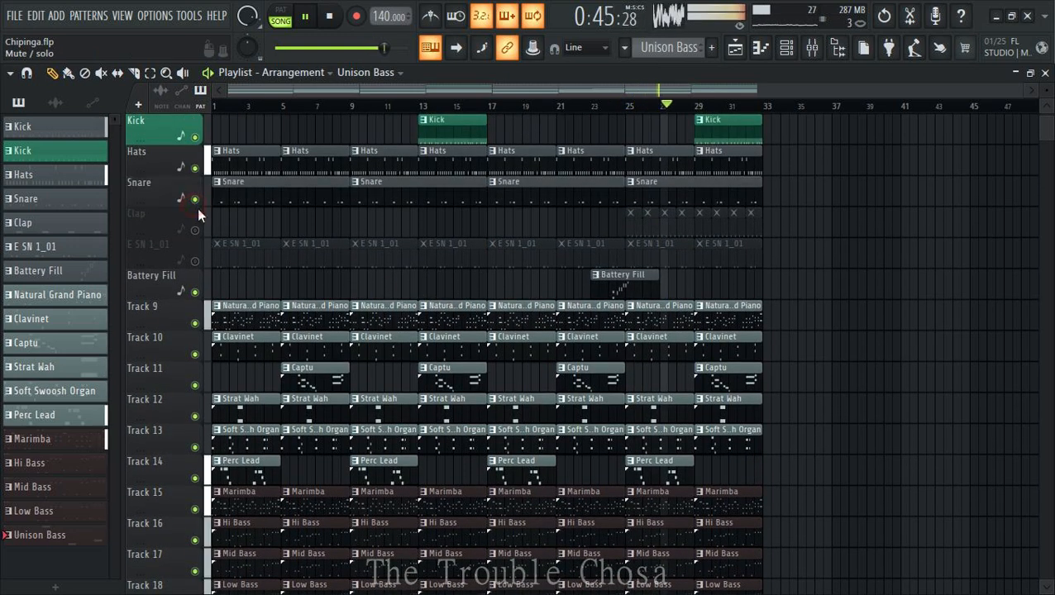
# - Examine the Snare pattern's note placement across its eight bars in the piano roll, then return to the playlist
pyautogui.doubleClick(306, 201)
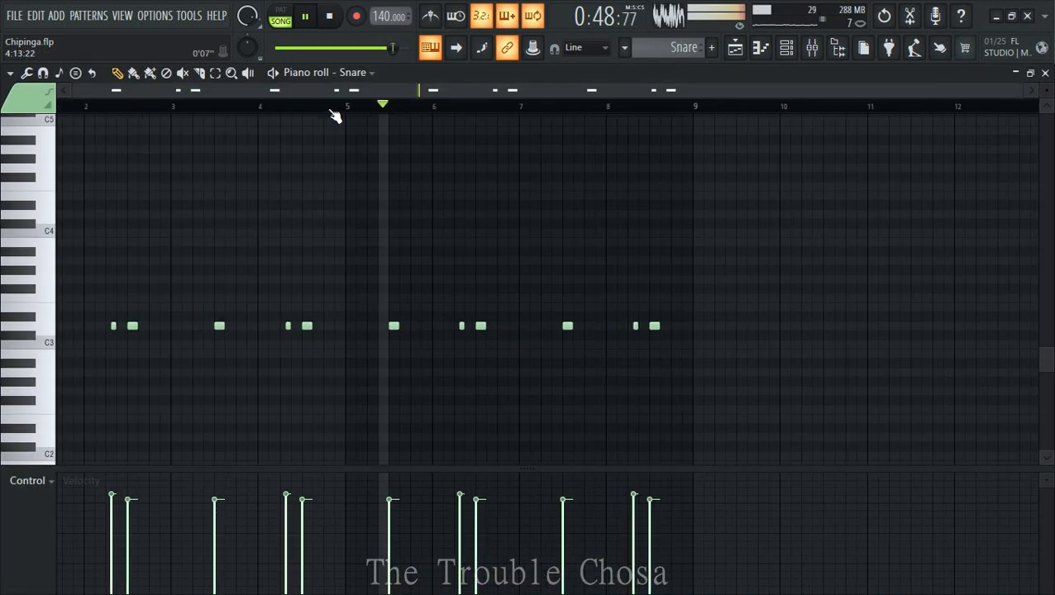
pyautogui.scroll(-4, 421, 232)
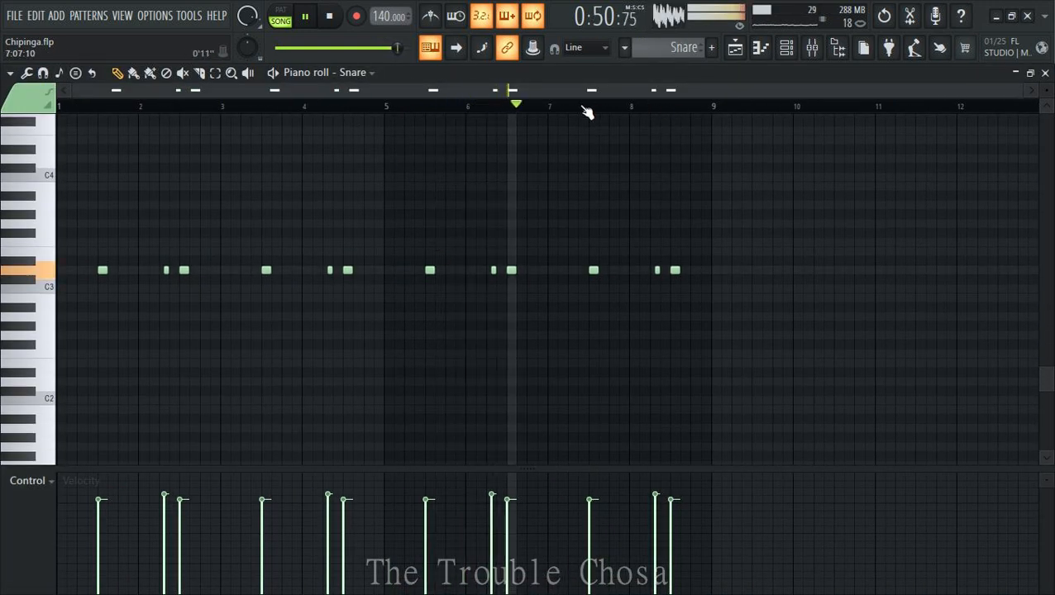
pyautogui.scroll(3, 583, 107)
pyautogui.scroll(-2, 587, 112)
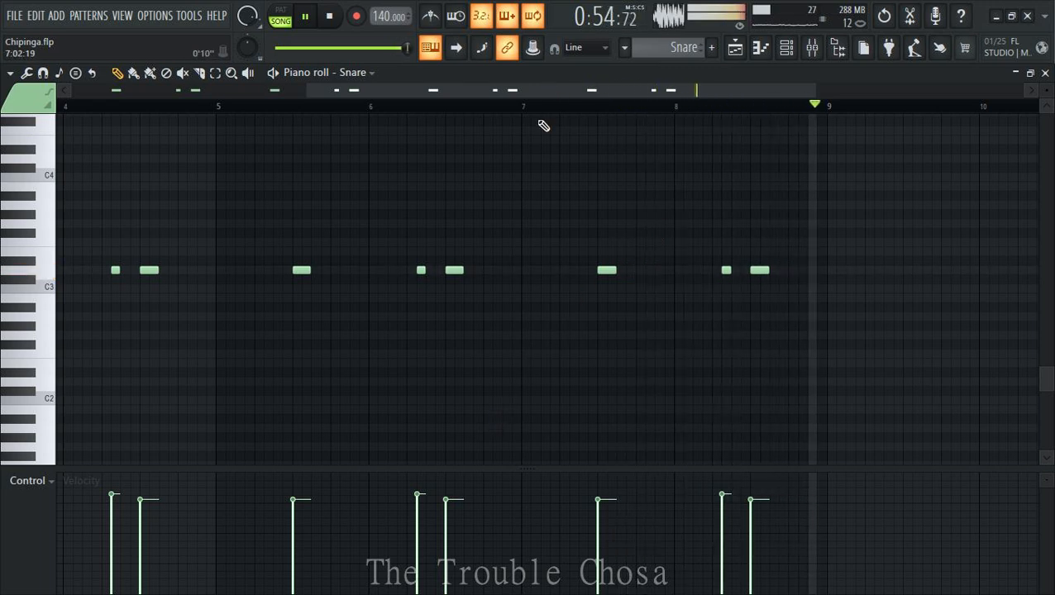
pyautogui.scroll(-4, 542, 120)
pyautogui.scroll(-2, 529, 126)
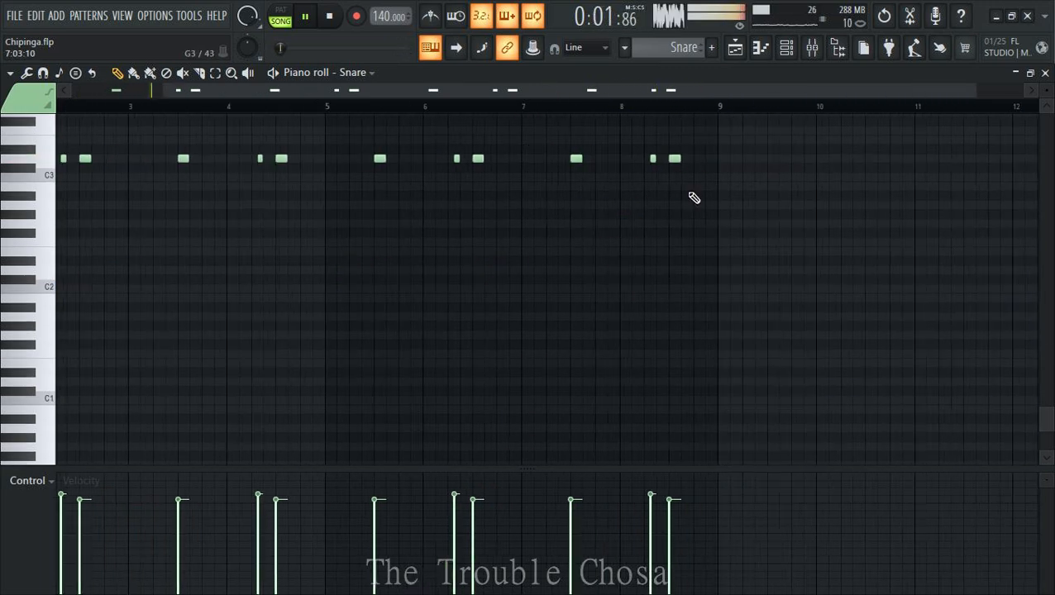
pyautogui.click(1046, 73)
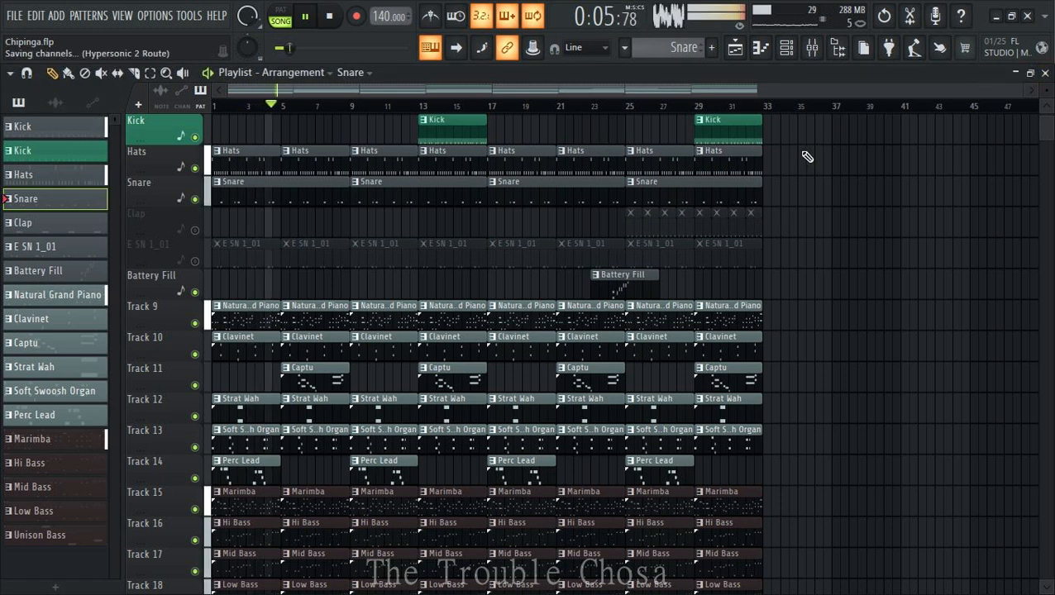
# - Unmute the E SN 1_01 track and save the project over the existing Chipinga file
pyautogui.click(195, 261)
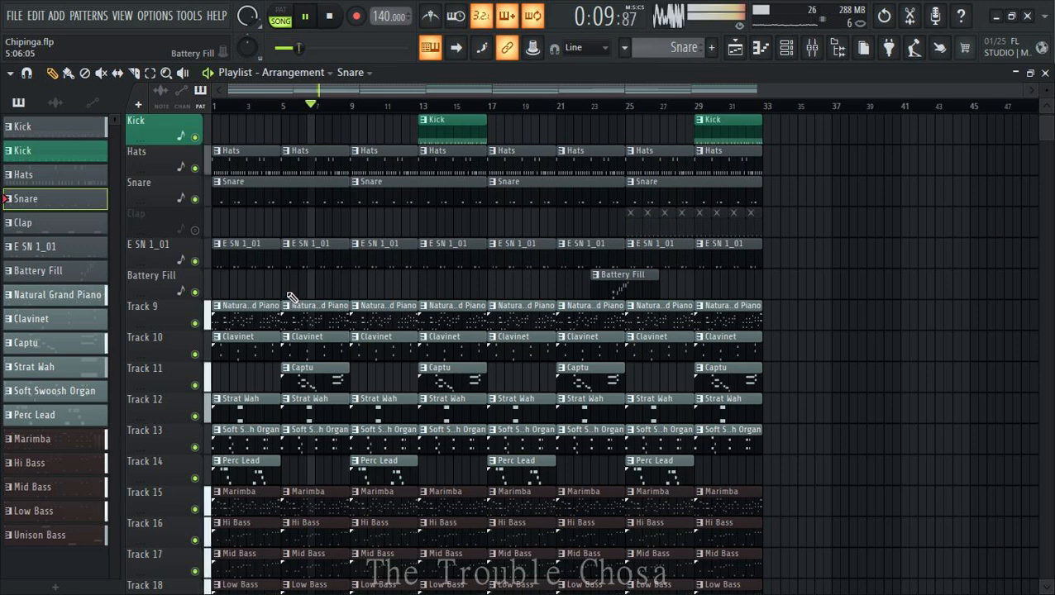
pyautogui.scroll(-5, 331, 293)
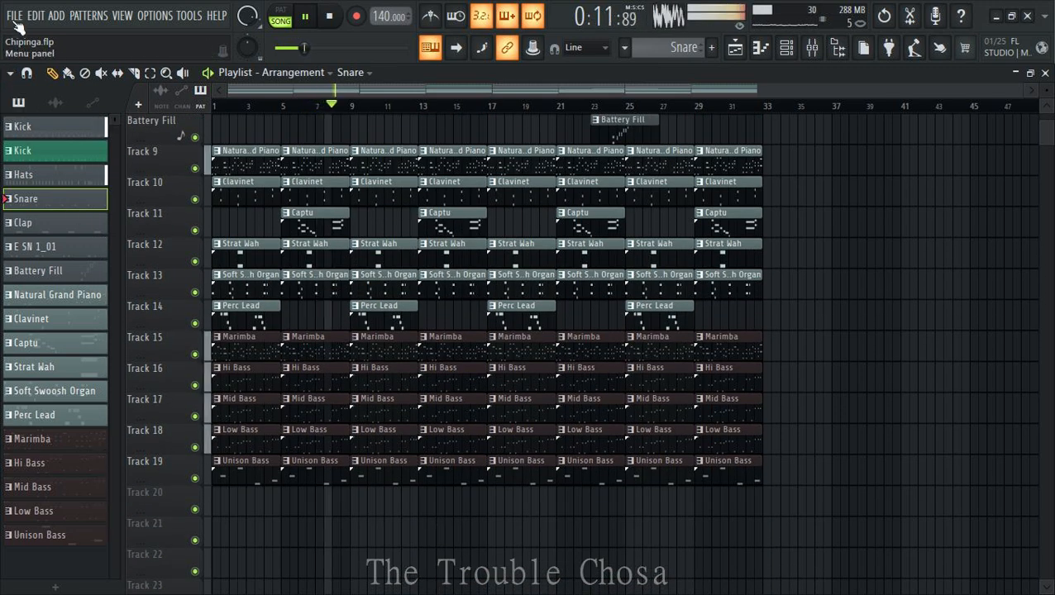
pyautogui.click(15, 18)
pyautogui.click(37, 100)
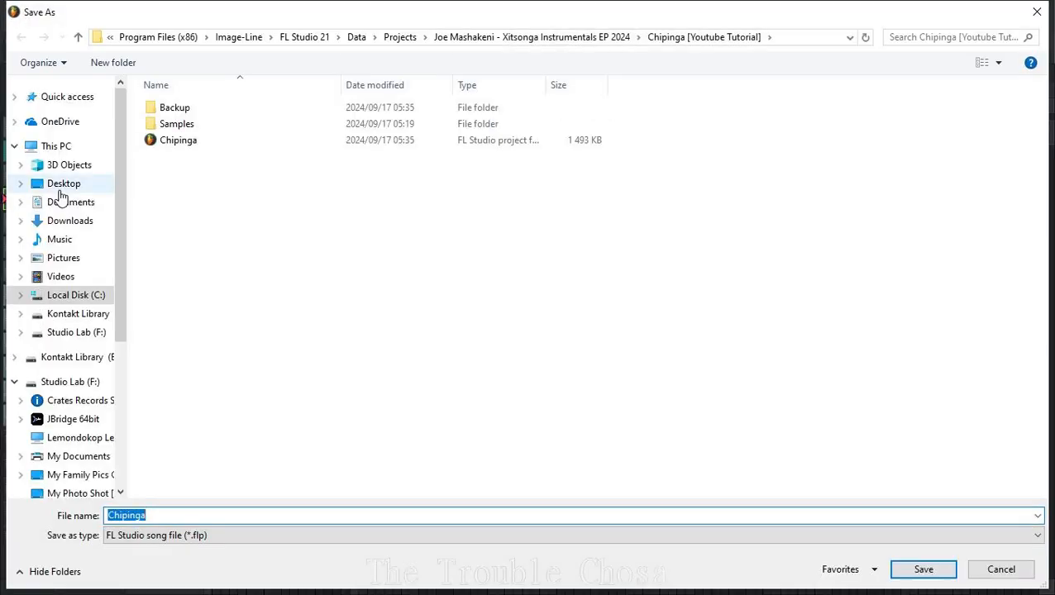
pyautogui.press('Return')
pyautogui.press('Return')
# - Unmute the Clap track
pyautogui.scroll(-4, 600, 405)
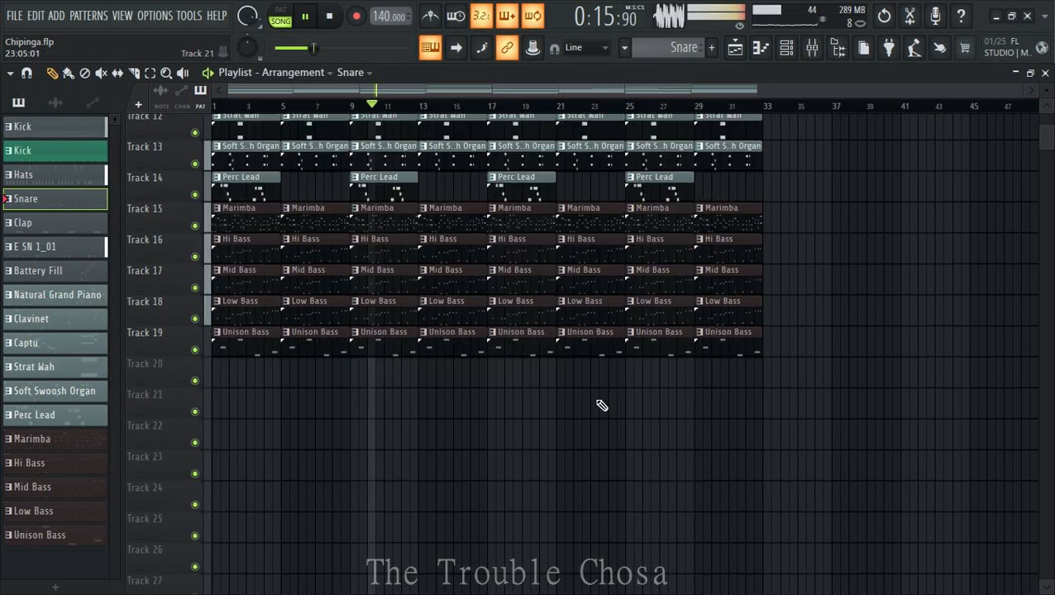
pyautogui.scroll(6, 566, 377)
pyautogui.scroll(4, 565, 377)
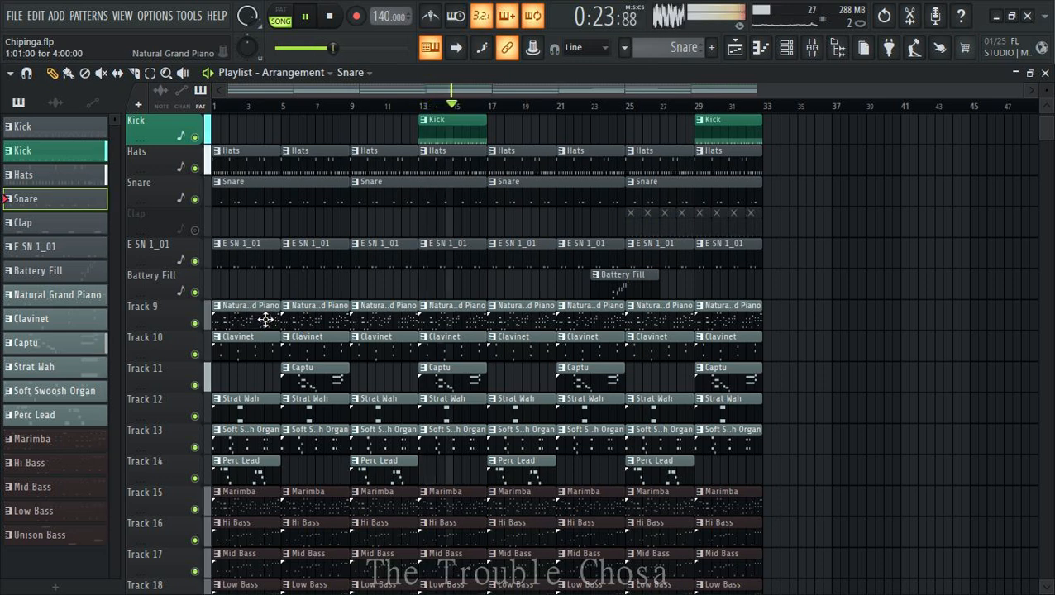
pyautogui.click(200, 234)
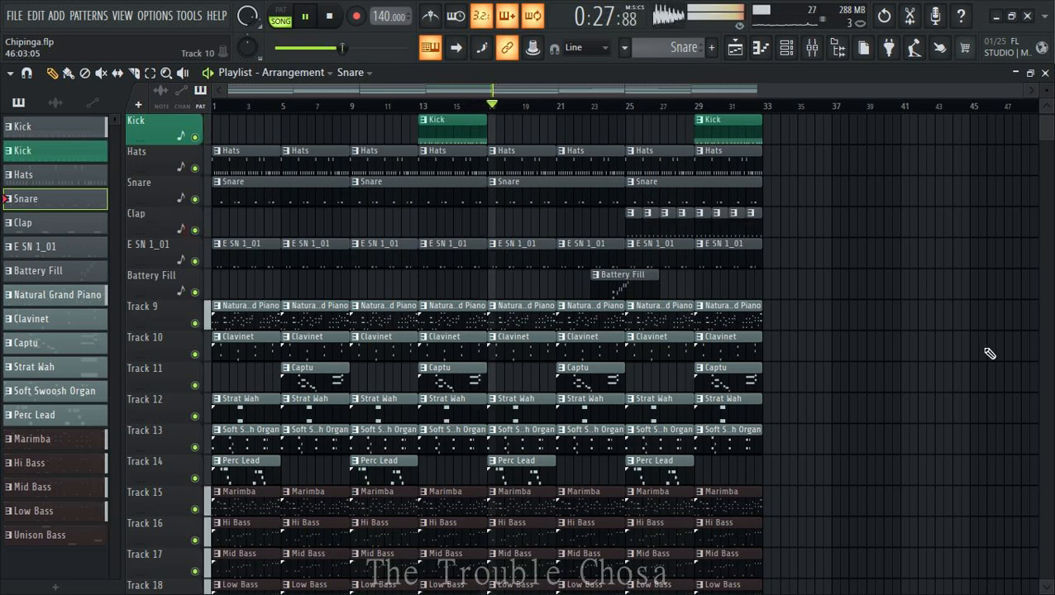
# - Examine the Battery Fill pattern's tom and crash notes around bars 6 and 7 in the piano roll, then return to the playlist
pyautogui.scroll(2, 800, 313)
pyautogui.doubleClick(633, 353)
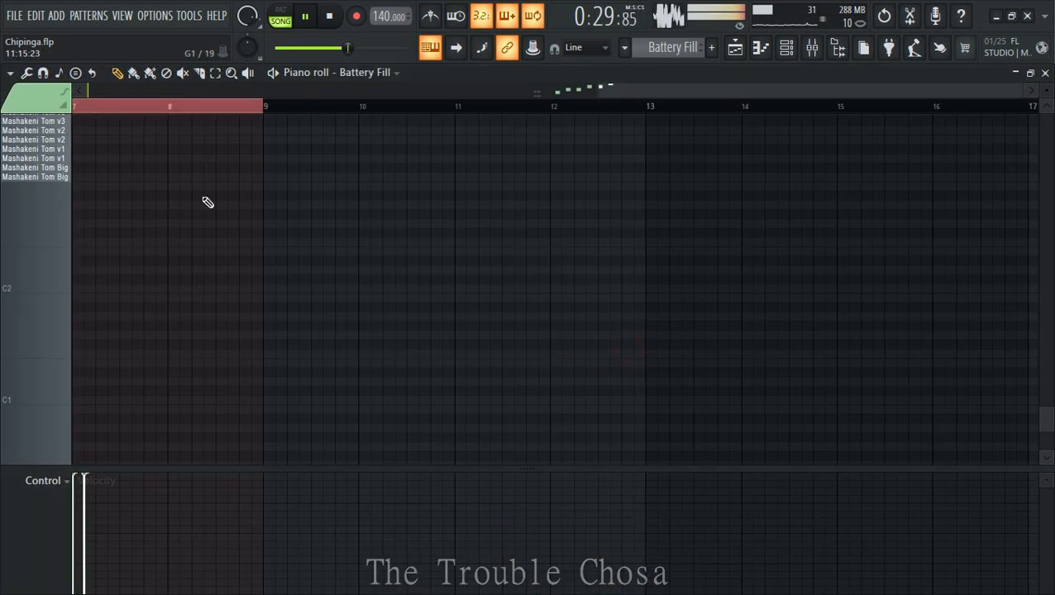
pyautogui.moveTo(653, 89); pyautogui.dragTo(329, 119)
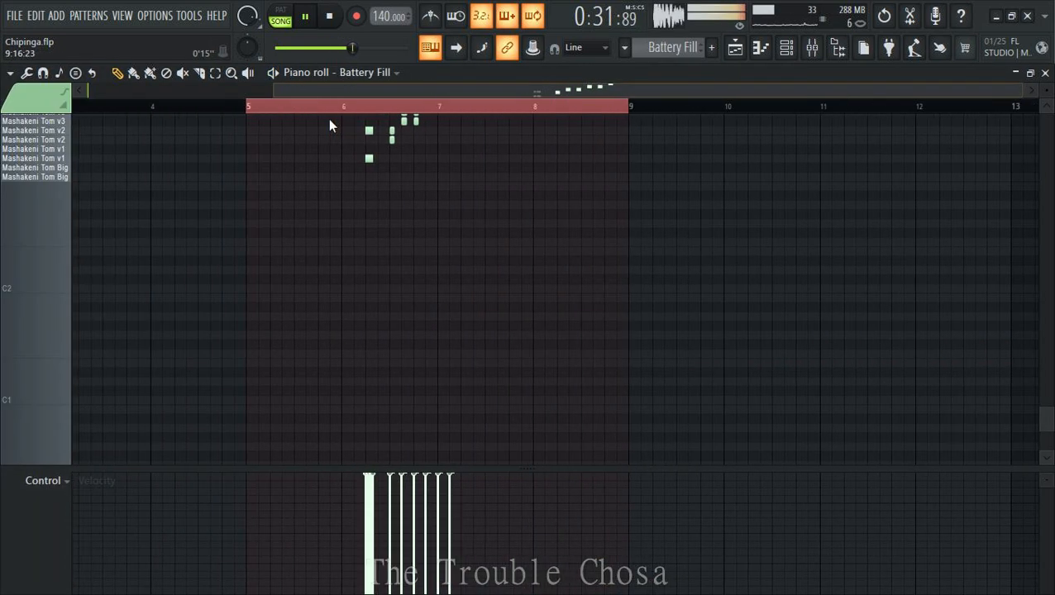
pyautogui.scroll(4, 565, 238)
pyautogui.scroll(6, 419, 108)
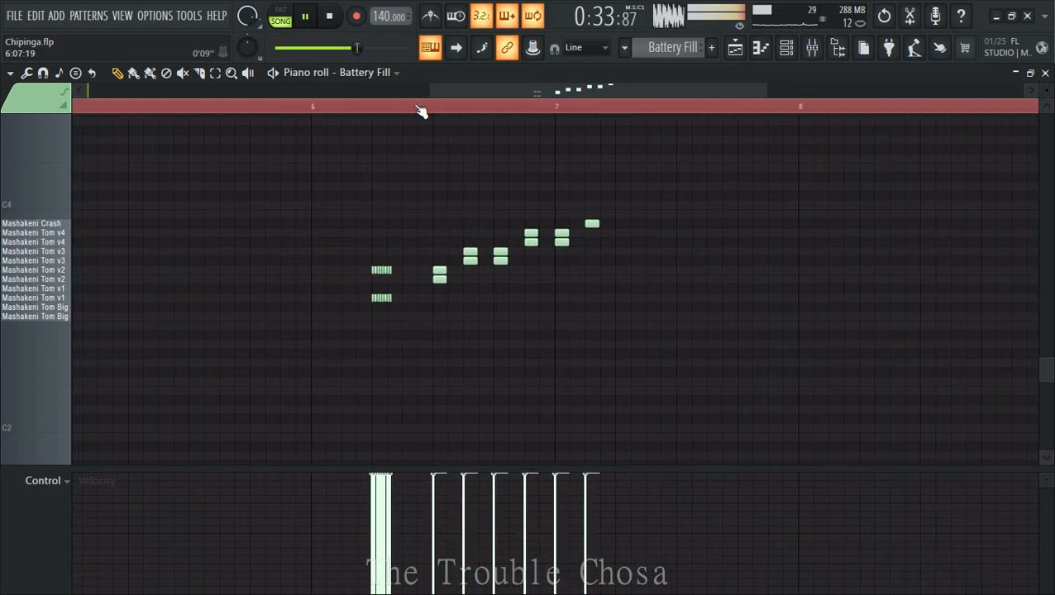
pyautogui.scroll(-3, 422, 110)
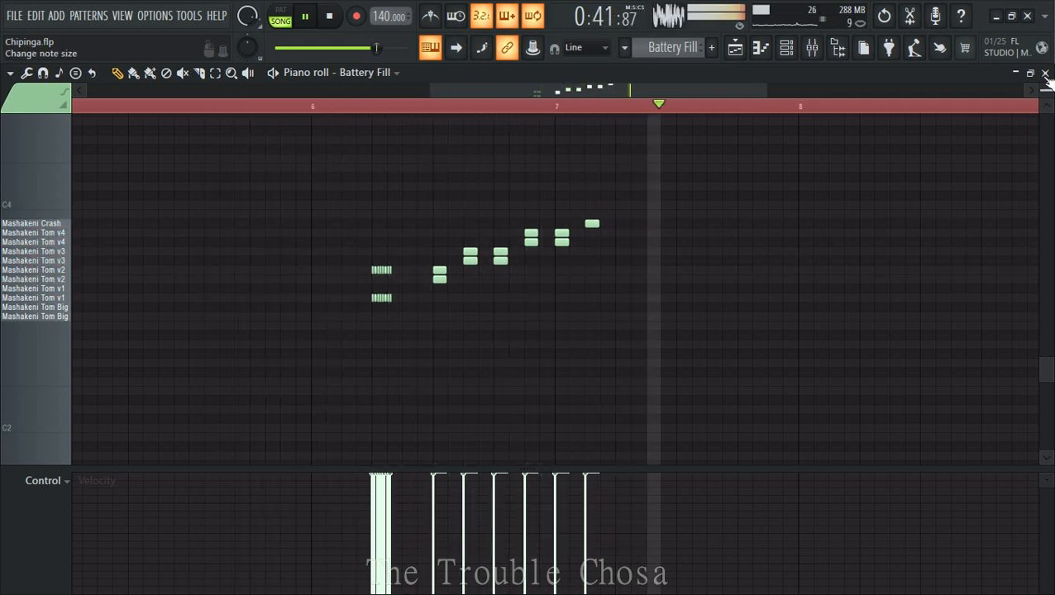
pyautogui.press('F5')
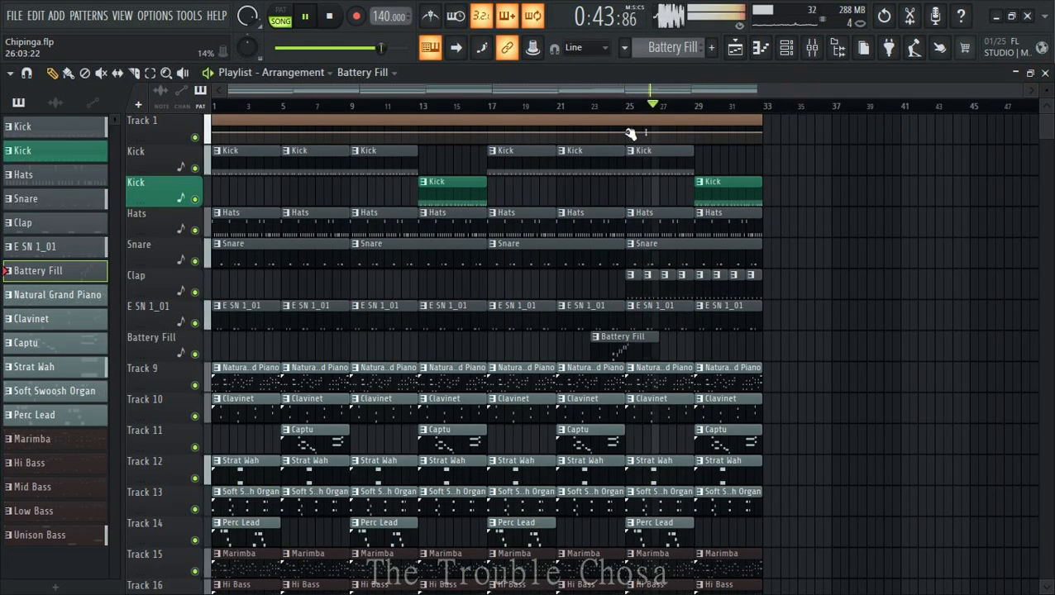
pyautogui.scroll(-4, 601, 210)
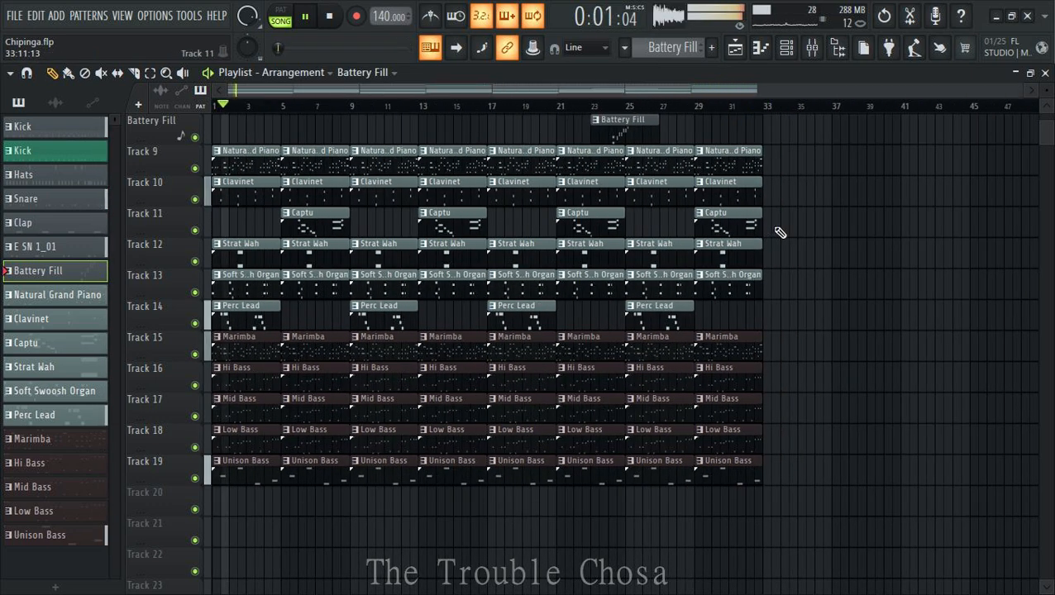
# - Duplicate all the playlist clips of the 32-bar arrangement into the following 32 bars, starting at bar 33
pyautogui.hotkey('ctrl', 'a')
pyautogui.hotkey('ctrl', 'b')
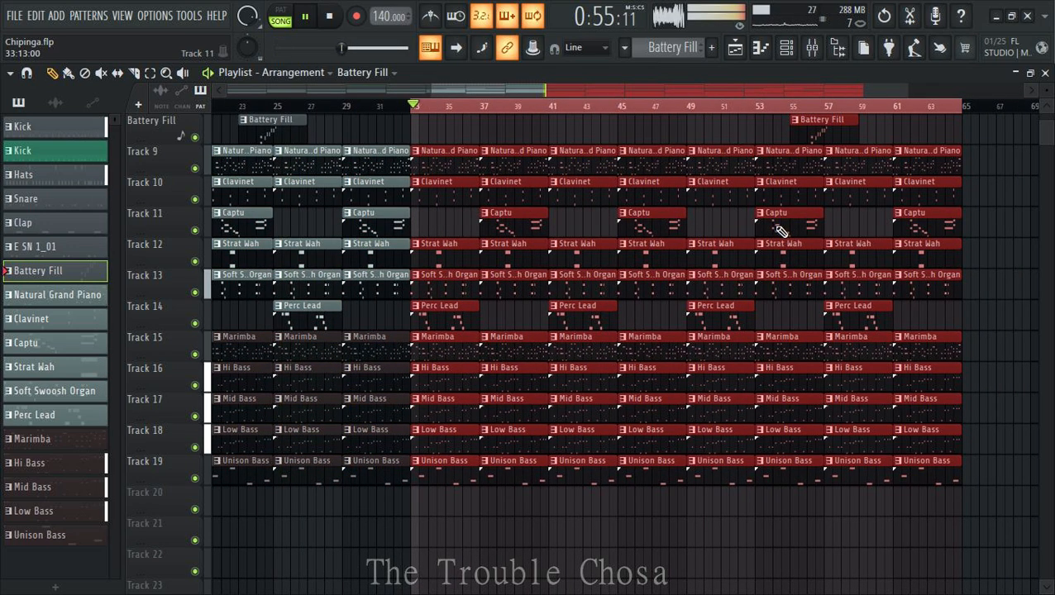
pyautogui.click(337, 109)
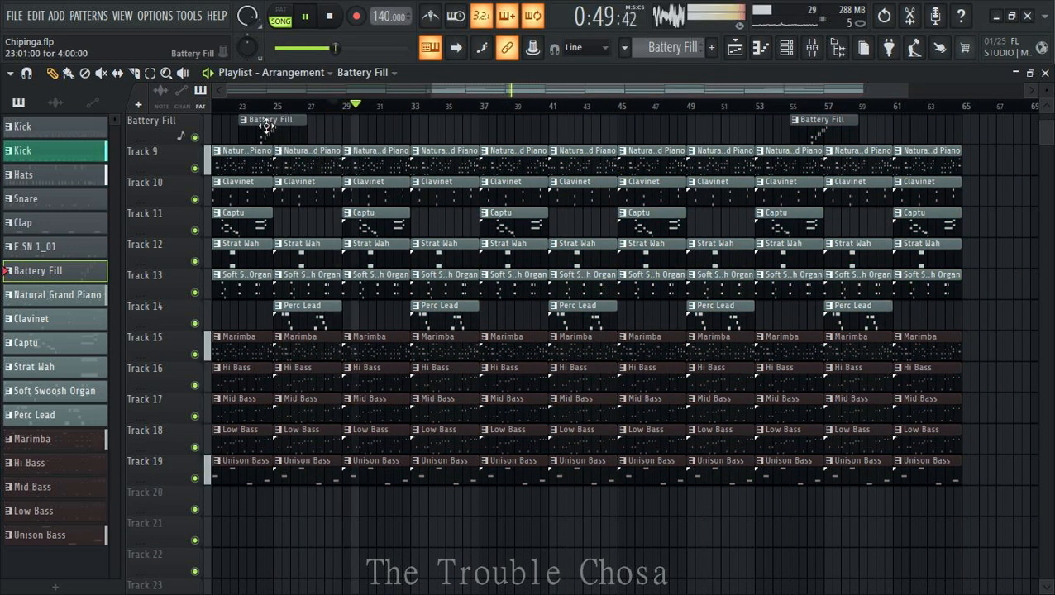
# - Move the first Battery Fill clip so it starts at bar 35
pyautogui.moveTo(266, 126); pyautogui.dragTo(408, 120)
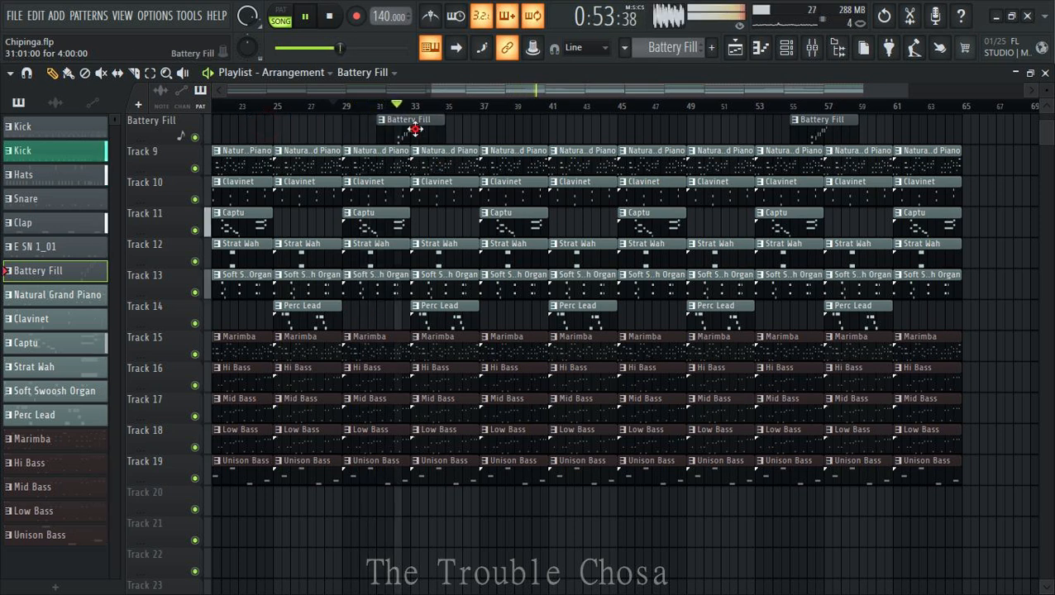
pyautogui.moveTo(414, 125); pyautogui.dragTo(483, 125)
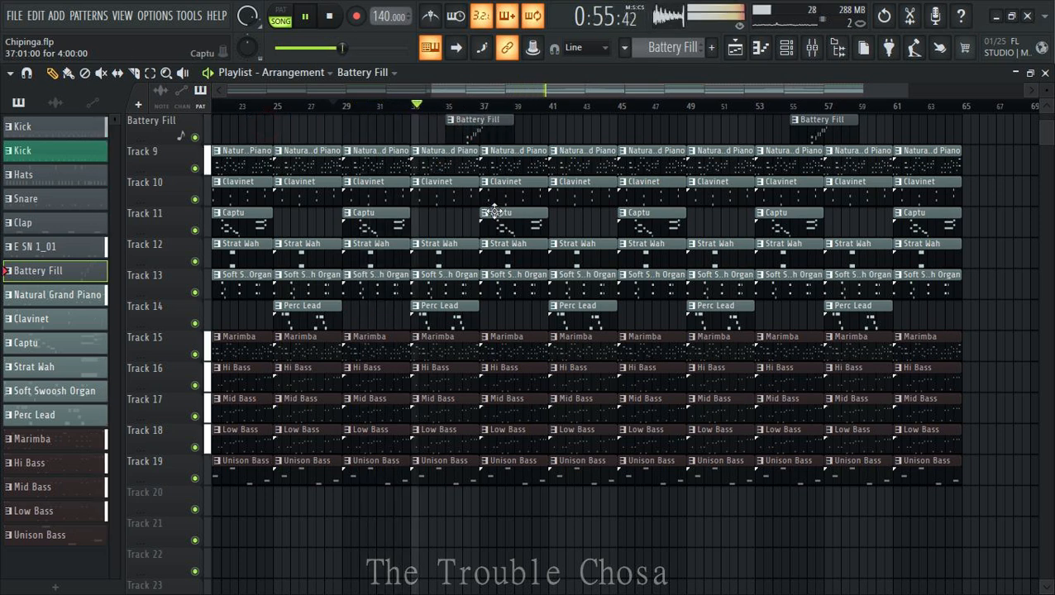
# - Delete the Low Bass, Mid Bass and Hi Bass clips that start at bar 37
pyautogui.rightClick(513, 433)
pyautogui.rightClick(516, 403)
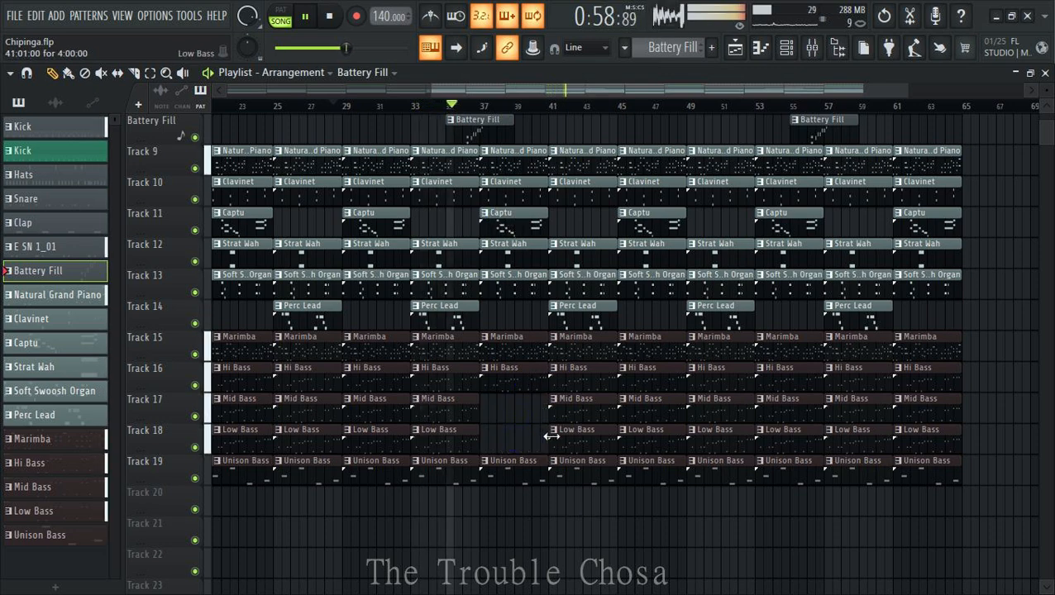
pyautogui.rightClick(519, 380)
# - Trim the bar 41 bass clips so Mid Bass ends at bar 43 and Hi Bass and Low Bass start there
pyautogui.scroll(3, 592, 294)
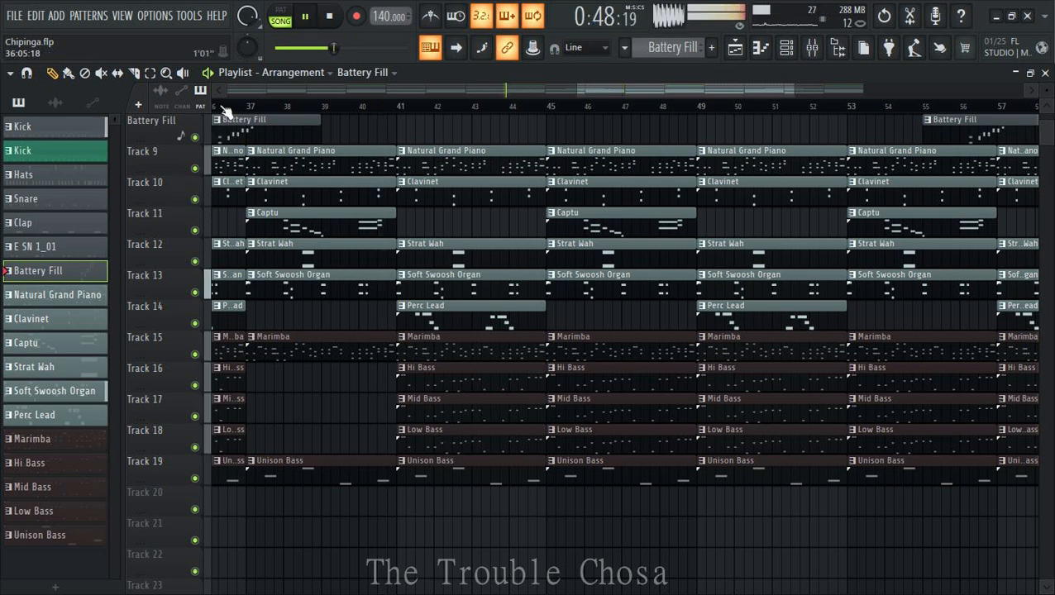
pyautogui.click(225, 111)
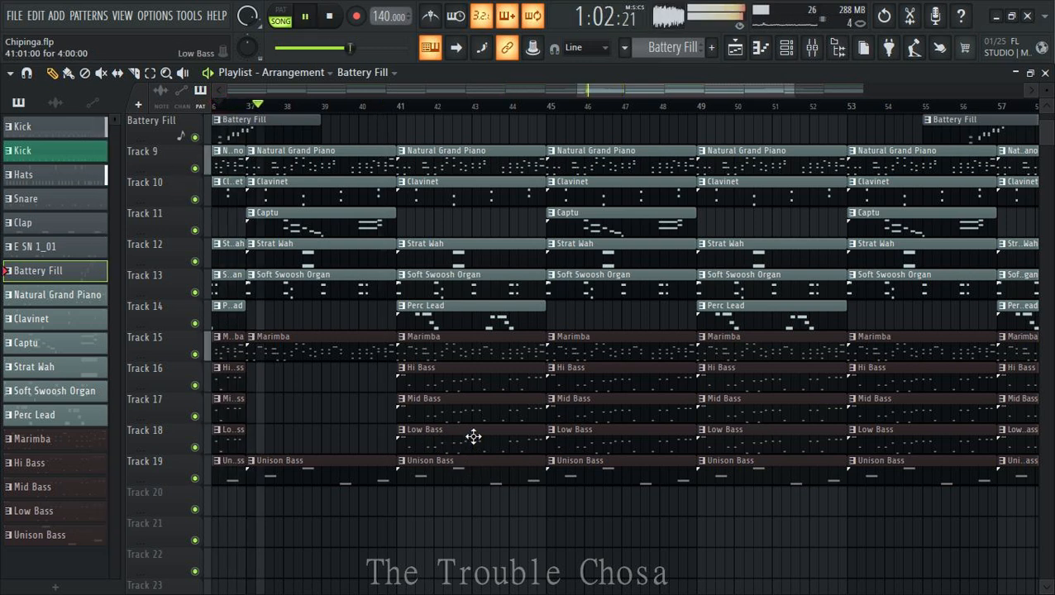
pyautogui.moveTo(547, 411); pyautogui.dragTo(463, 420)
pyautogui.moveTo(407, 377); pyautogui.dragTo(475, 377)
pyautogui.moveTo(404, 446); pyautogui.dragTo(469, 446)
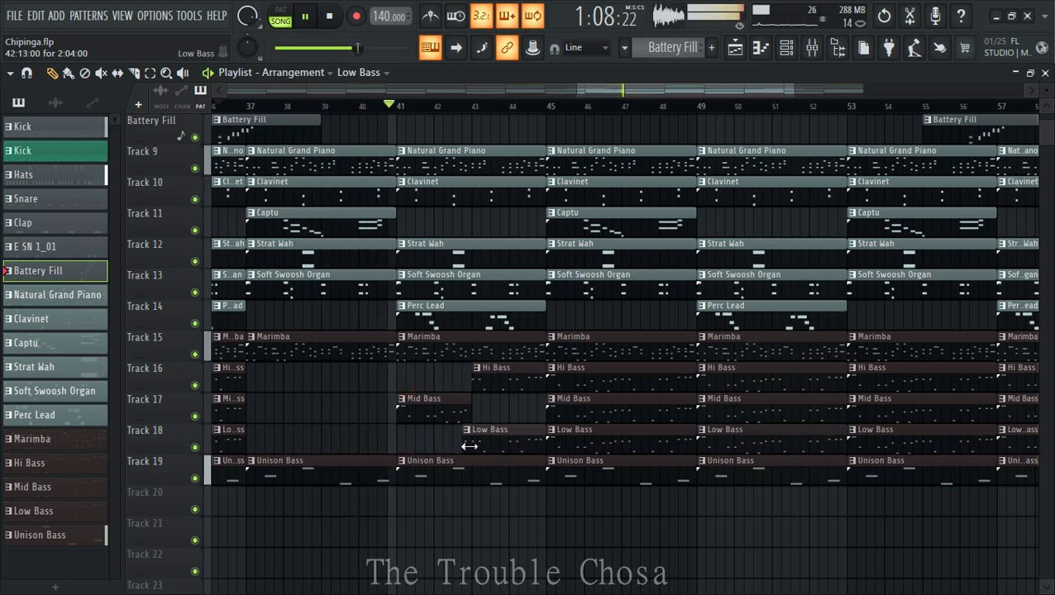
# - Make the Kick clip at bar 41 a unique pattern
pyautogui.scroll(7, 513, 388)
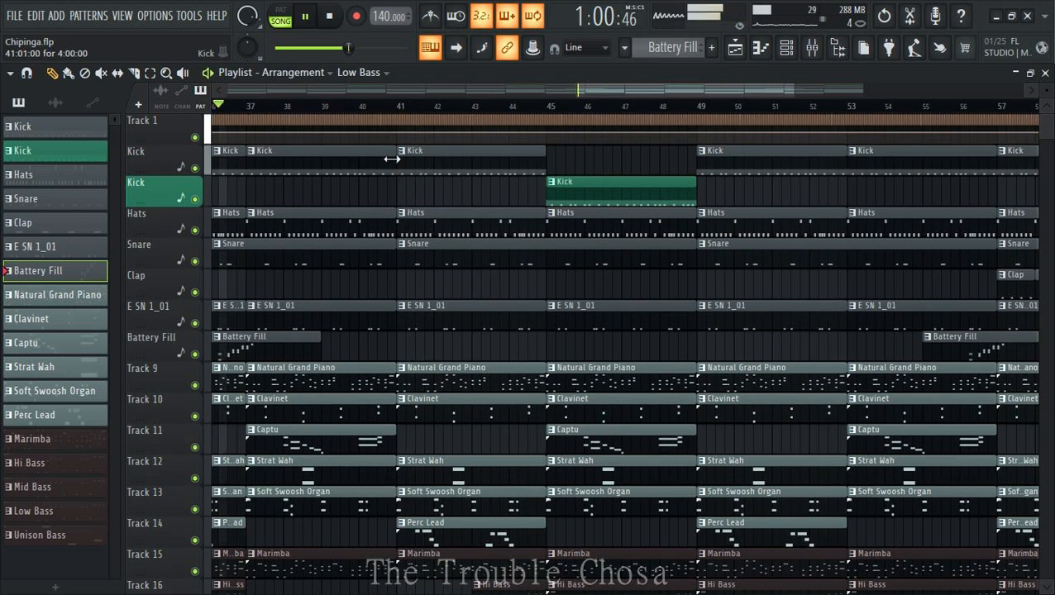
pyautogui.click(401, 151)
pyautogui.click(408, 281)
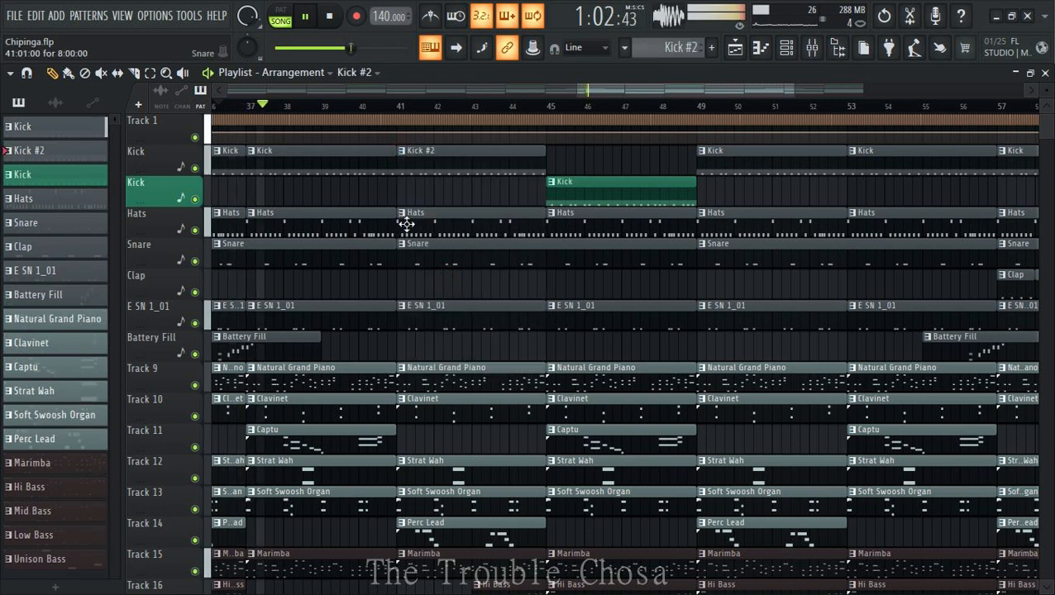
# - Rework the Kick #2 notes on C5 into two hits per bar in bars 1 and 2 and a tight roll in bar 3
pyautogui.doubleClick(424, 161)
pyautogui.scroll(-2, 325, 96)
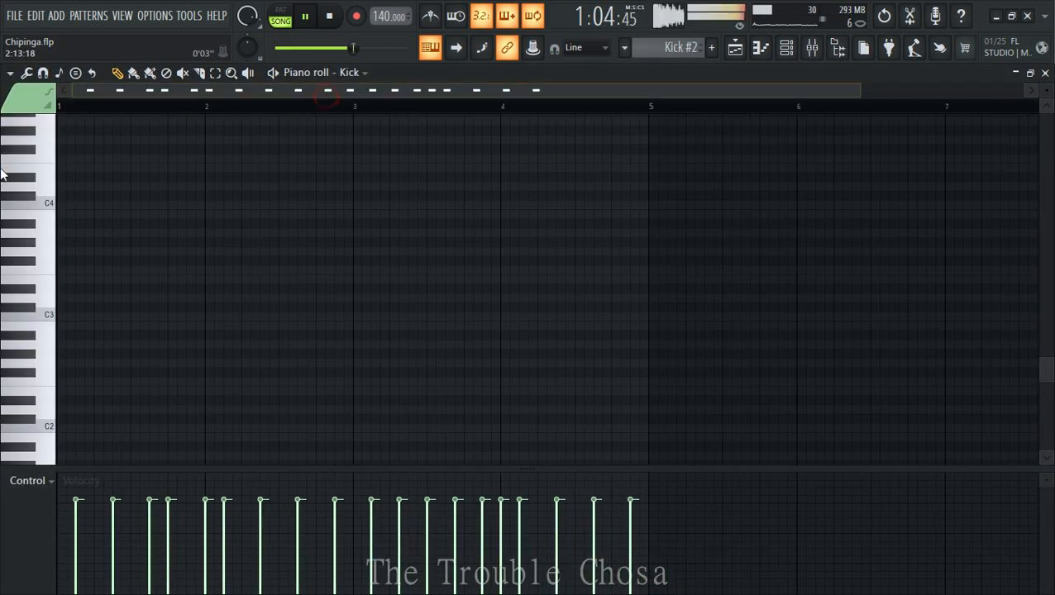
pyautogui.scroll(5, 166, 206)
pyautogui.click(135, 288)
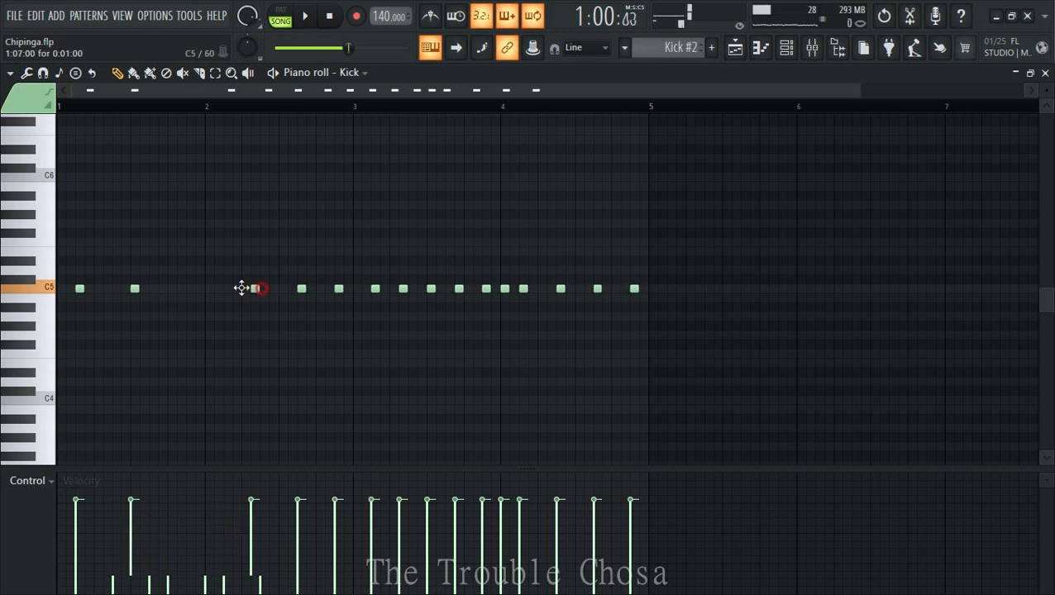
pyautogui.moveTo(242, 289); pyautogui.dragTo(229, 289)
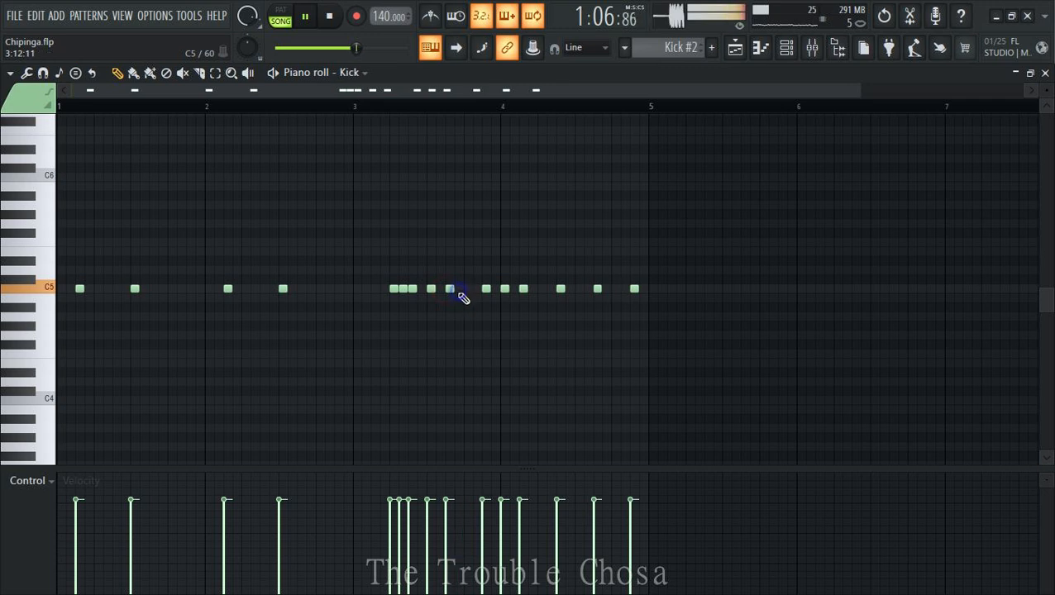
# - Replace the last three Kick #2 notes in bar 4 with a single C5 note mid-bar, and return to the playlist
pyautogui.rightClick(560, 288)
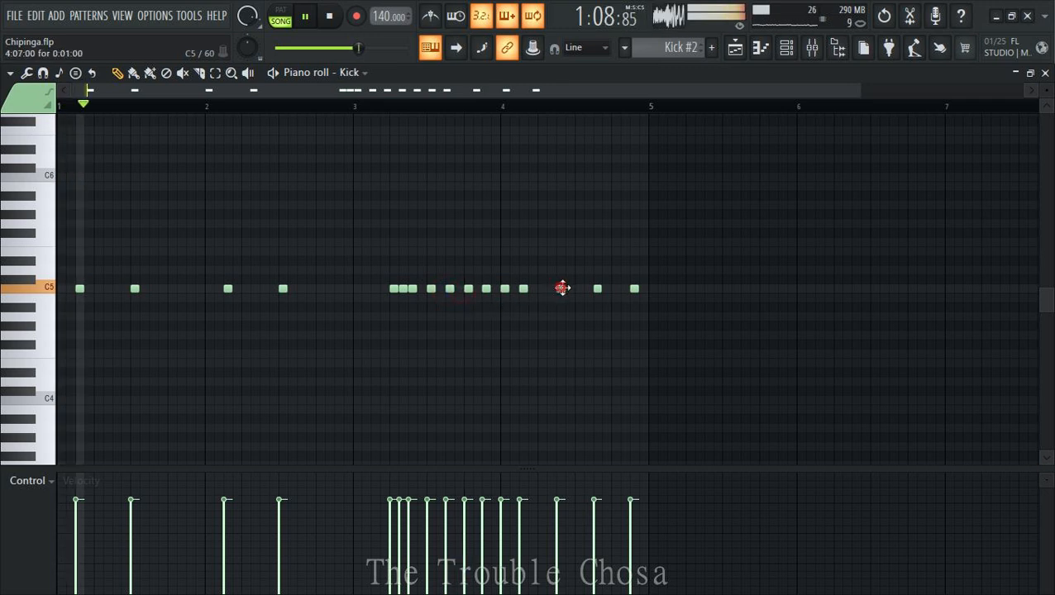
pyautogui.click(579, 288)
pyautogui.rightClick(597, 288)
pyautogui.rightClick(634, 288)
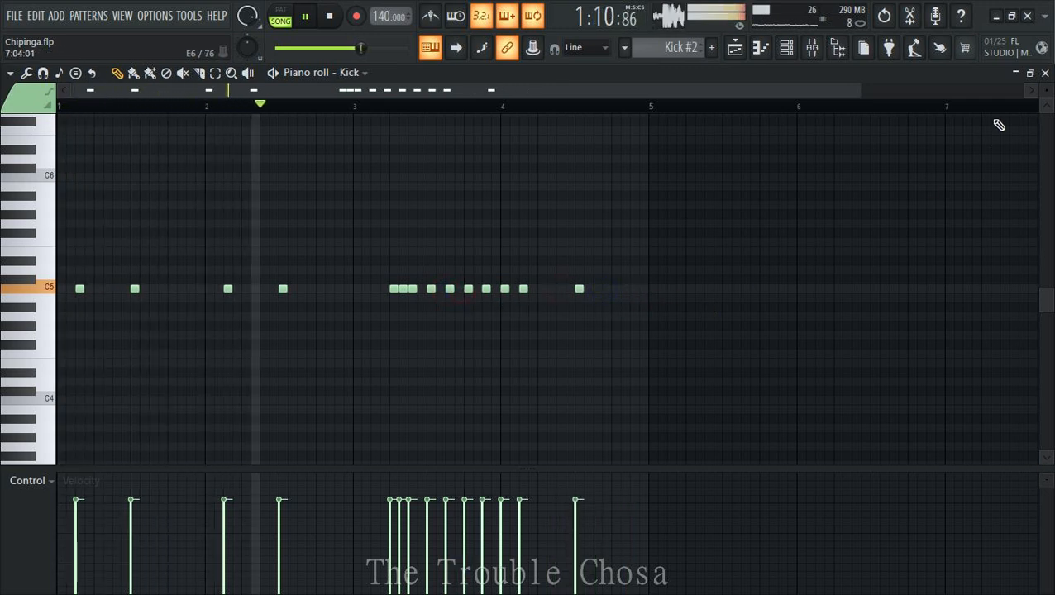
pyautogui.press('F5')
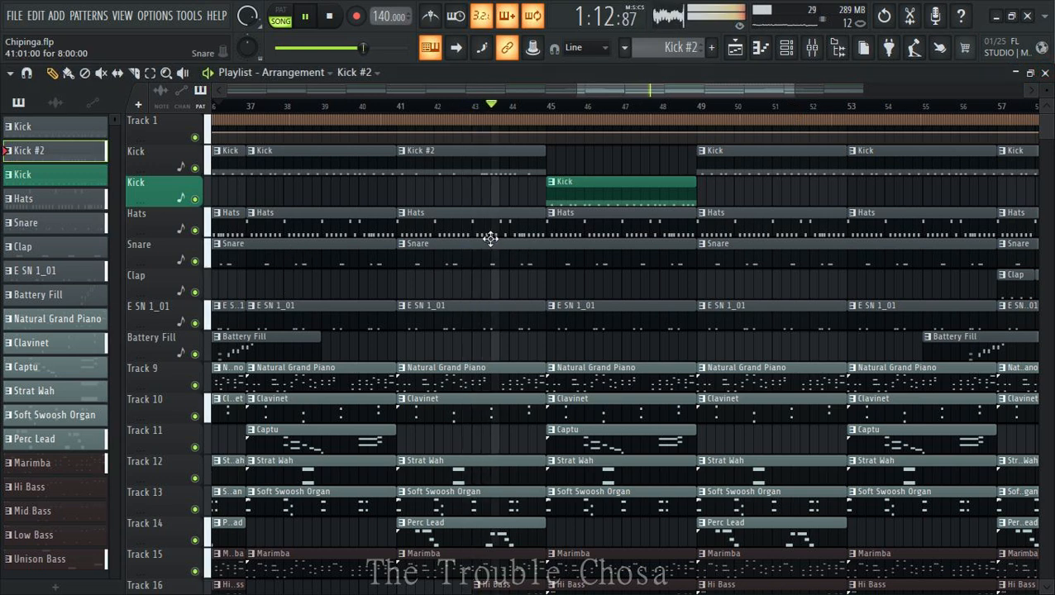
# - Try to rename the Kick #2 pattern to Kick and give it the olive-green preset color 8
pyautogui.click(402, 151)
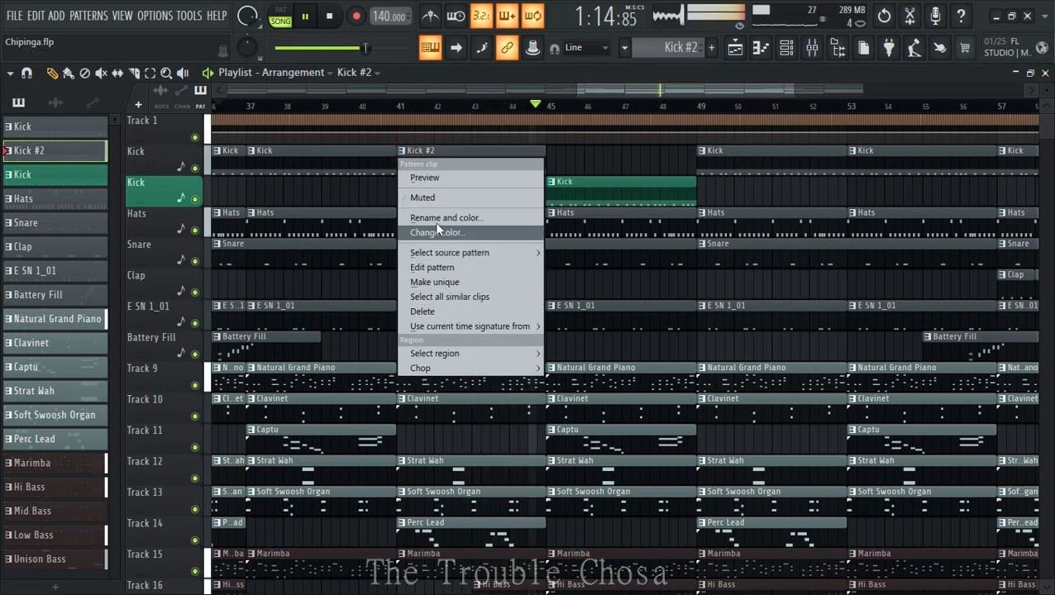
pyautogui.click(439, 218)
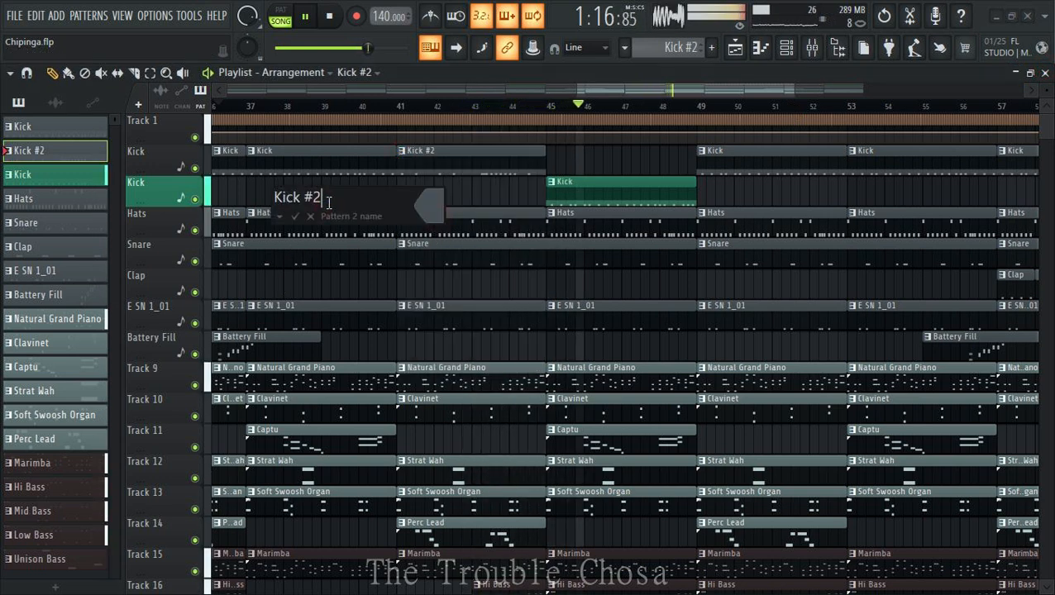
pyautogui.press('BackSpace')
pyautogui.press('BackSpace')
pyautogui.press('BackSpace')
pyautogui.click(429, 206)
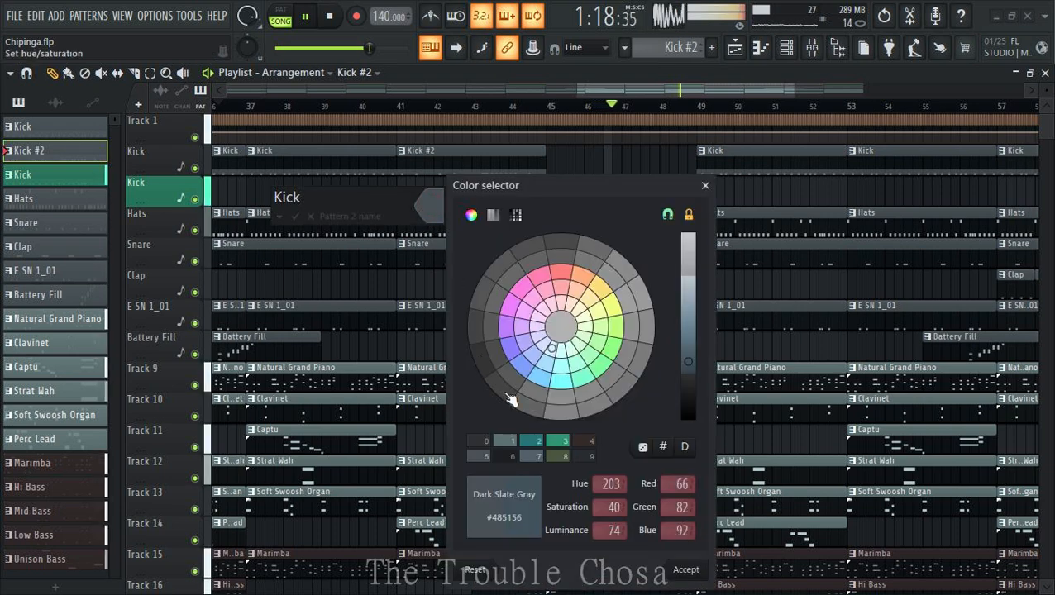
pyautogui.click(565, 457)
pyautogui.click(685, 570)
pyautogui.press('Return')
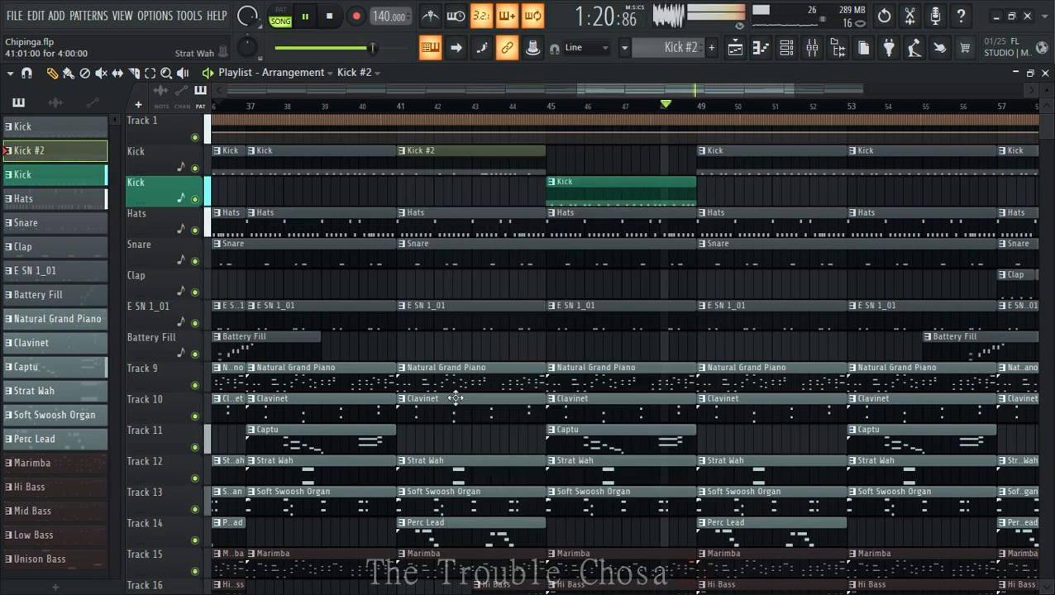
# - Place four one-step Battery Fill slices on the Battery Fill track, on steps 3 and 9 of bars 41 and 42
pyautogui.click(317, 108)
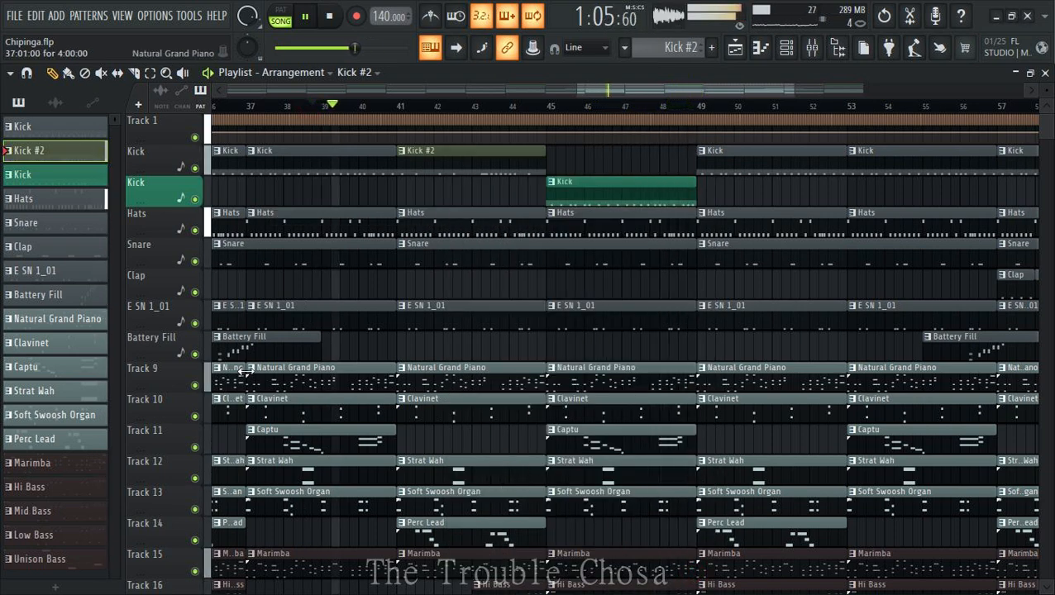
pyautogui.click(248, 346)
pyautogui.click(404, 343)
pyautogui.scroll(3, 390, 353)
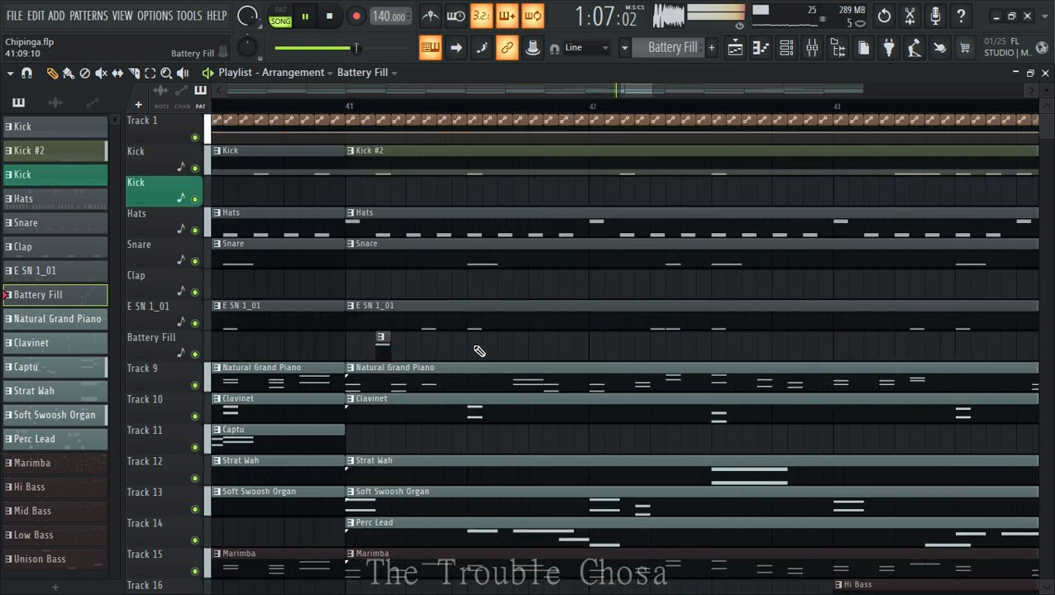
pyautogui.click(625, 346)
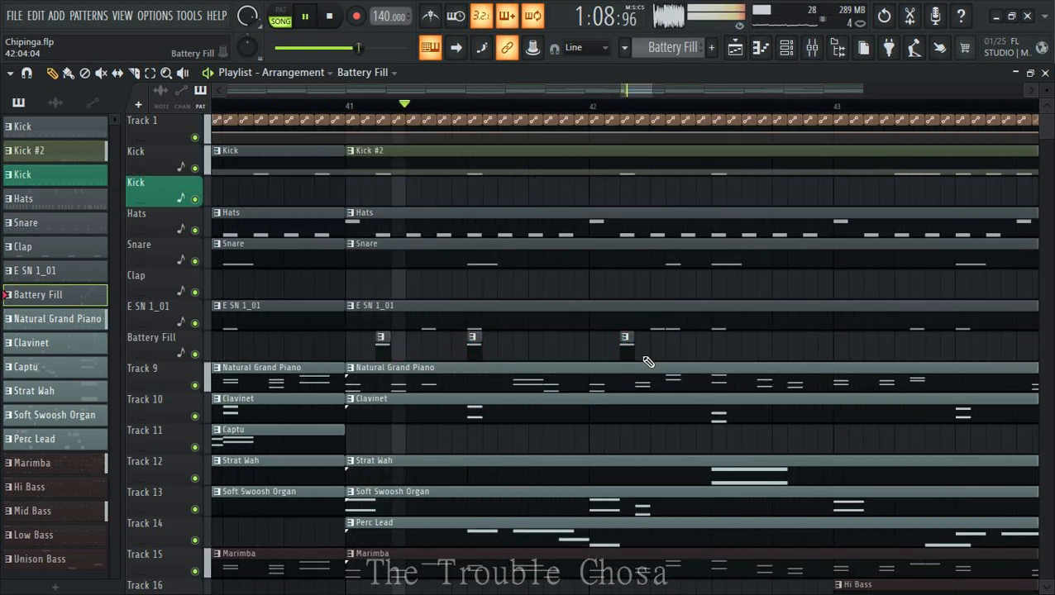
pyautogui.click(719, 352)
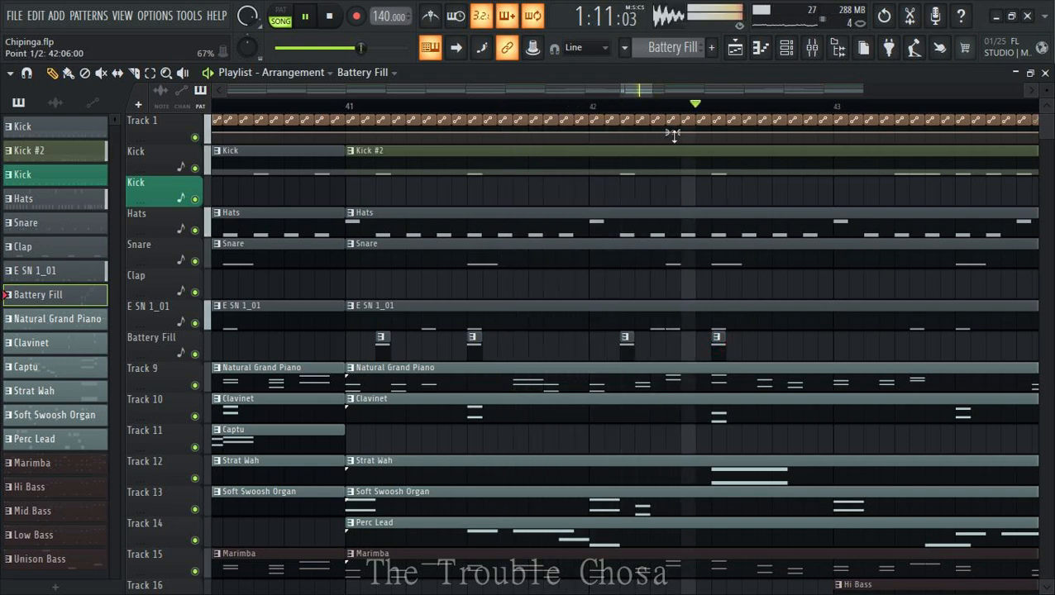
# - Place a full-length Battery Fill clip at bar 43 on the Battery Fill track
pyautogui.scroll(-5, 658, 109)
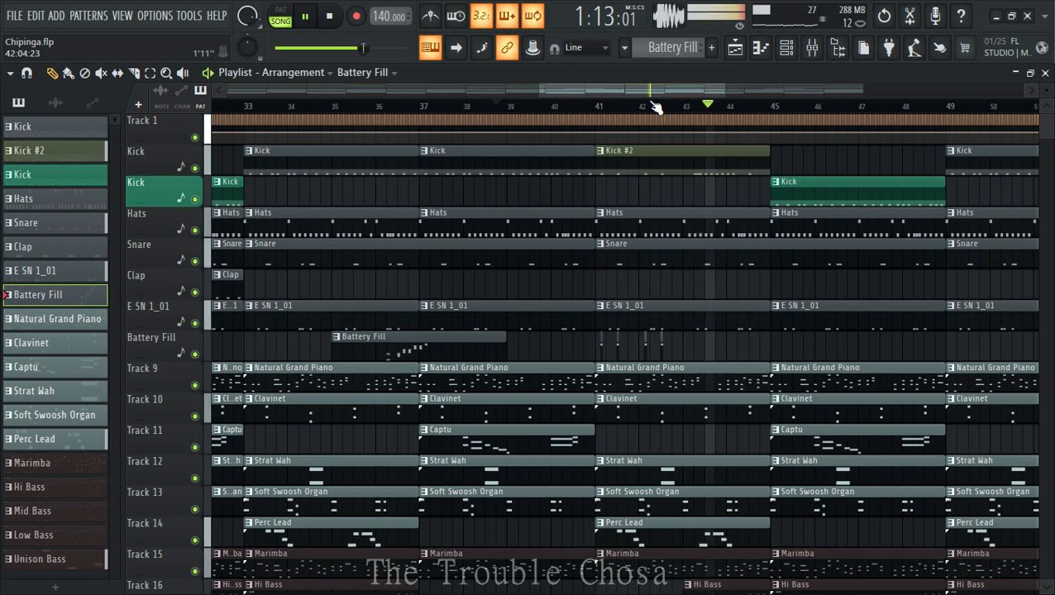
pyautogui.scroll(-2, 657, 109)
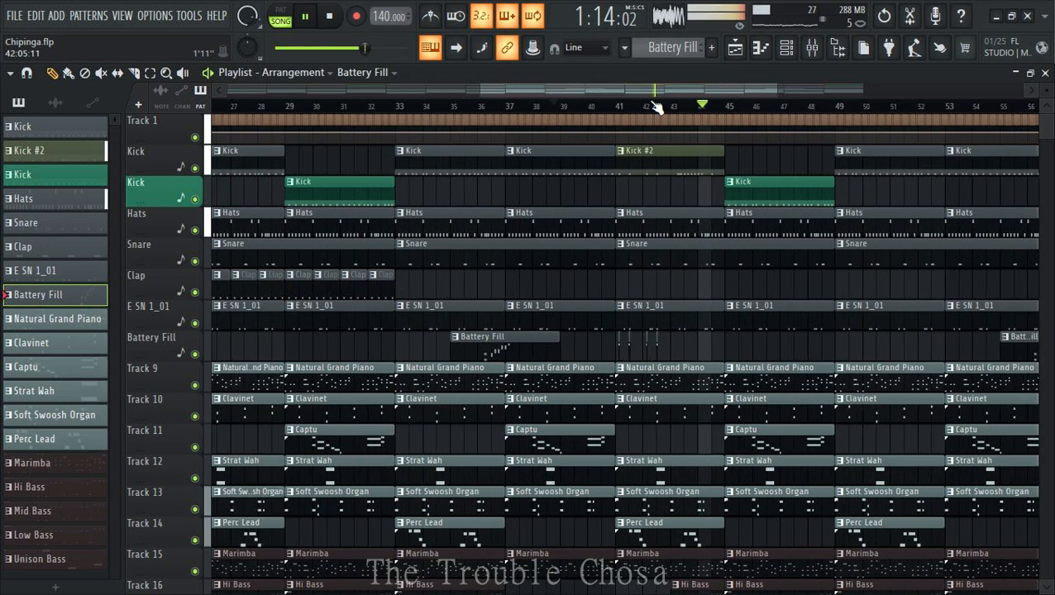
pyautogui.click(675, 348)
pyautogui.scroll(2, 769, 116)
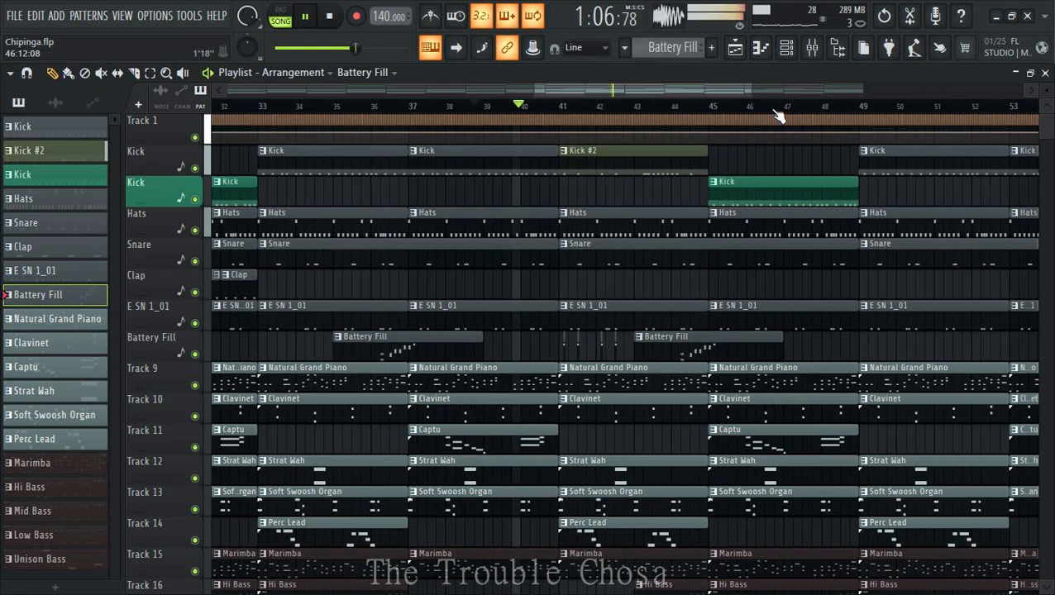
# - Delete the Perc Lead clip at bar 41 on Track 14
pyautogui.scroll(-6, 773, 116)
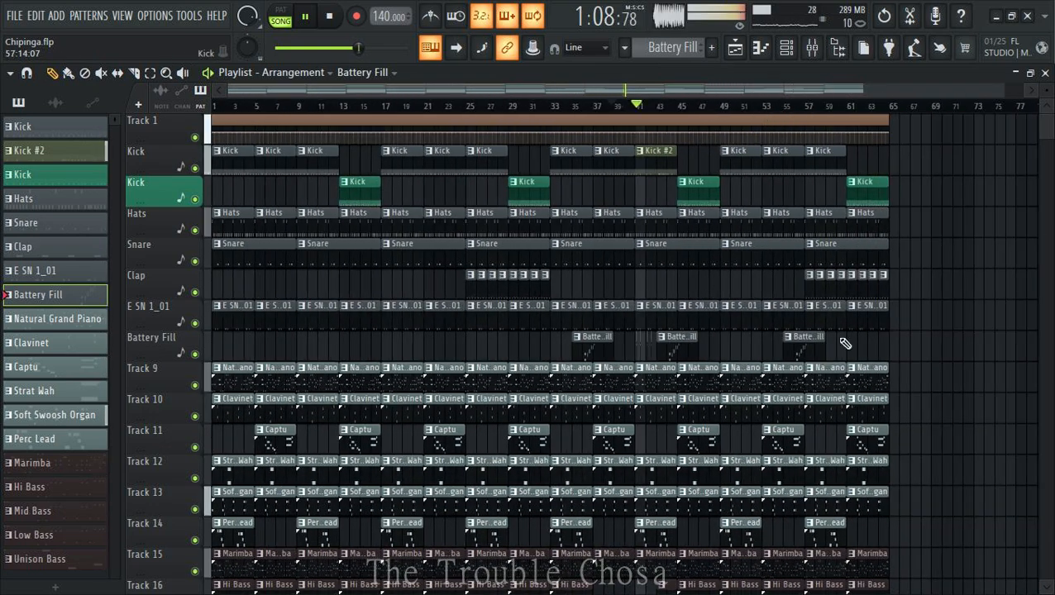
pyautogui.scroll(-5, 844, 339)
pyautogui.scroll(1, 787, 329)
pyautogui.scroll(1, 790, 331)
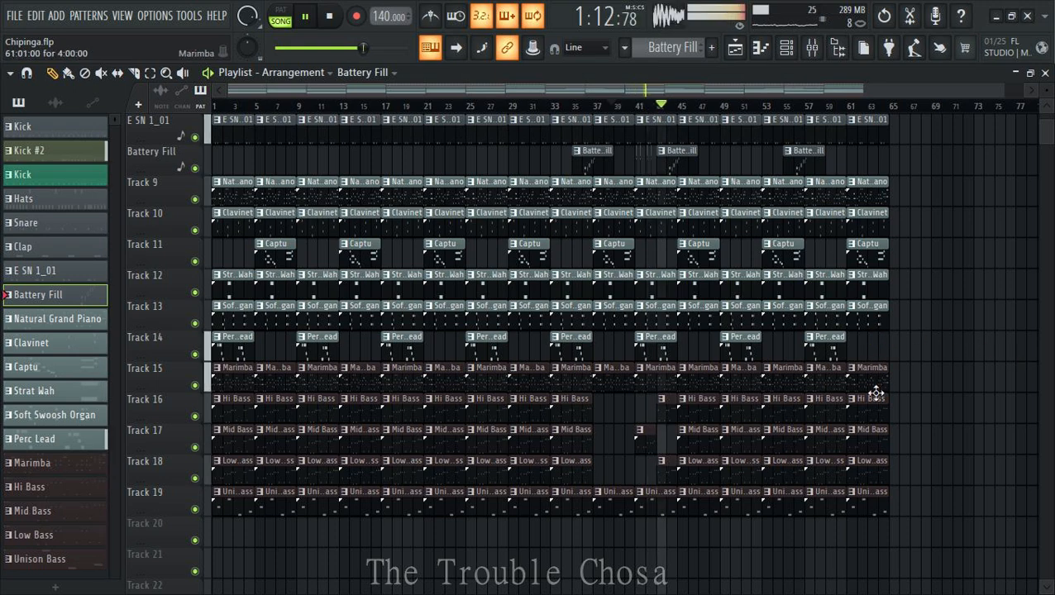
pyautogui.rightClick(655, 356)
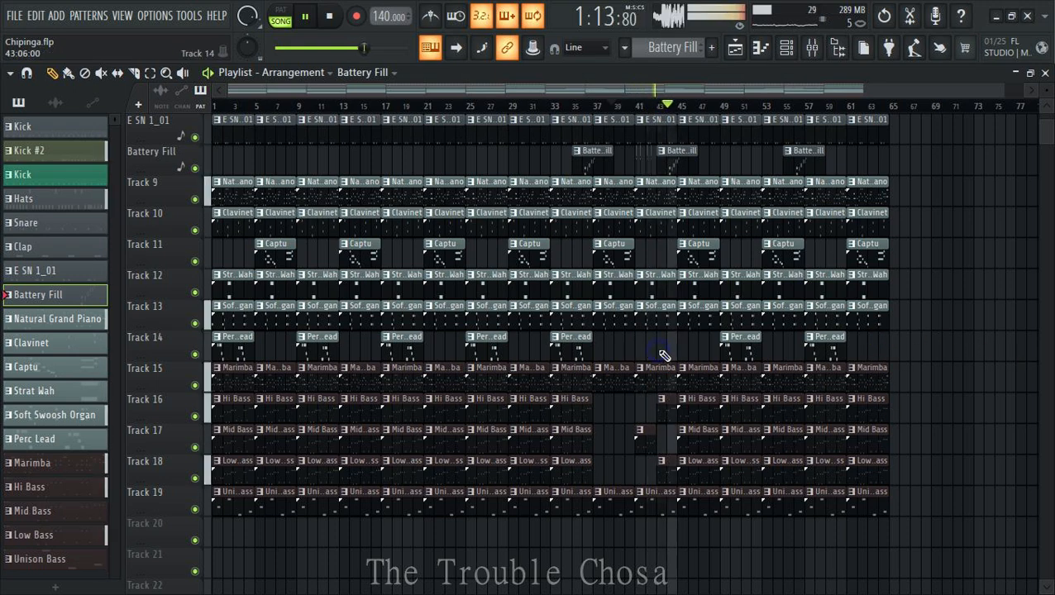
# - Make the Natural Grand Piano clip at bar 37 on Track 9 a unique pattern
pyautogui.click(539, 110)
pyautogui.scroll(3, 610, 308)
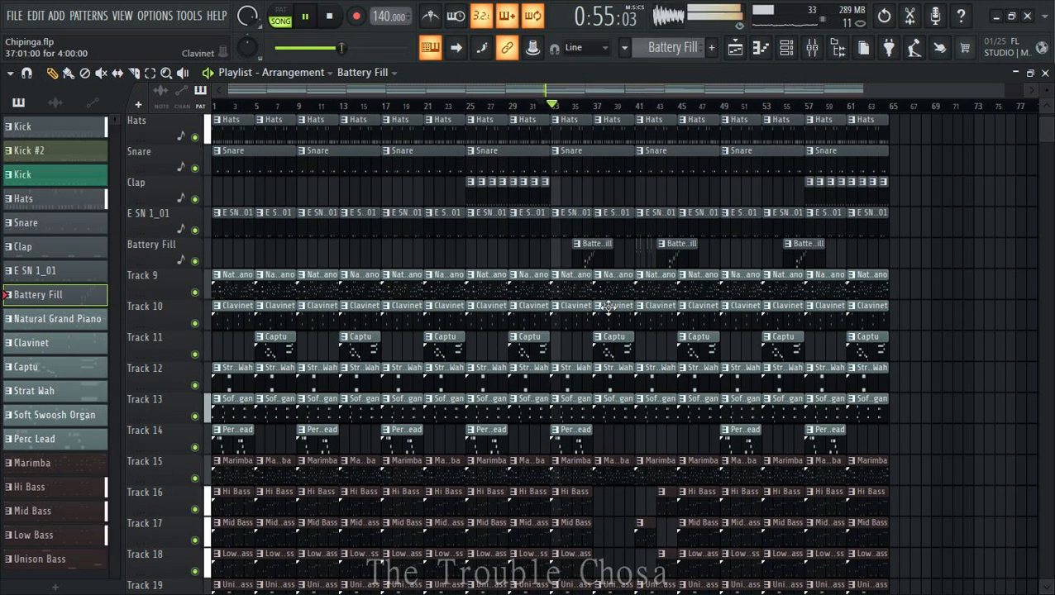
pyautogui.scroll(3, 644, 169)
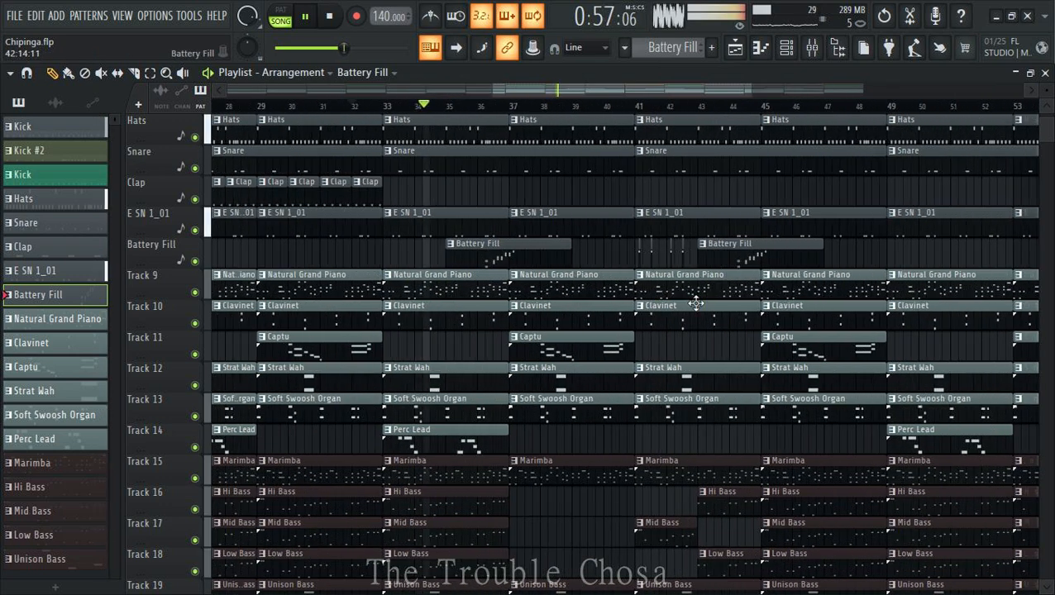
pyautogui.scroll(-4, 588, 331)
pyautogui.click(515, 151)
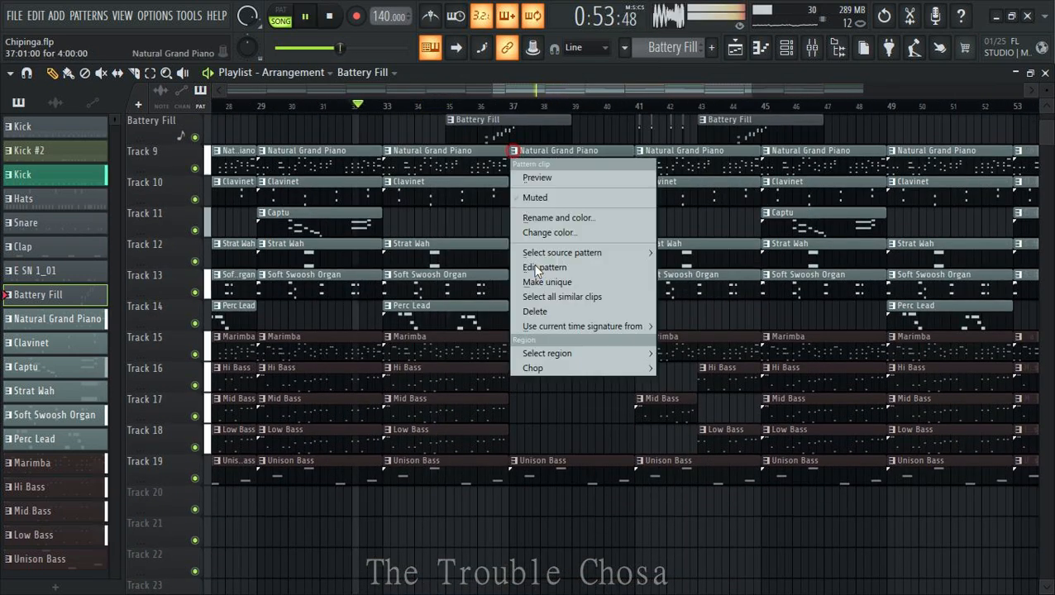
pyautogui.click(557, 284)
# - Replace the Natural Grand Piano clip at bar 41 on Track 9 with a Natural Grand Piano #2 clip
pyautogui.rightClick(644, 164)
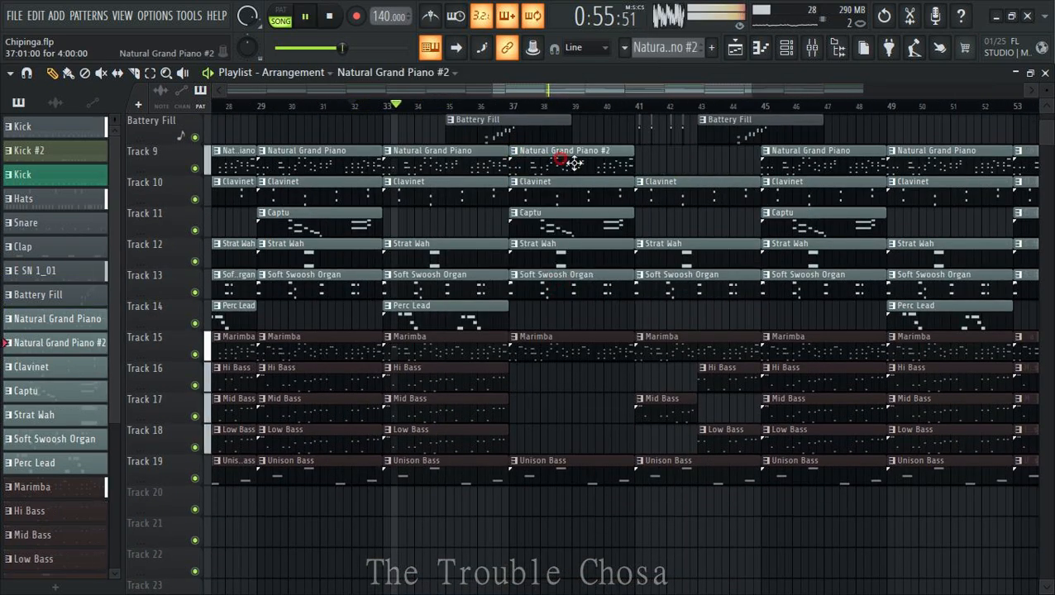
pyautogui.click(644, 166)
# - Thin out Natural Grand Piano #2 by deleting bar 2's middle chords, bar 3's third chord and the short notes in bar 4's second half
pyautogui.doubleClick(644, 161)
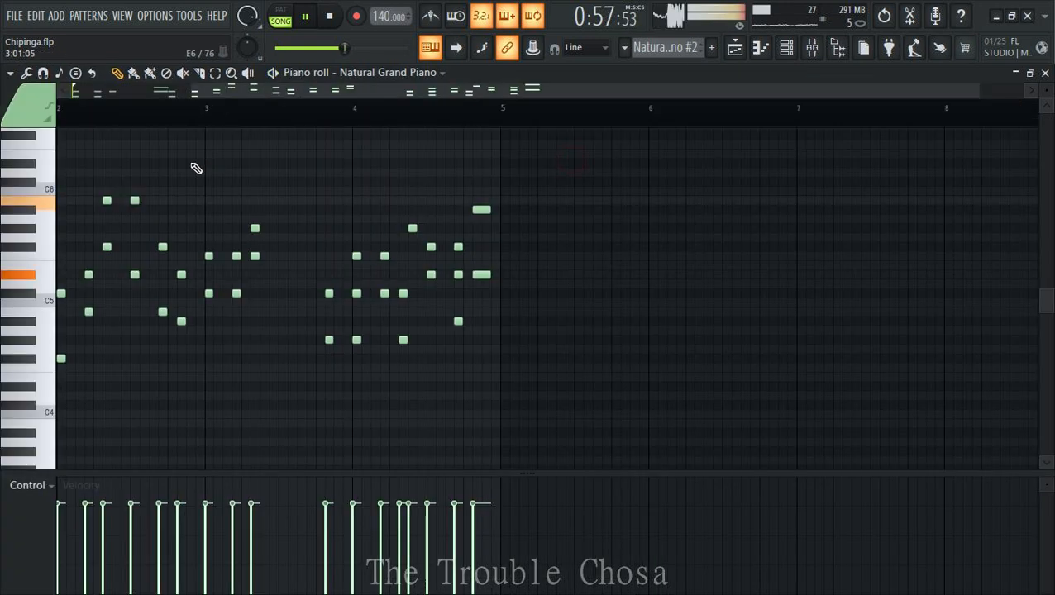
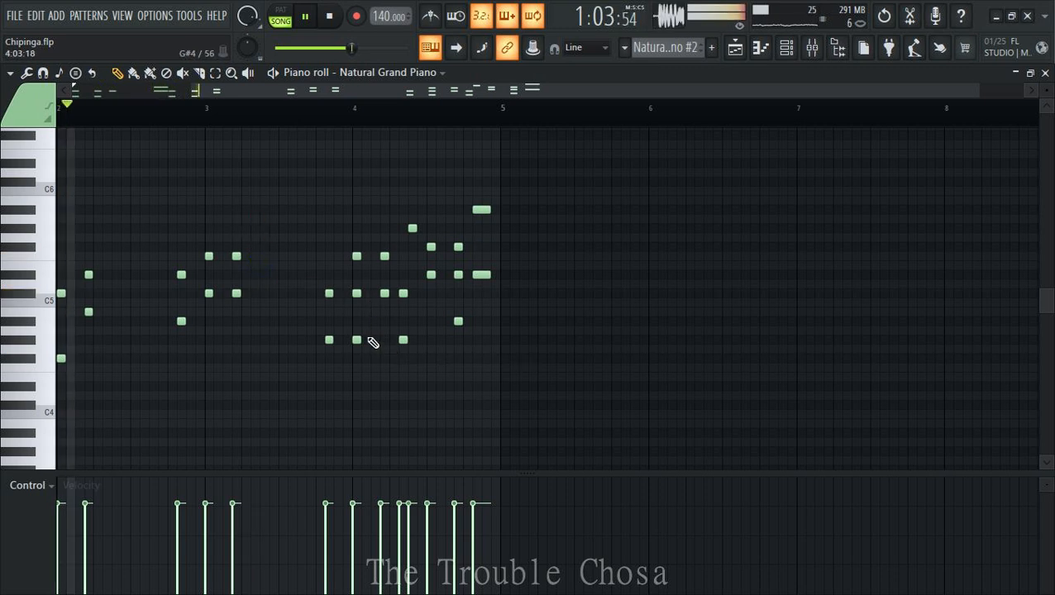
pyautogui.rightClick(403, 340)
pyautogui.rightClick(403, 293)
pyautogui.rightClick(412, 228)
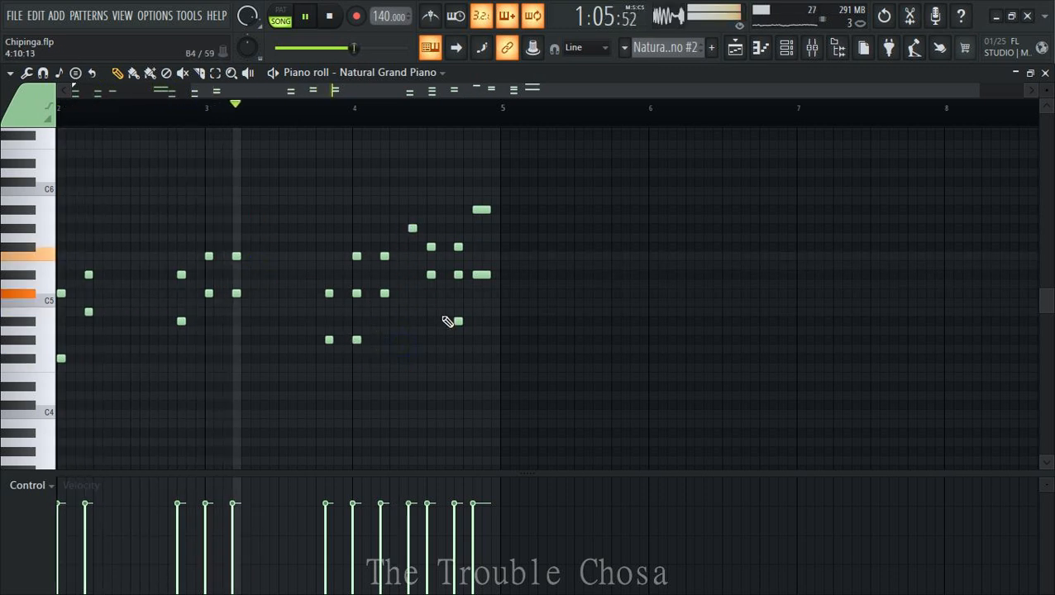
pyautogui.rightClick(431, 275)
pyautogui.rightClick(431, 247)
pyautogui.rightClick(411, 228)
pyautogui.rightClick(458, 274)
pyautogui.rightClick(458, 321)
pyautogui.rightClick(458, 245)
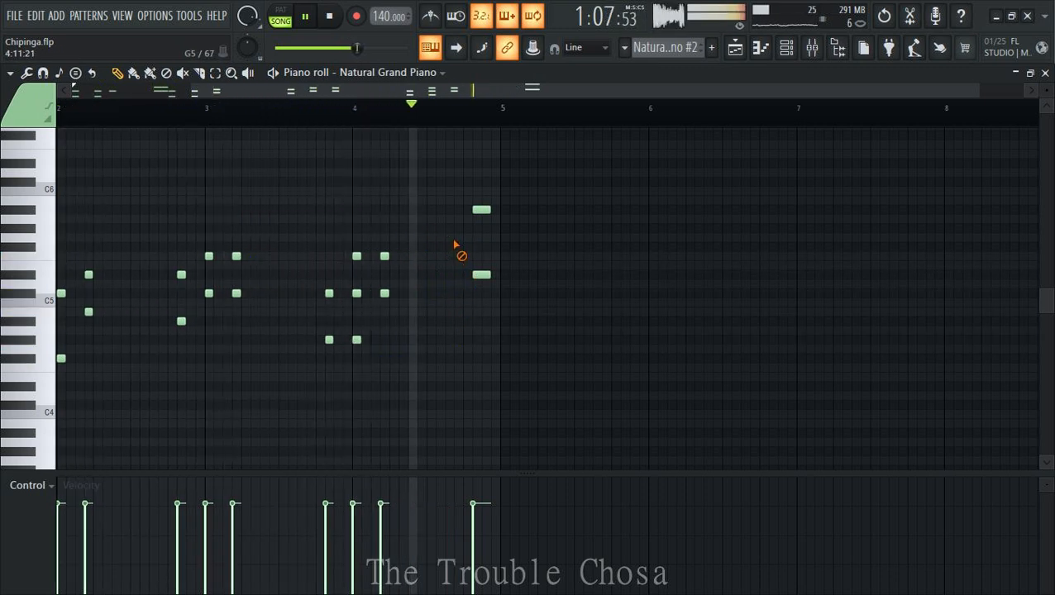
# - Lengthen the two-note chords on step 14 of bars 2 and 3 to three steps and return to the playlist
pyautogui.press('space')
pyautogui.click(188, 274)
pyautogui.press('space')
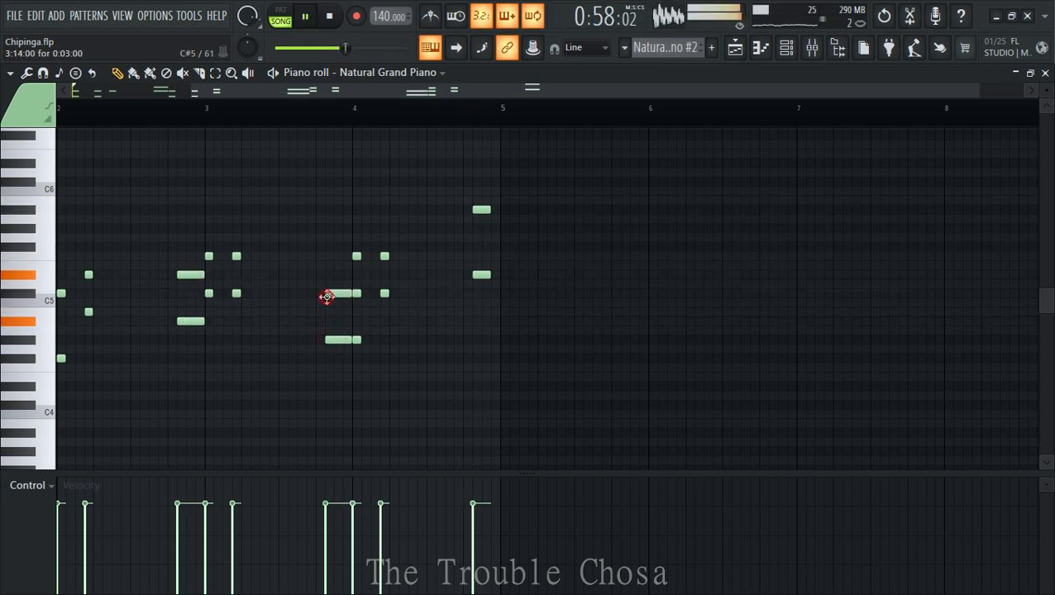
pyautogui.click(1044, 75)
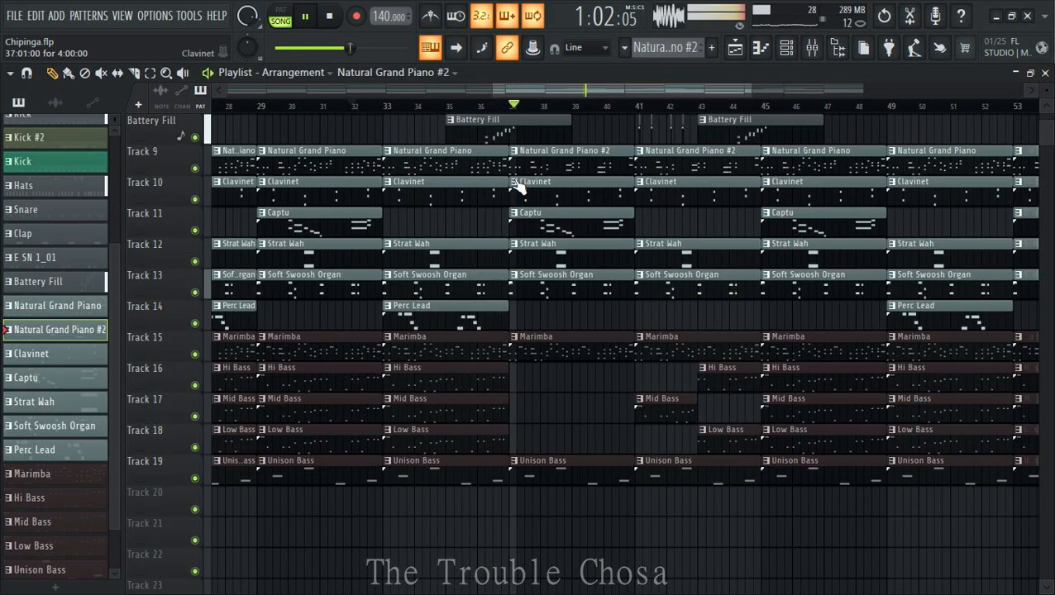
# - Rename the Natural Grand Piano #2 pattern as Natural Grand Piano and recolour it violet-blue
pyautogui.click(513, 151)
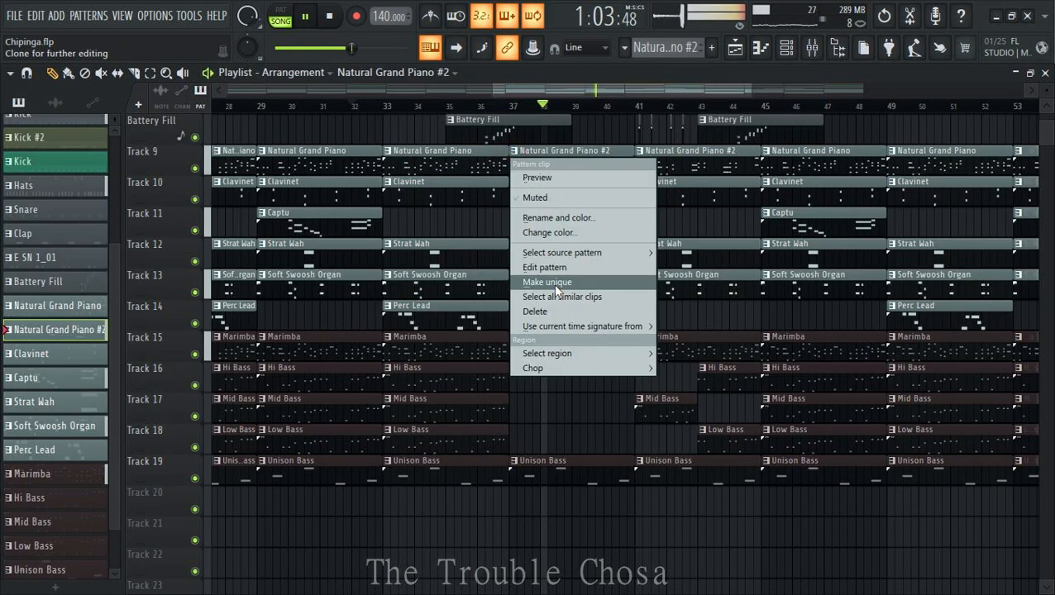
pyautogui.click(558, 217)
pyautogui.moveTo(538, 201); pyautogui.dragTo(559, 203)
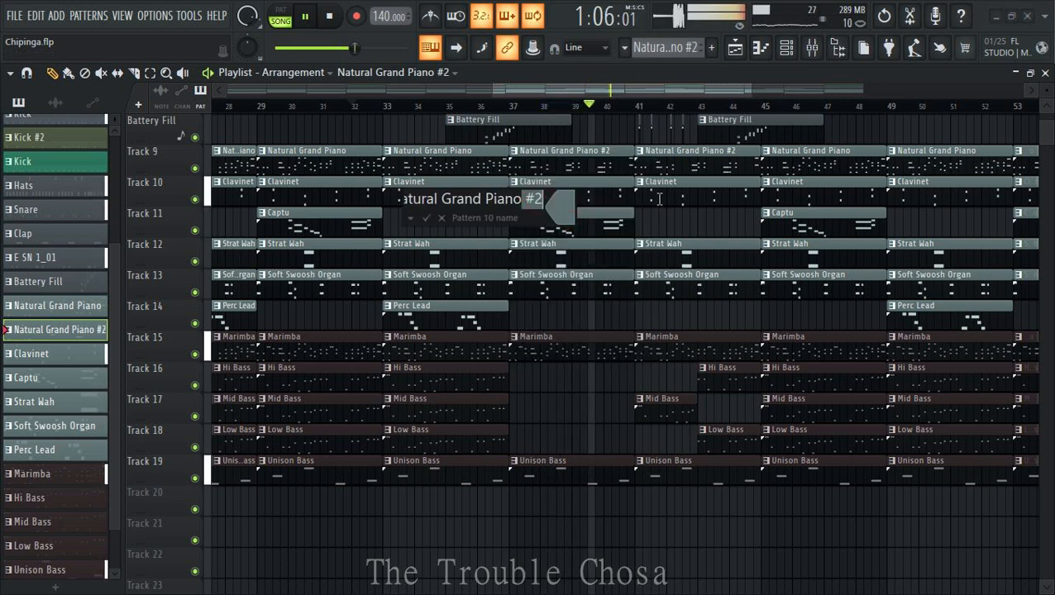
pyautogui.press('BackSpace')
pyautogui.click(553, 207)
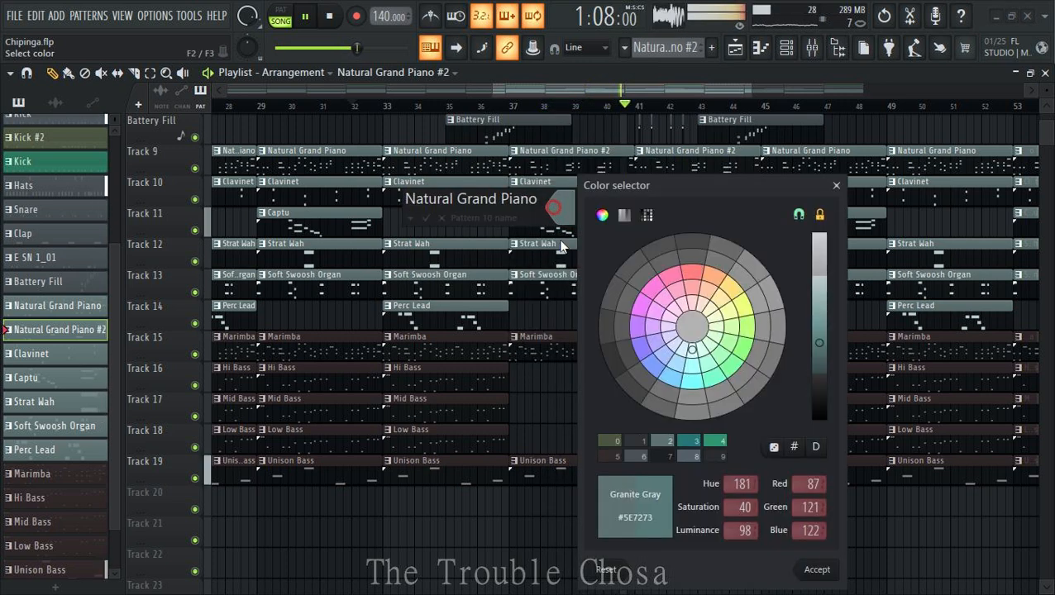
pyautogui.click(661, 342)
pyautogui.click(817, 570)
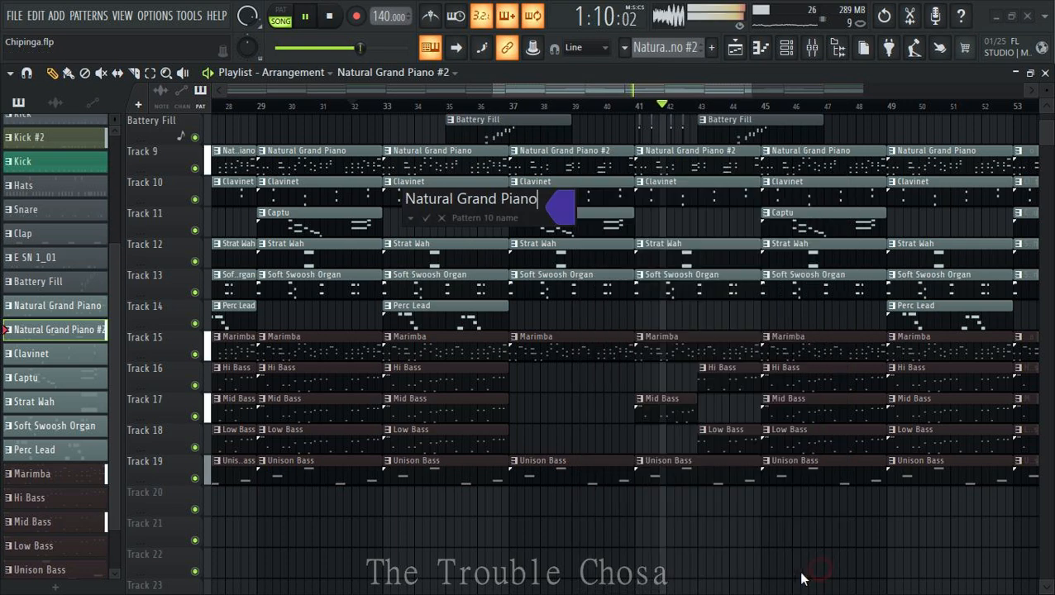
pyautogui.press('Return')
# - Delete the Unison Bass clips at bars 49 and 57 on Track 19 and save the project
pyautogui.scroll(-5, 670, 186)
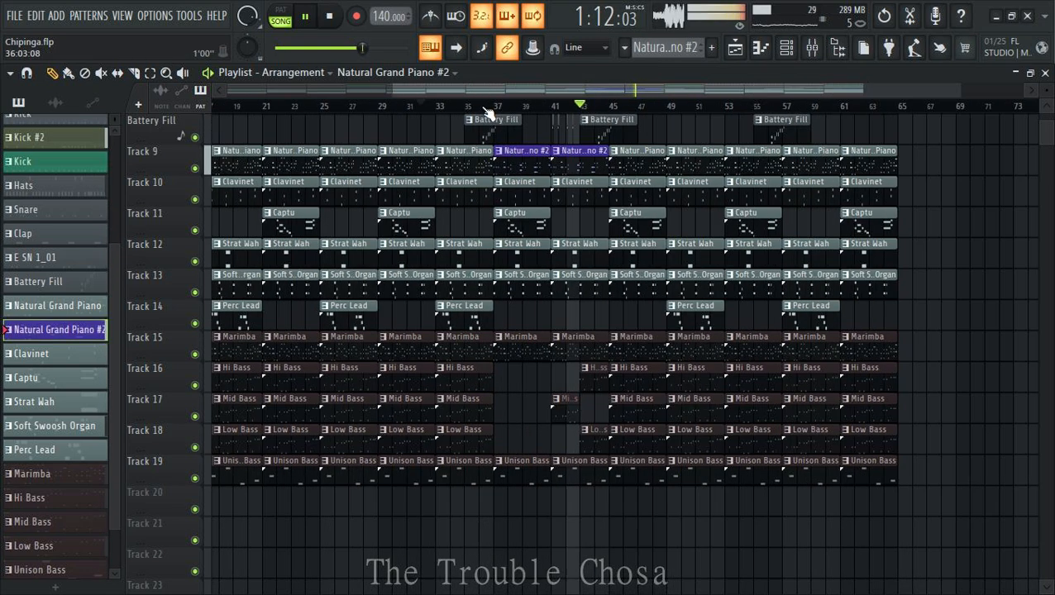
pyautogui.scroll(3, 951, 319)
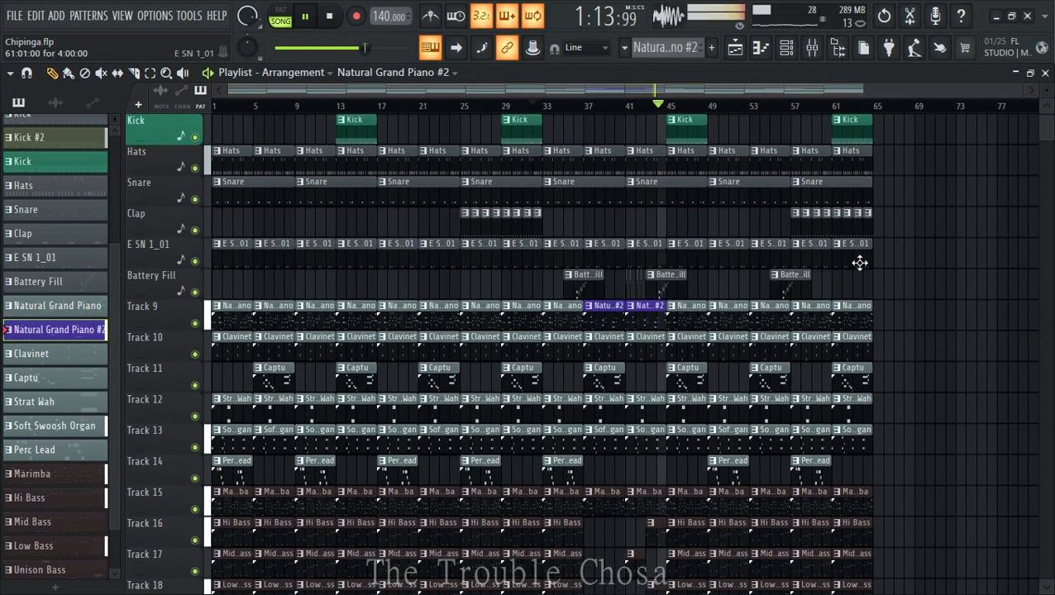
pyautogui.scroll(-3, 918, 253)
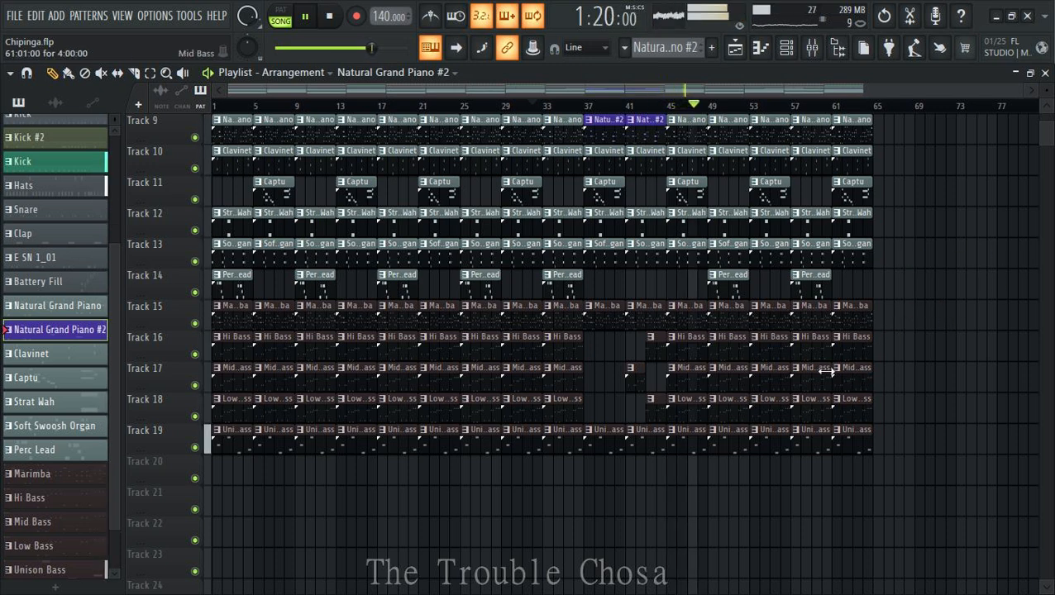
pyautogui.rightClick(733, 446)
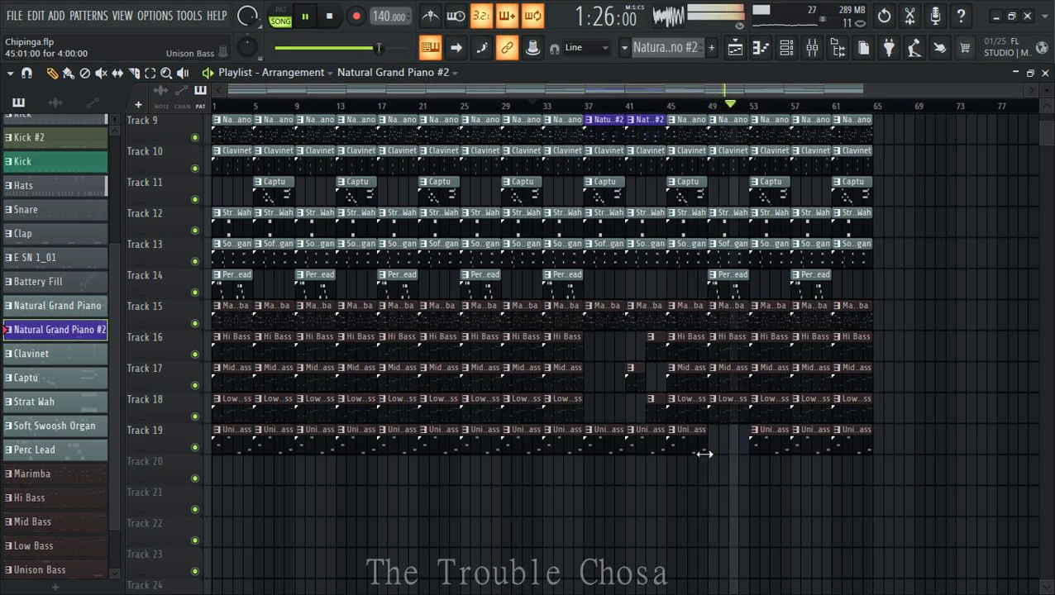
pyautogui.rightClick(806, 449)
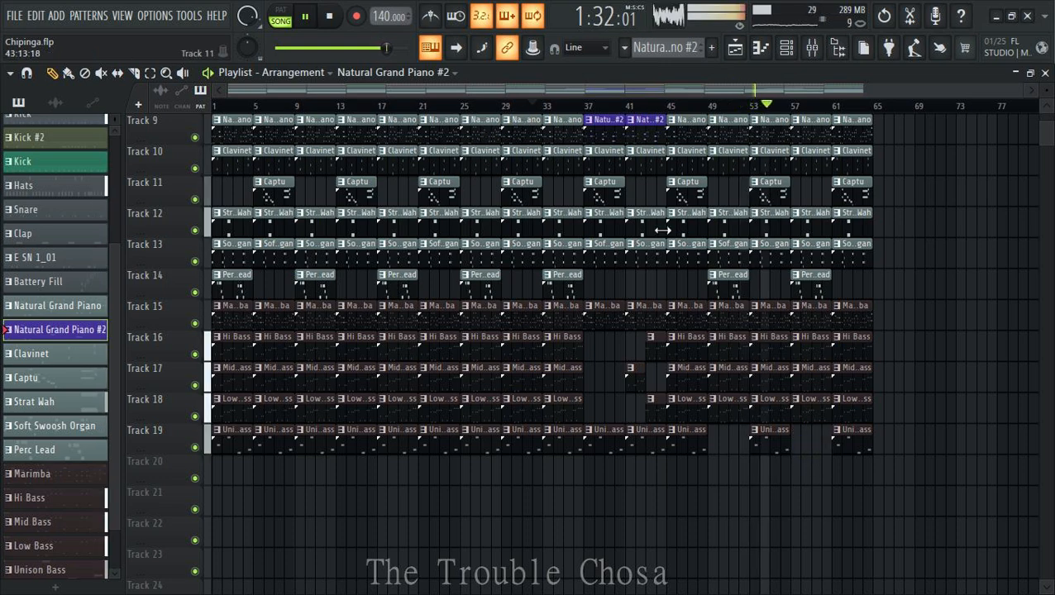
pyautogui.scroll(5, 662, 230)
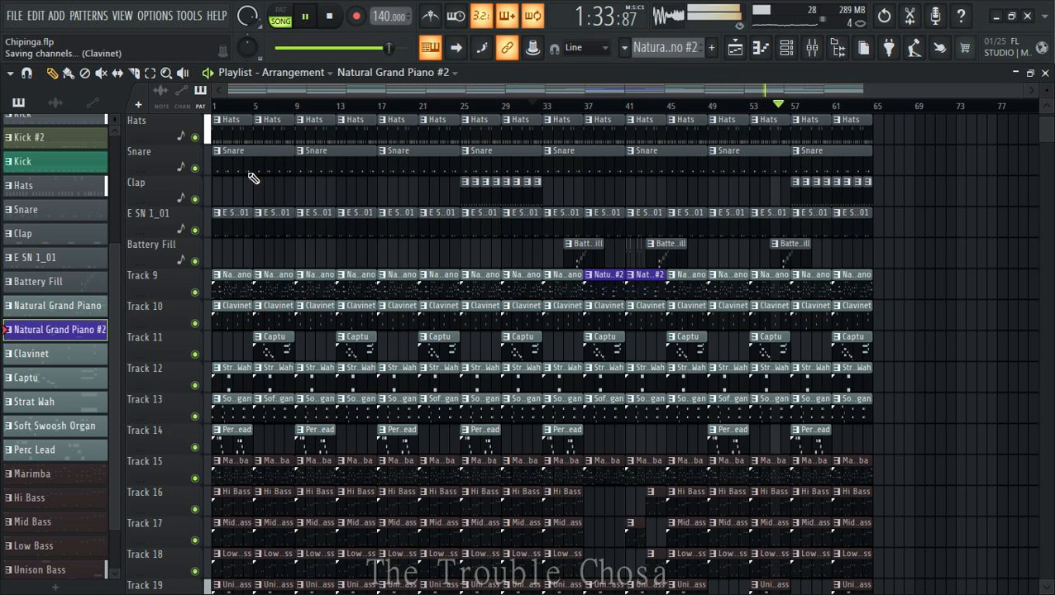
# - Move the eight Clap clips at bars 25 to 32 so that they start at bar 37
pyautogui.scroll(-6, 476, 182)
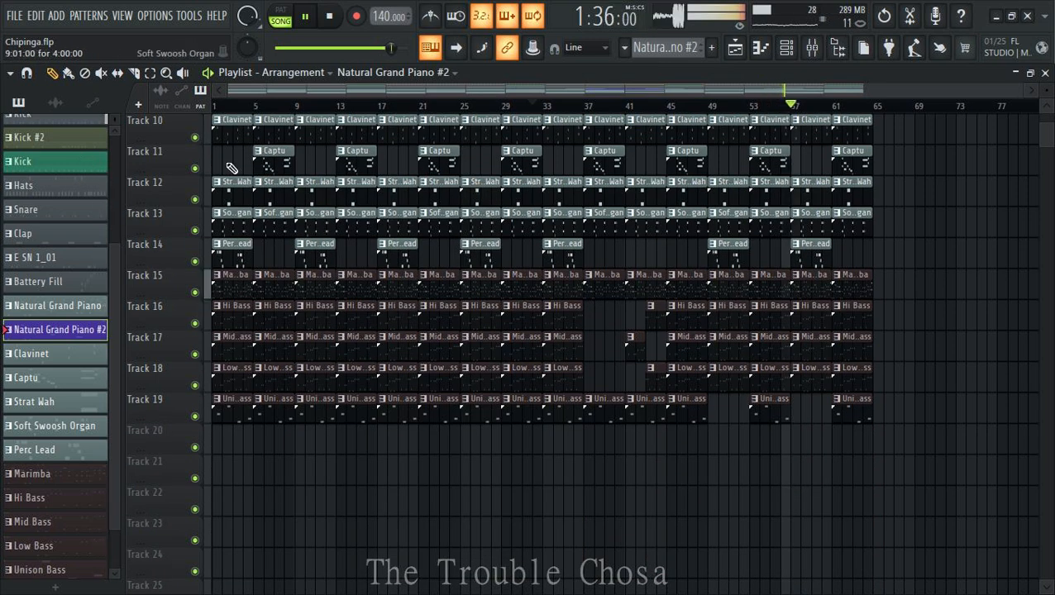
pyautogui.scroll(-2, 553, 195)
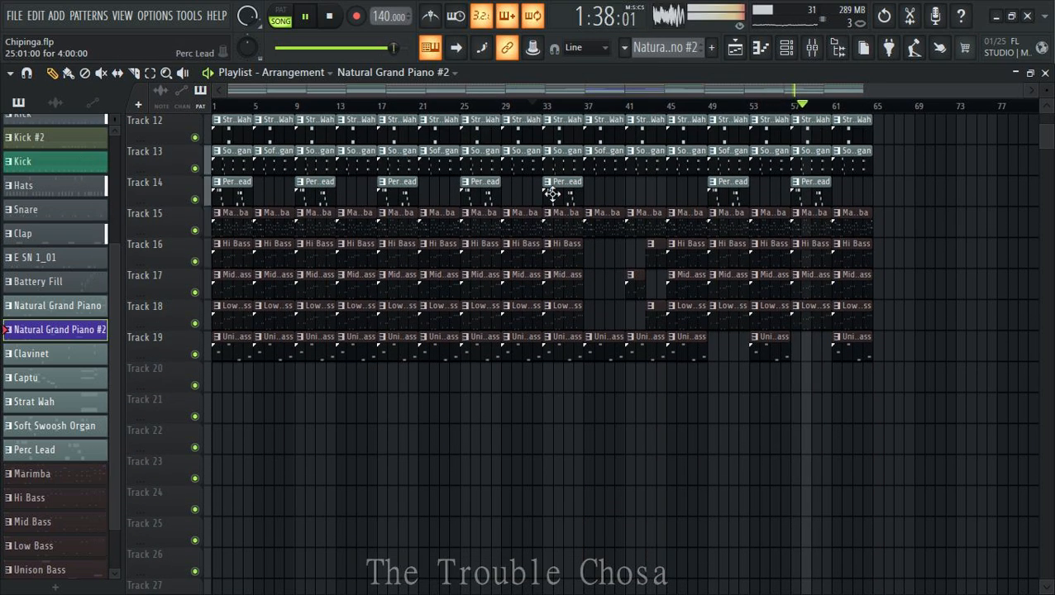
pyautogui.scroll(11, 680, 218)
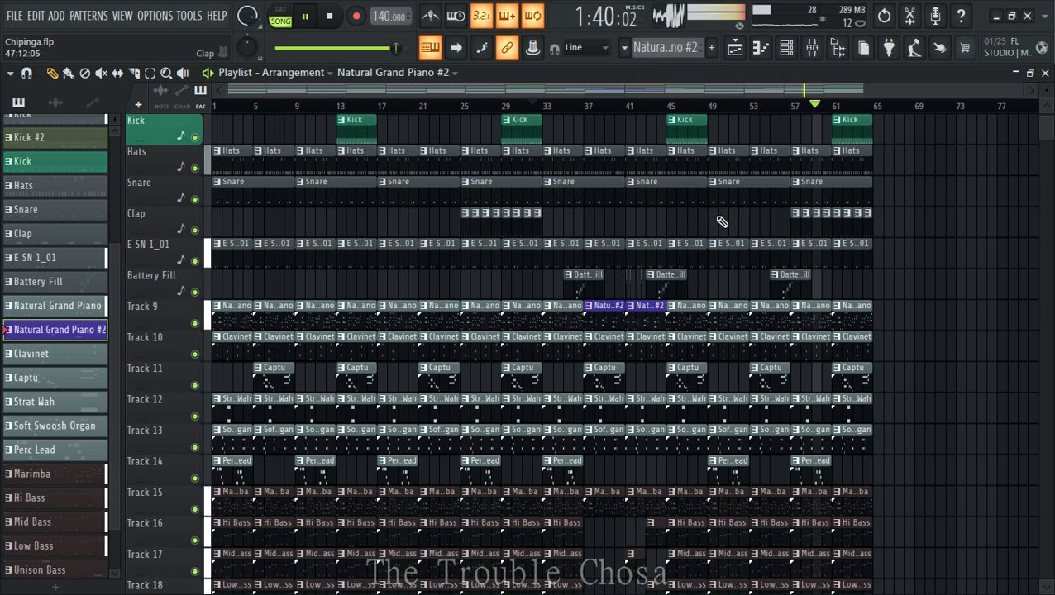
pyautogui.press('space')
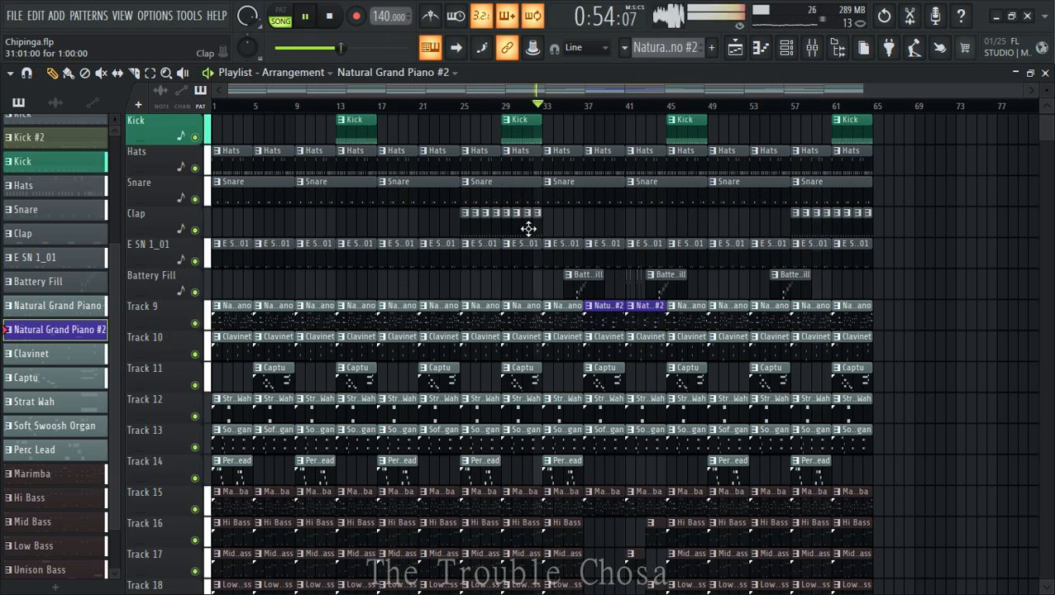
pyautogui.click(528, 217)
pyautogui.press('space')
pyautogui.press('space')
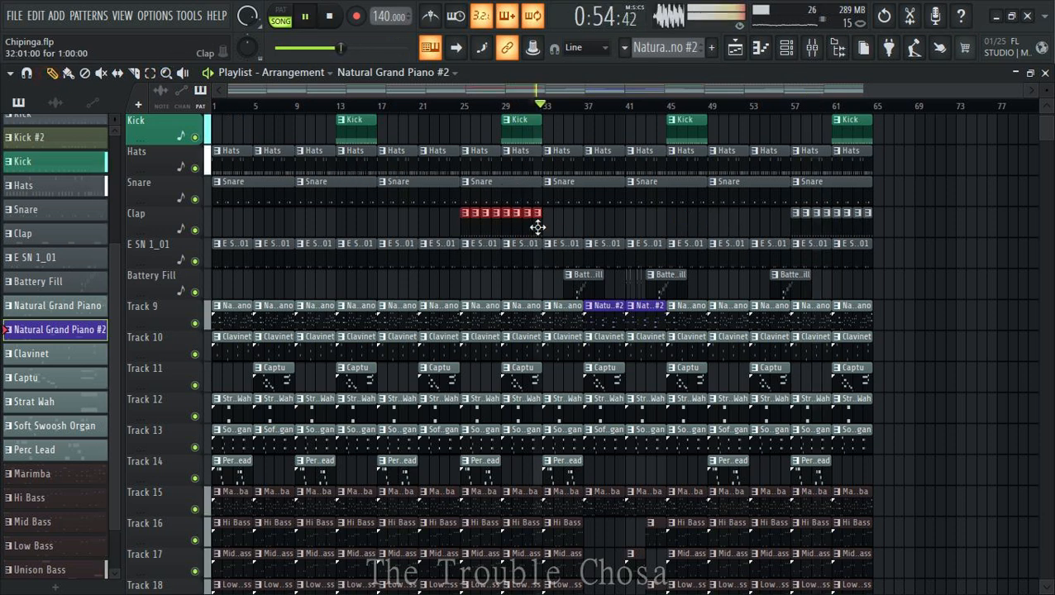
pyautogui.moveTo(537, 226); pyautogui.dragTo(635, 230)
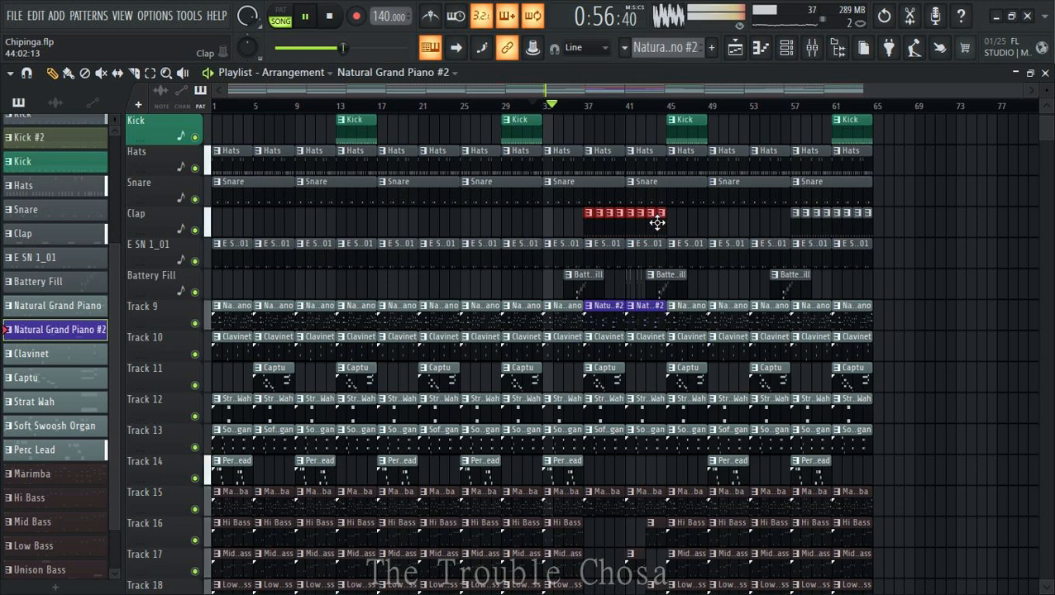
# - Delete all Clap clips from bar 41 onward, keeping only the four at bars 37 to 40
pyautogui.click(659, 222)
pyautogui.moveTo(745, 222); pyautogui.dragTo(943, 235)
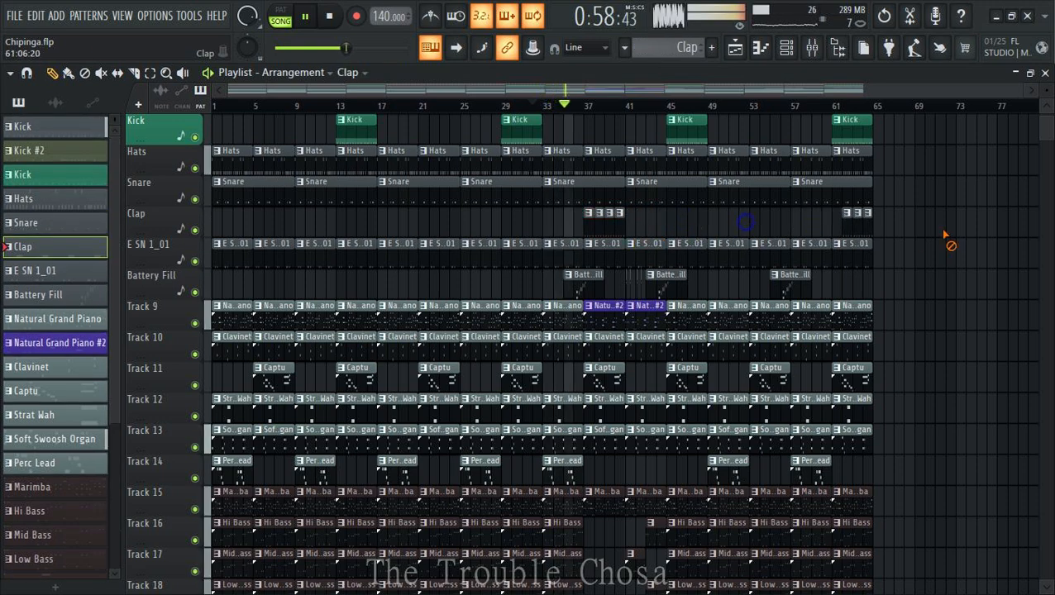
# - Look over all tracks of the arrangement during playback and save the project
pyautogui.scroll(-5, 814, 228)
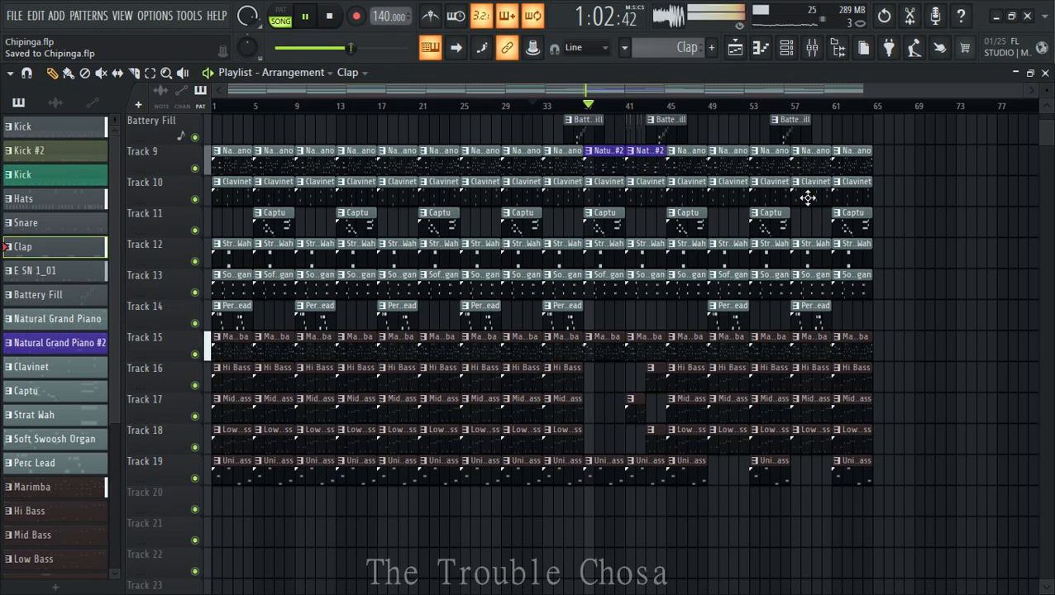
pyautogui.scroll(4, 969, 199)
pyautogui.scroll(-4, 971, 199)
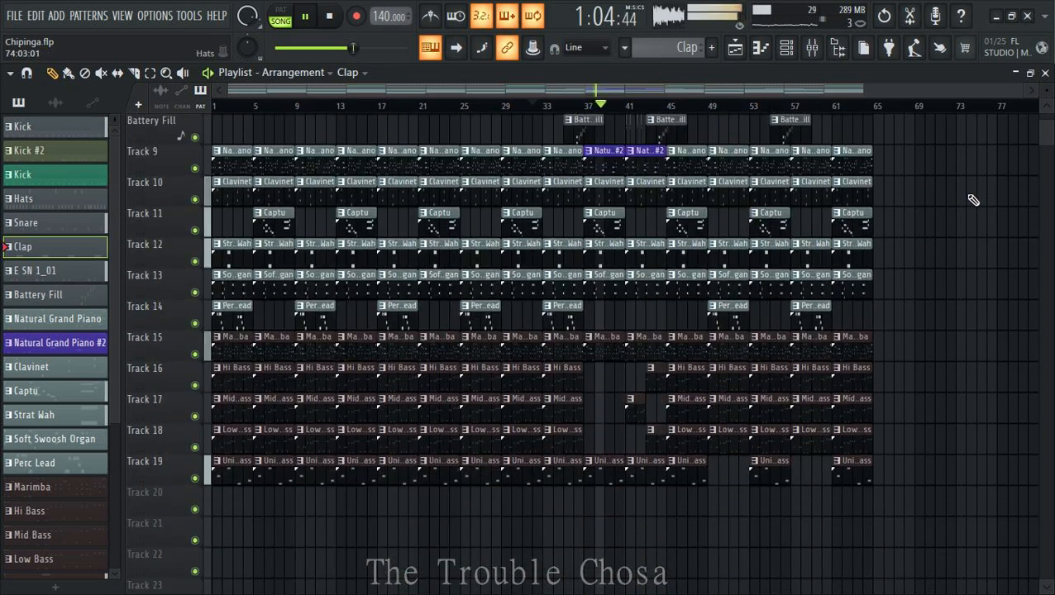
pyautogui.scroll(-4, 973, 199)
pyautogui.scroll(11, 975, 200)
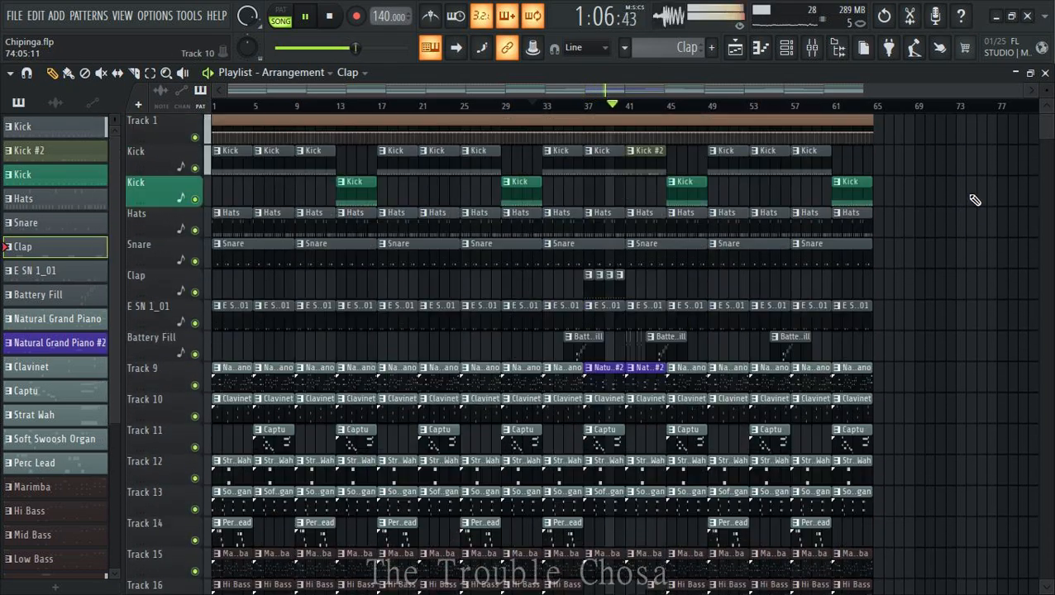
pyautogui.scroll(-8, 973, 199)
pyautogui.scroll(8, 973, 199)
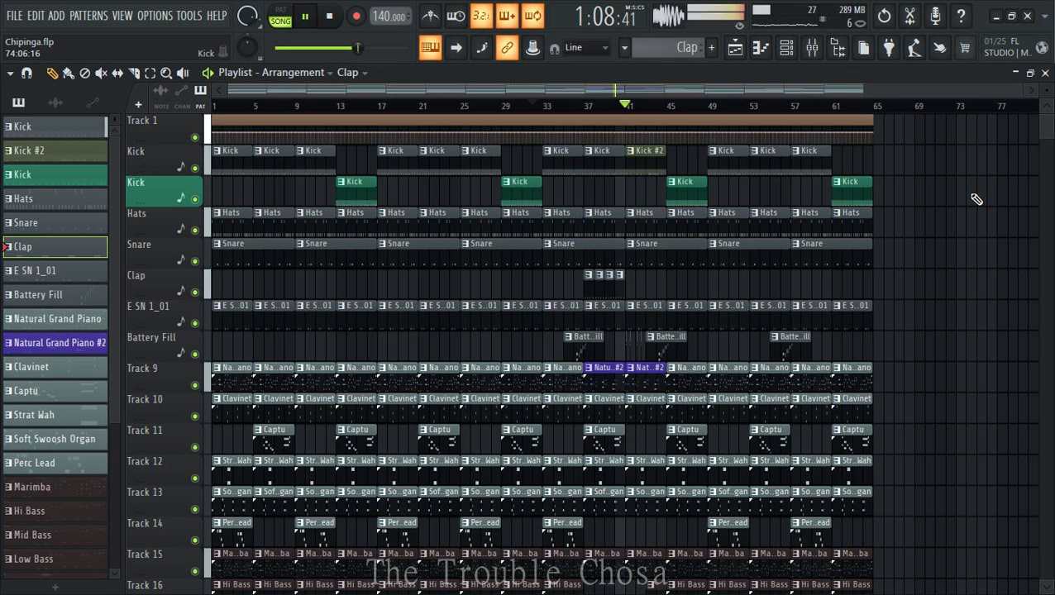
pyautogui.scroll(-8, 977, 199)
pyautogui.hotkey('ctrl', 's')
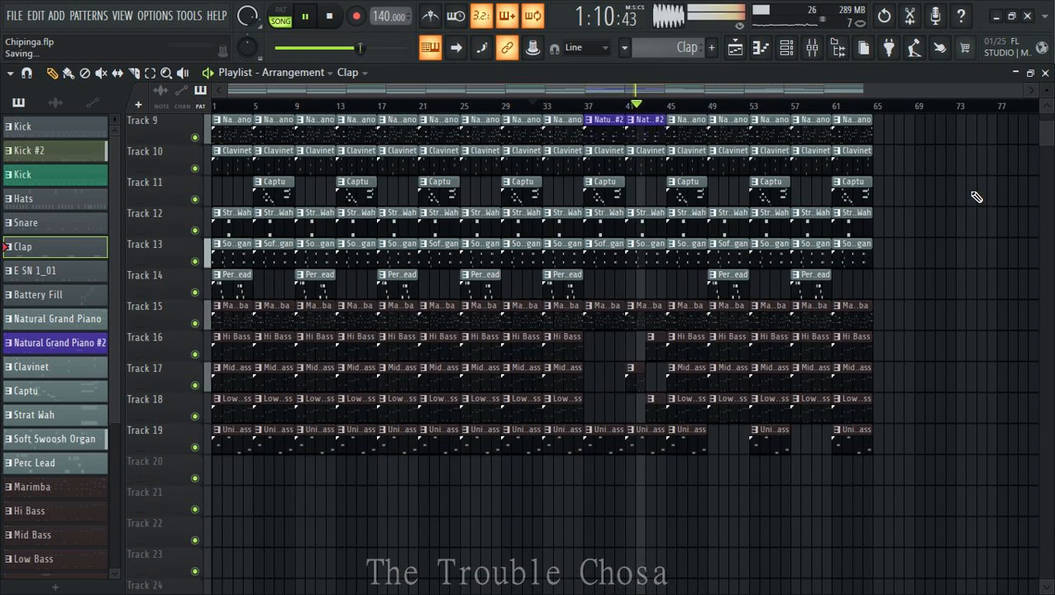
# - Create an automation clip for the mixer's Master volume and return to the playlist
pyautogui.scroll(-4, 976, 198)
pyautogui.scroll(12, 977, 197)
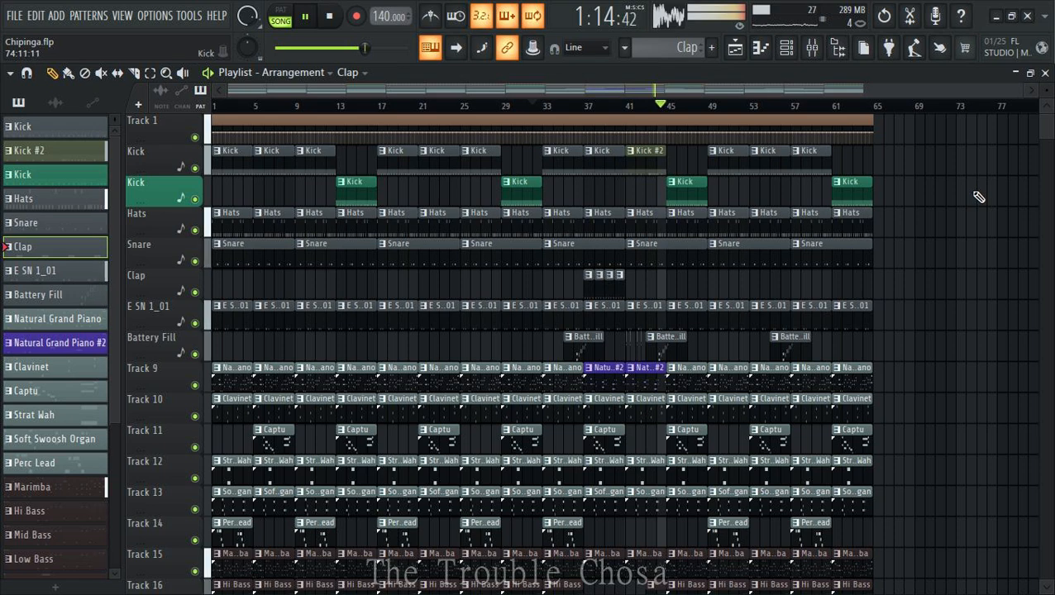
pyautogui.scroll(-9, 980, 196)
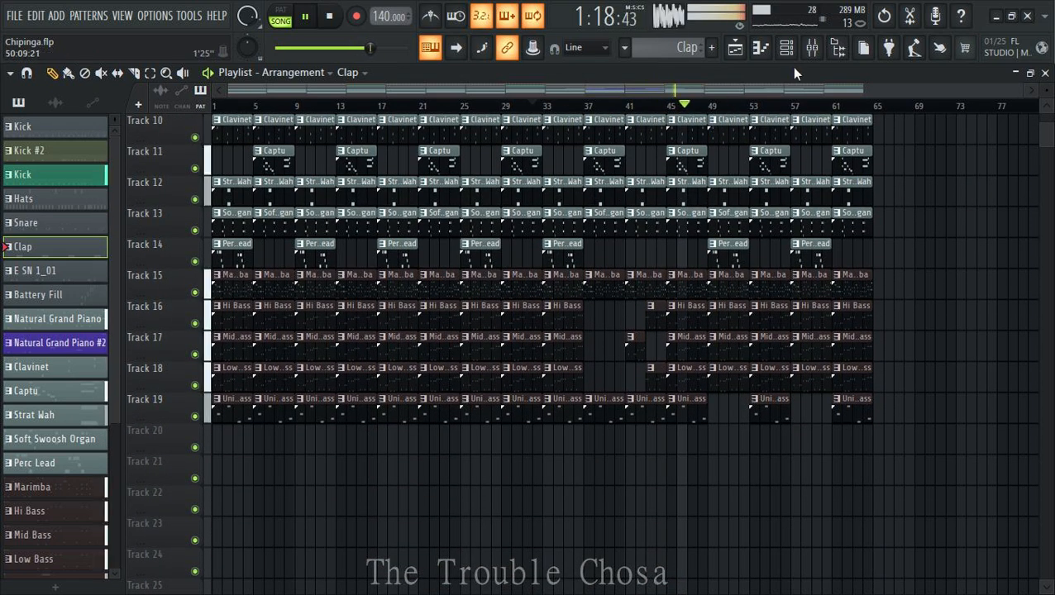
pyautogui.click(812, 47)
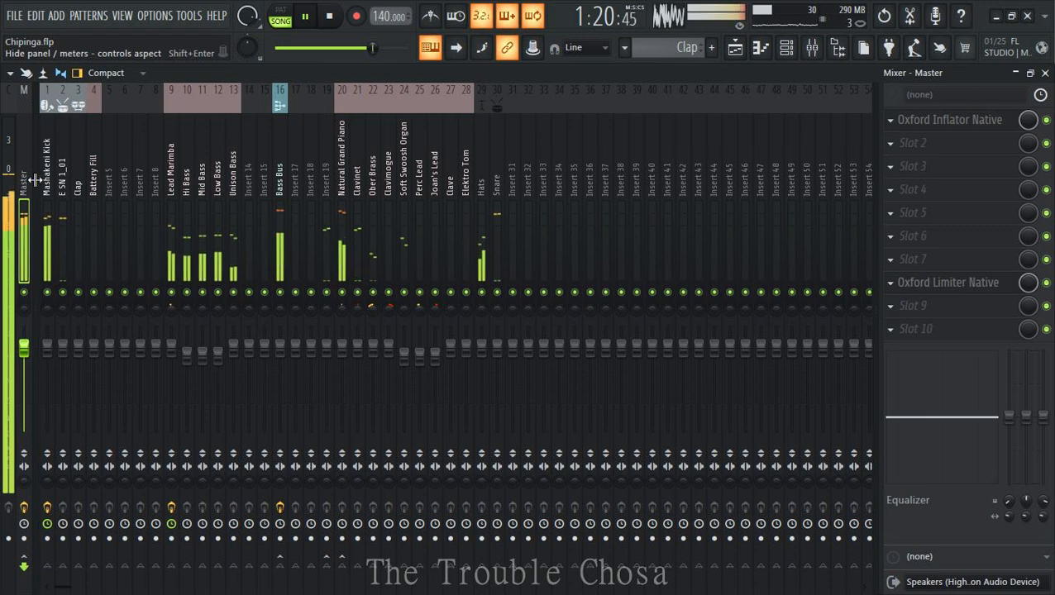
pyautogui.rightClick(24, 347)
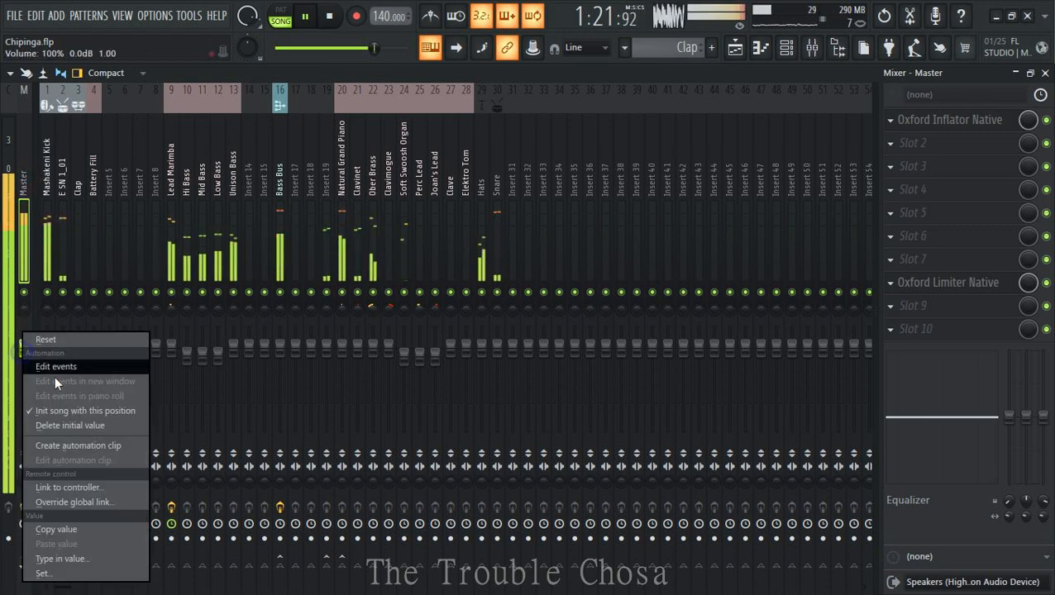
pyautogui.click(72, 428)
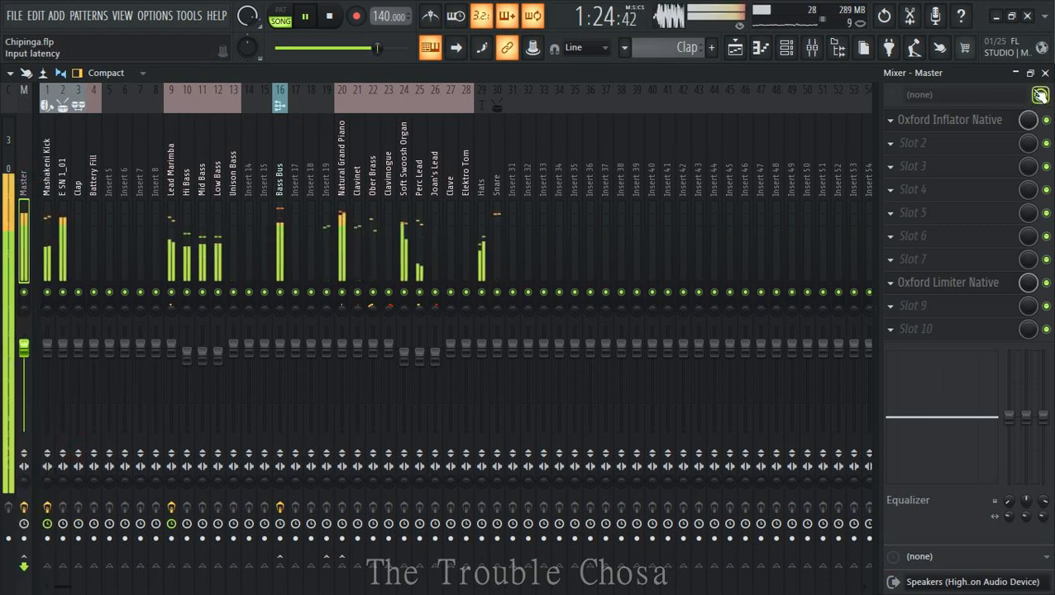
pyautogui.click(1044, 73)
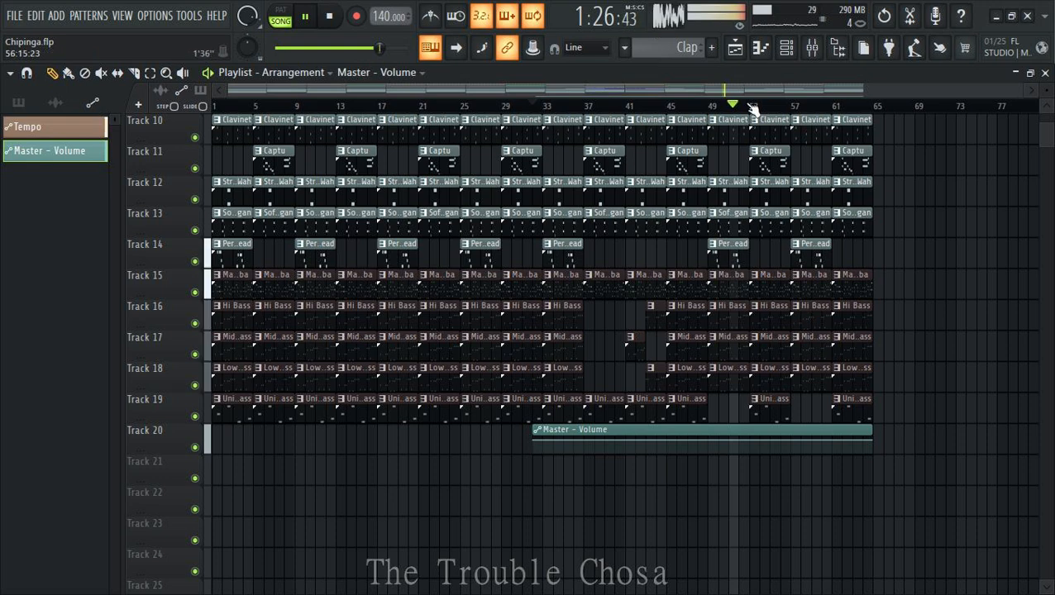
# - Delete the Master Volume automation channel from the channel rack and return to the playlist
pyautogui.click(786, 48)
pyautogui.rightClick(177, 190)
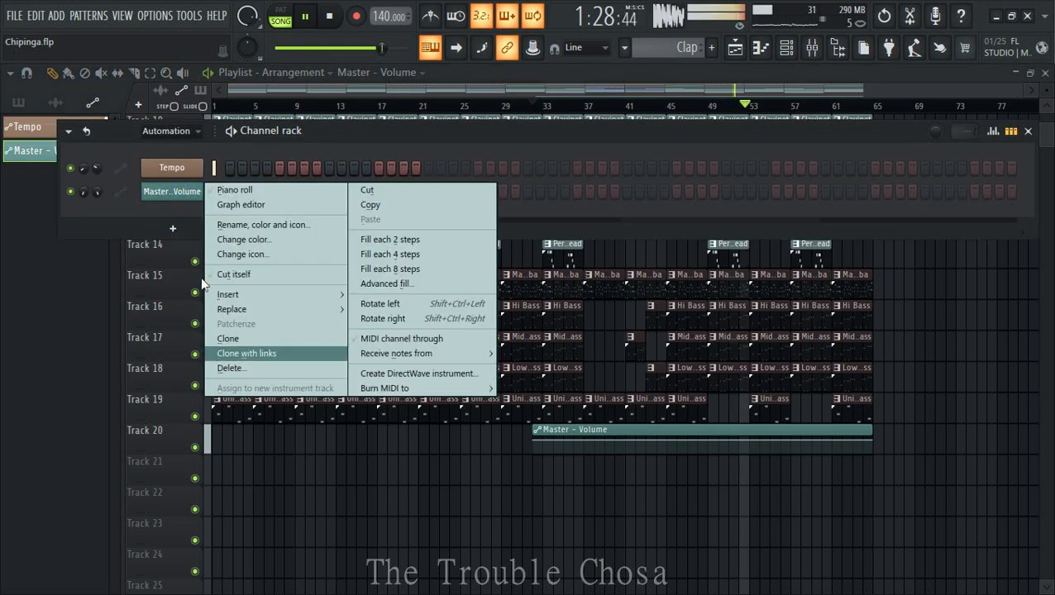
pyautogui.moveTo(232, 290)
pyautogui.click(887, 146)
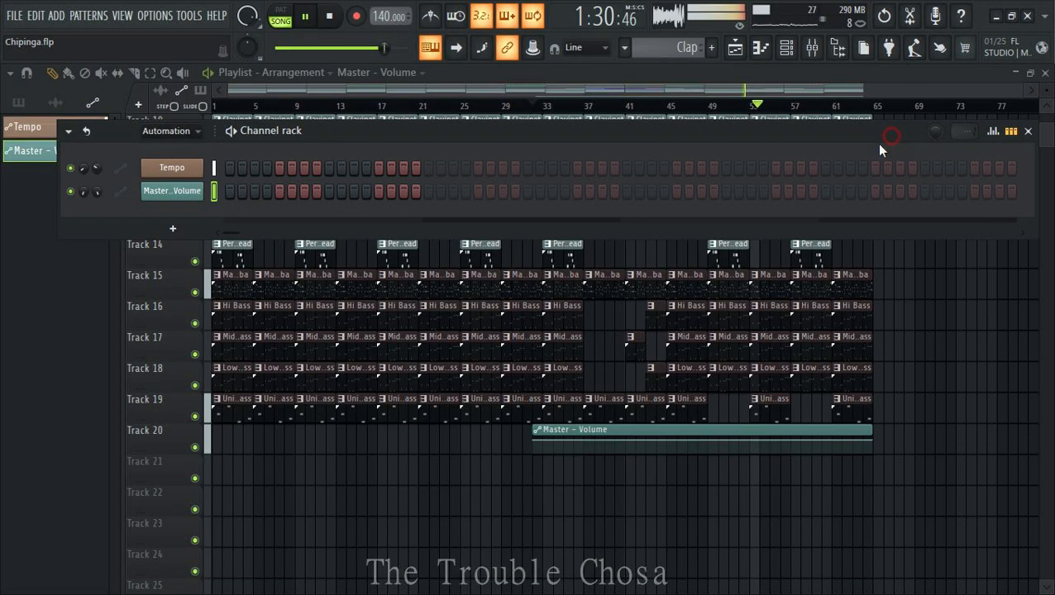
pyautogui.rightClick(174, 193)
pyautogui.click(245, 371)
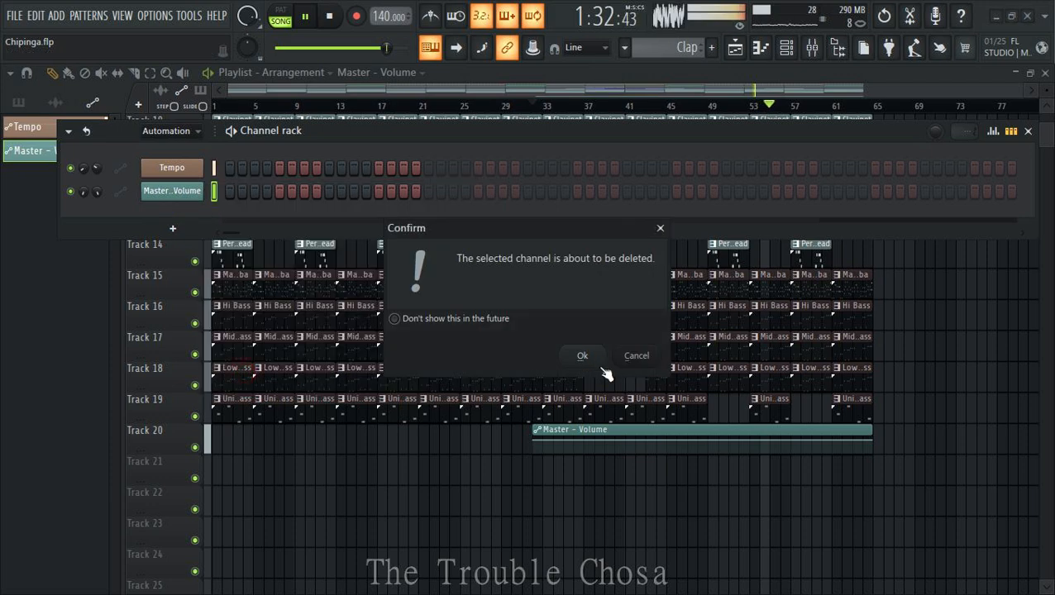
pyautogui.click(575, 357)
pyautogui.press('F6')
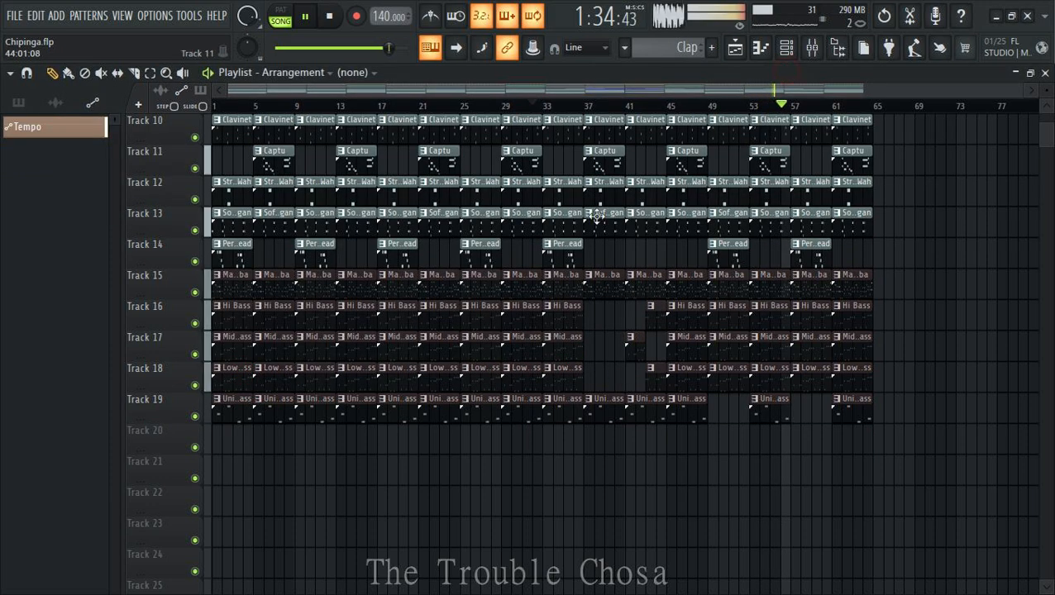
# - Create an automation clip for the mixer's Master volume that spans the whole arrangement
pyautogui.hotkey('ctrl', 'a')
pyautogui.click(812, 47)
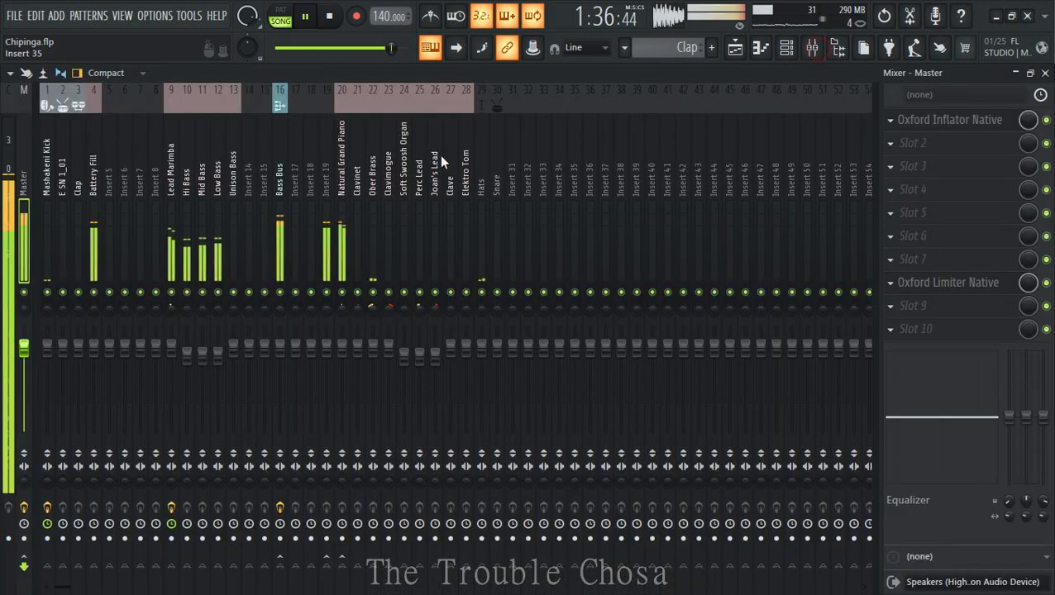
pyautogui.rightClick(25, 335)
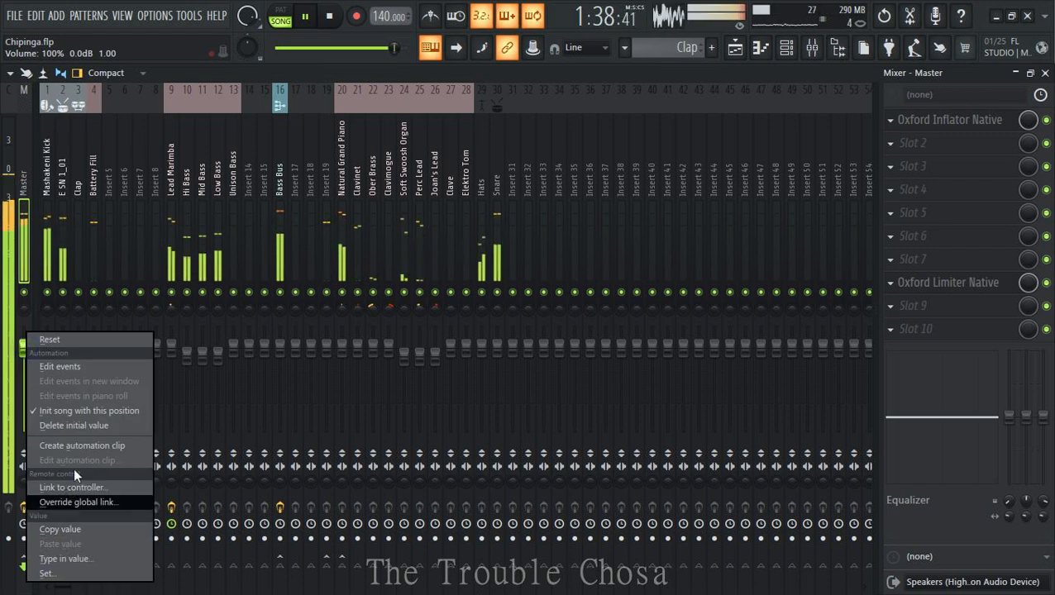
pyautogui.click(71, 446)
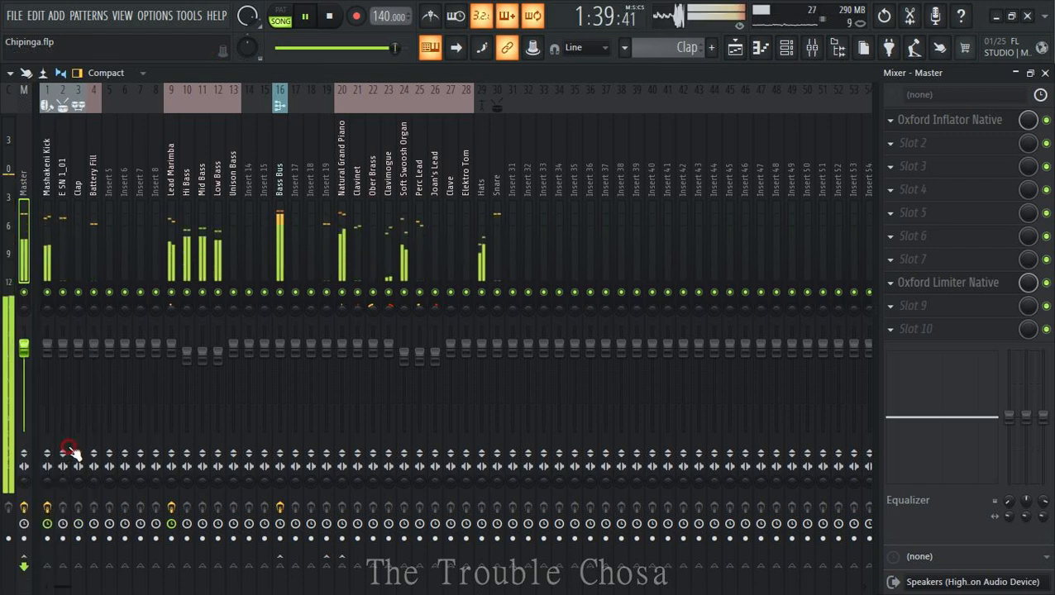
pyautogui.click(1045, 73)
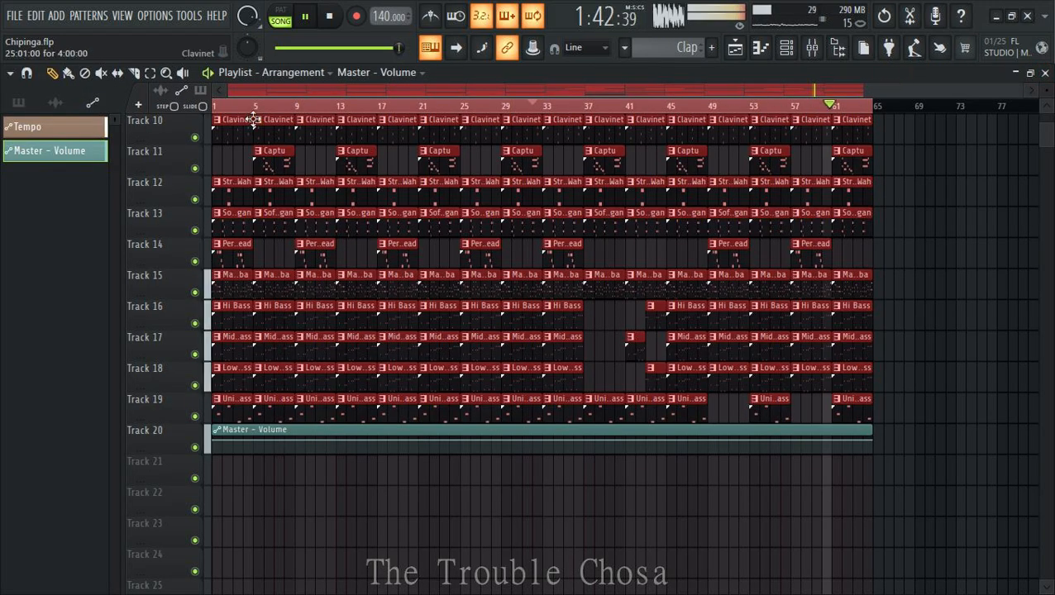
# - Restart playback near the song's beginning and auto-name all playlist tracks after their clips
pyautogui.click(227, 103)
pyautogui.rightClick(172, 444)
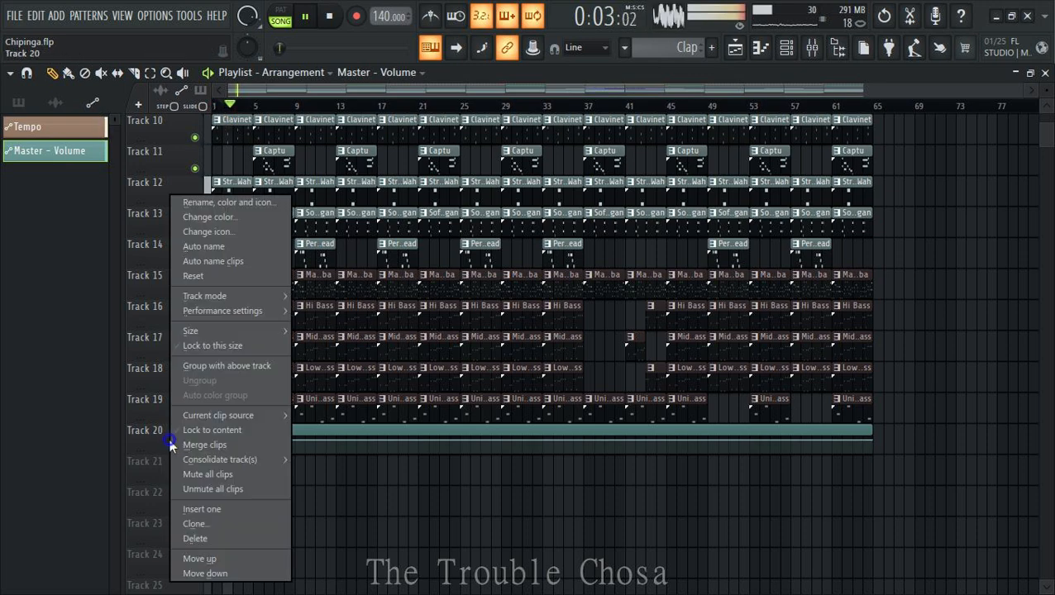
pyautogui.click(138, 225)
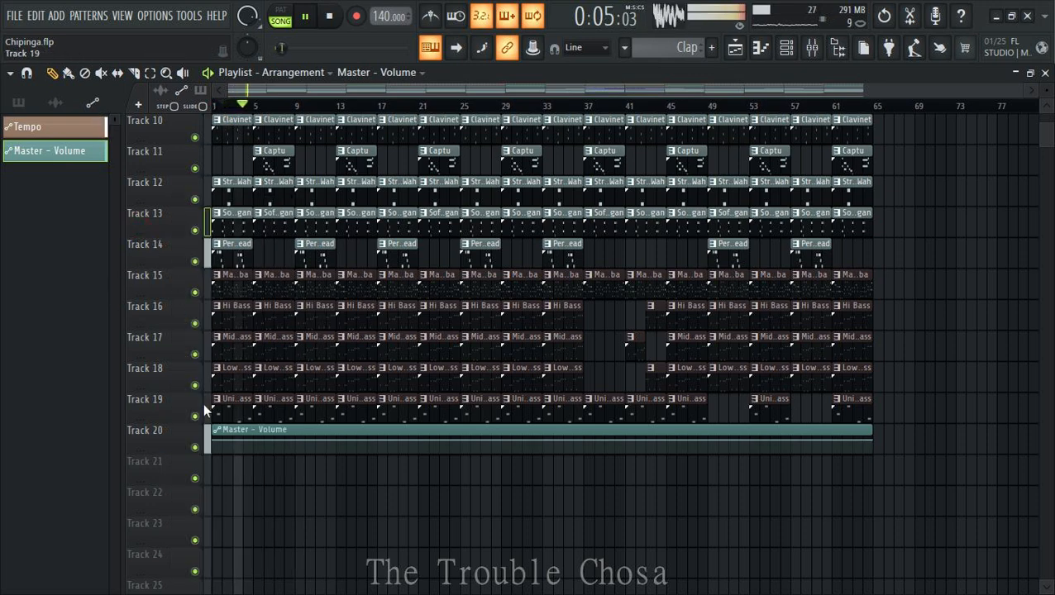
pyautogui.rightClick(167, 436)
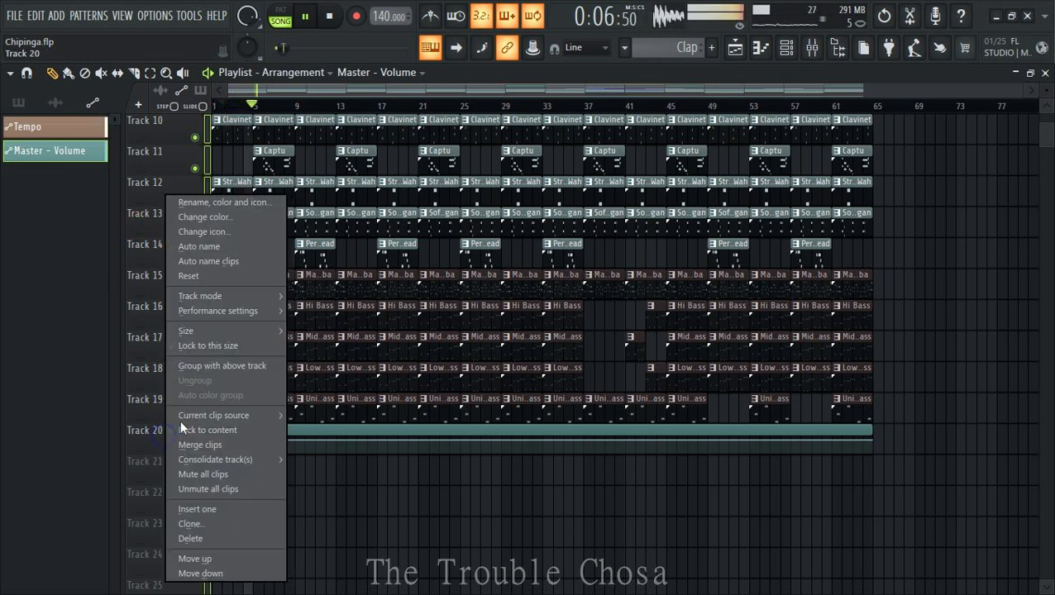
pyautogui.click(195, 248)
pyautogui.scroll(6, 947, 319)
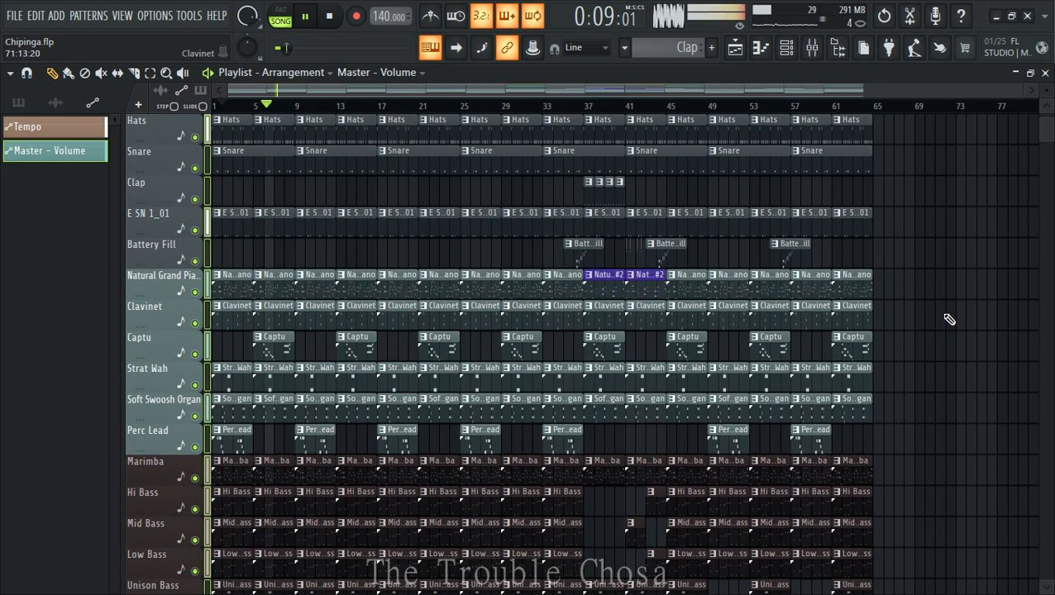
# - Shape a fade-out in the Master Volume clip from bar 61 down to 0% at bar 65, and extend the clip to bar 66
pyautogui.scroll(-4, 941, 288)
pyautogui.rightClick(969, 283)
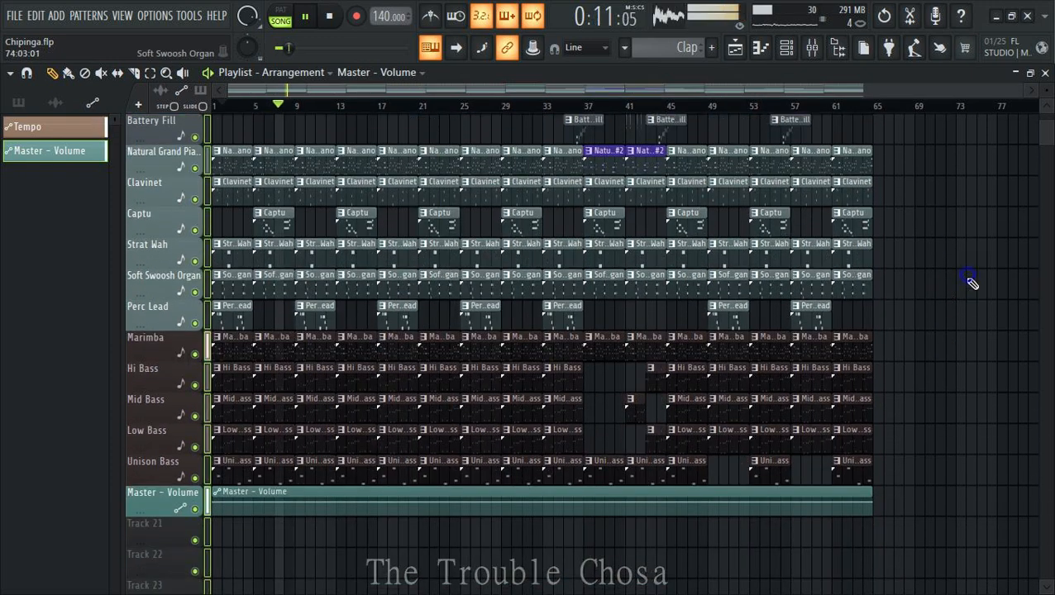
pyautogui.scroll(-4, 941, 137)
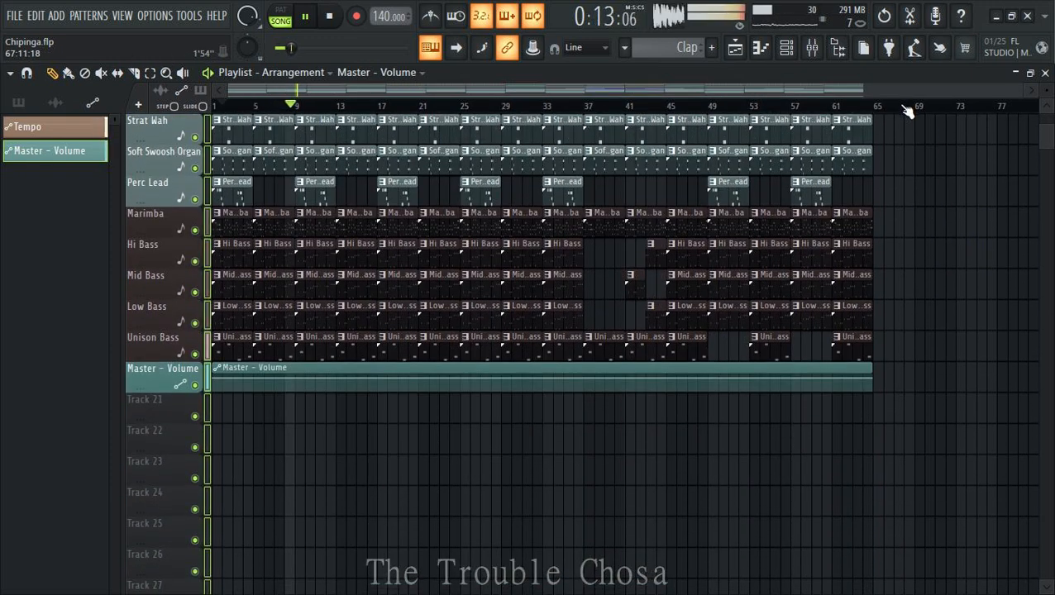
pyautogui.scroll(4, 908, 112)
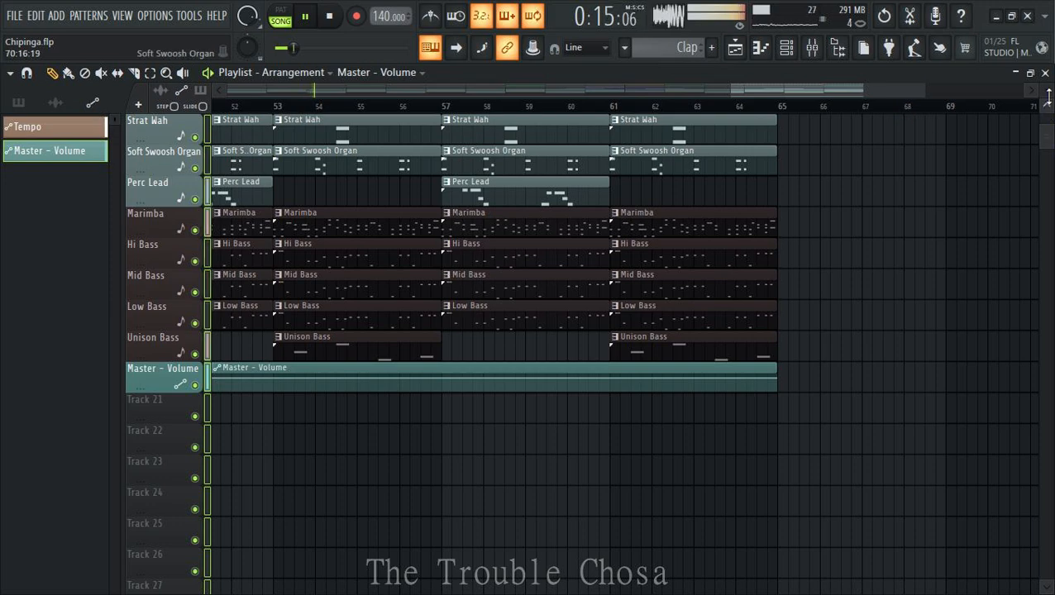
pyautogui.scroll(4, 977, 234)
pyautogui.scroll(-3, 977, 234)
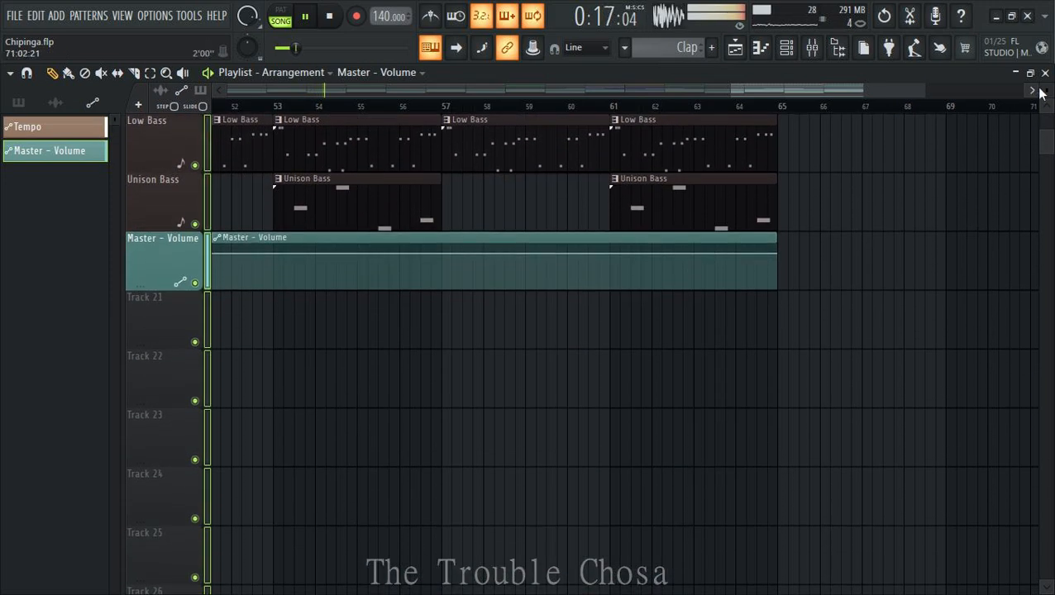
pyautogui.scroll(2, 978, 233)
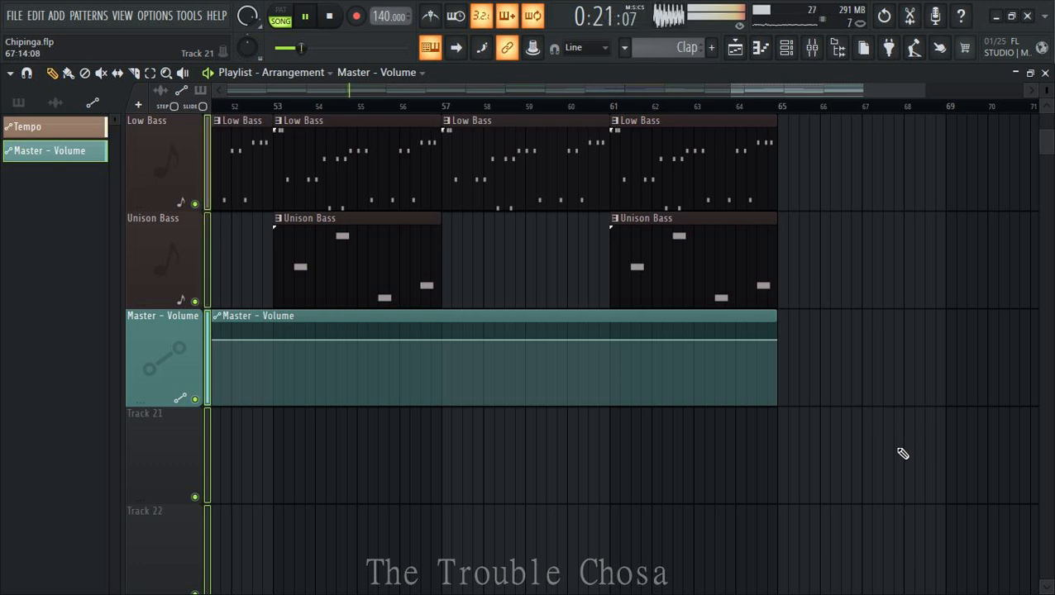
pyautogui.rightClick(611, 340)
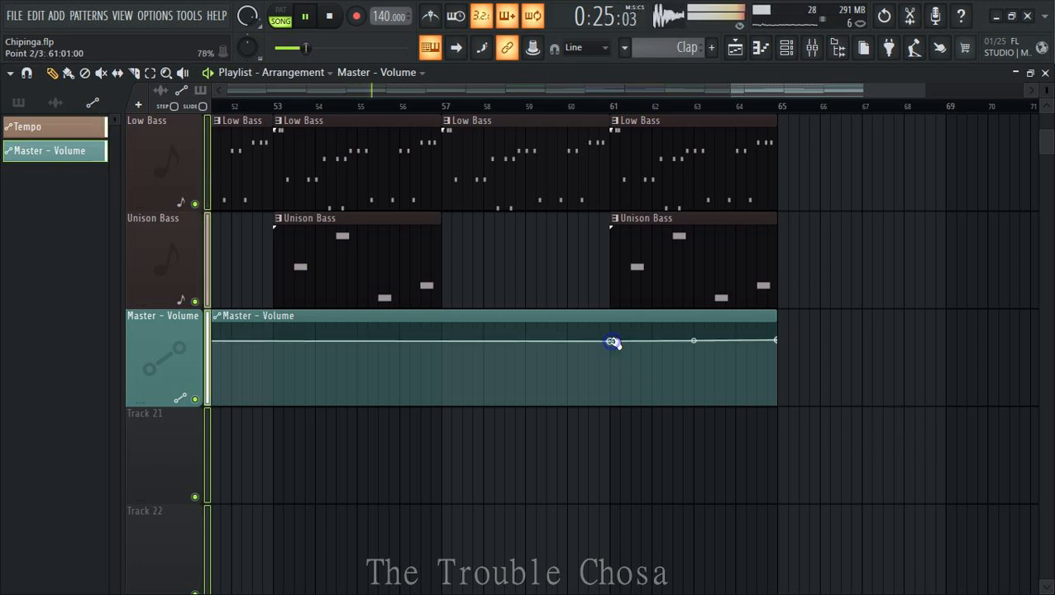
pyautogui.moveTo(722, 348); pyautogui.dragTo(784, 414)
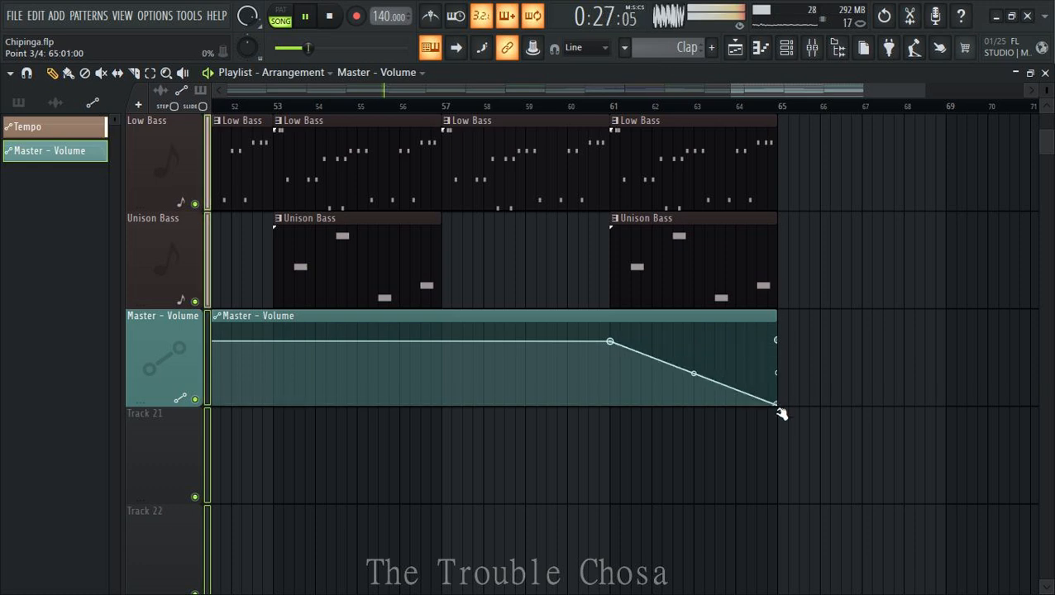
pyautogui.moveTo(780, 341); pyautogui.dragTo(824, 416)
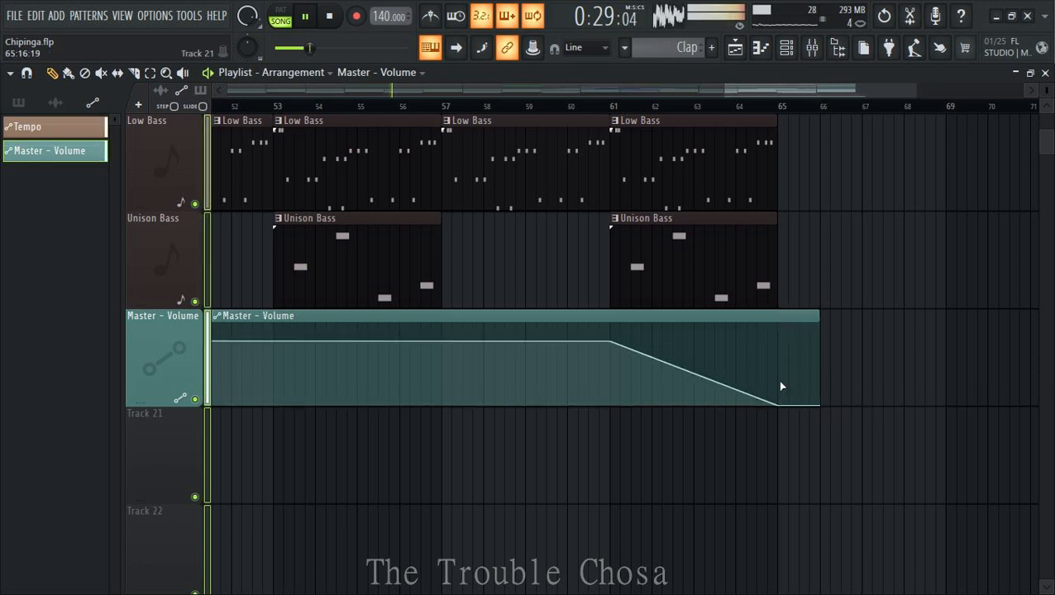
# - Examine the complete arrangement during playback, from the Kick track down to the Master Volume automation
pyautogui.scroll(-5, 554, 103)
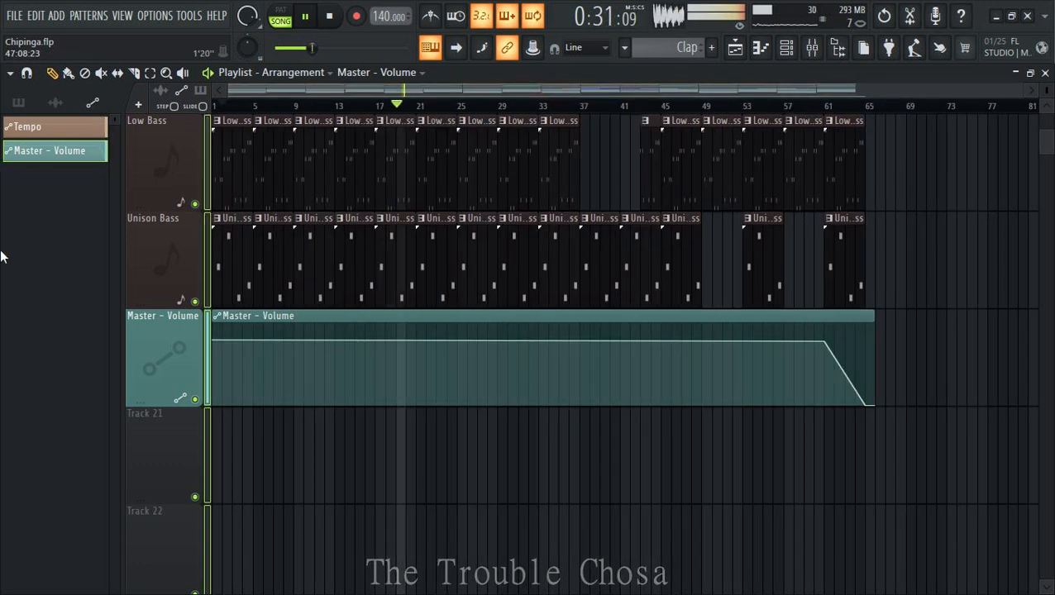
pyautogui.press('space')
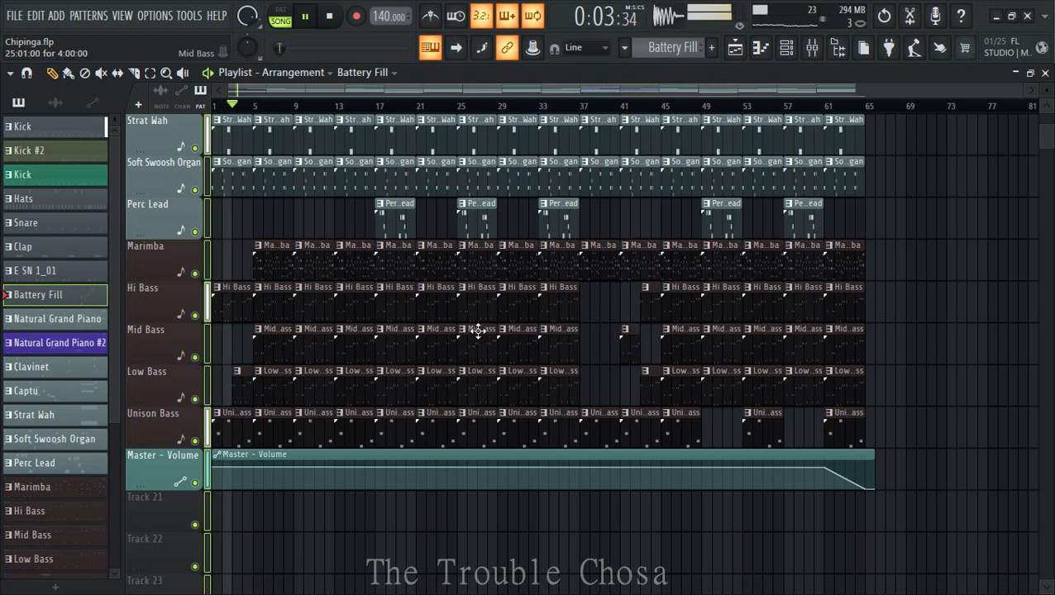
pyautogui.scroll(3, 750, 347)
pyautogui.scroll(6, 1013, 348)
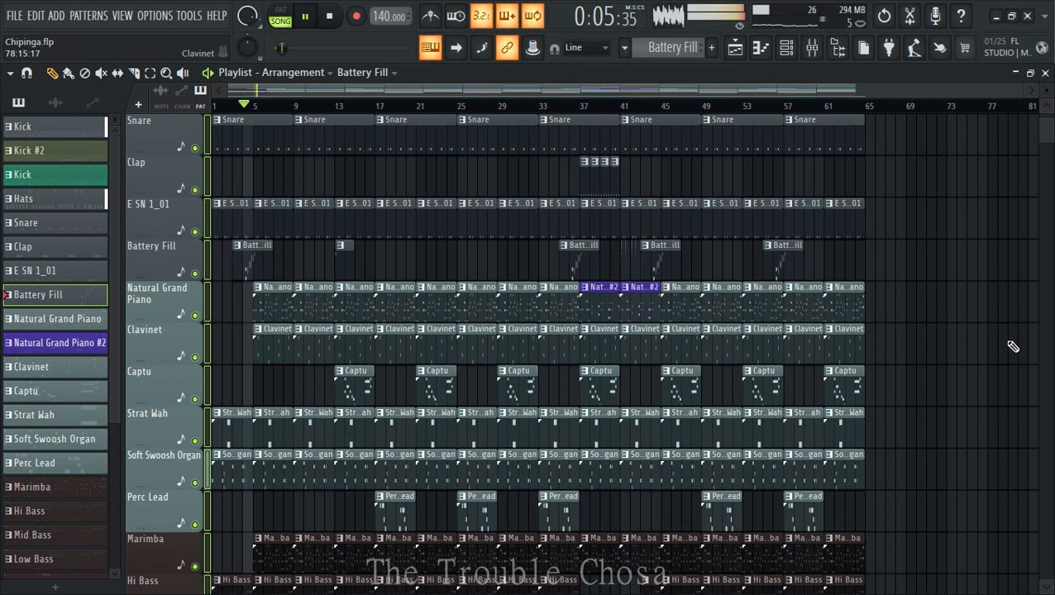
pyautogui.scroll(-4, 1013, 346)
pyautogui.scroll(-6, 1013, 344)
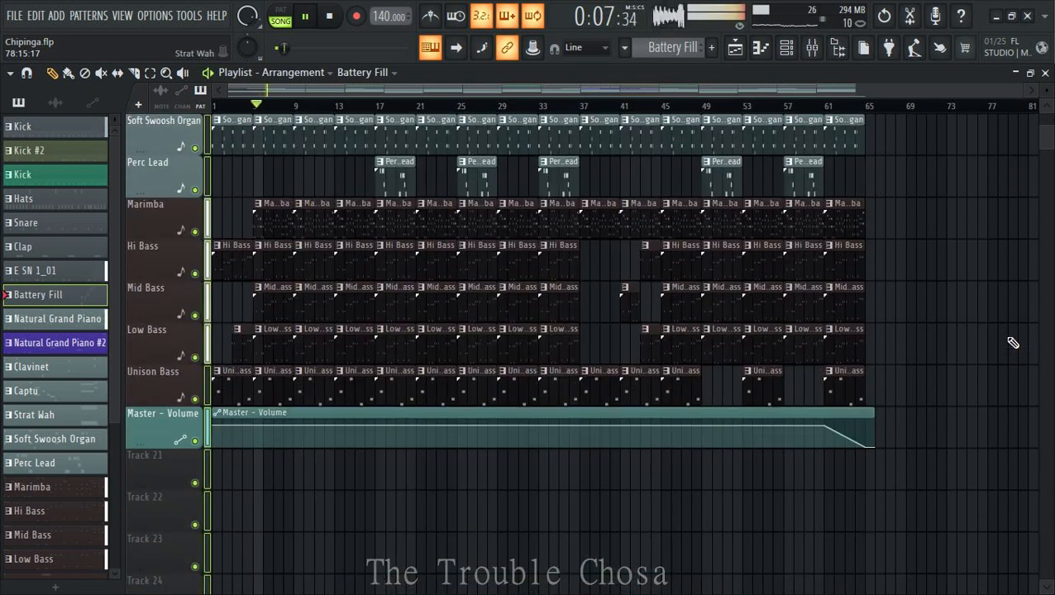
pyautogui.scroll(5, 1012, 342)
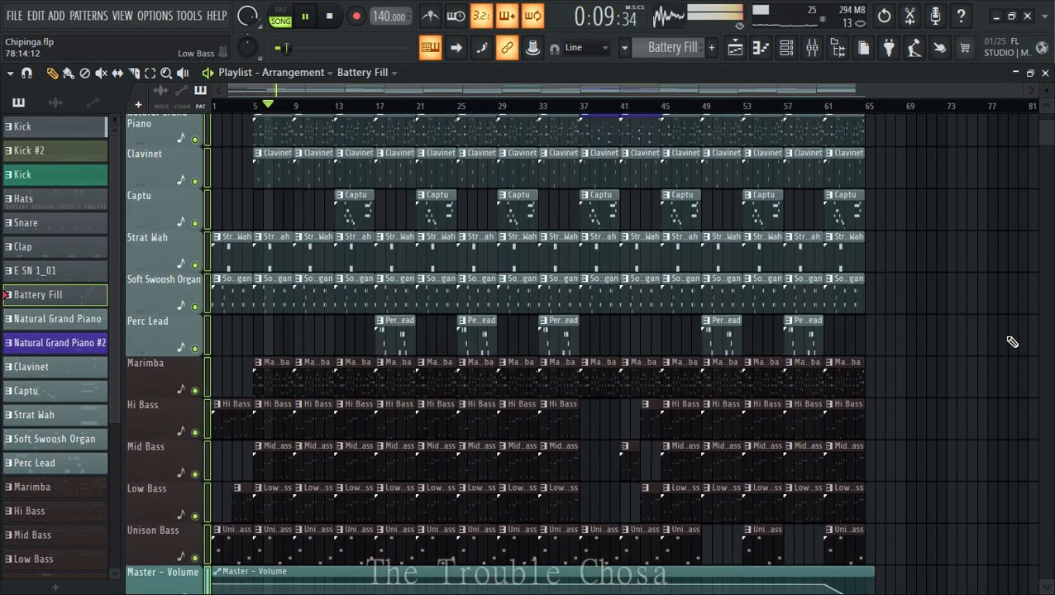
pyautogui.scroll(5, 1012, 341)
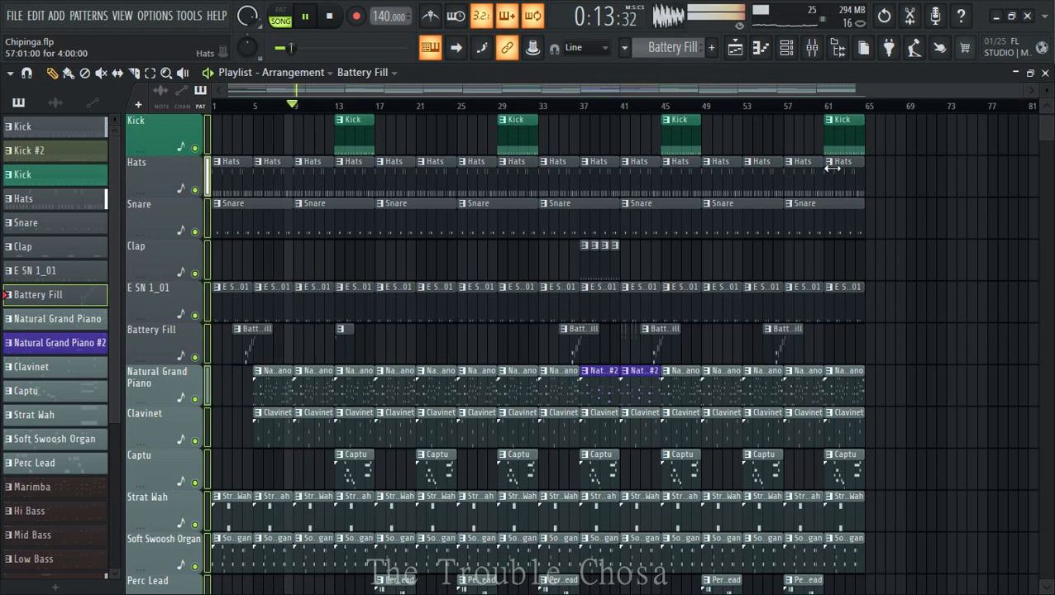
pyautogui.scroll(-9, 951, 207)
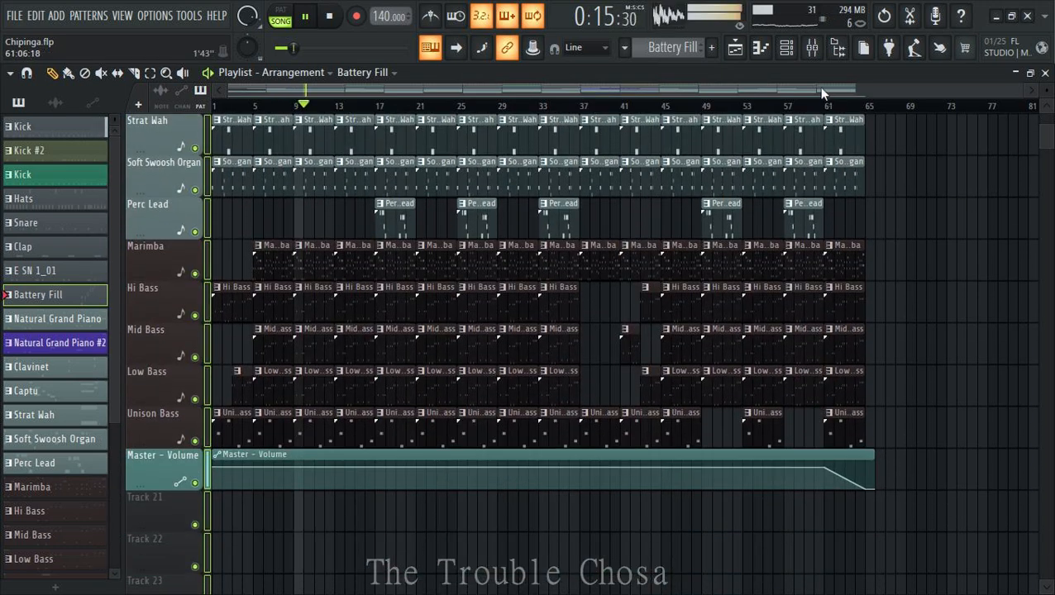
# - Switch the mixer to the Extra large layout and look over its insert tracks
pyautogui.click(812, 48)
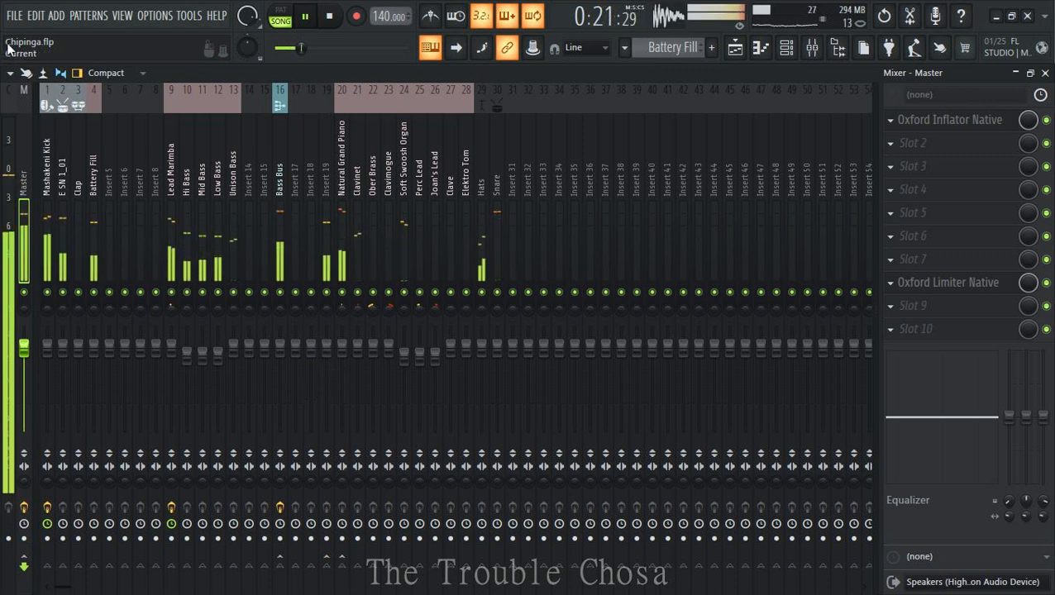
pyautogui.click(106, 73)
pyautogui.click(111, 204)
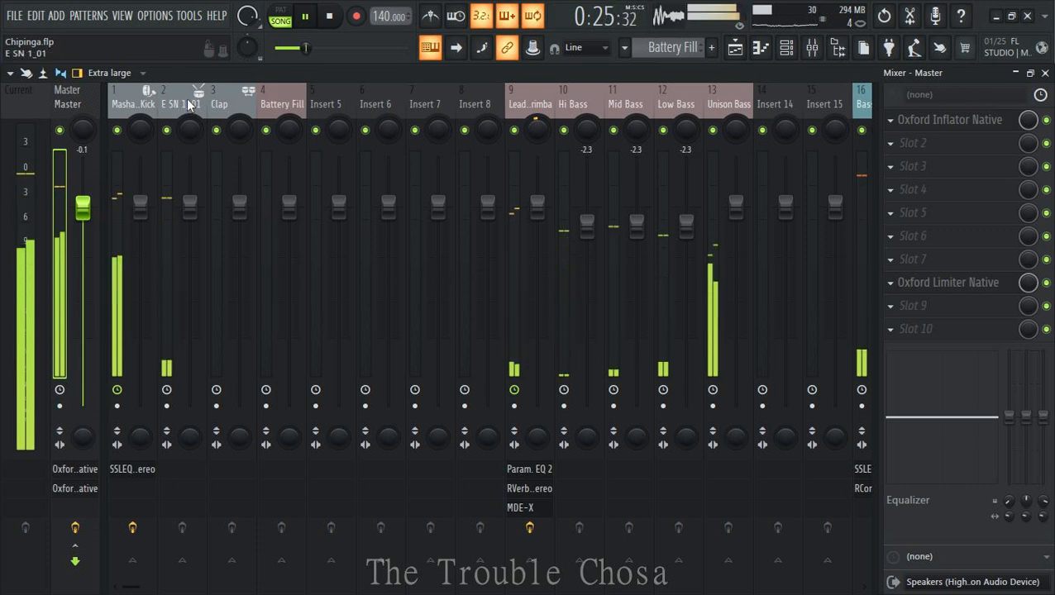
pyautogui.scroll(-10, 188, 104)
pyautogui.scroll(10, 189, 104)
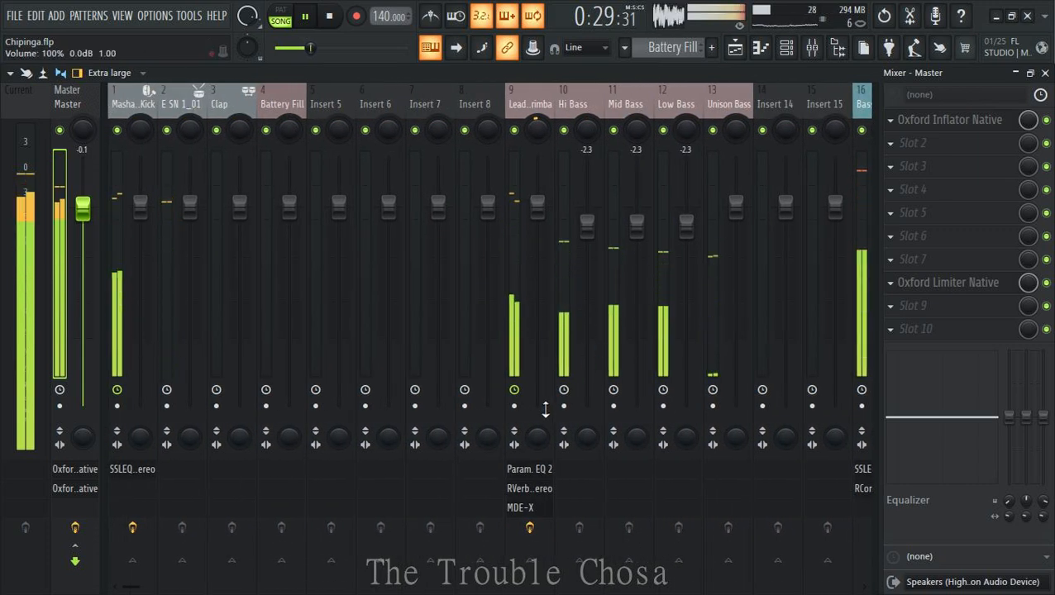
# - Inspect the Lead Marimba insert's Fruity Parametric EQ 2 curve and its MDE-X delay settings
pyautogui.click(536, 473)
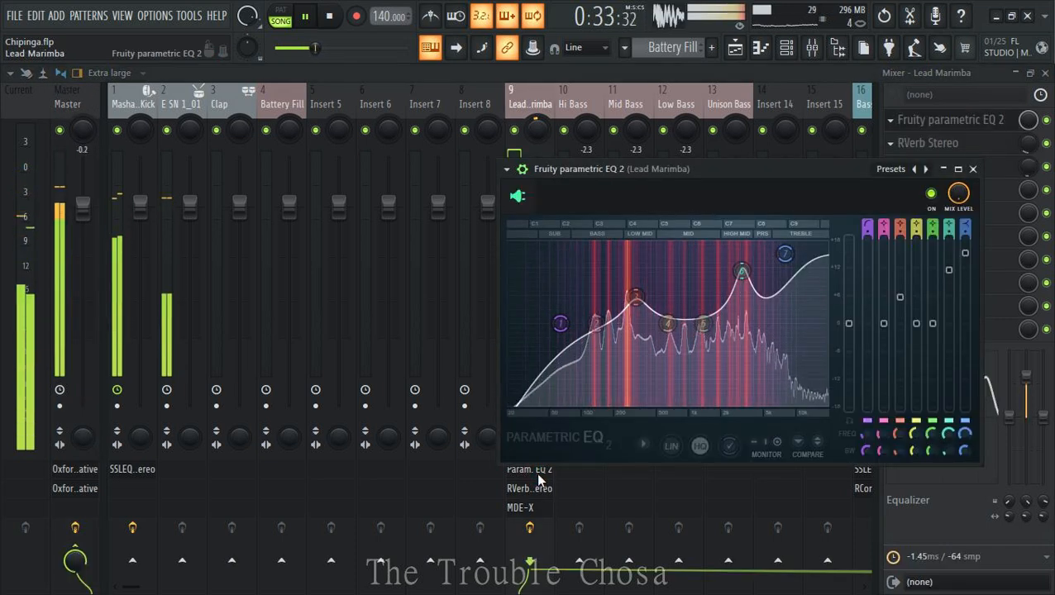
pyautogui.click(536, 472)
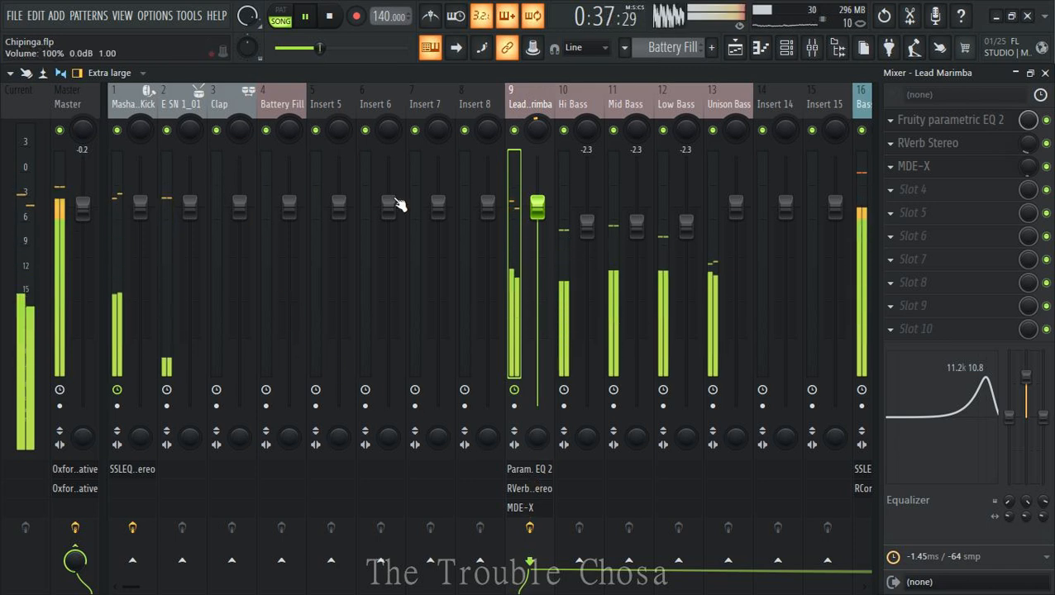
pyautogui.click(513, 506)
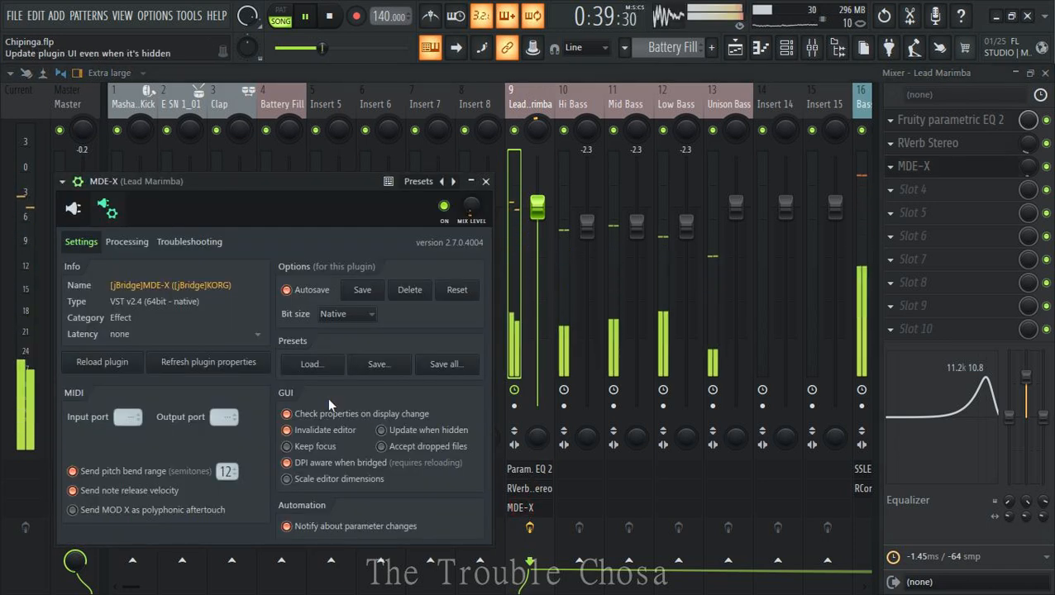
pyautogui.click(73, 208)
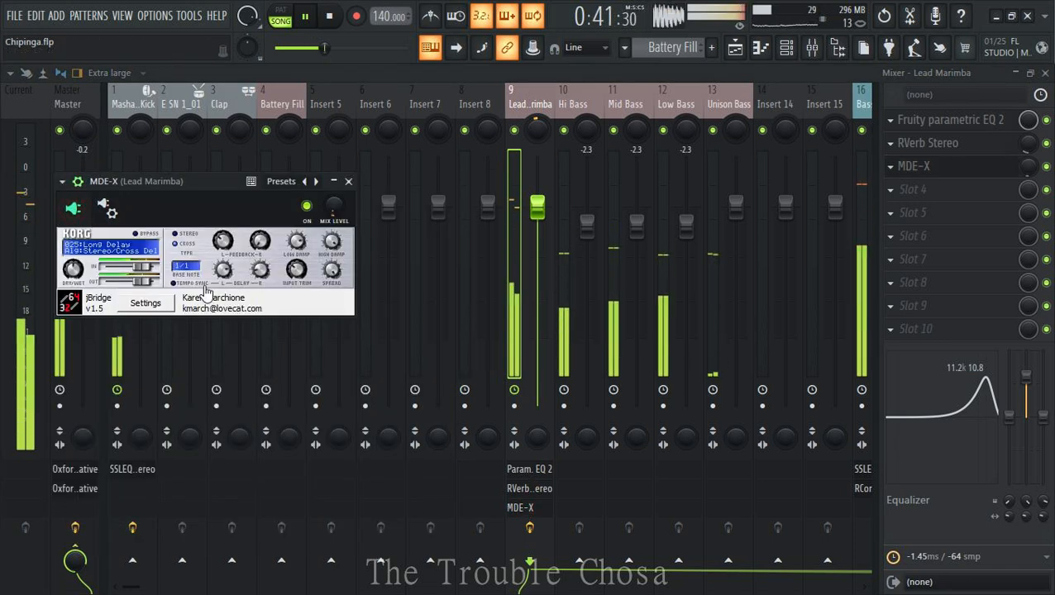
pyautogui.click(347, 181)
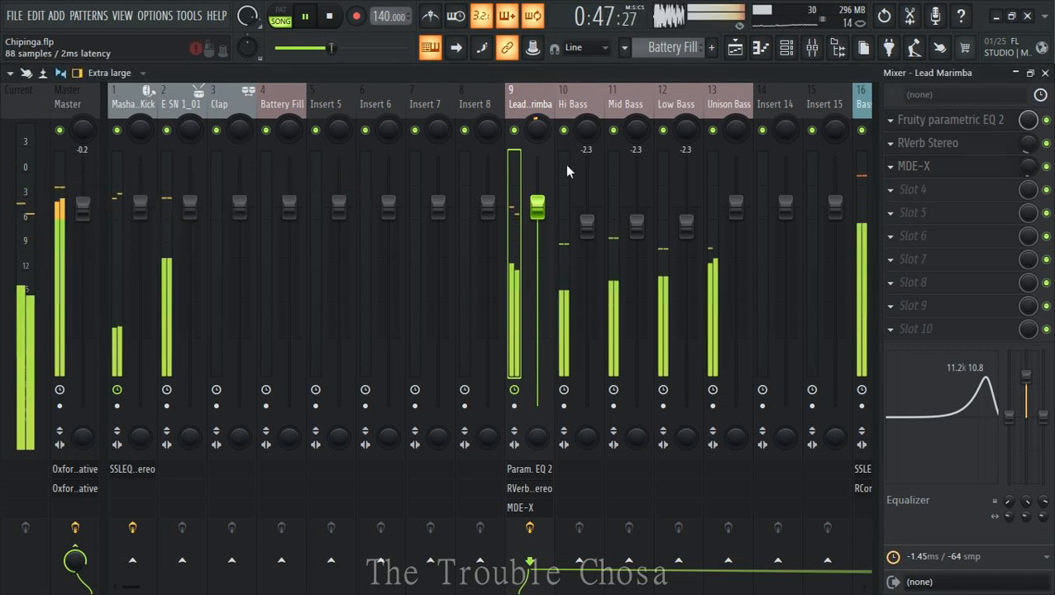
# - Switch the mixer to the Compact layout and close it to return to the playlist
pyautogui.click(109, 73)
pyautogui.click(108, 87)
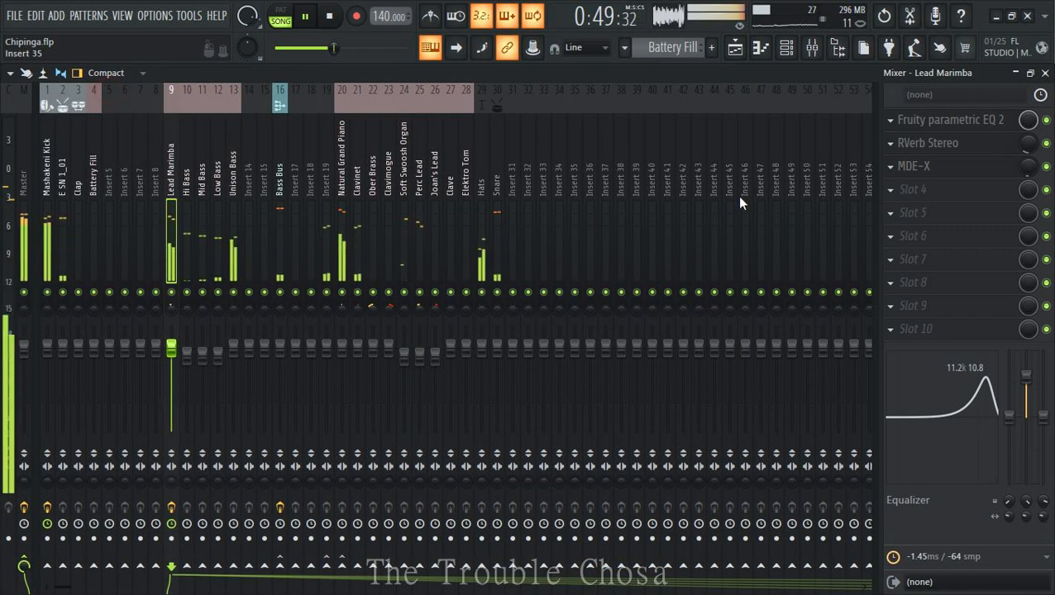
pyautogui.click(1015, 73)
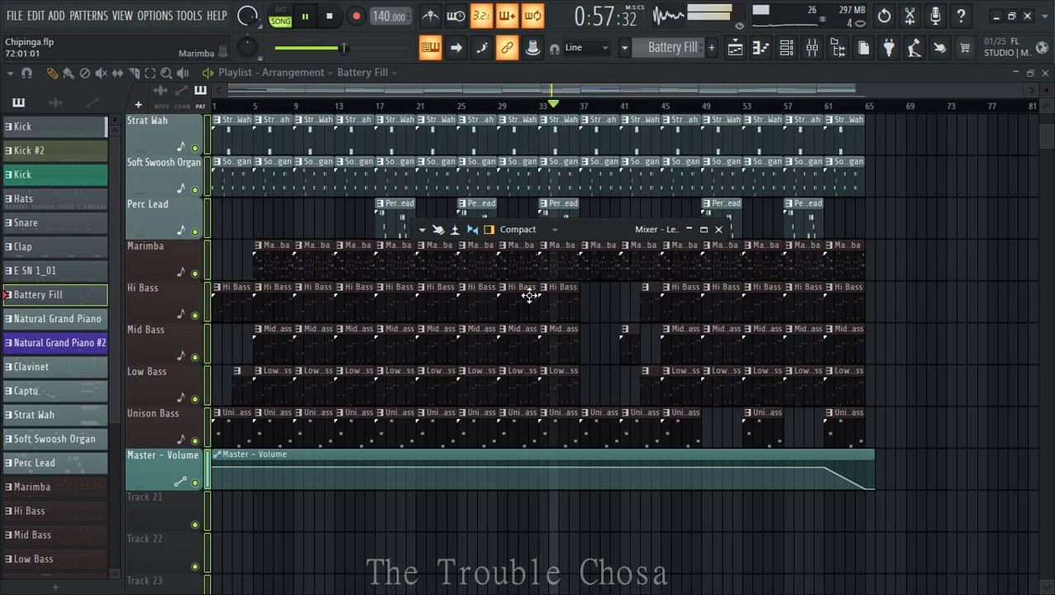
pyautogui.click(703, 231)
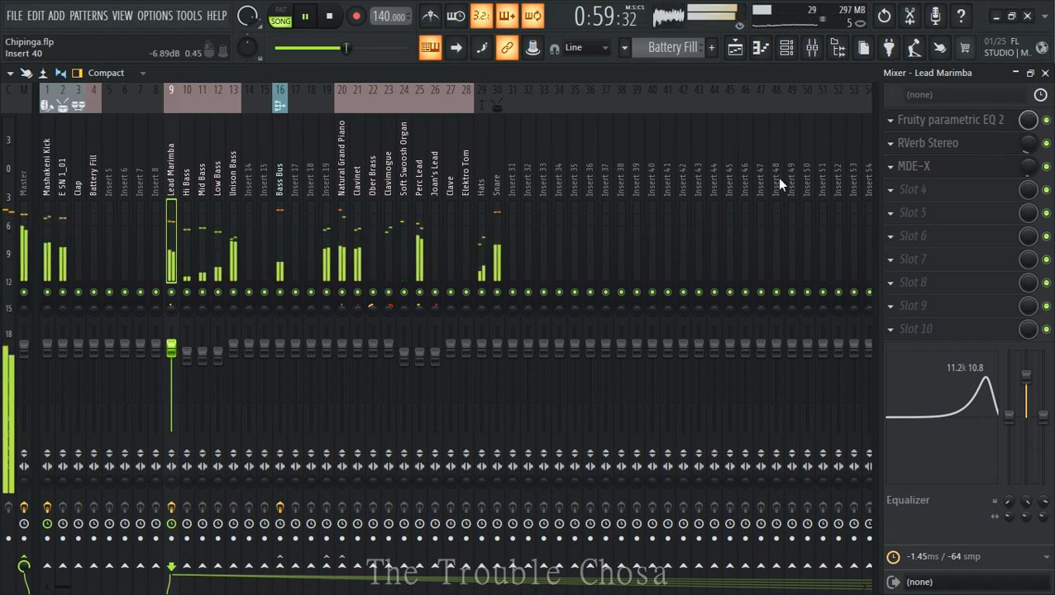
pyautogui.click(1016, 73)
pyautogui.scroll(5, 949, 224)
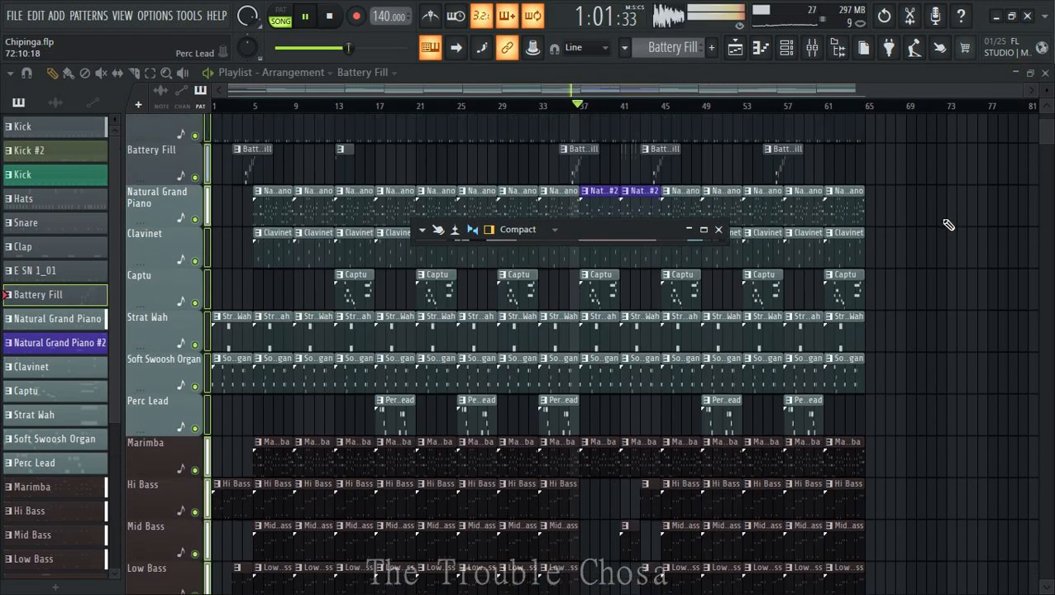
pyautogui.click(703, 231)
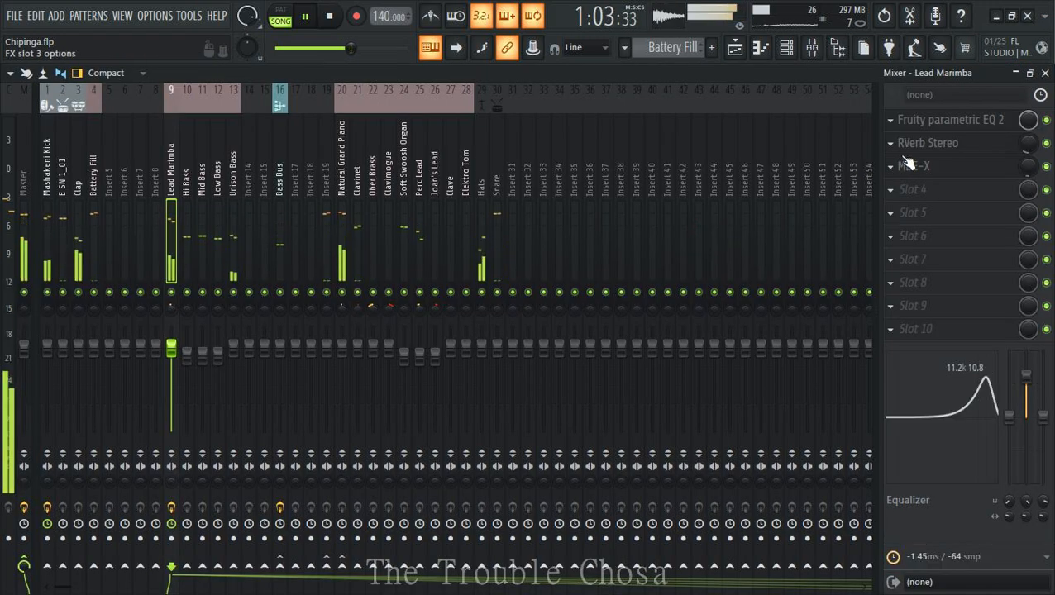
pyautogui.click(1045, 73)
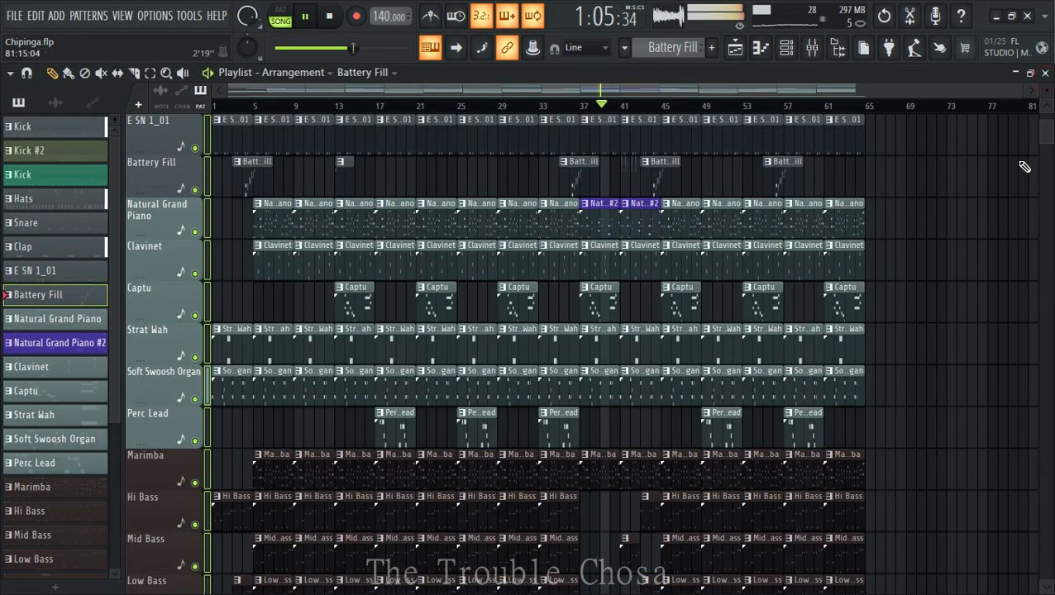
# - Look through the playlist tracks during playback, between the Hats track and the Master Volume automation
pyautogui.scroll(-6, 967, 262)
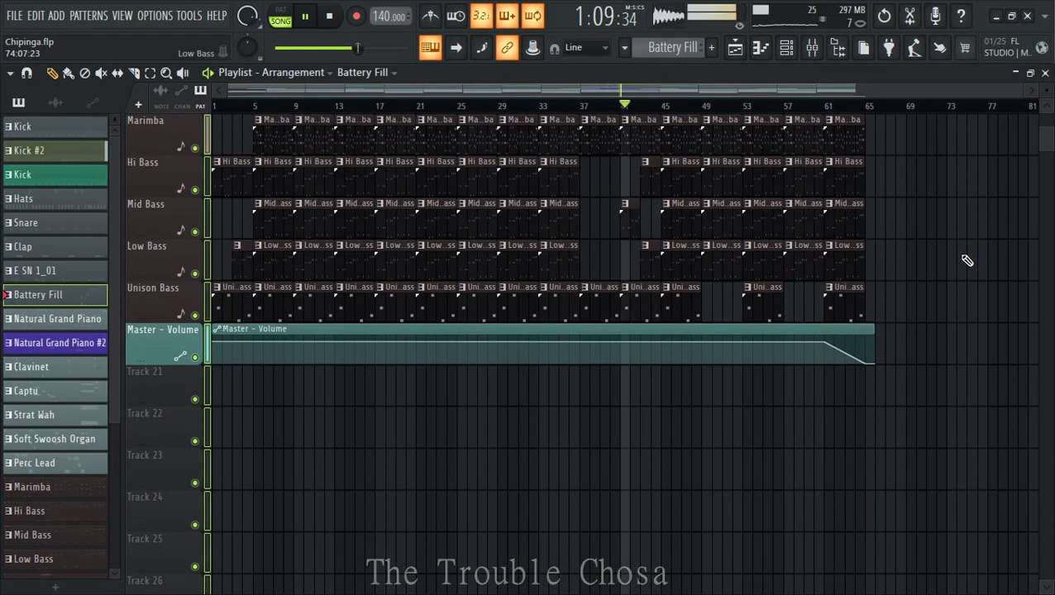
pyautogui.scroll(5, 962, 261)
pyautogui.scroll(4, 980, 254)
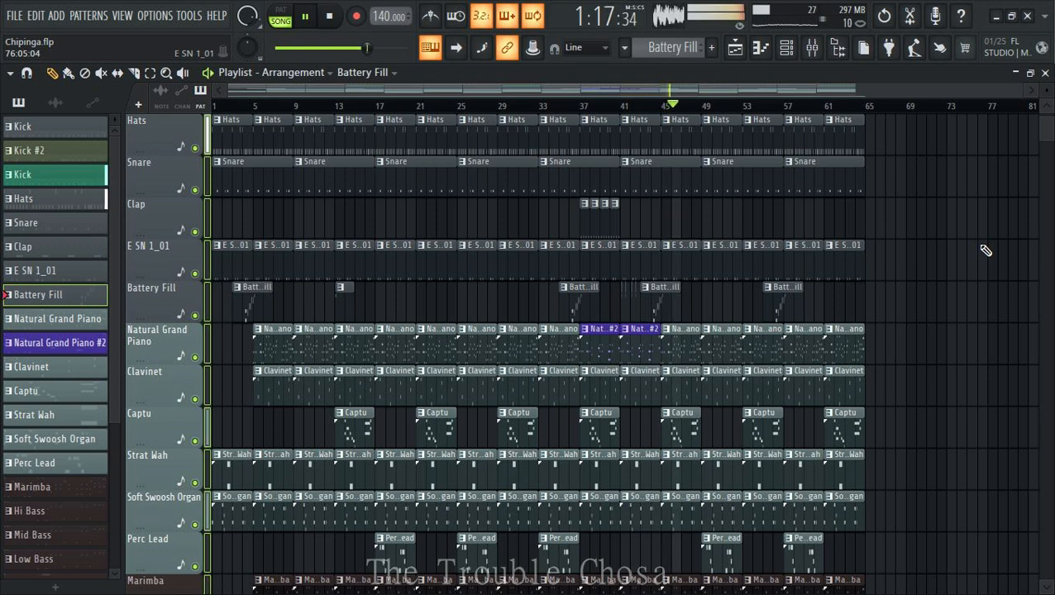
pyautogui.scroll(-5, 985, 249)
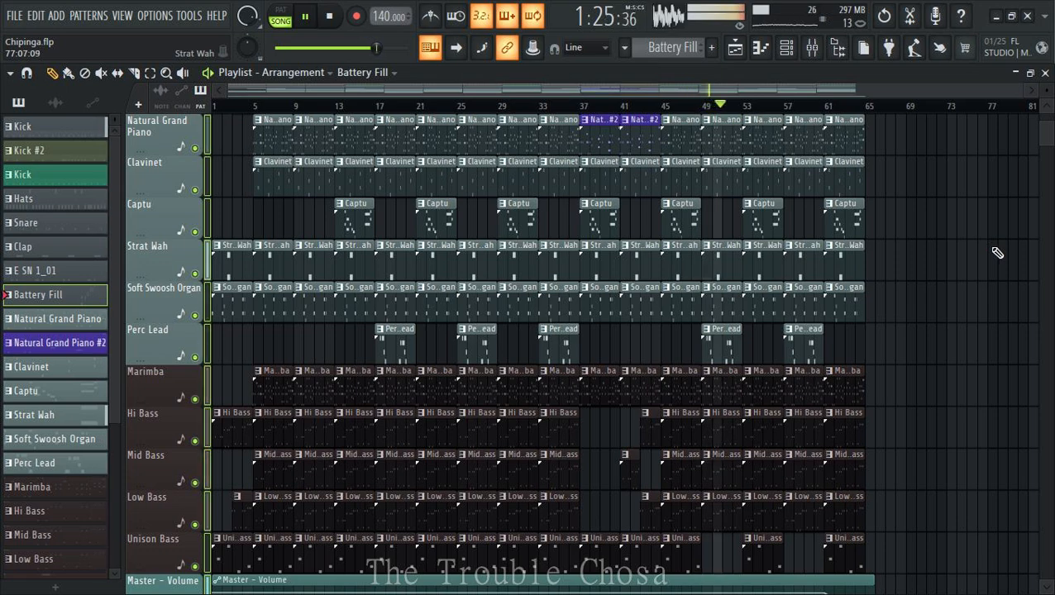
pyautogui.scroll(4, 998, 253)
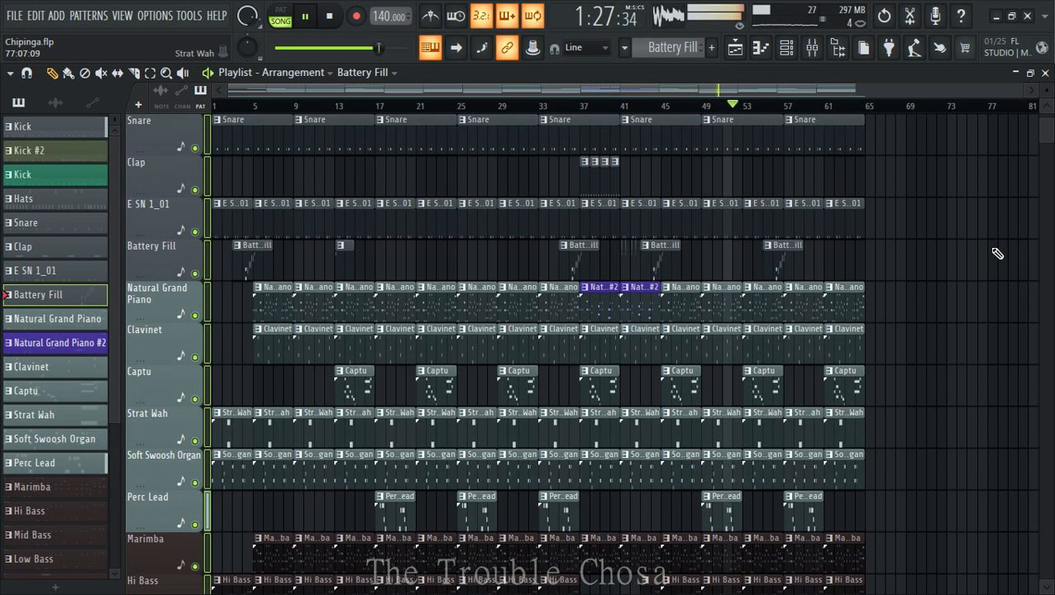
pyautogui.scroll(-5, 998, 253)
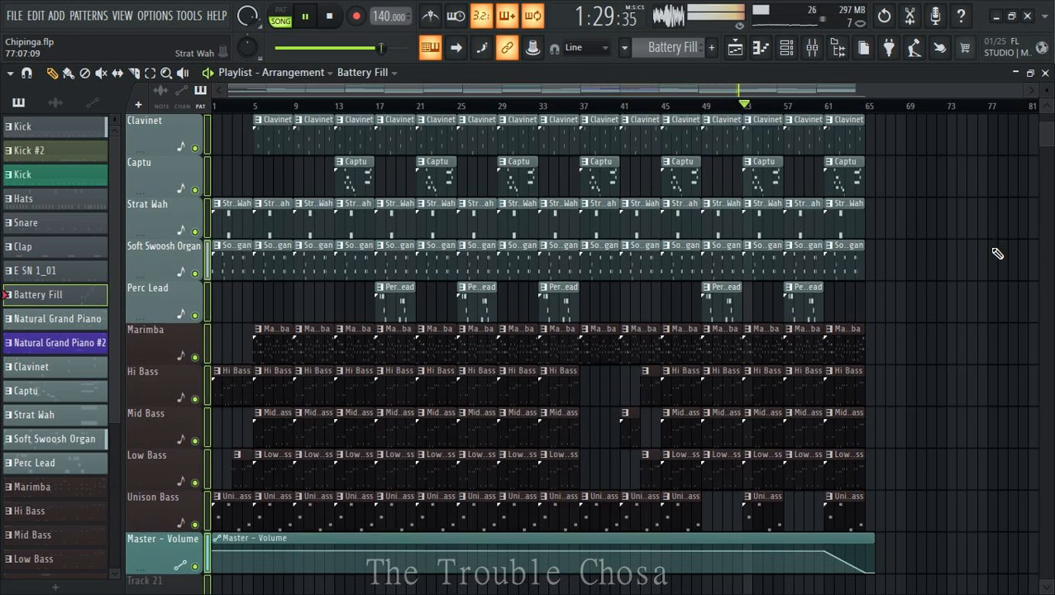